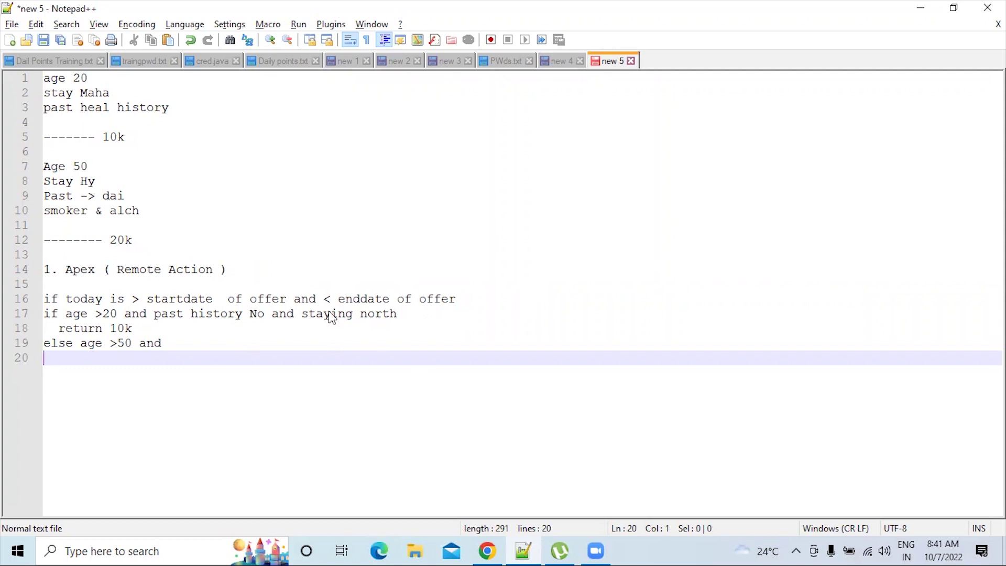
Switch to the Downloads folder and open the Calculate Premium V1 file in Excel.
key(super+d)
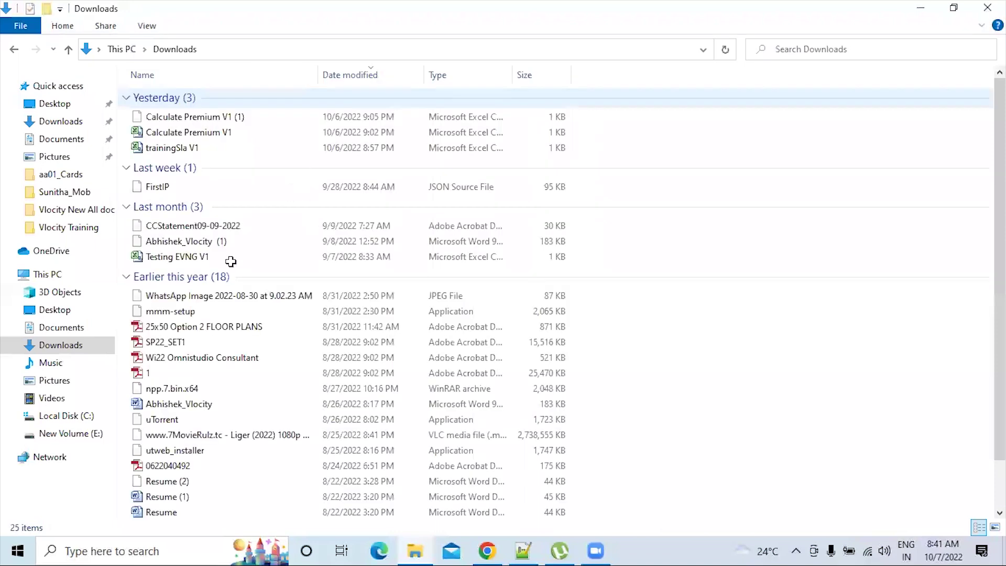
double_click(189, 132)
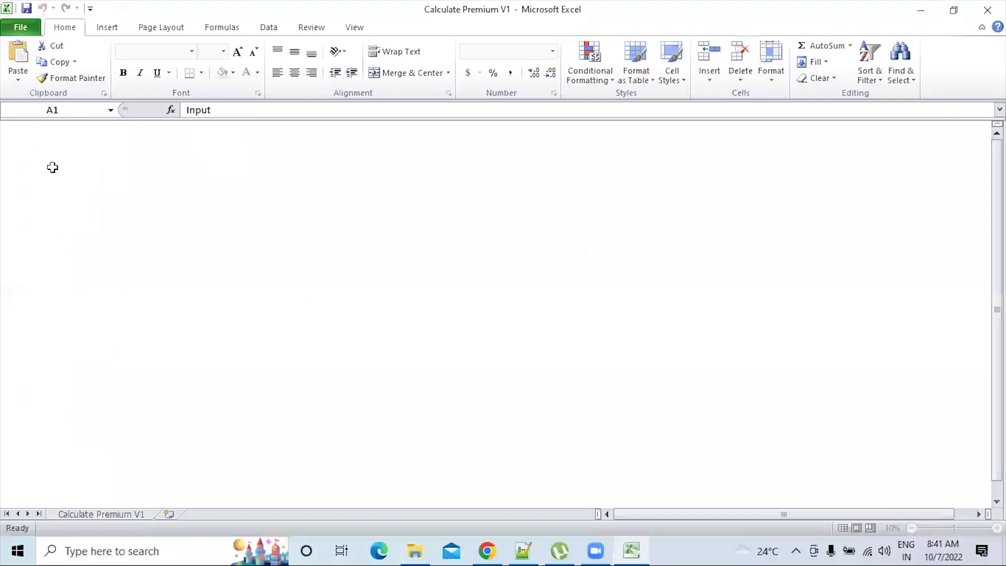
click(183, 216)
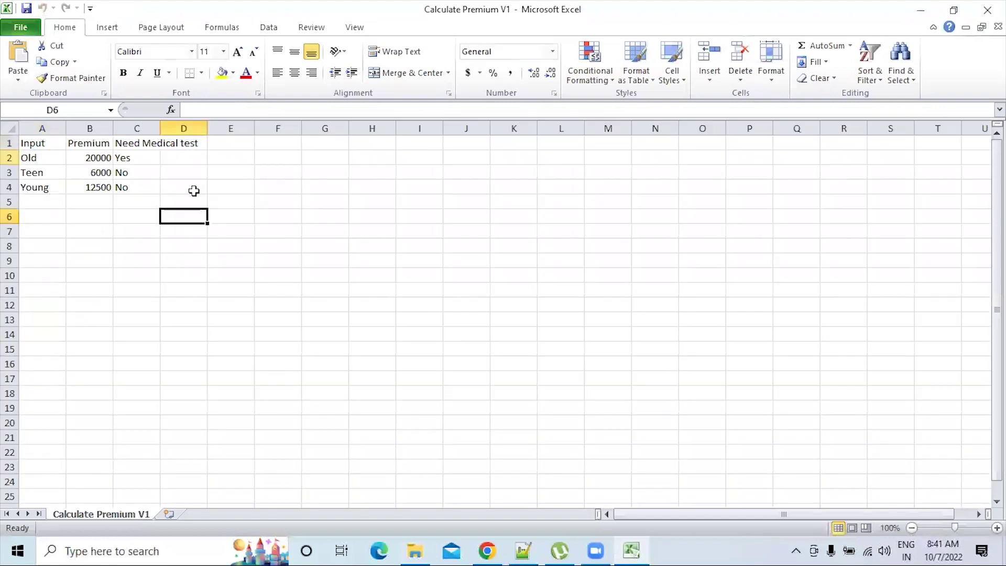
Copy the premium table, from the Input heading through the Young row, including its Premium and Need Medical test columns.
key(ctrl+Home)
key(shift+Down)
key(shift+Down)
key(shift+Down)
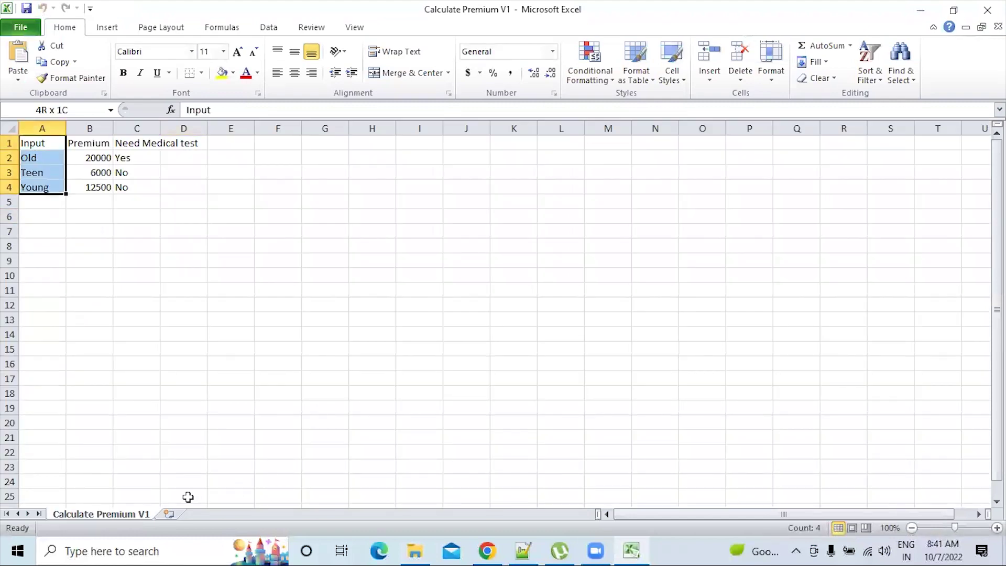
key(shift+Right)
key(shift+Right)
key(shift+Right)
key(ctrl+c)
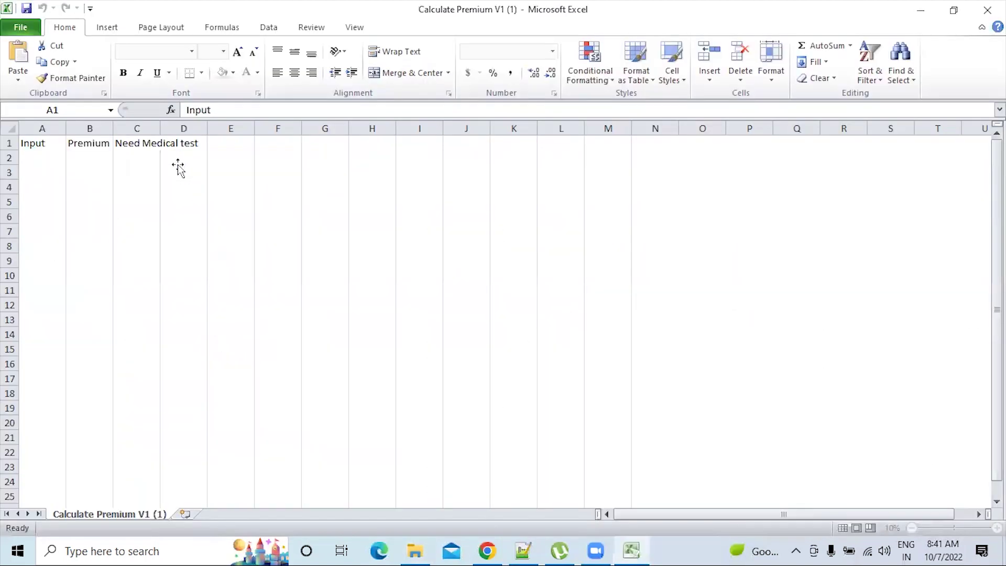
Clear the existing heading cells in the Calculate Premium V1 (1) sheet.
key(Down)
key(Down)
key(Down)
key(ctrl+Home)
key(shift+Right)
key(shift+Right)
key(shift+Right)
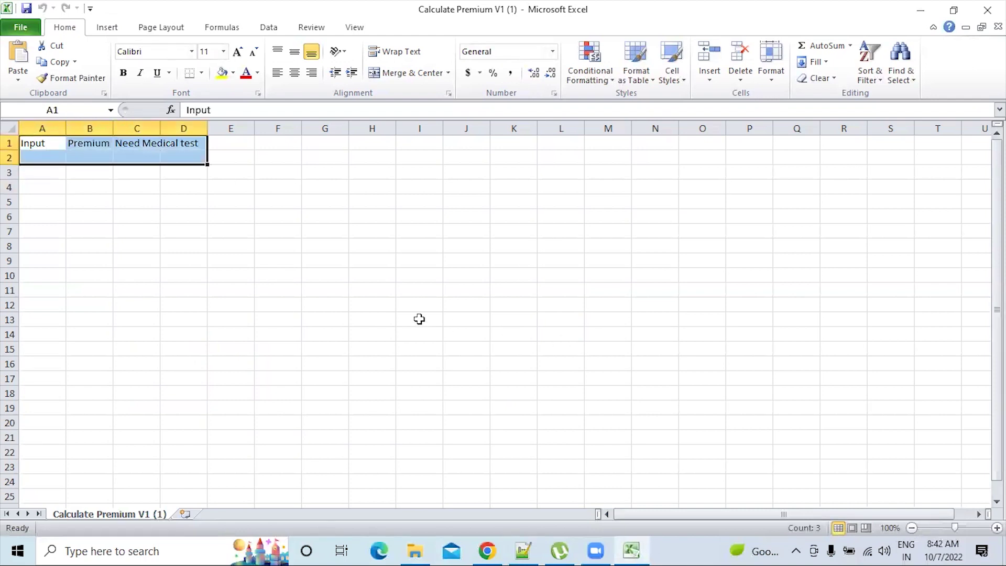
key(shift+Down)
key(ctrl+v)
key(Return)
key(ctrl+z)
Paste the copied premium table at cell A1 and widen column C to fit the Need Medical test heading.
click(38, 145)
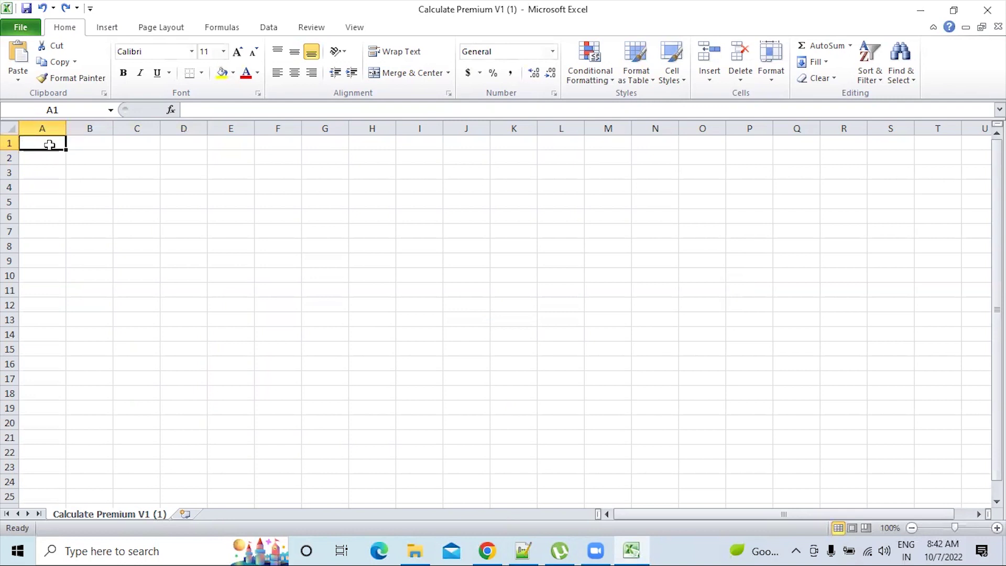
key(ctrl+v)
click(89, 260)
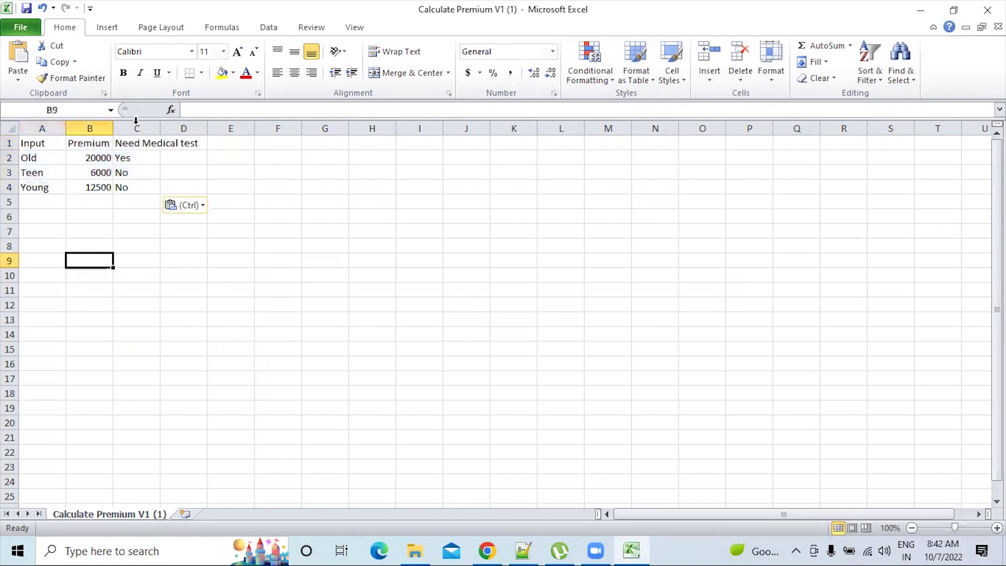
double_click(160, 128)
click(159, 266)
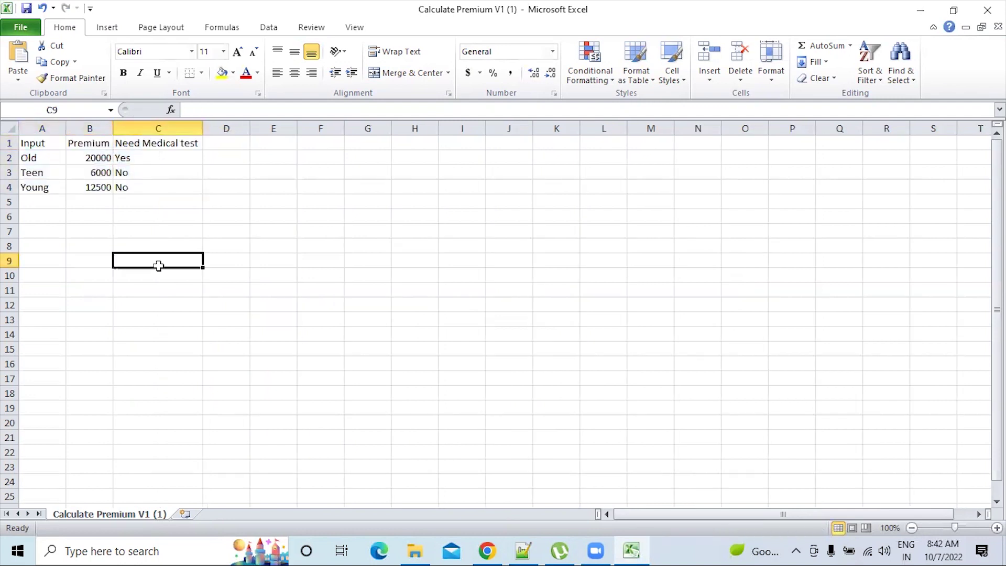
Format the heading cells A1:C1 with a blue fill and white font color.
click(23, 144)
drag(63, 144, 152, 119)
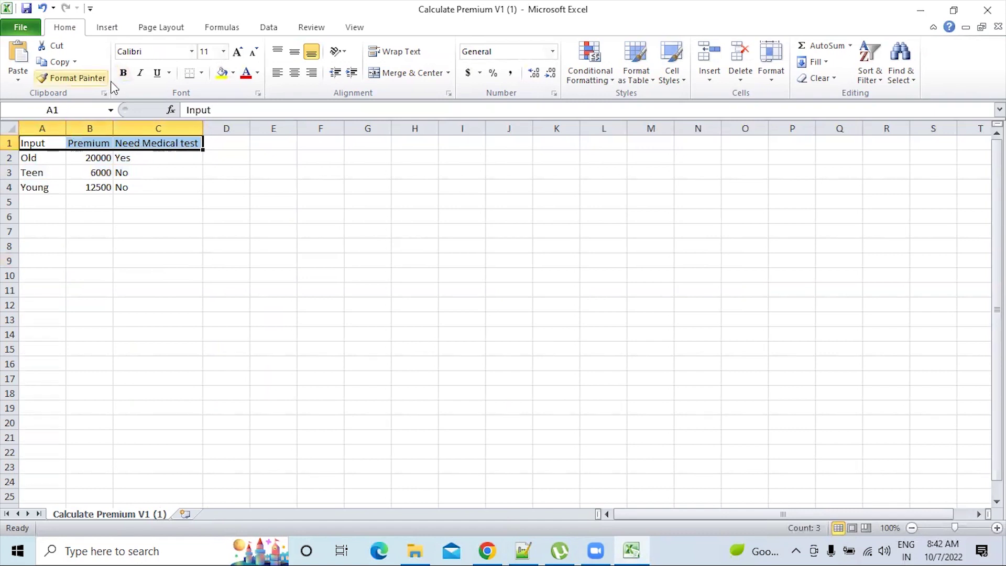
click(232, 75)
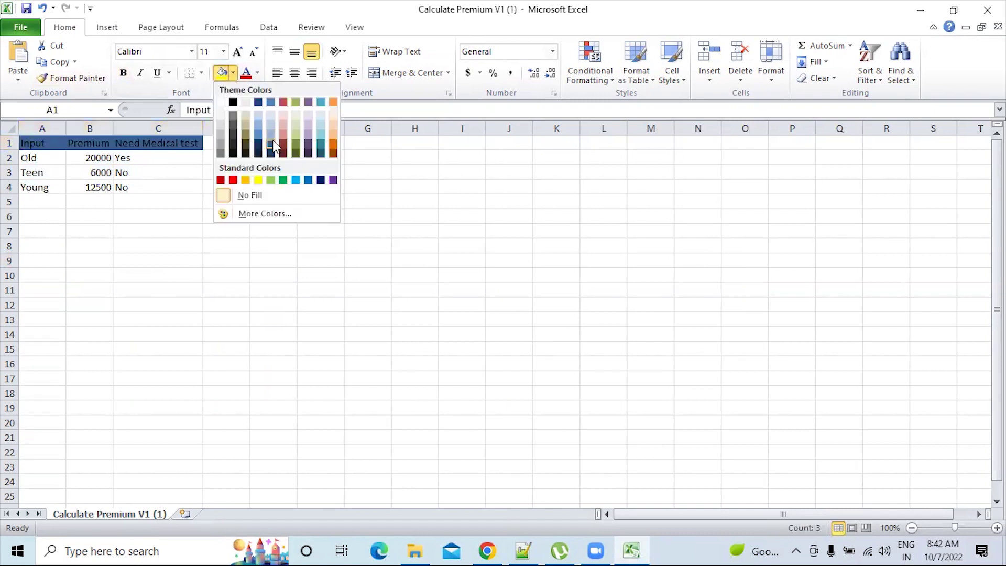
click(270, 102)
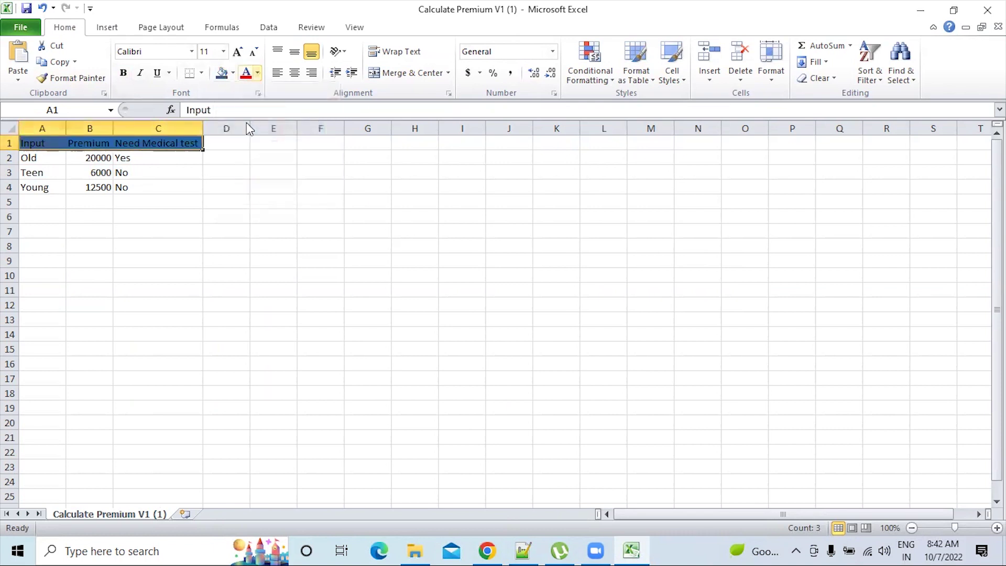
click(258, 73)
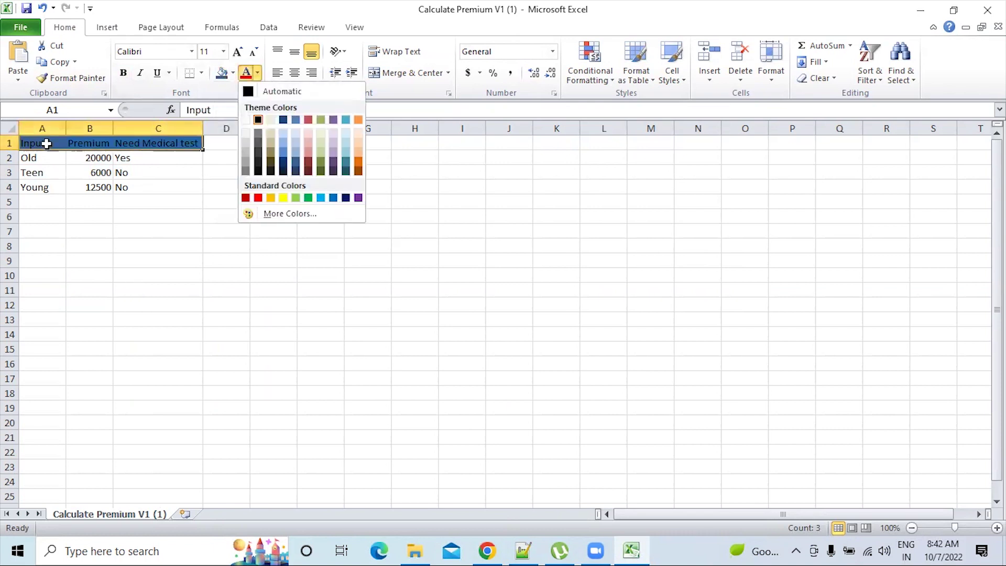
click(158, 305)
Examine the three headings and the premium and medical test values in the Old, Teen and Young rows.
click(47, 143)
click(104, 142)
click(168, 144)
click(138, 260)
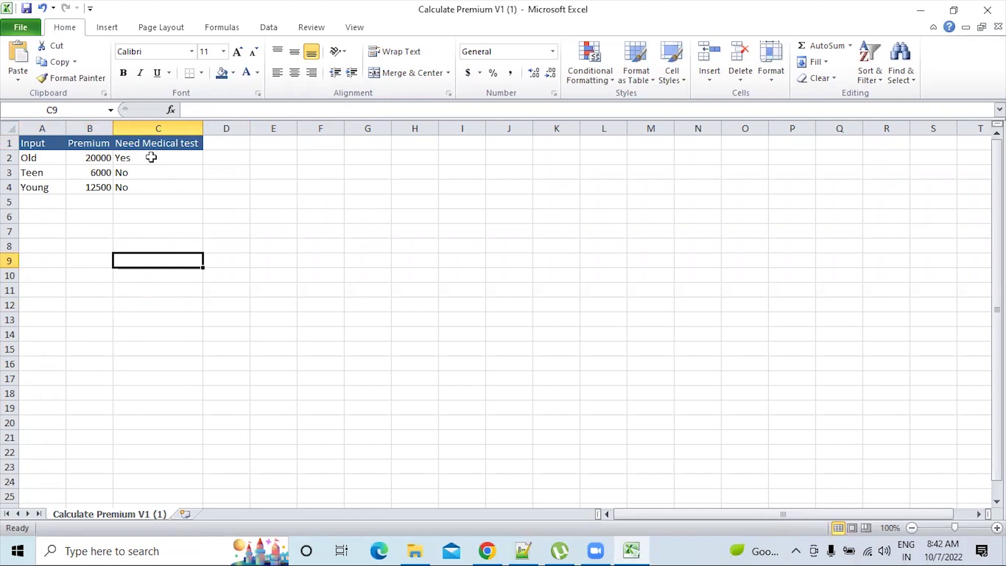
click(47, 161)
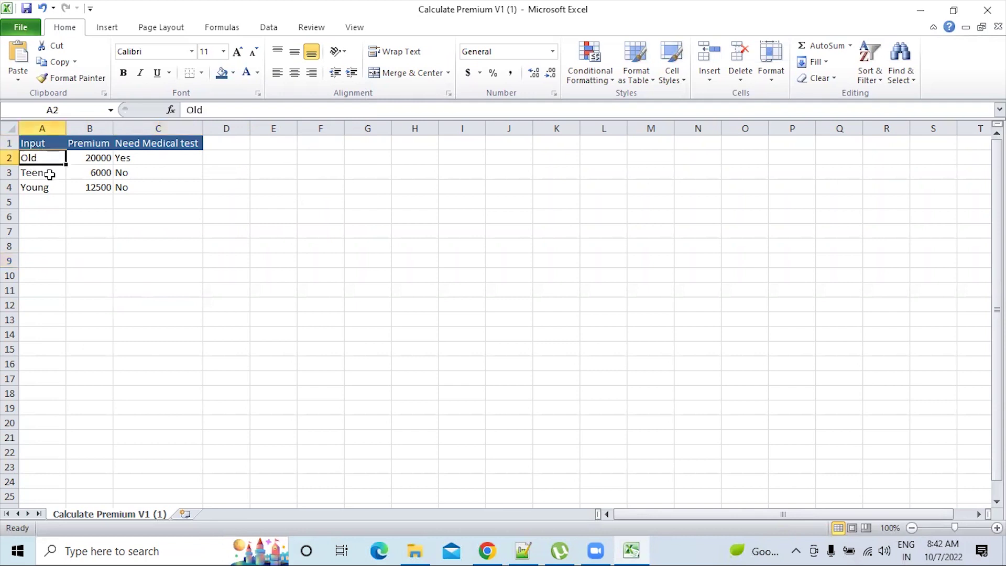
click(51, 171)
key(Up)
click(105, 157)
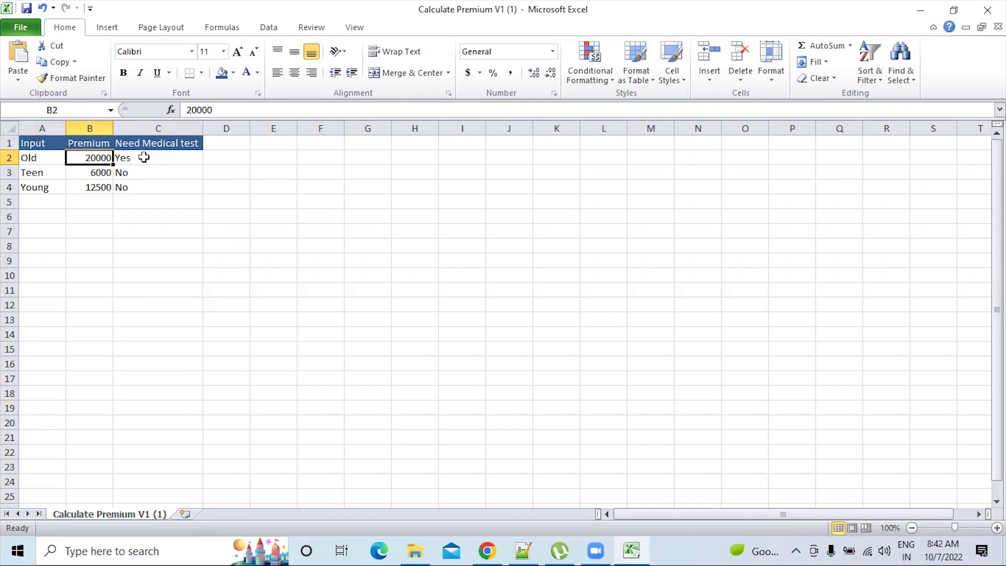
key(Right)
click(44, 175)
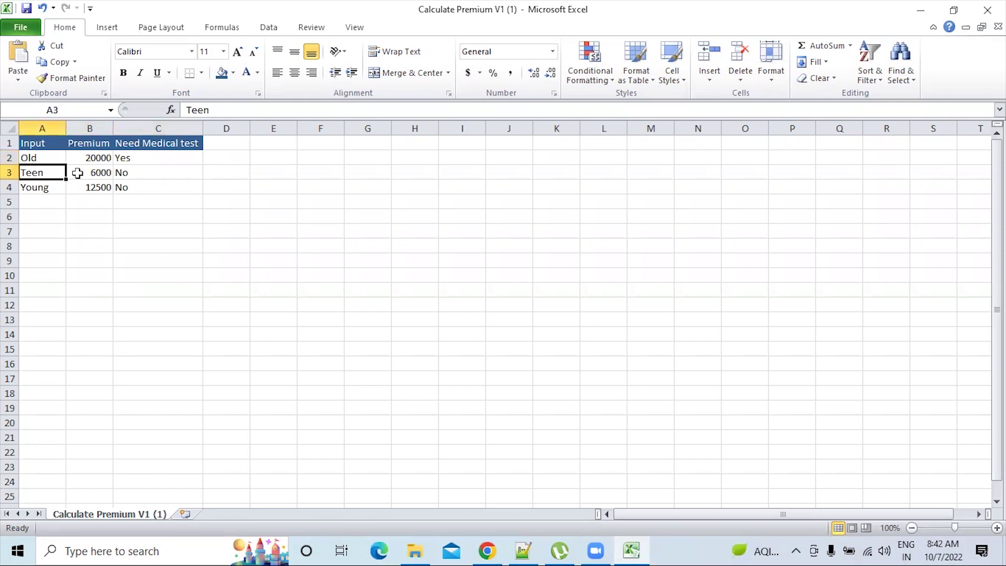
click(77, 173)
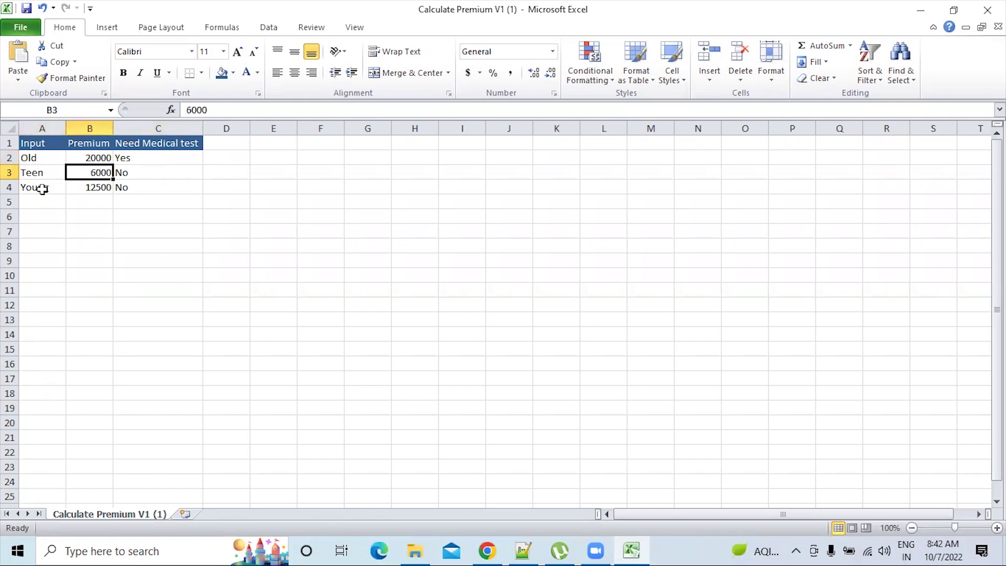
click(41, 189)
click(102, 187)
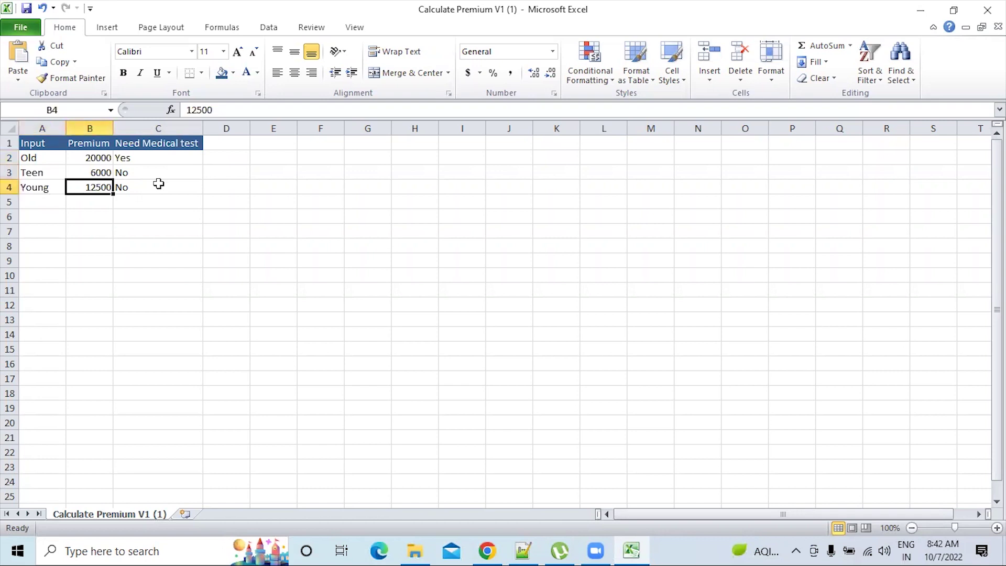
click(159, 184)
click(38, 234)
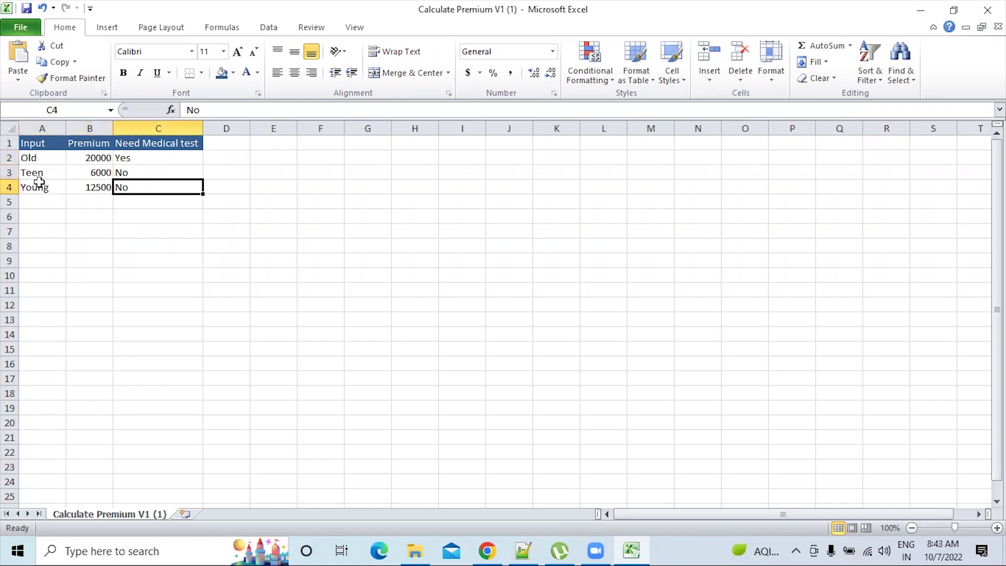
click(34, 156)
click(178, 277)
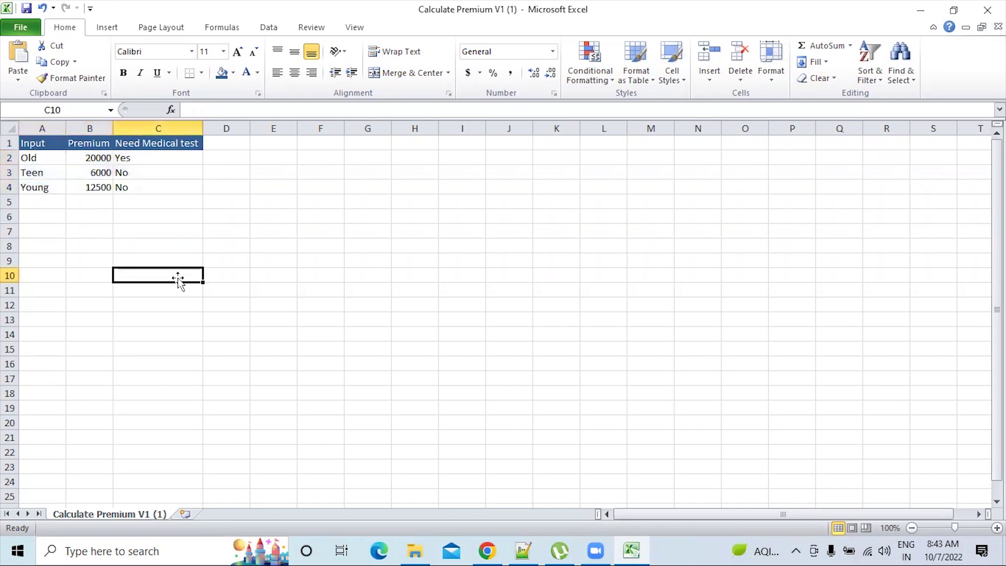
Review the Input column against the Premium and Need Medical test columns, including the whole table A1:C4.
click(39, 128)
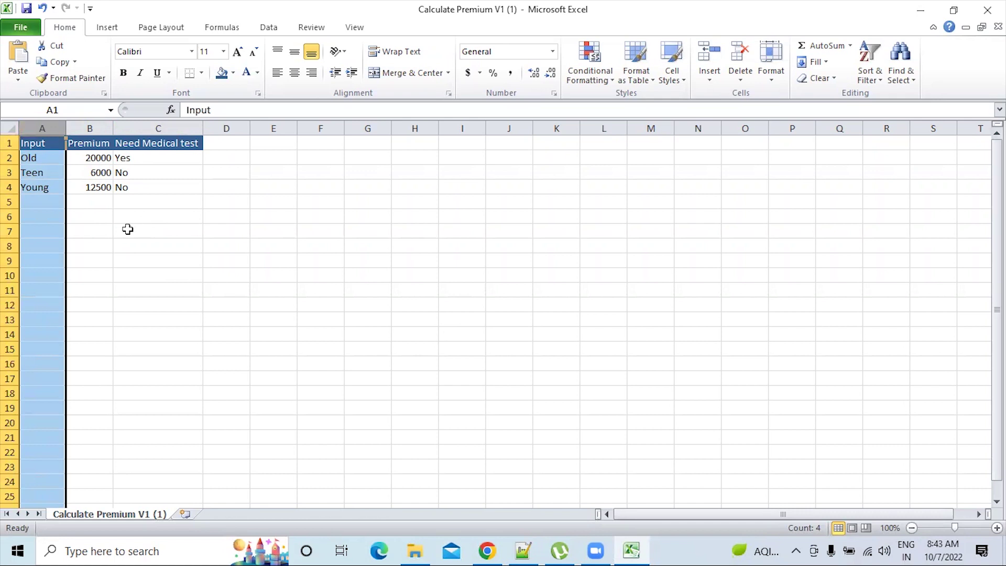
click(86, 123)
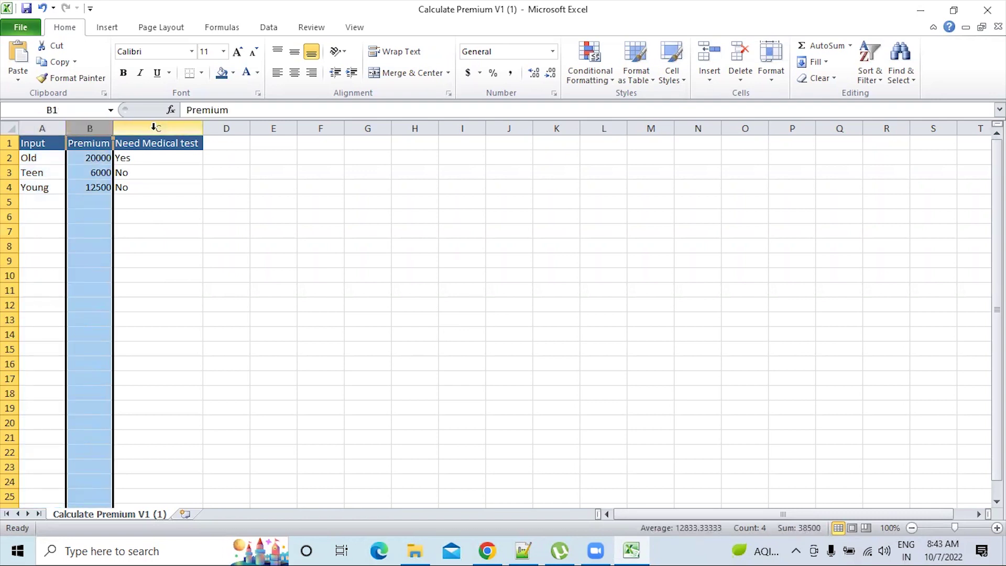
click(154, 128)
click(256, 204)
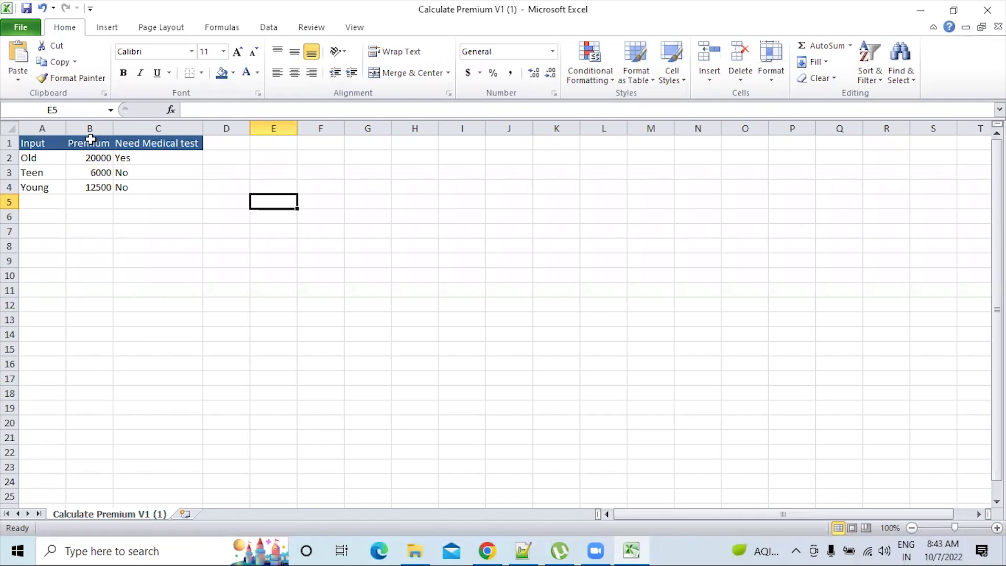
drag(83, 125, 137, 126)
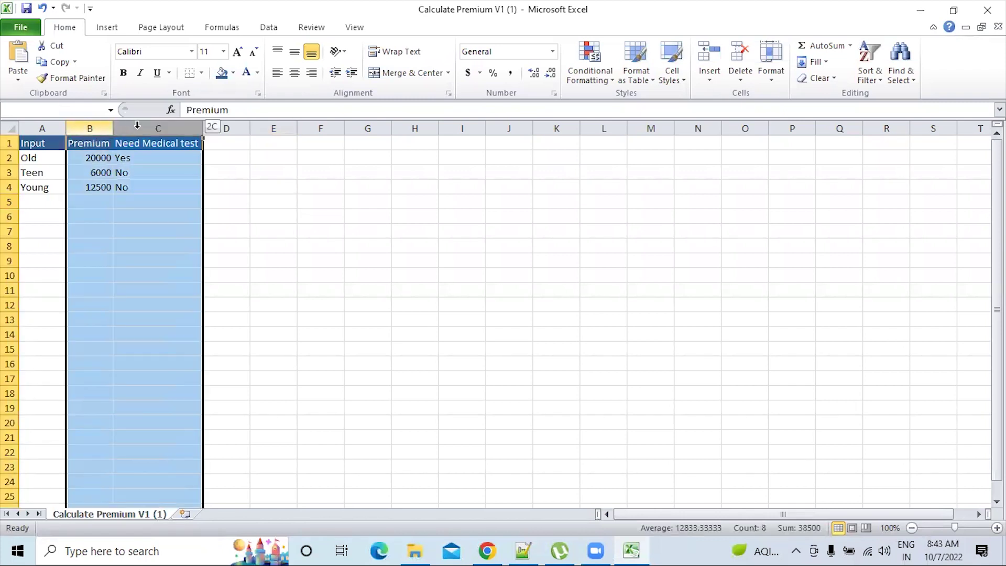
click(256, 204)
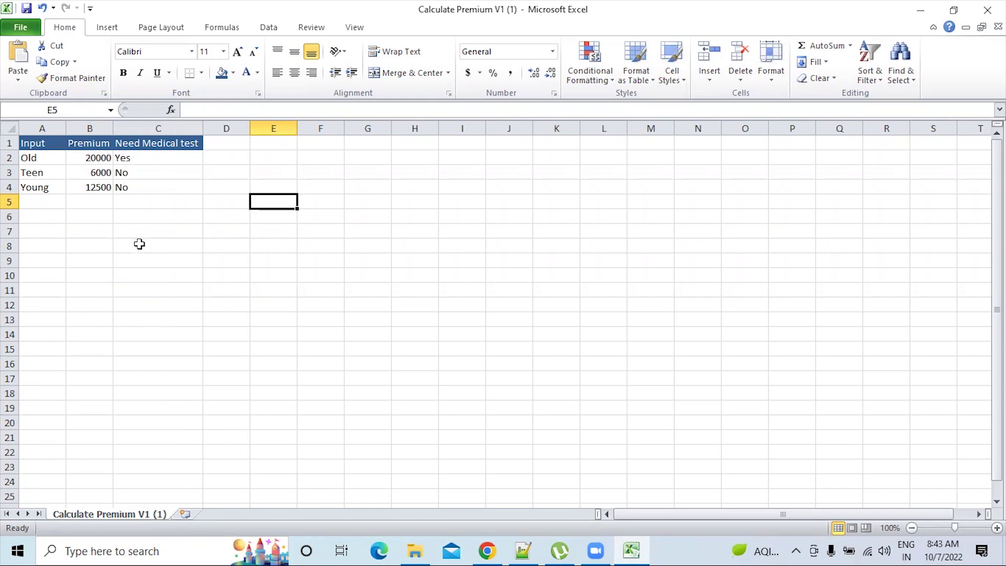
click(138, 292)
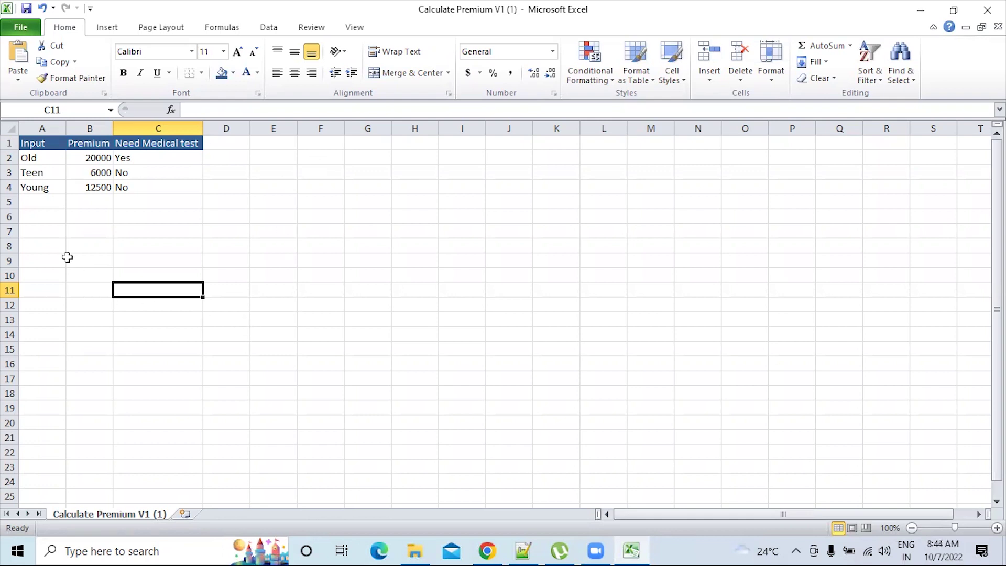
drag(24, 144, 182, 189)
click(157, 263)
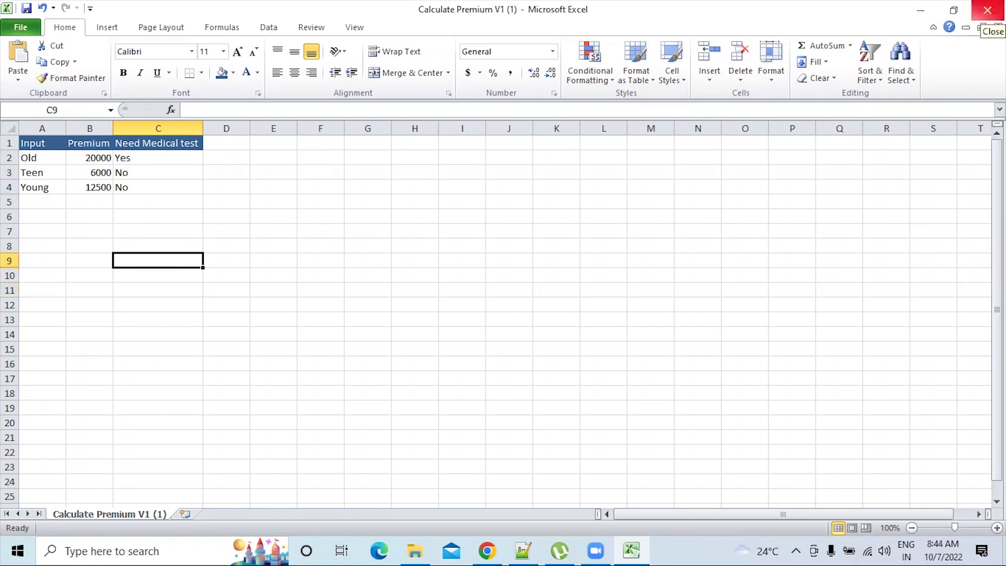
Close the Calculate Premium V1 (1) workbook without saving its changes.
click(988, 10)
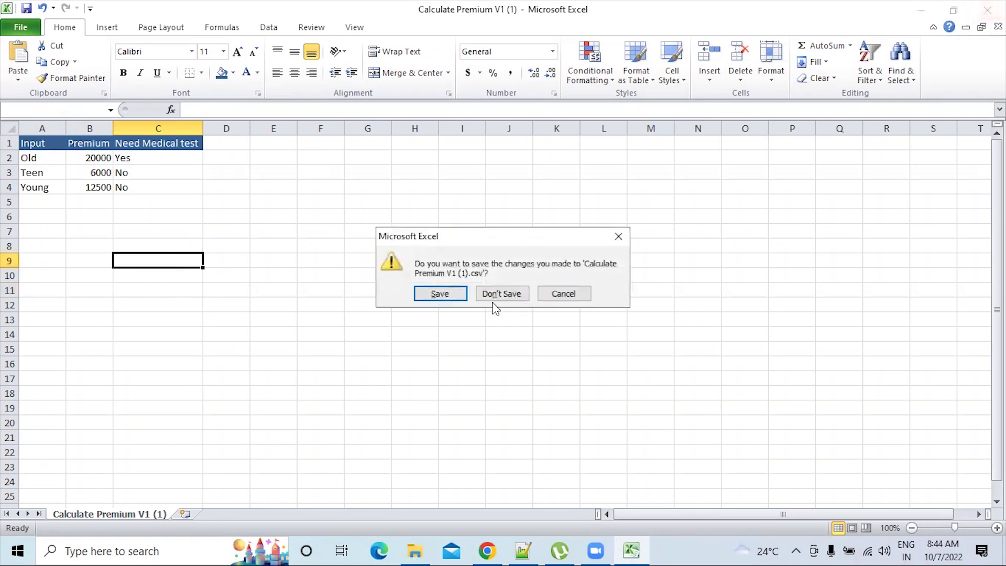
click(501, 302)
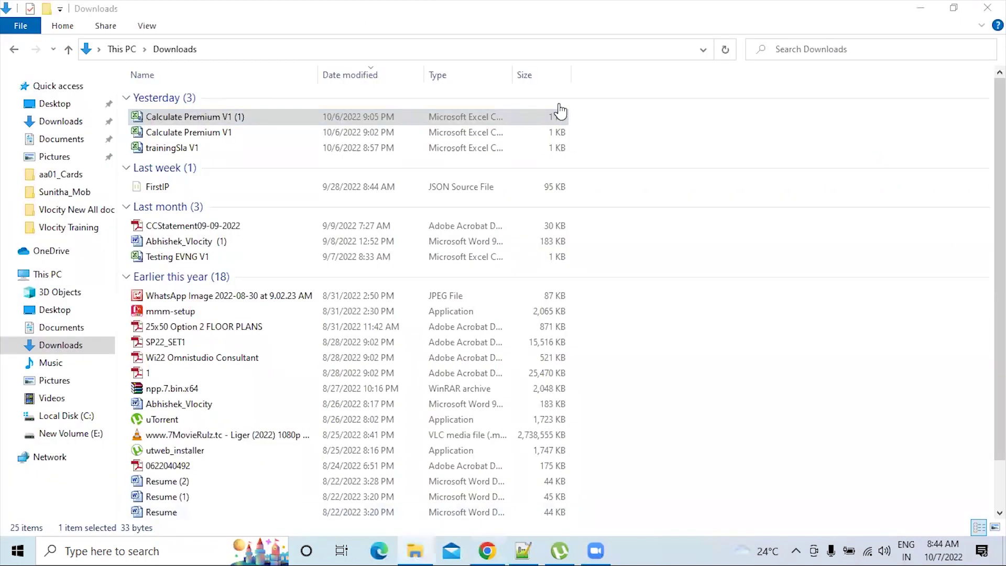
Switch to OmniStudio in Chrome and open the Vlocity Calculation Matrices list.
key(alt+Tab)
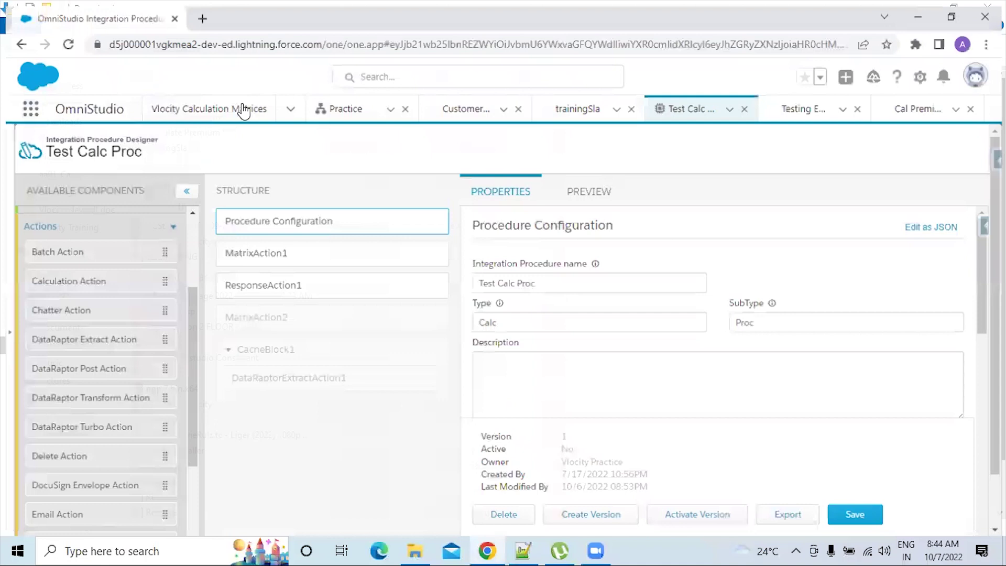
click(245, 110)
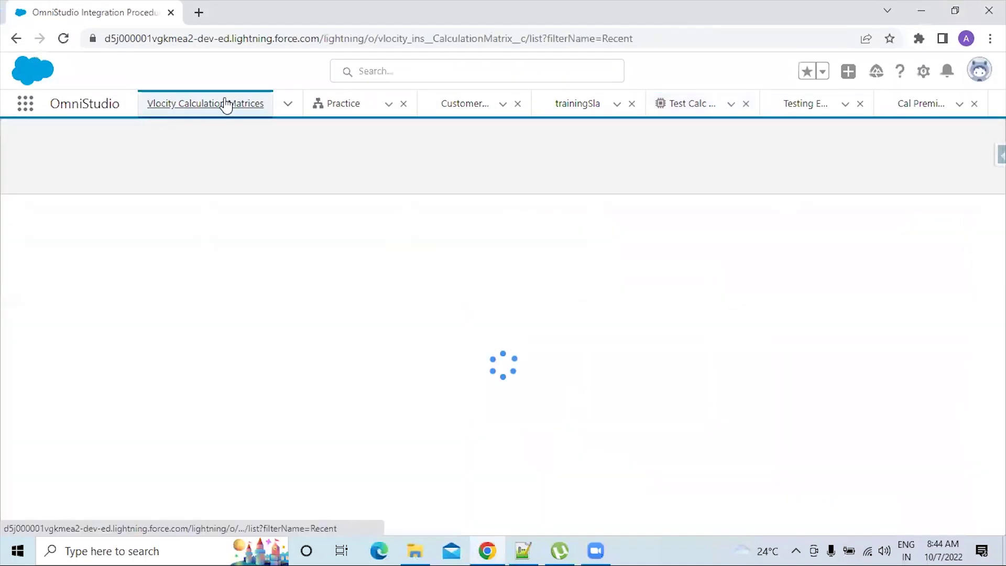
click(288, 104)
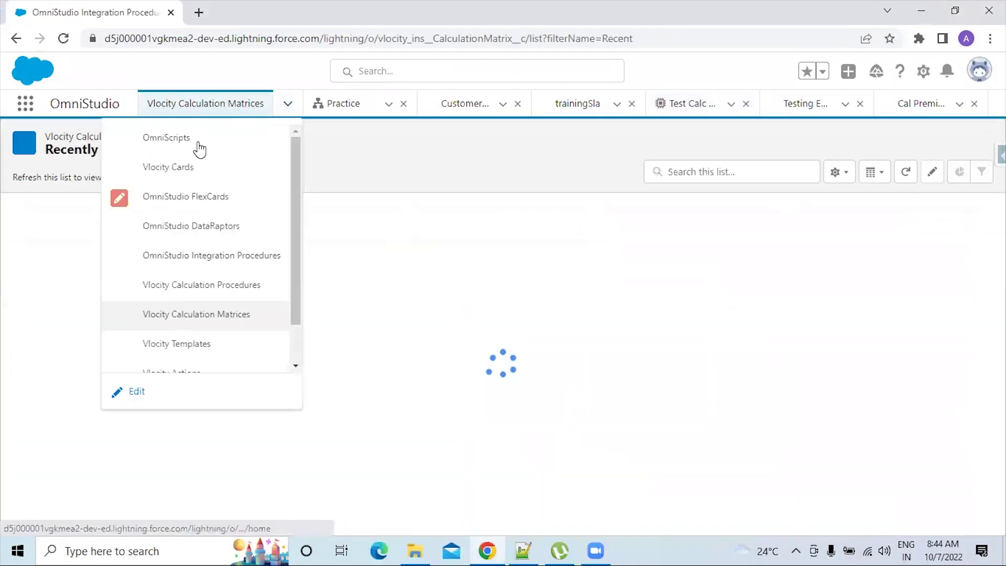
click(304, 148)
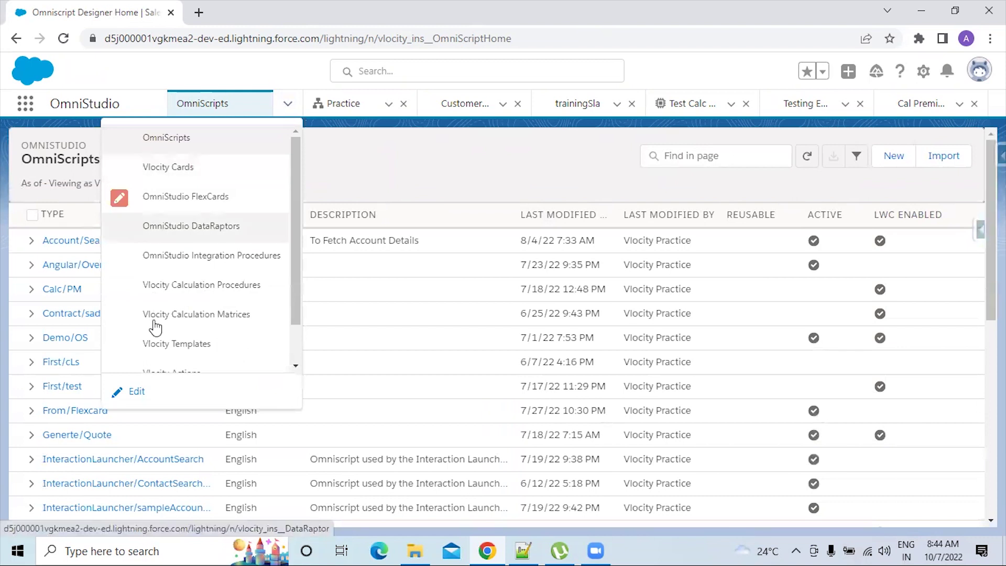
click(226, 316)
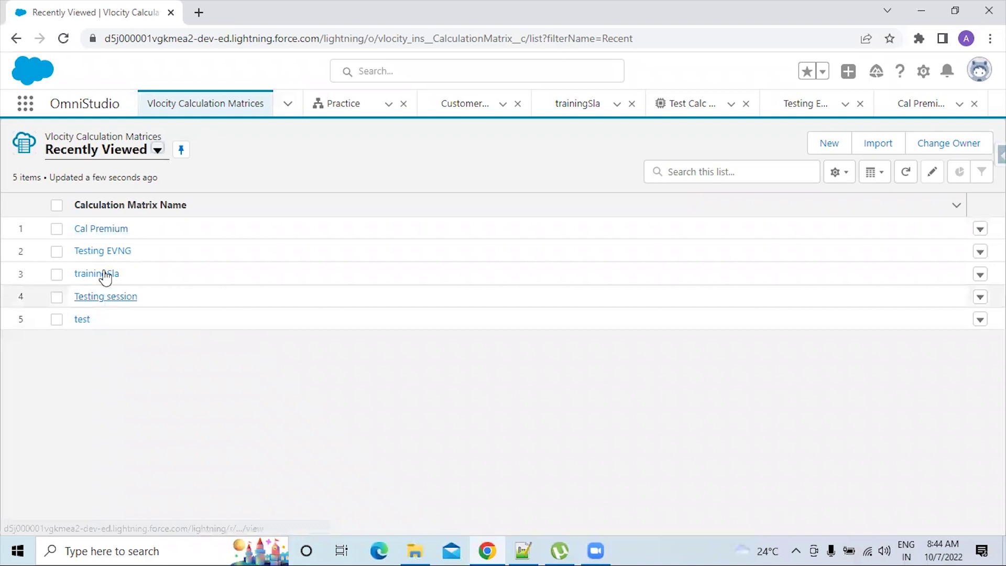
Create a Standard Vlocity Calculation Matrix named "Primum Calculator" and save it.
click(832, 147)
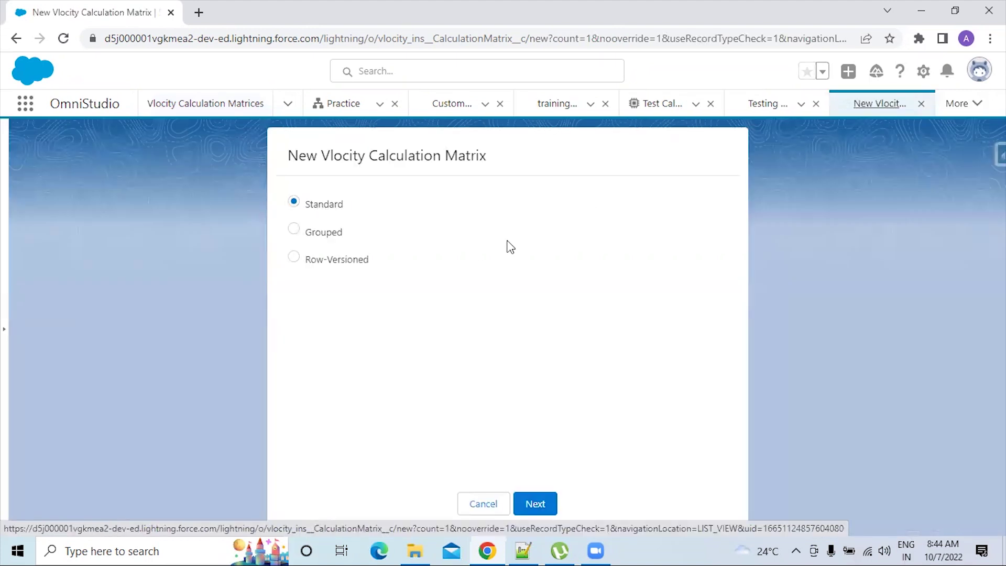
click(536, 504)
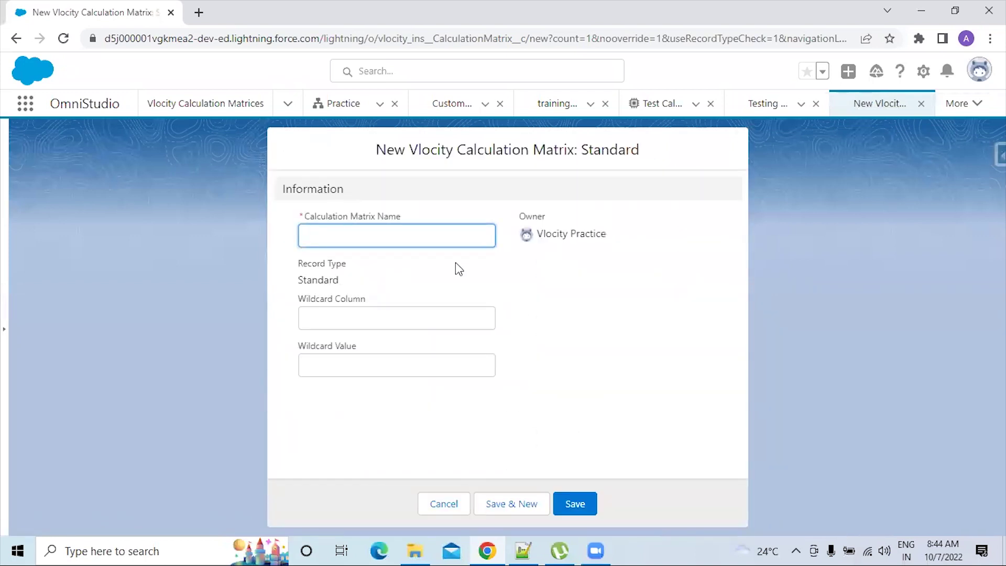
text(Primum Calculator)
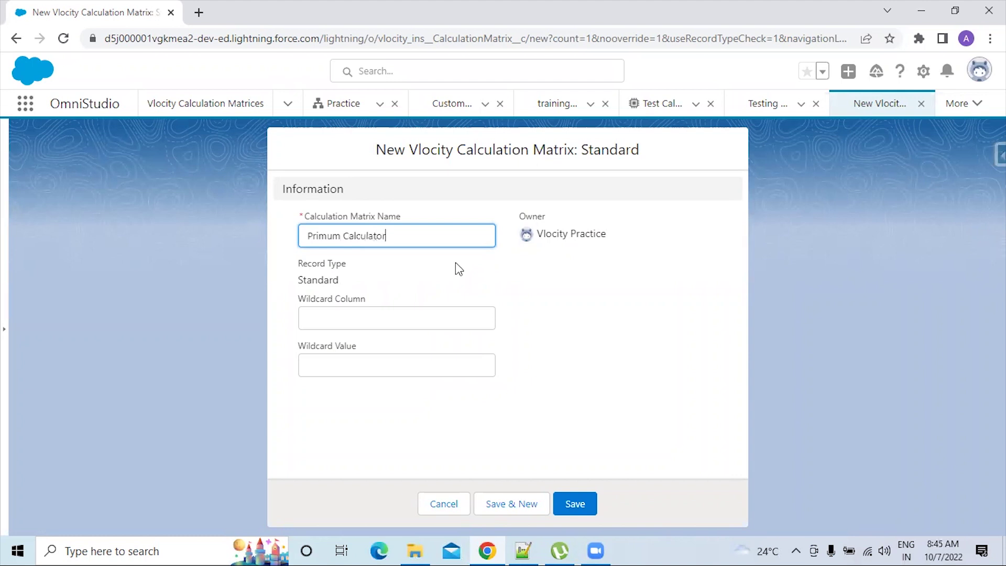
click(481, 277)
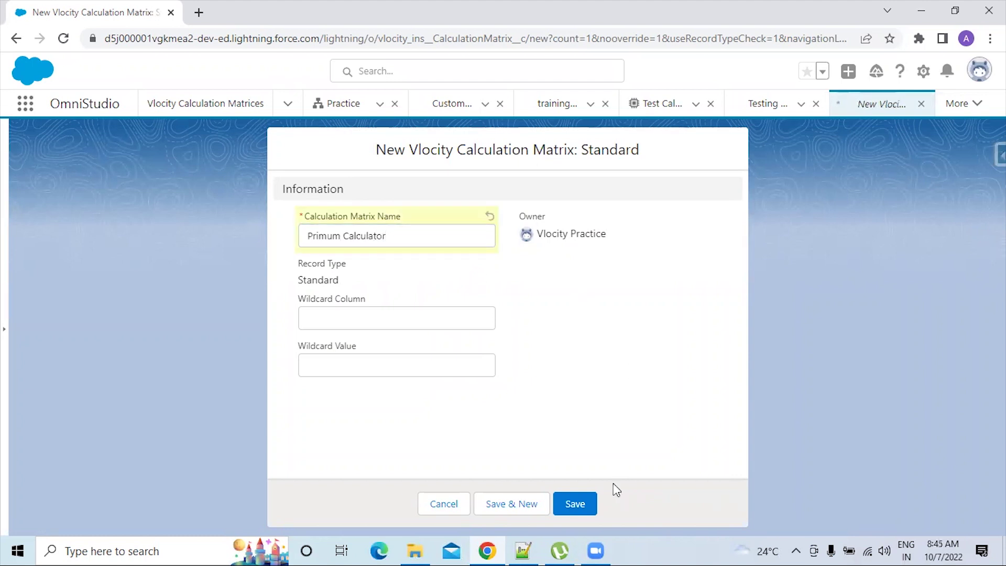
click(576, 506)
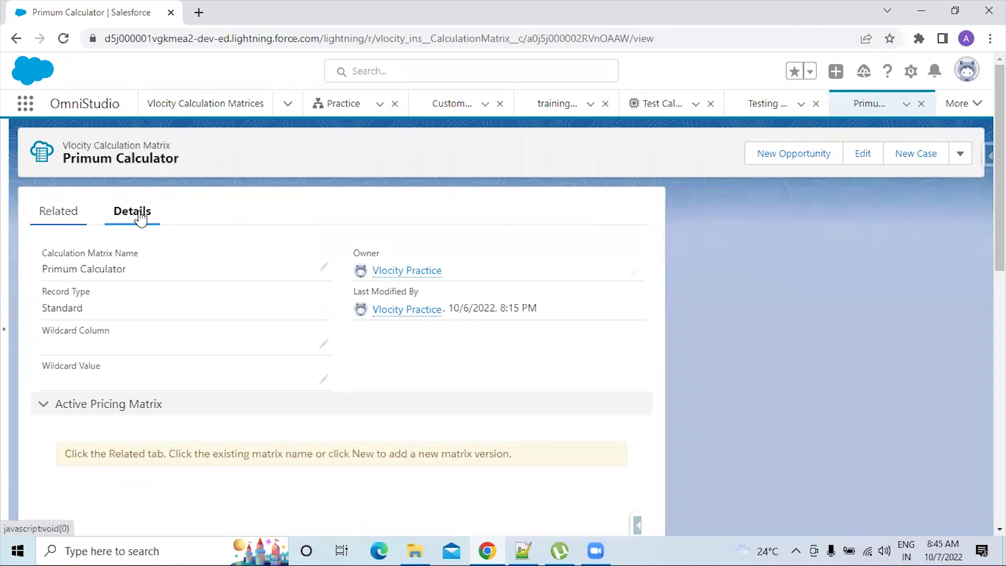
Open the Primum Calculator V1 version record from the new matrix's related versions.
click(59, 212)
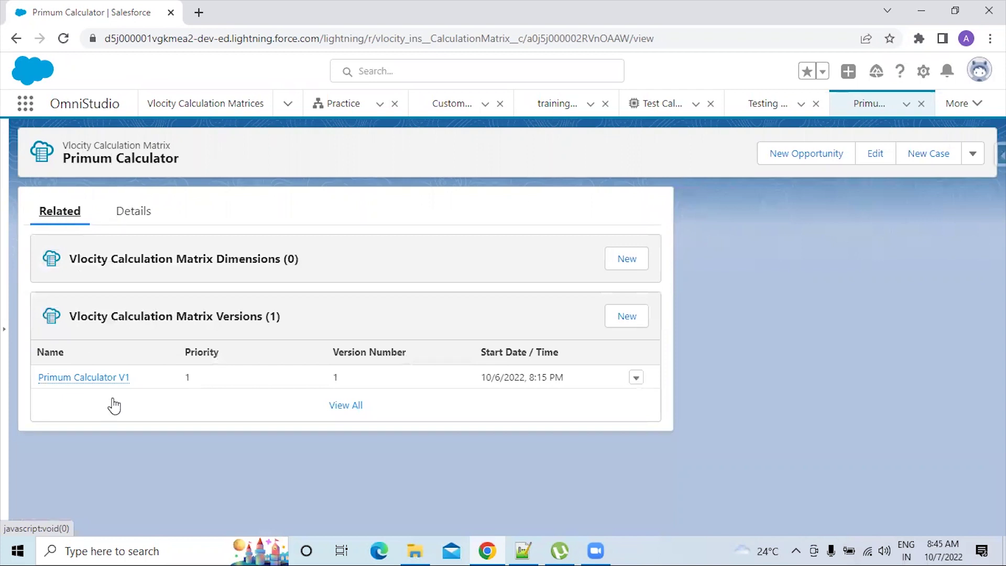
mouse_move(126, 379)
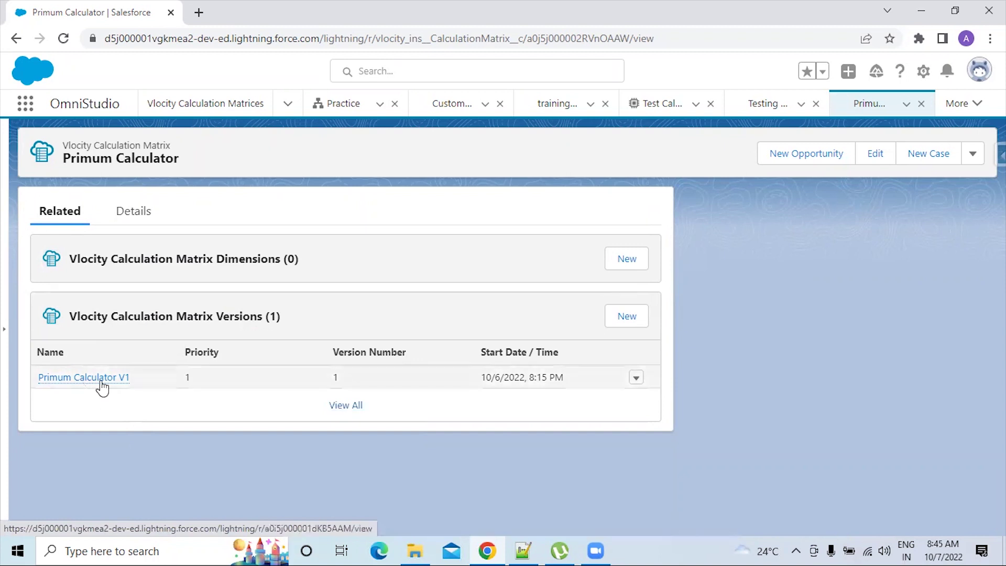
click(93, 426)
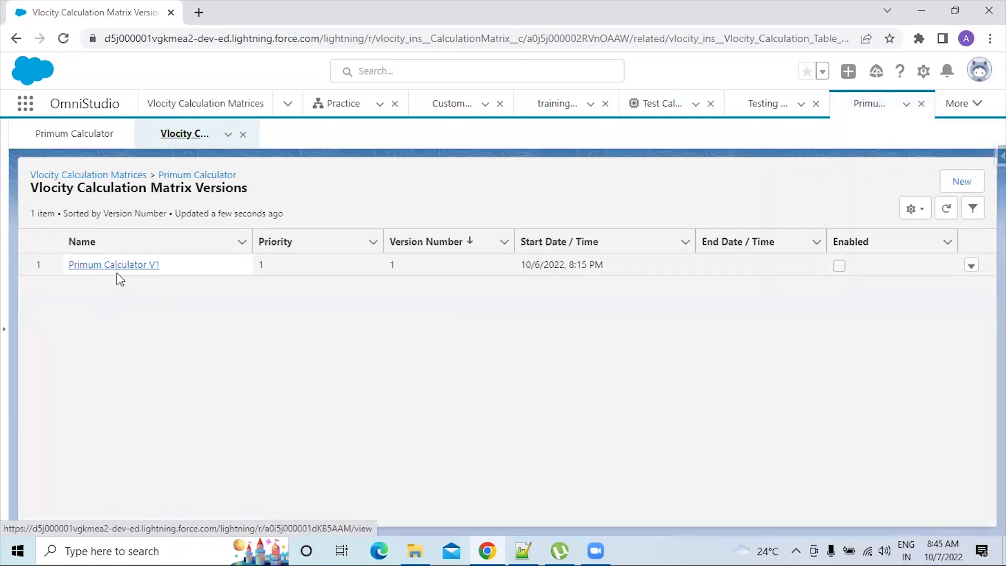
click(117, 272)
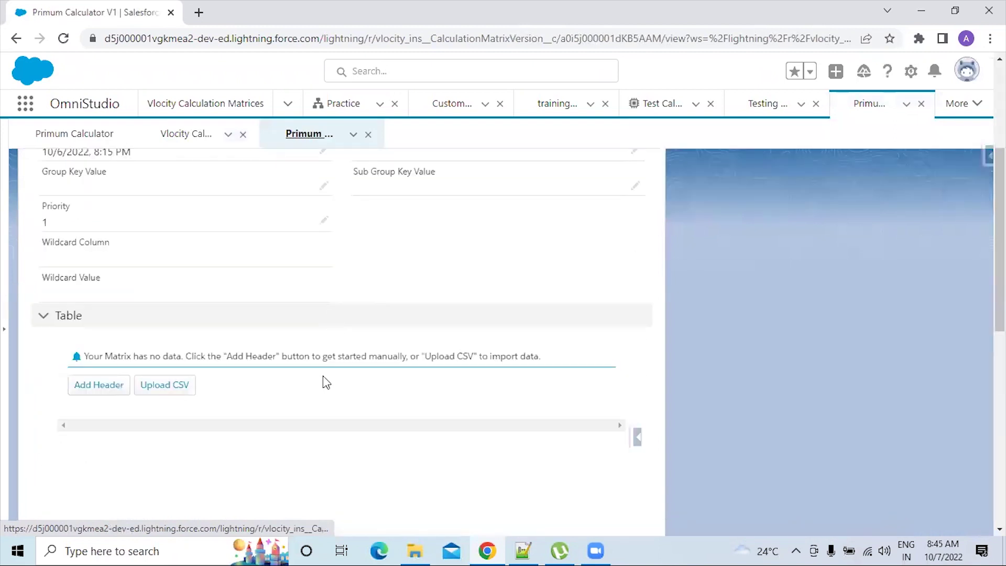
Examine the version's detail fields and its Table section for the ways to add matrix data.
scroll(326, 407, down, 3)
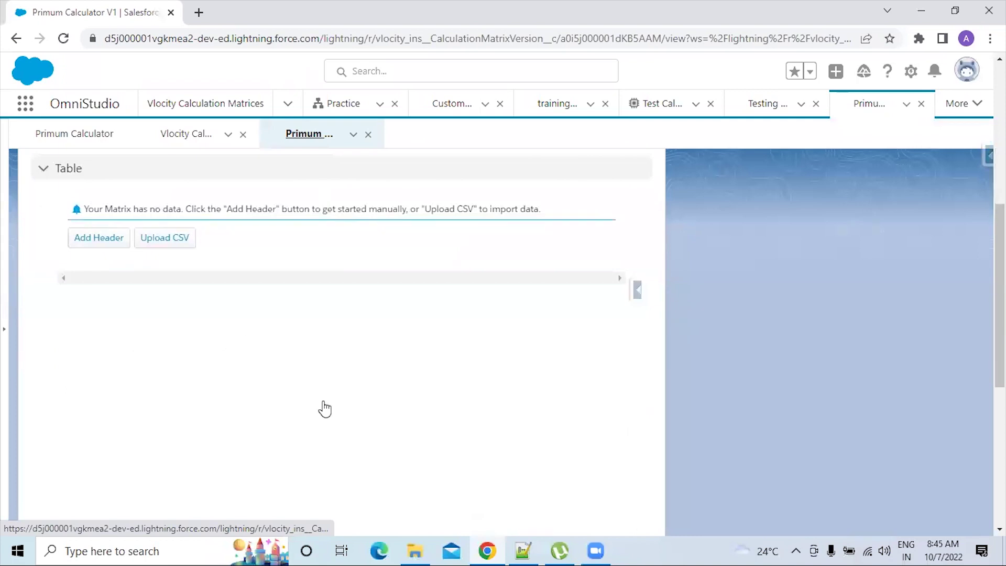
scroll(332, 388, down, 1)
scroll(315, 341, up, 5)
scroll(250, 194, up, 3)
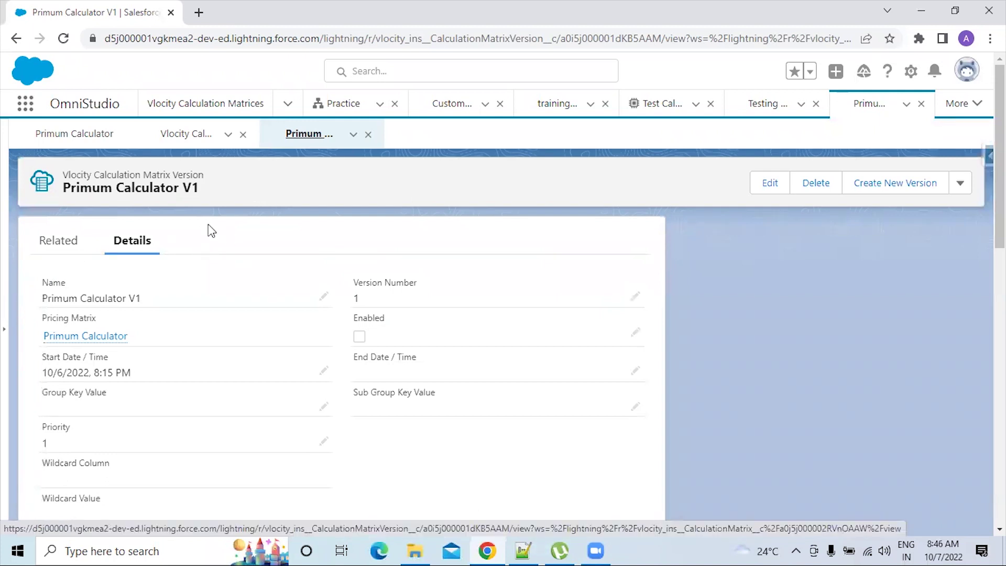
scroll(229, 231, down, 2)
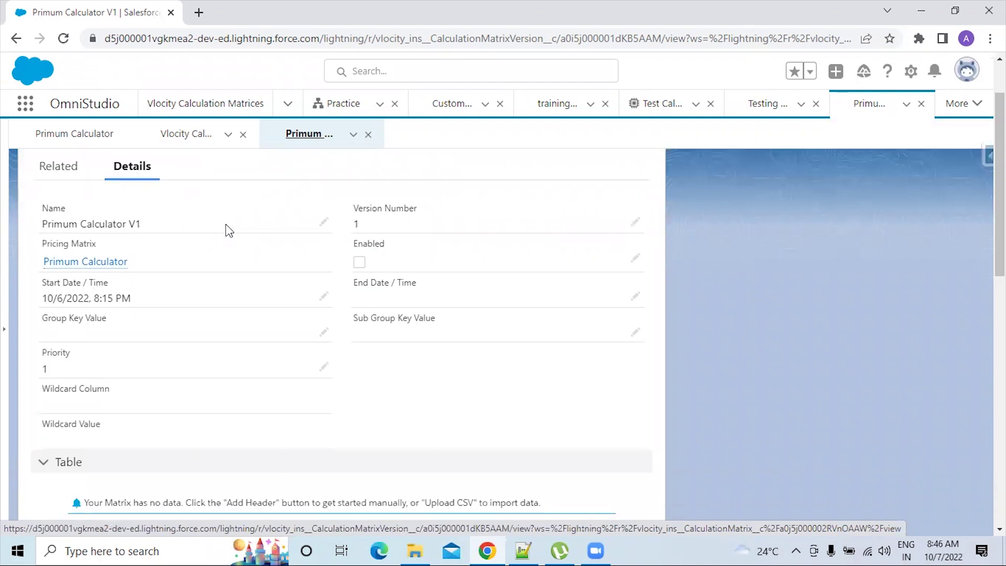
scroll(261, 304, down, 5)
scroll(261, 303, up, 2)
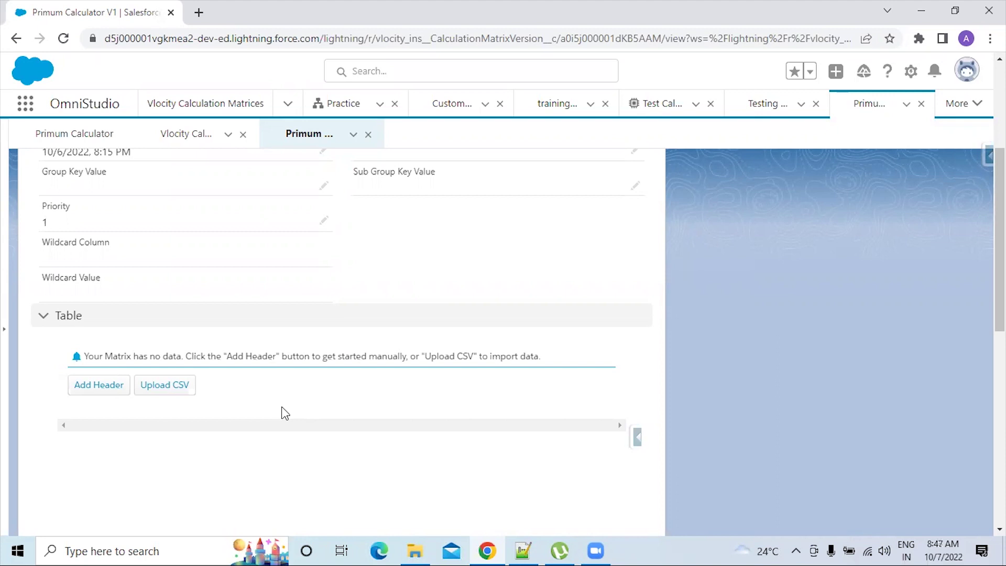
Upload the Calculate Premium V1 CSV file from Downloads into the version's table and close the upload dialog.
click(150, 387)
click(162, 397)
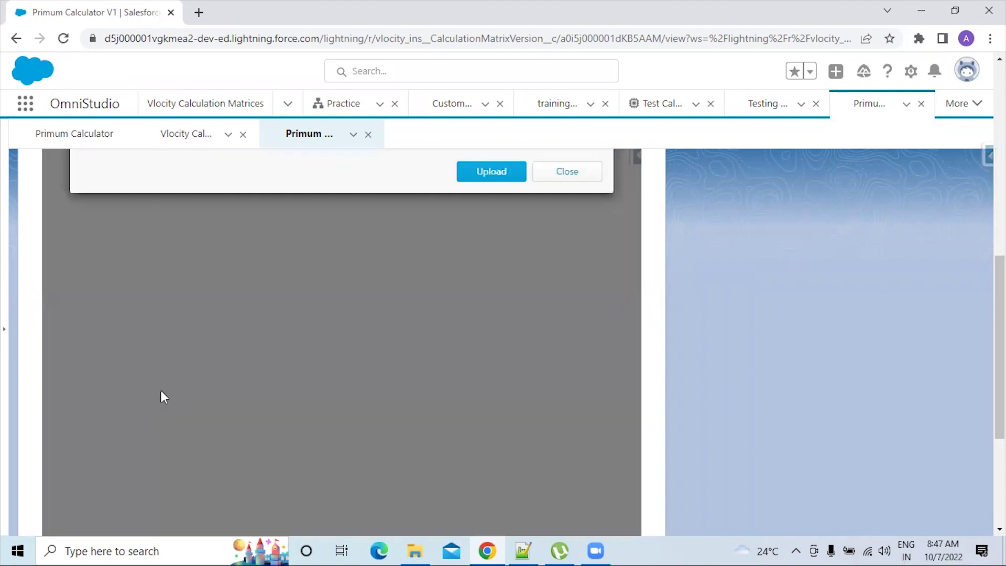
scroll(276, 401, up, 3)
scroll(298, 456, up, 2)
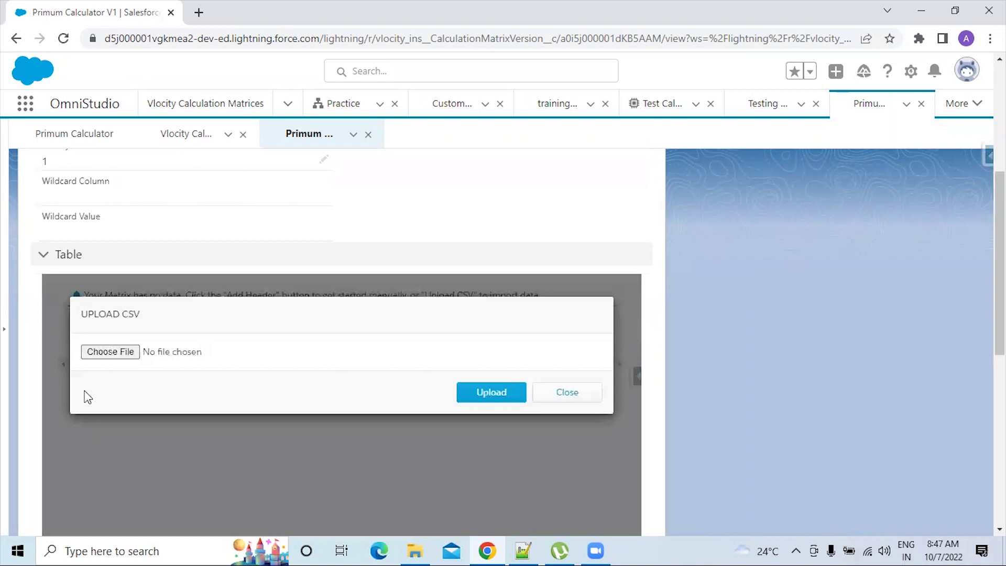
click(111, 353)
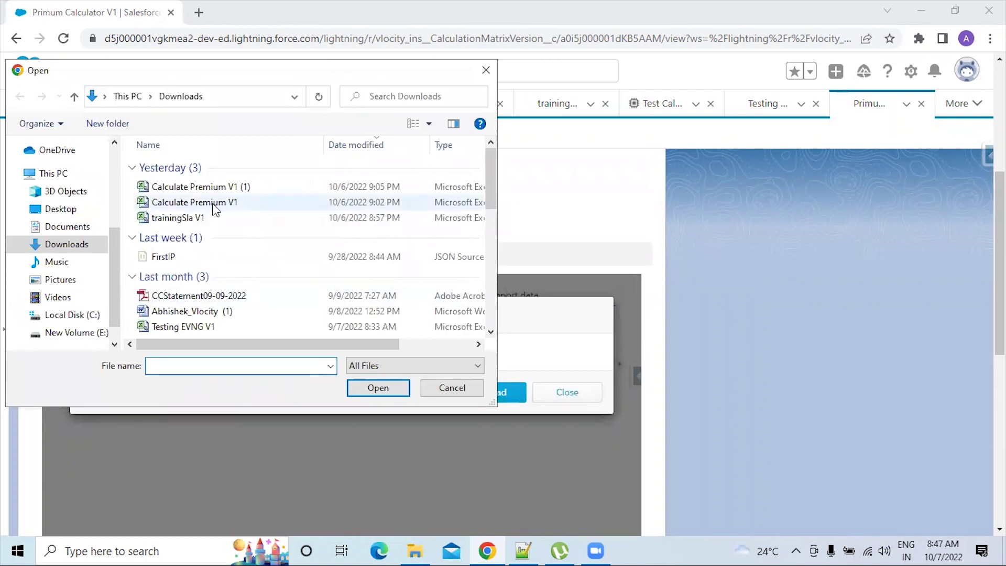
click(215, 204)
click(378, 388)
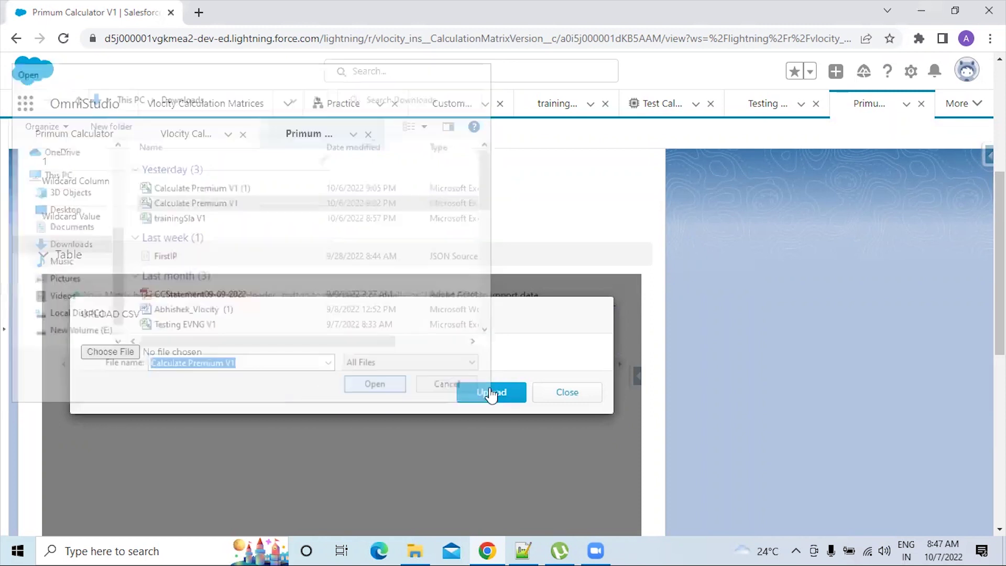
click(488, 390)
click(569, 414)
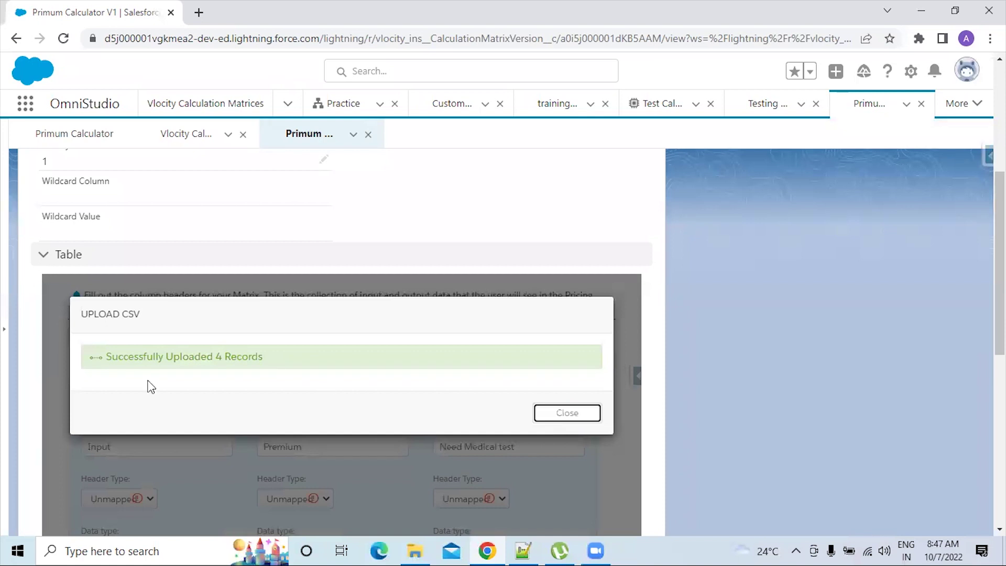
Set the header type of the Input column to Input in the matrix's header information.
scroll(173, 414, down, 2)
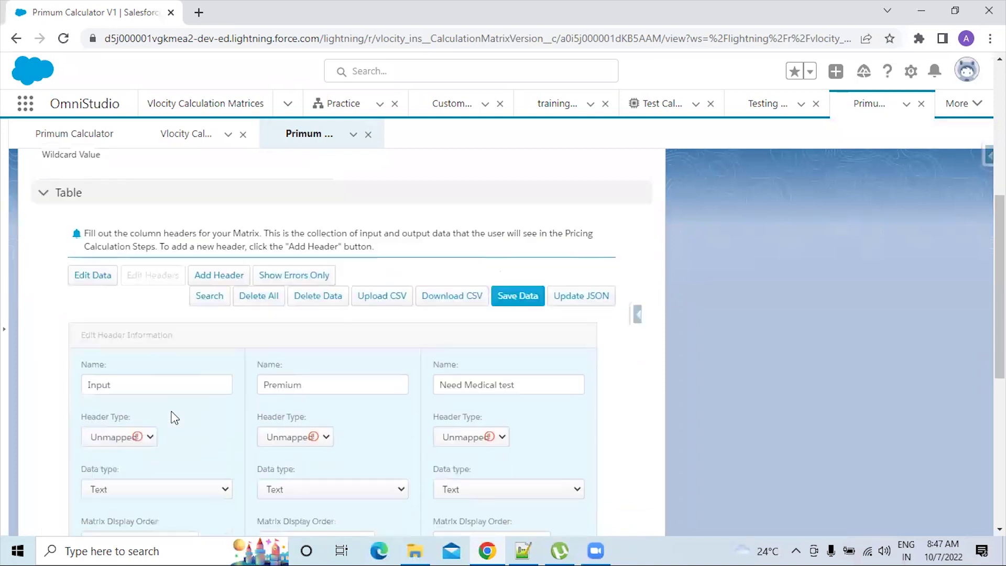
scroll(174, 418, down, 1)
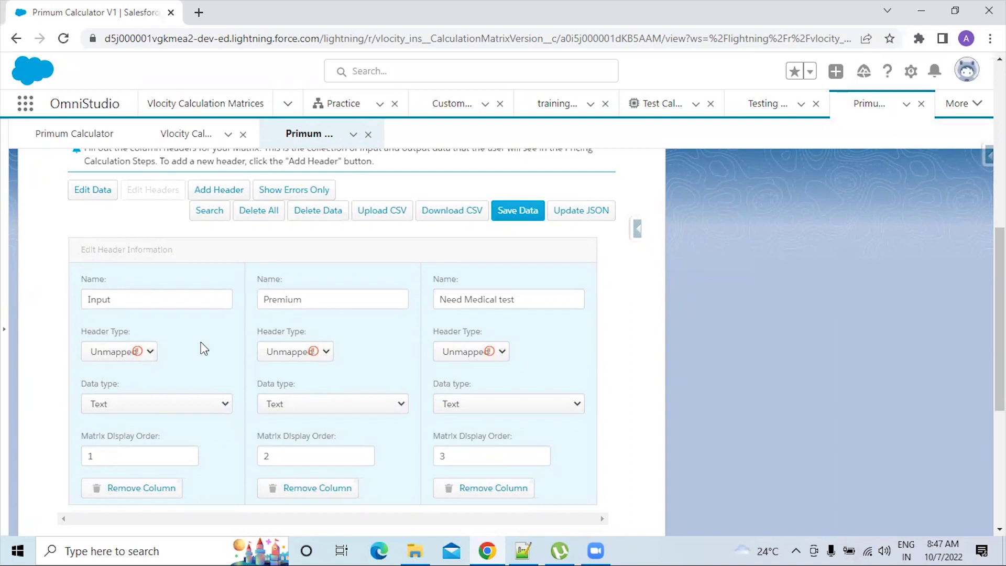
scroll(78, 380, up, 3)
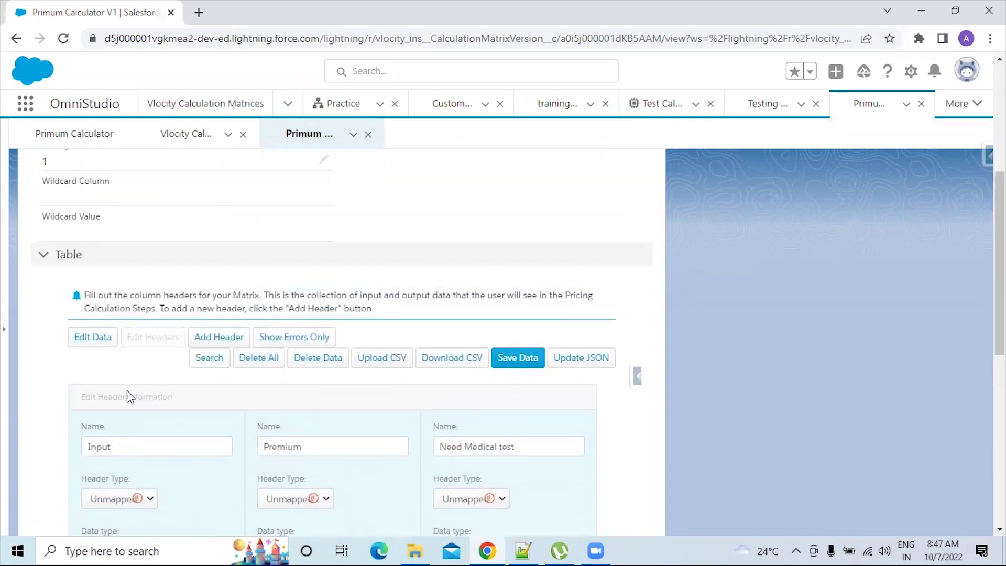
scroll(130, 397, down, 1)
scroll(124, 406, down, 1)
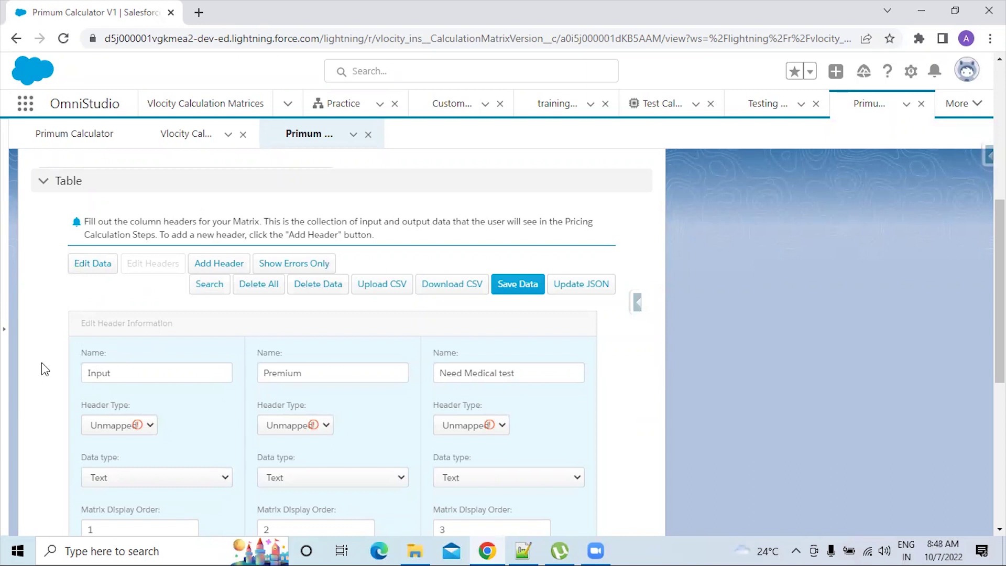
scroll(42, 362, down, 1)
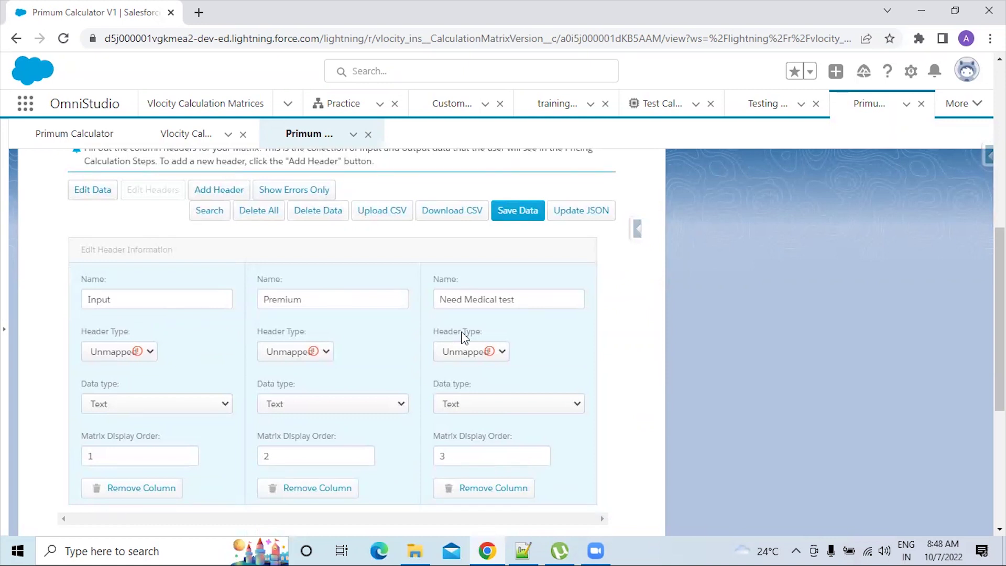
drag(81, 332, 131, 333)
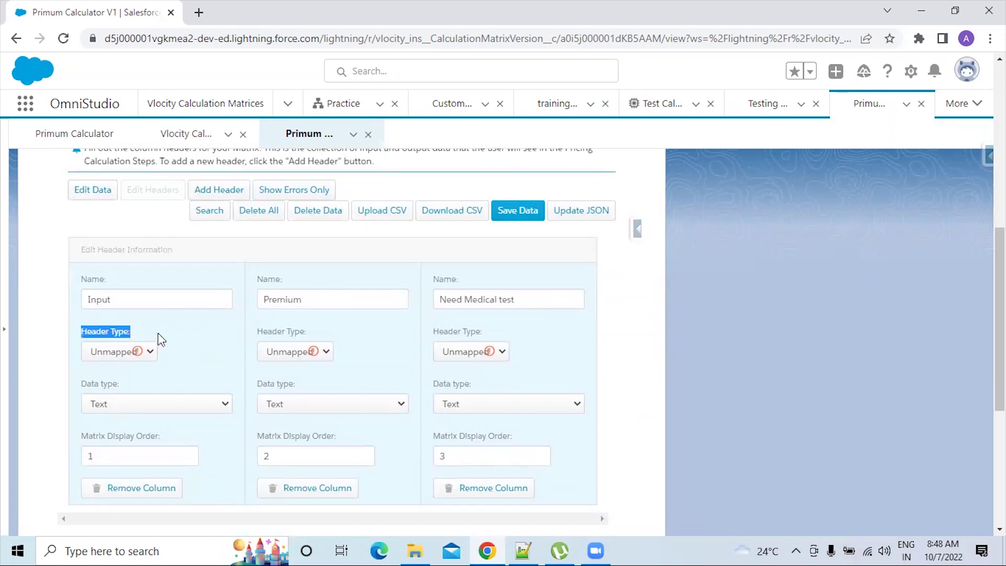
click(158, 339)
click(149, 352)
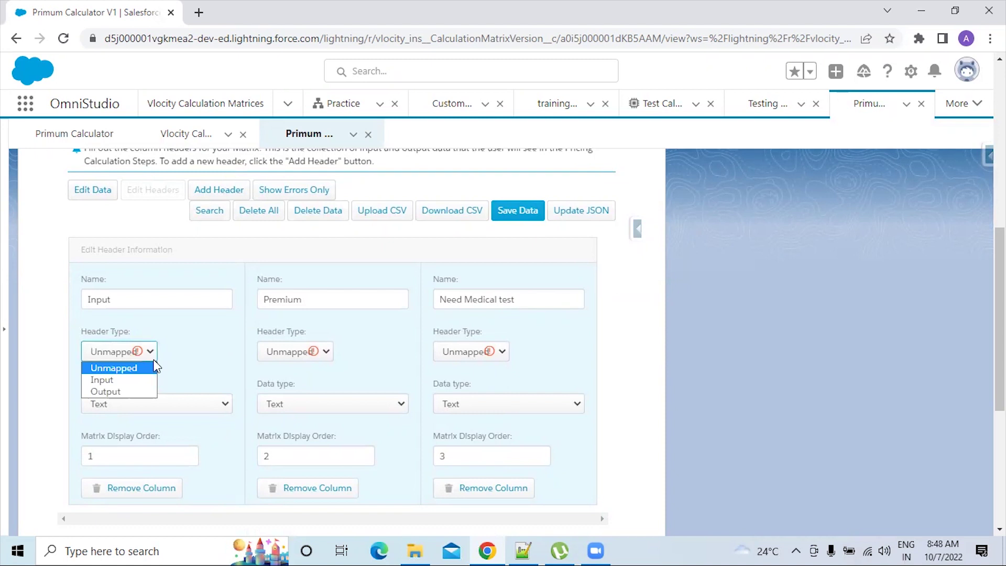
click(119, 385)
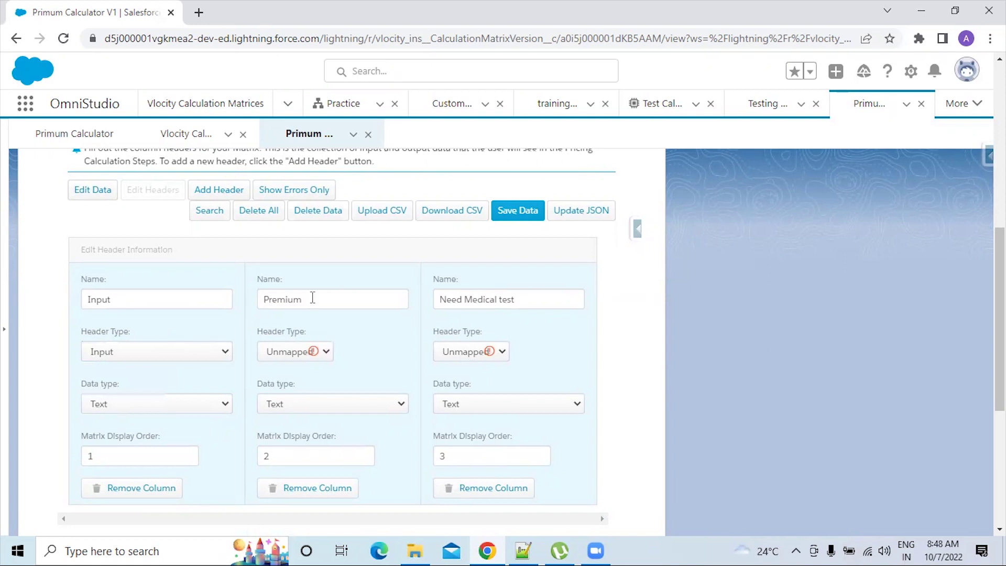
Set the header type of both the Premium and Need Medical test columns to Output.
click(327, 357)
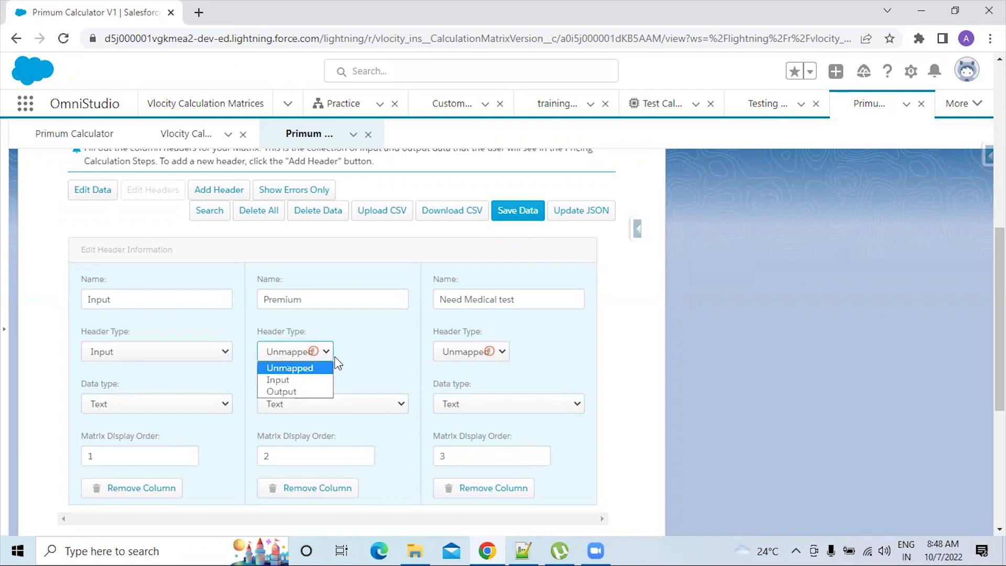
click(297, 391)
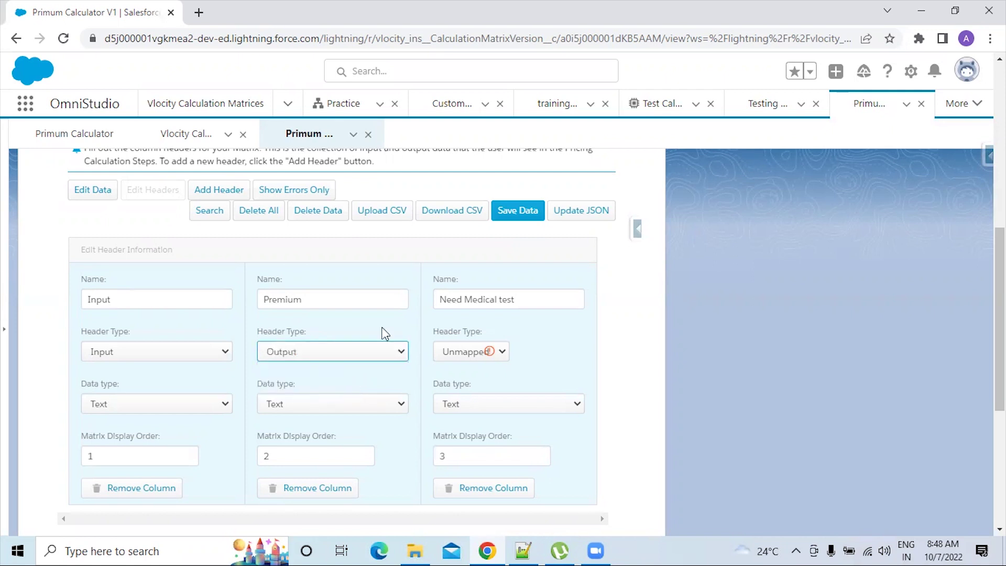
click(502, 352)
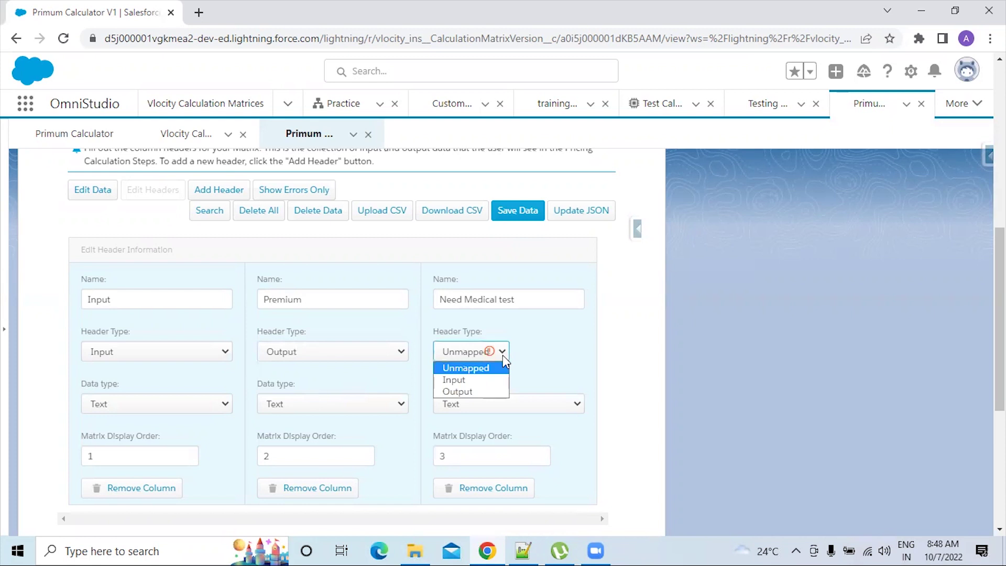
click(462, 392)
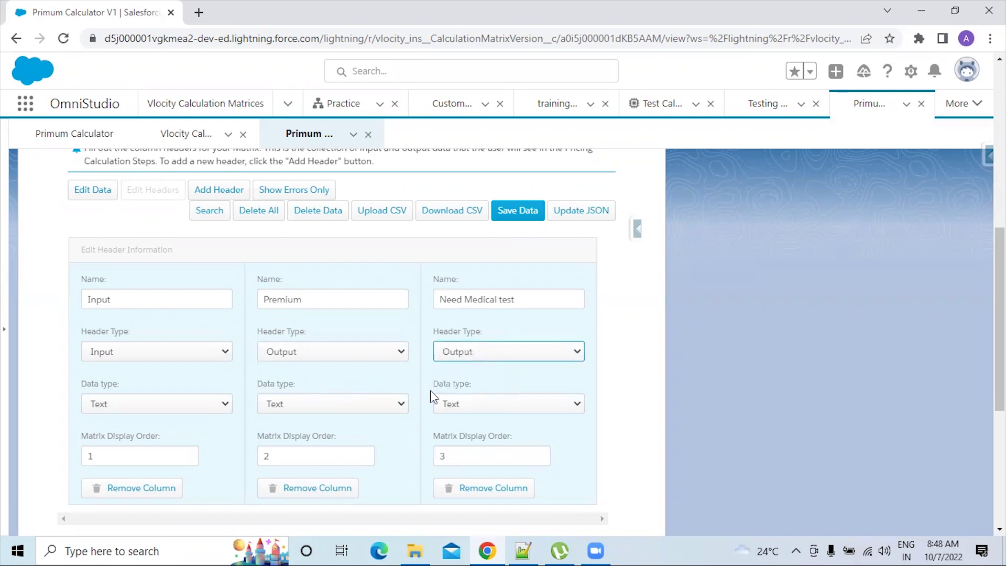
click(602, 348)
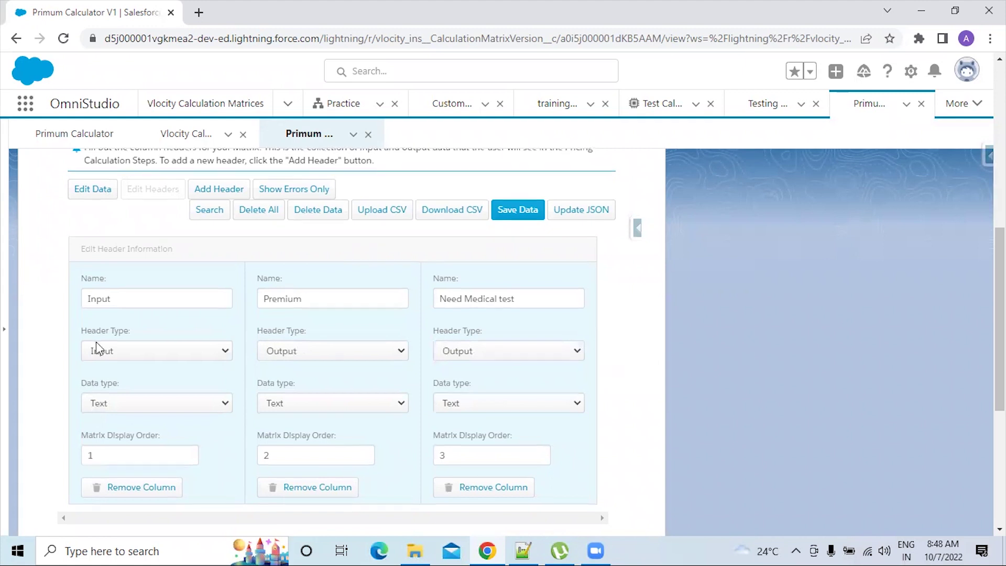
Review the data type, display order and column removal settings of the three matrix headers.
scroll(95, 348, down, 1)
click(226, 333)
click(143, 309)
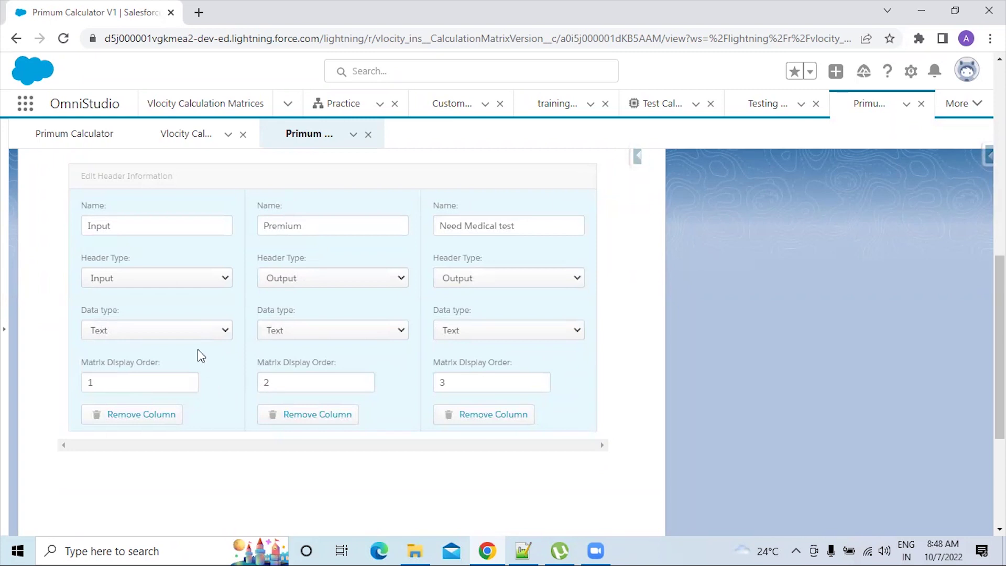
scroll(571, 254, up, 2)
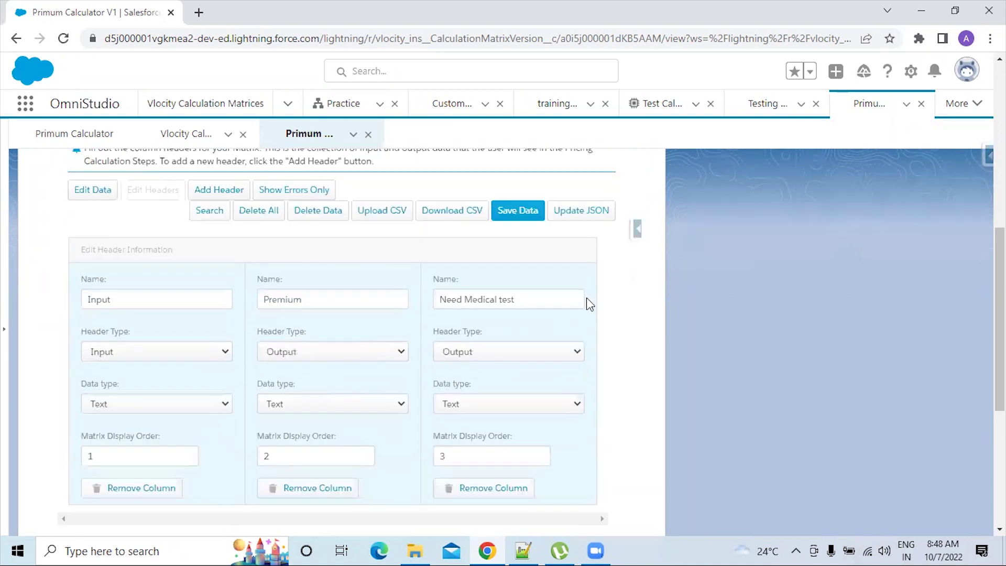
scroll(581, 372, down, 2)
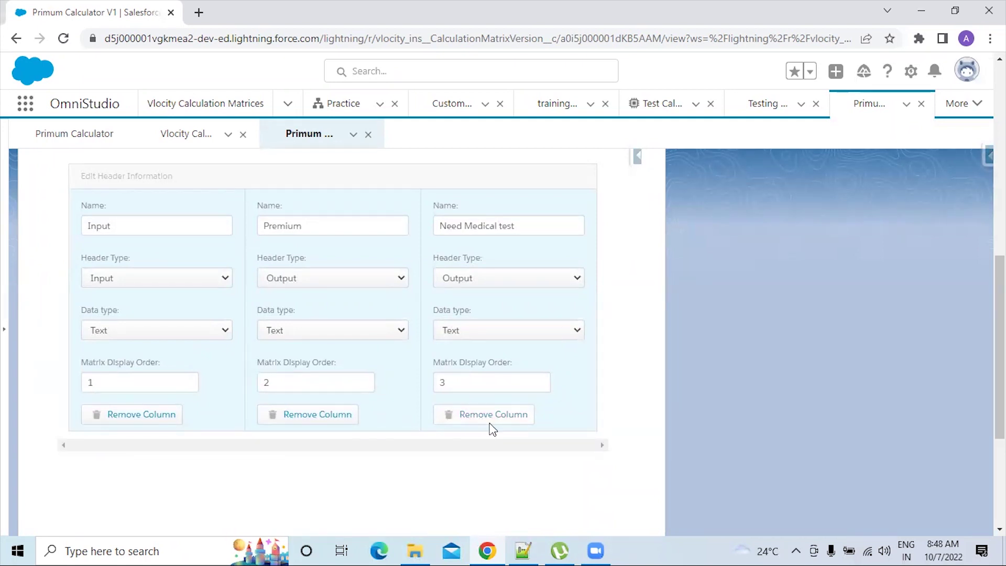
scroll(393, 478, down, 1)
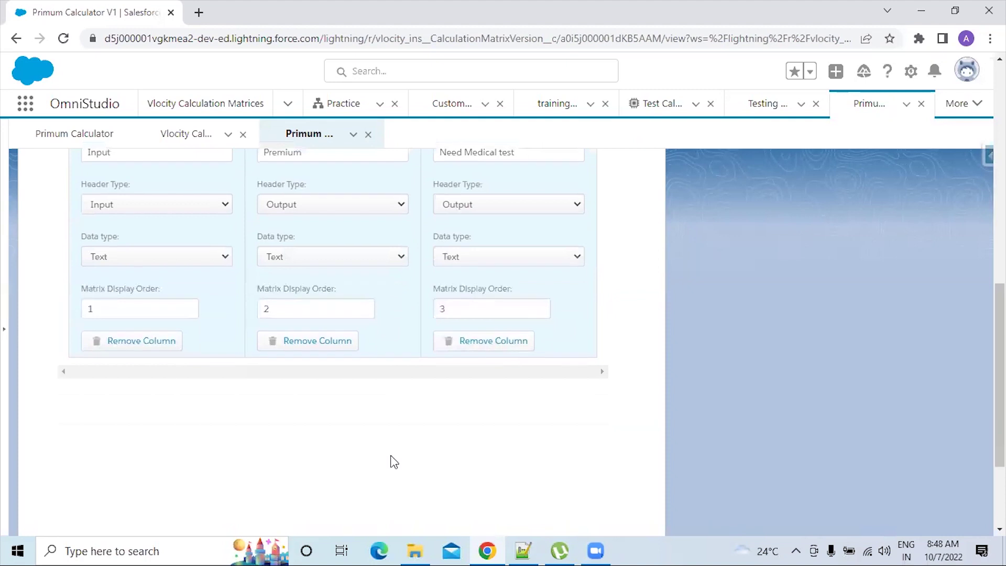
Open the Calculate Premium V1 file from the Downloads folder in Excel, examine its columns and return to Chrome.
scroll(394, 464, down, 1)
scroll(394, 462, up, 1)
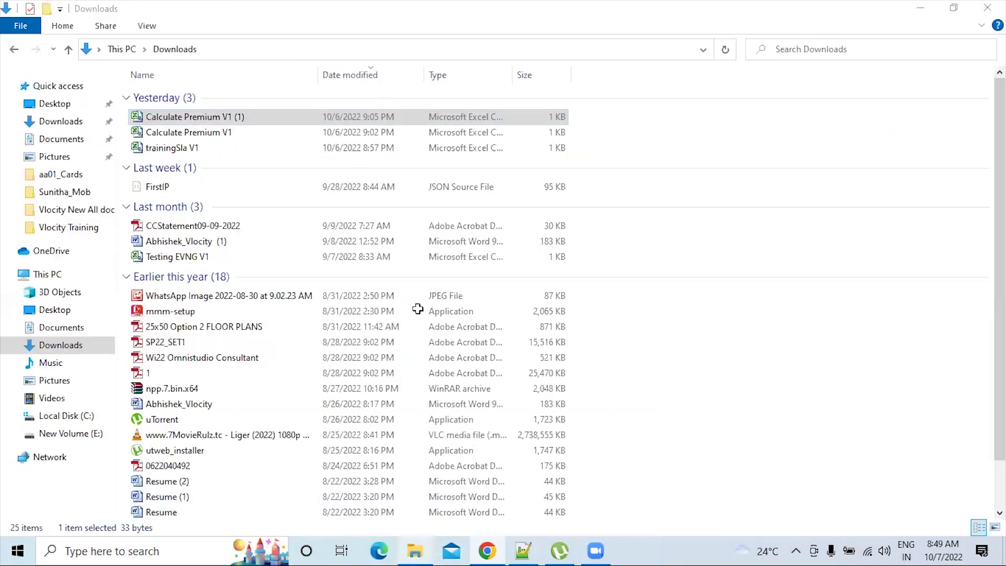
double_click(188, 132)
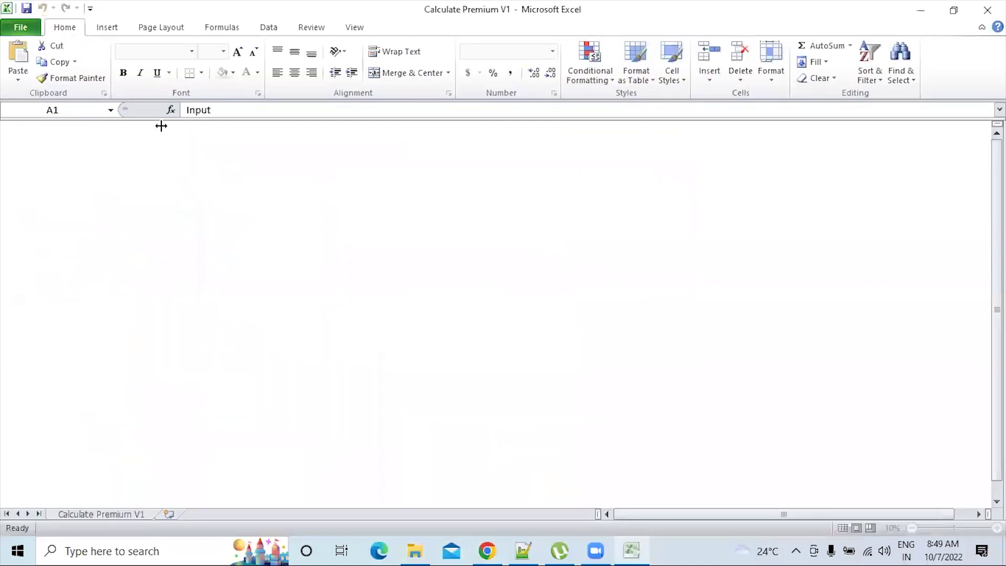
click(90, 129)
click(152, 128)
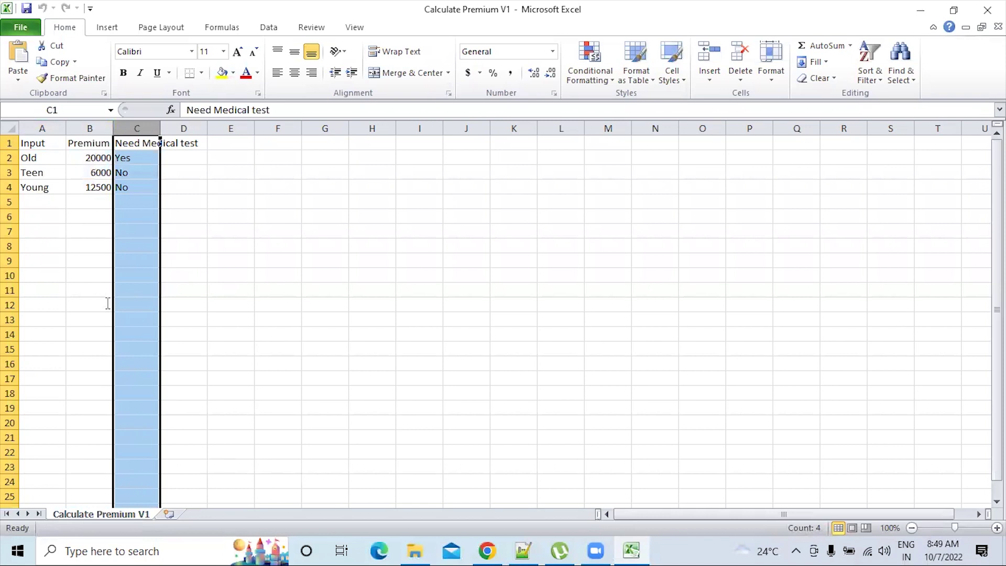
key(alt+Tab)
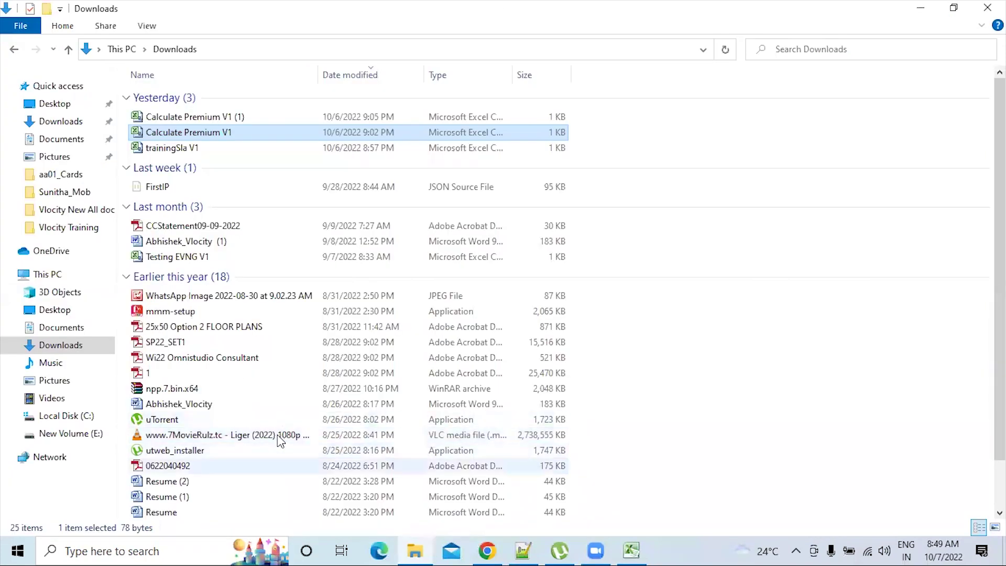
key(alt+Tab)
key(alt+Tab)
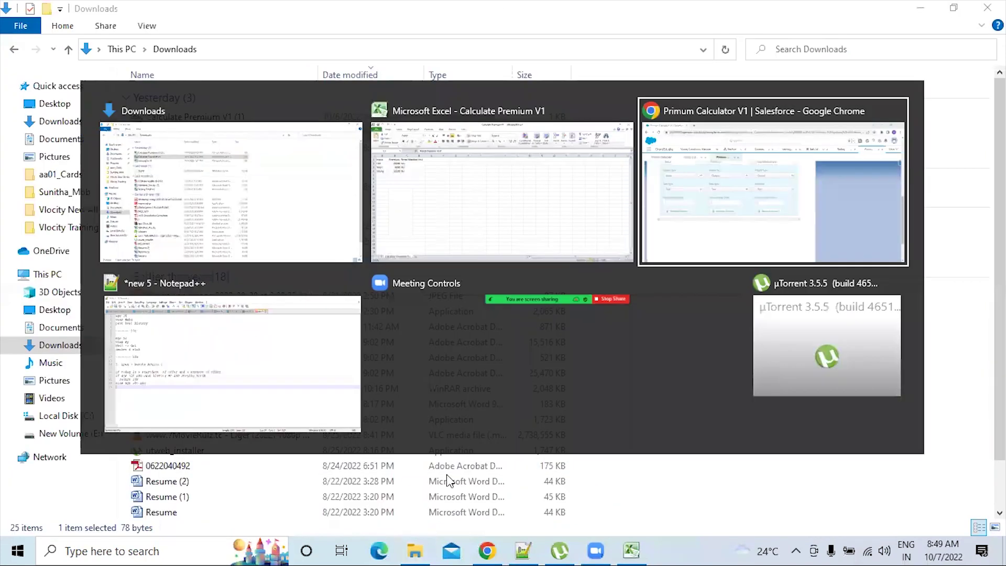
Save the data and header settings of the Primum Calculator V1 matrix table.
scroll(171, 407, up, 4)
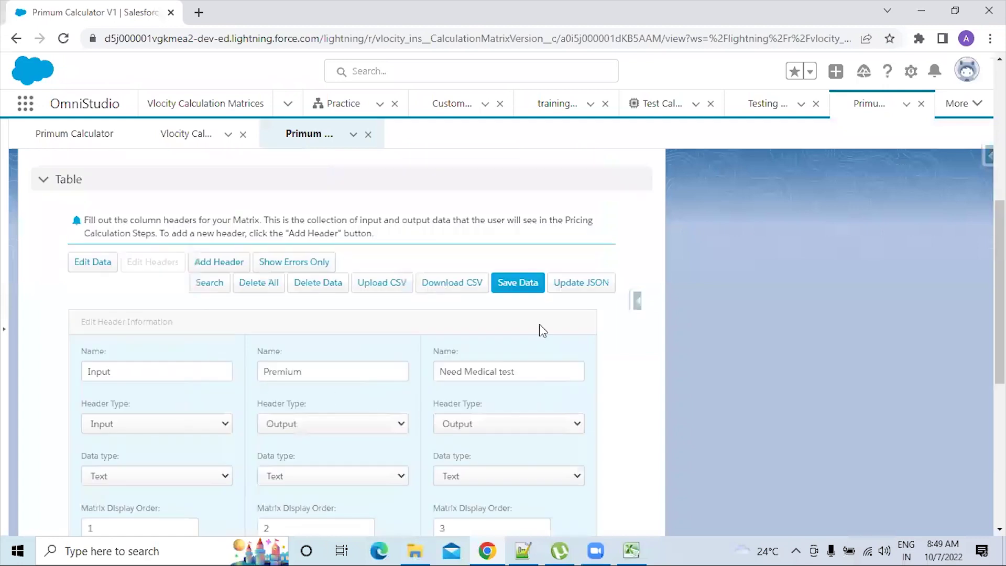
click(519, 292)
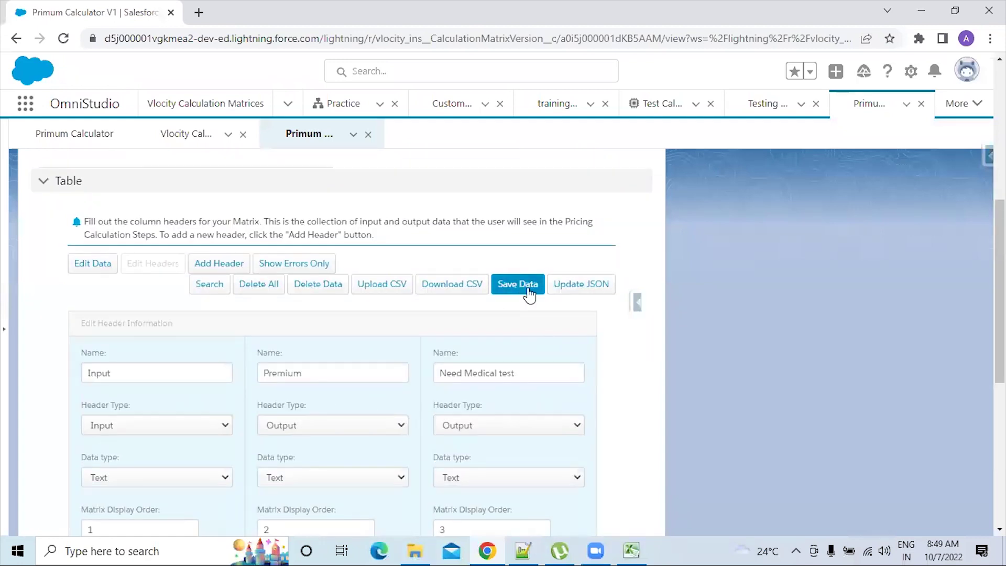
click(511, 294)
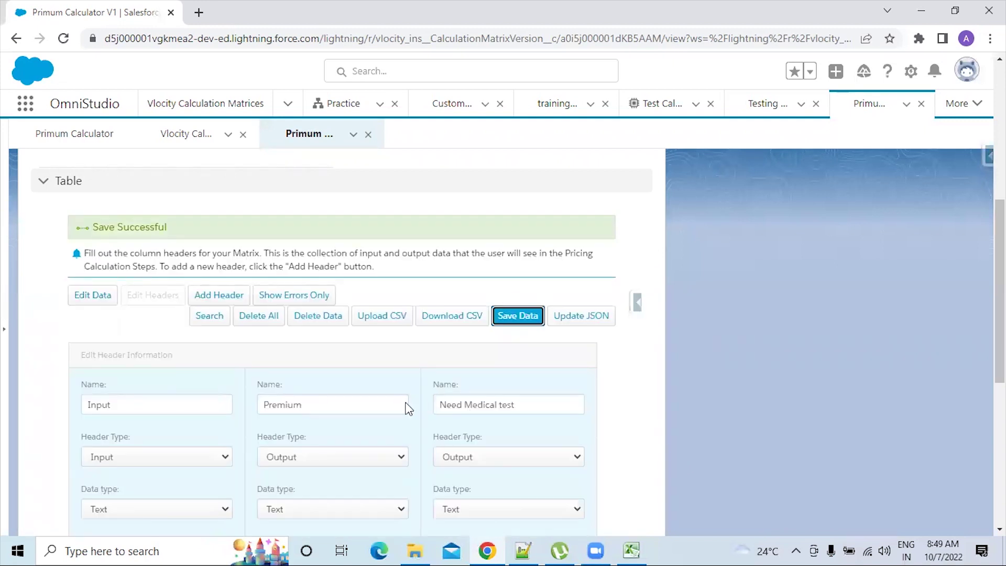
scroll(407, 407, down, 5)
scroll(540, 391, up, 6)
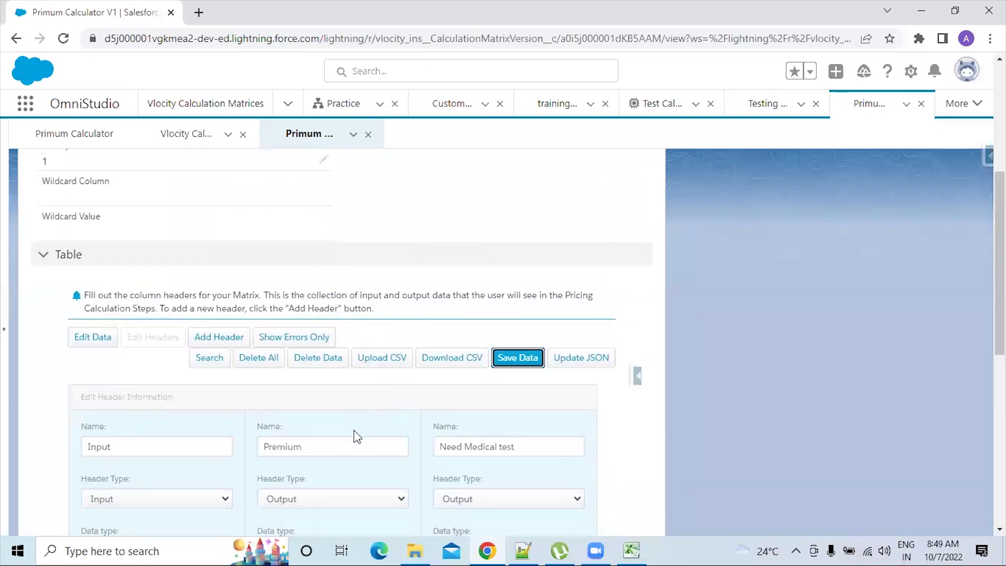
scroll(355, 437, down, 3)
scroll(356, 438, up, 5)
click(527, 432)
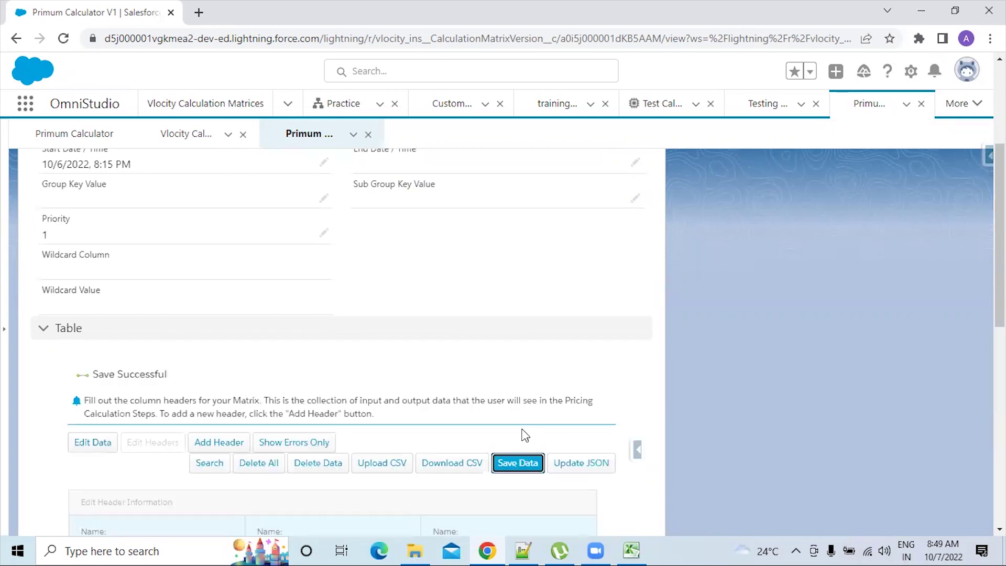
View the full list of related matrix rows with their input and output data, and return to the version record.
scroll(524, 436, down, 2)
scroll(524, 435, down, 8)
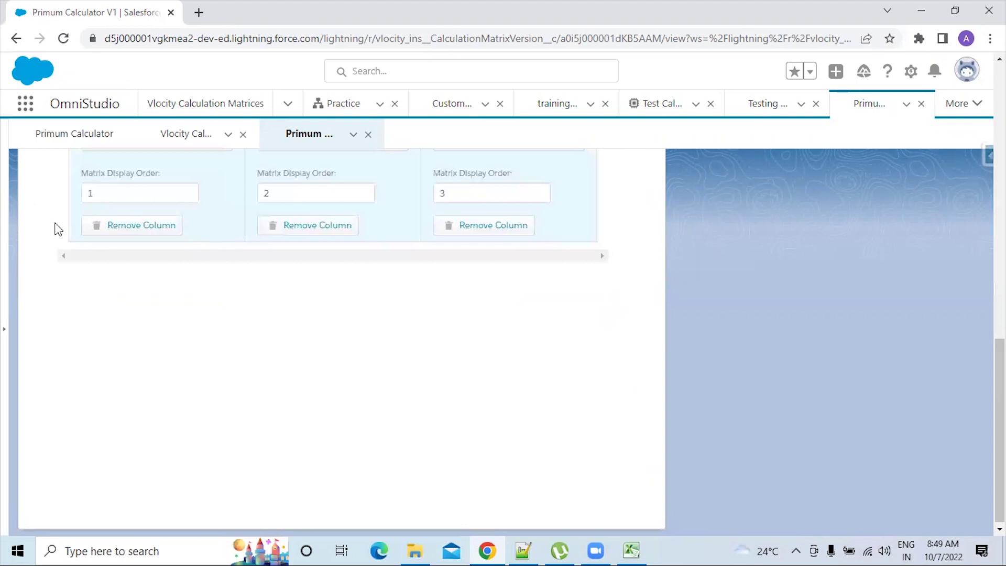
scroll(58, 236, up, 10)
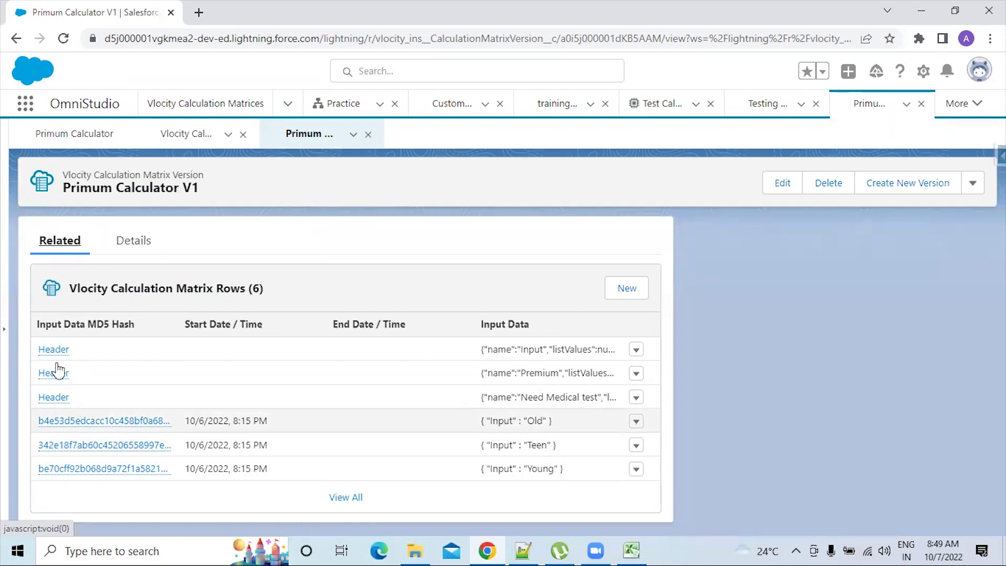
click(350, 502)
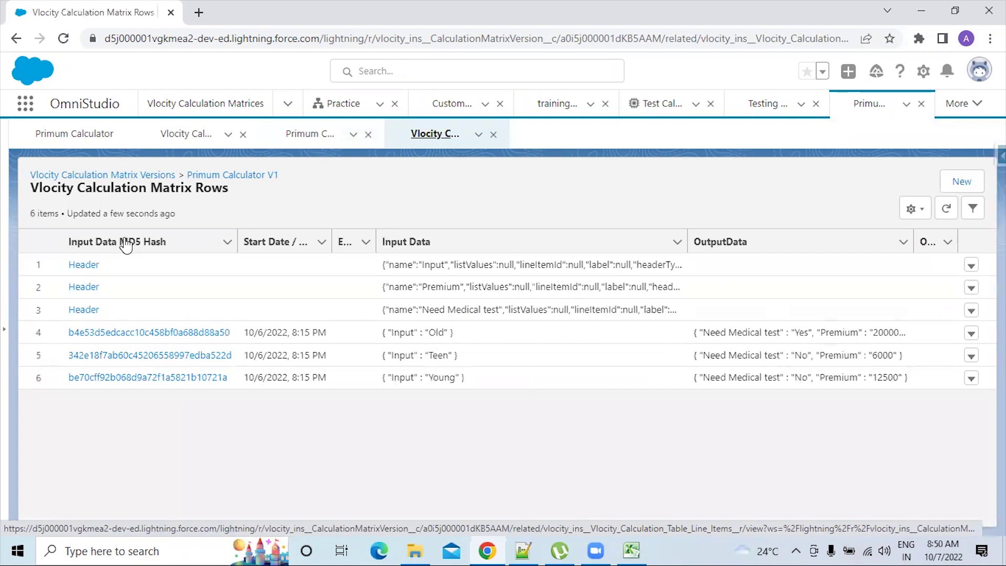
key(alt+Left)
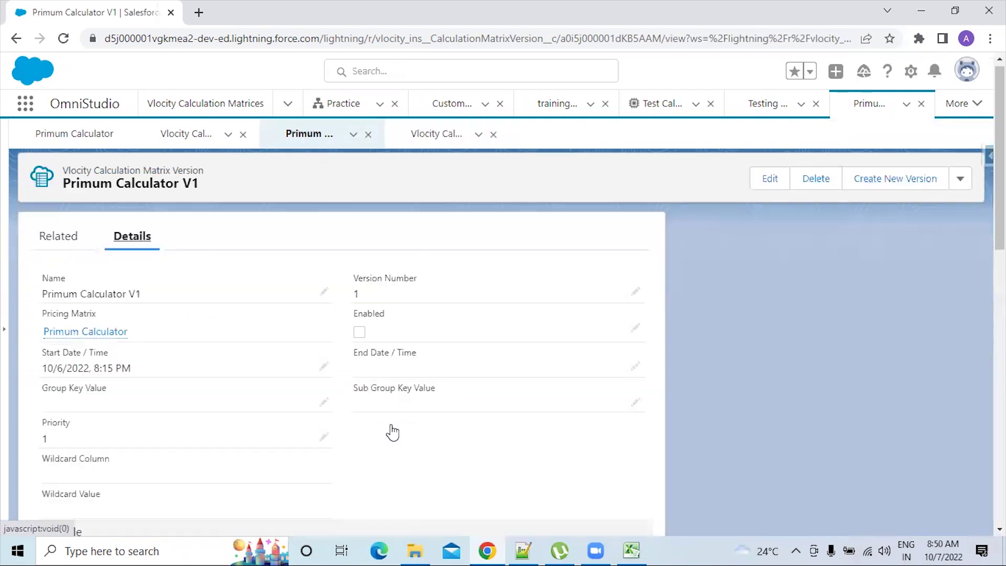
Review the version's header settings, Enabled status and start date in the record details.
scroll(390, 430, down, 5)
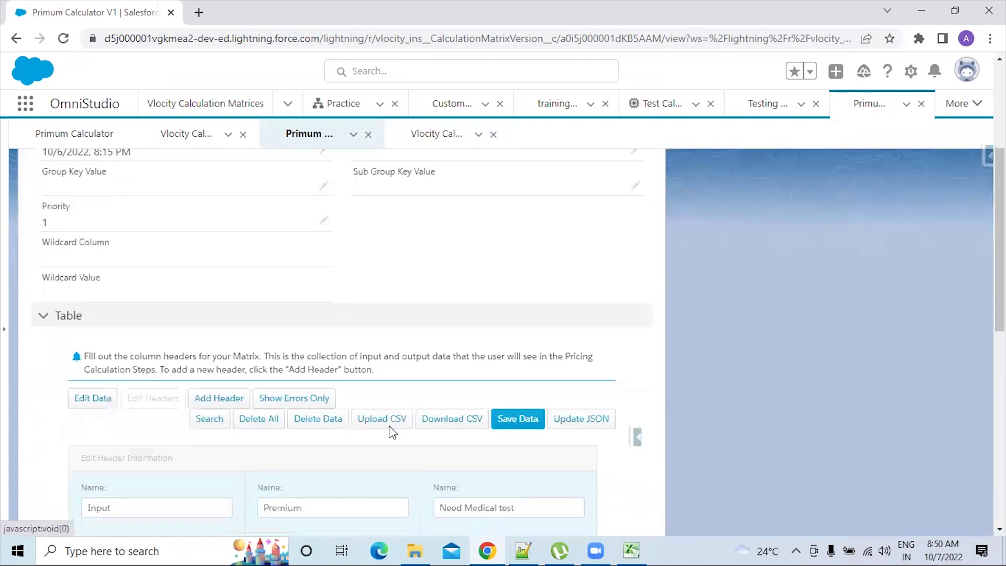
scroll(392, 432, down, 1)
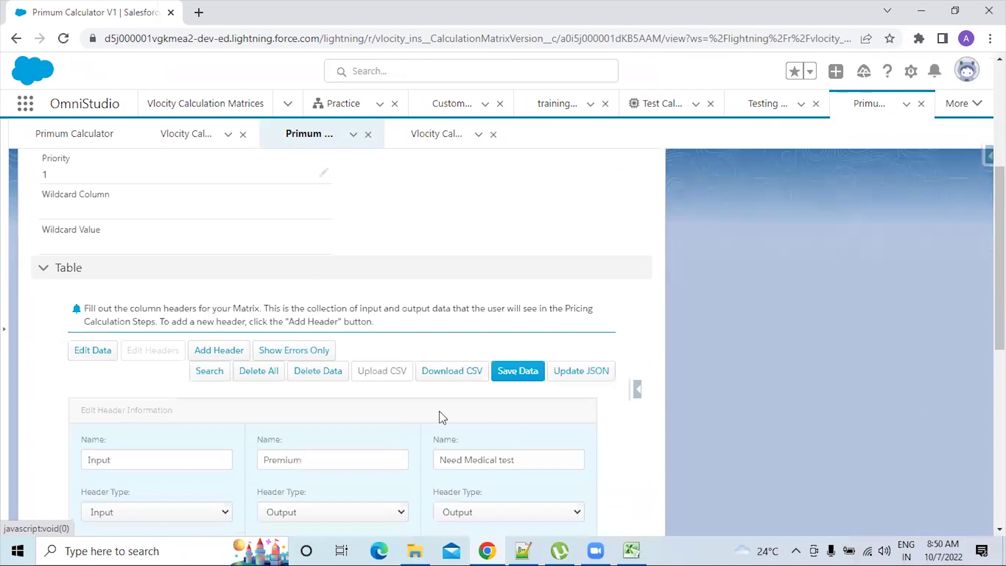
scroll(439, 411, down, 5)
scroll(407, 424, up, 5)
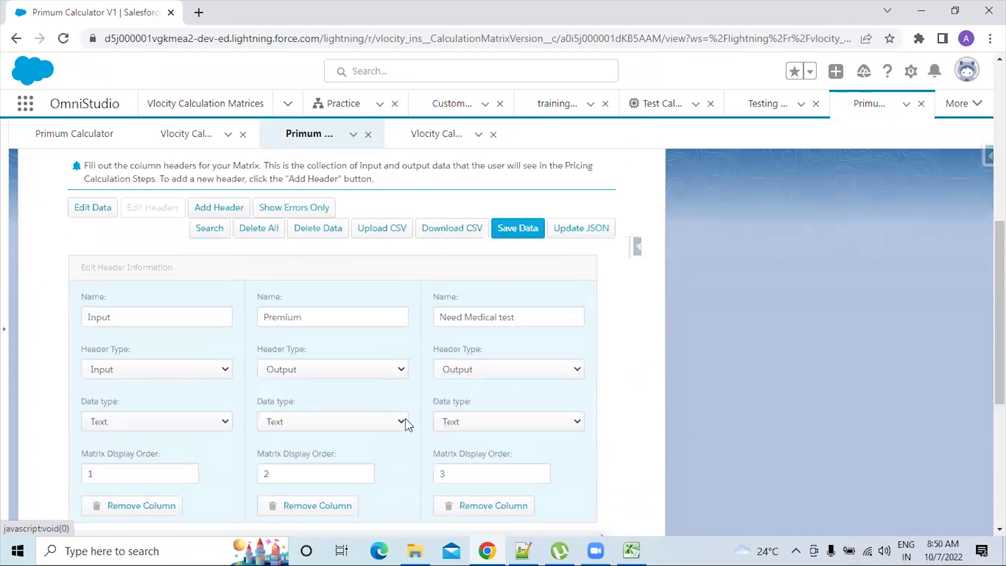
scroll(407, 425, up, 4)
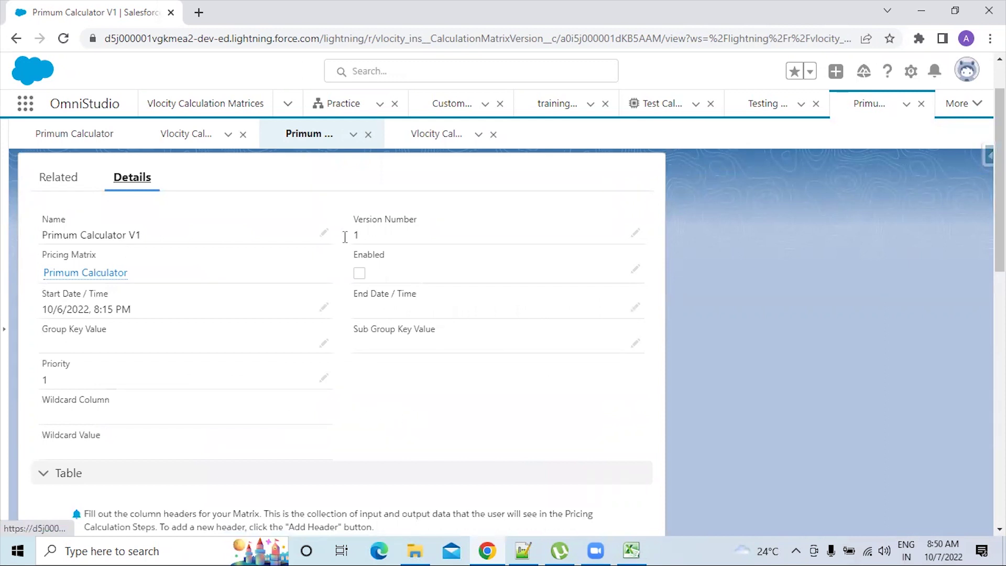
scroll(388, 395, up, 1)
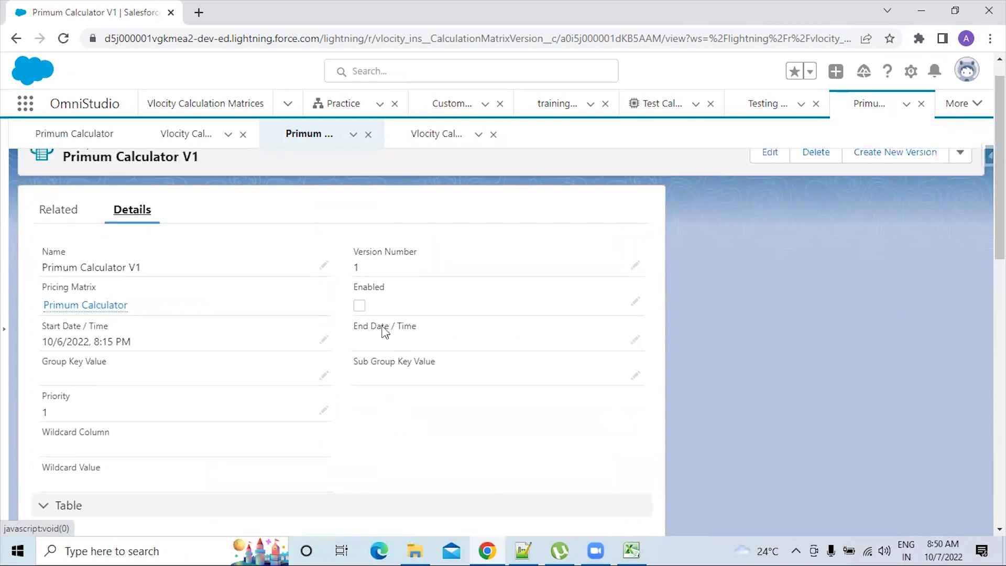
drag(352, 318, 385, 319)
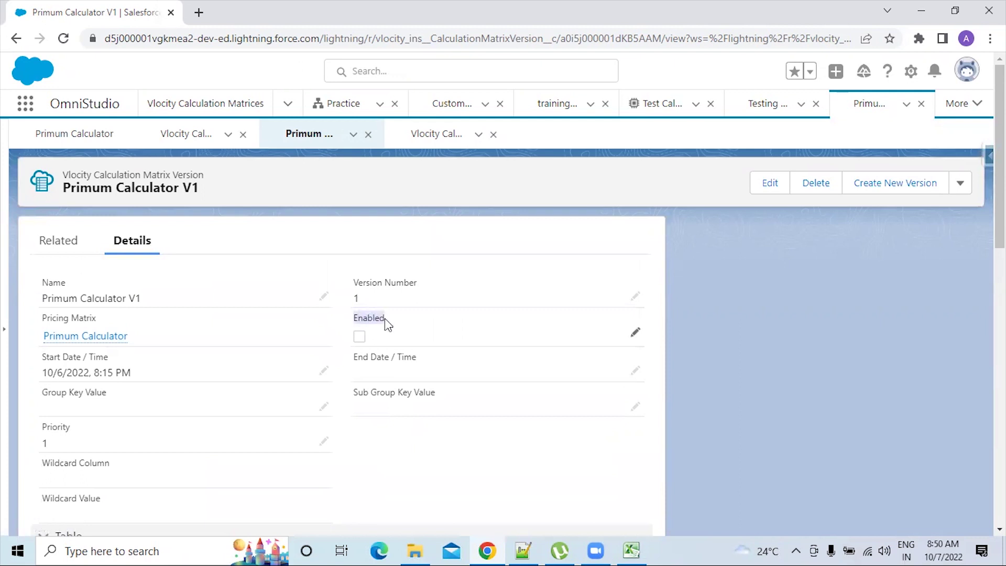
click(352, 349)
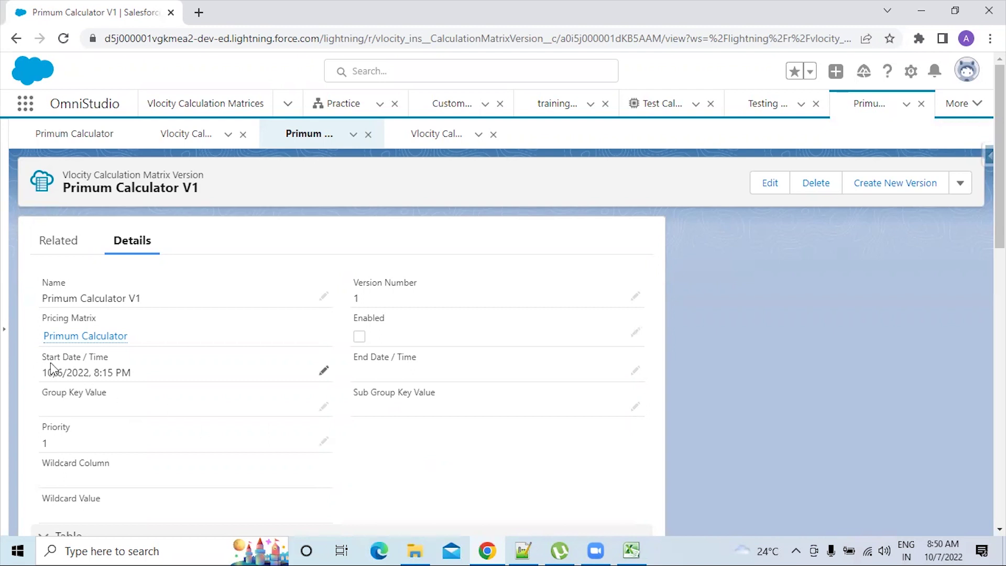
drag(42, 357, 112, 361)
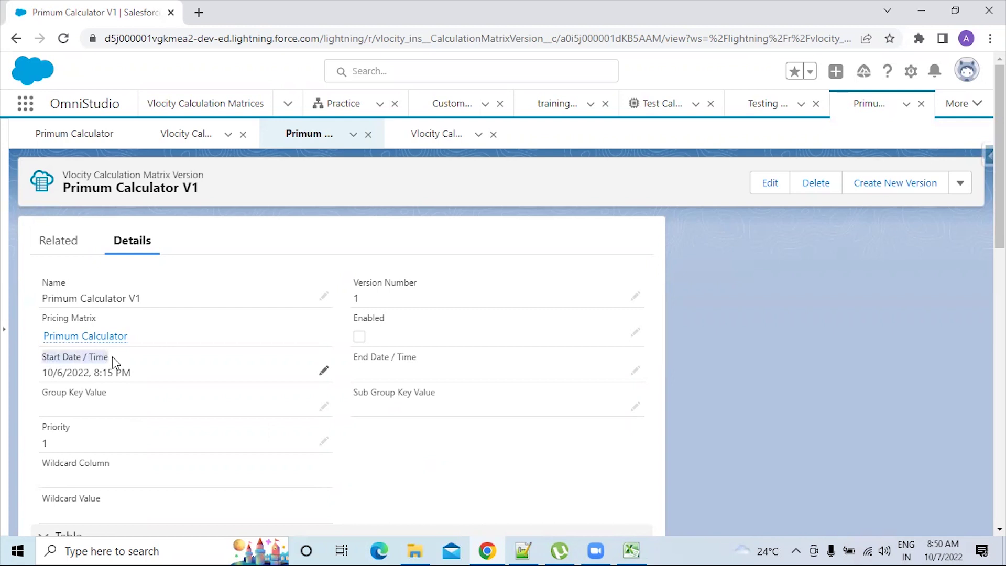
click(394, 461)
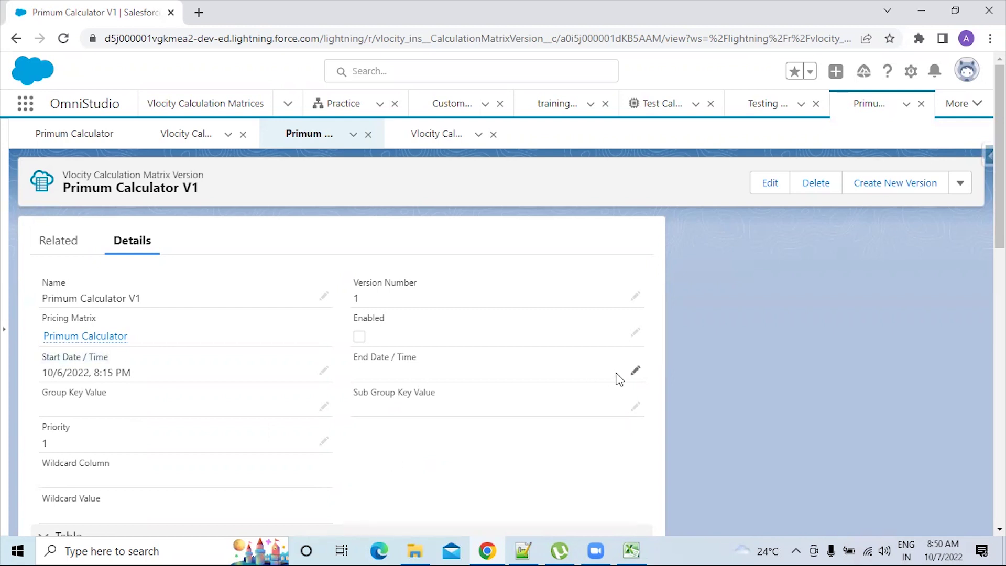
Set the version's end date to 10/31/2022, mark it as Enabled and save the record.
click(635, 370)
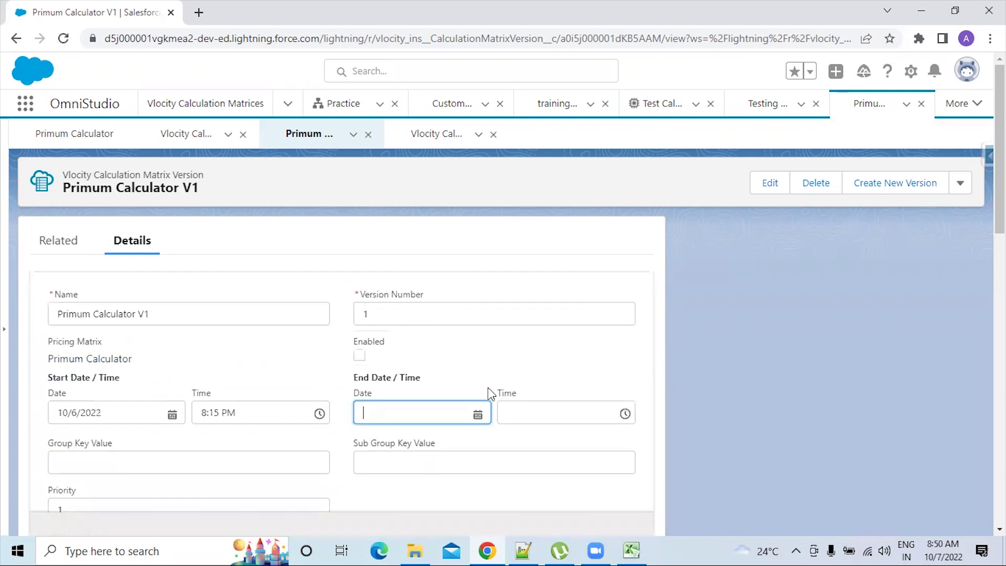
click(477, 413)
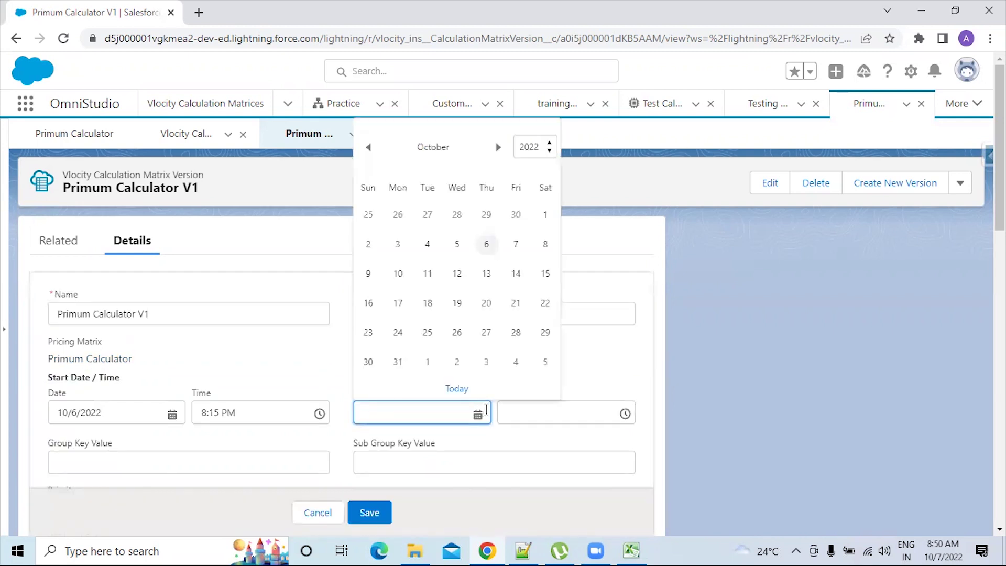
click(397, 365)
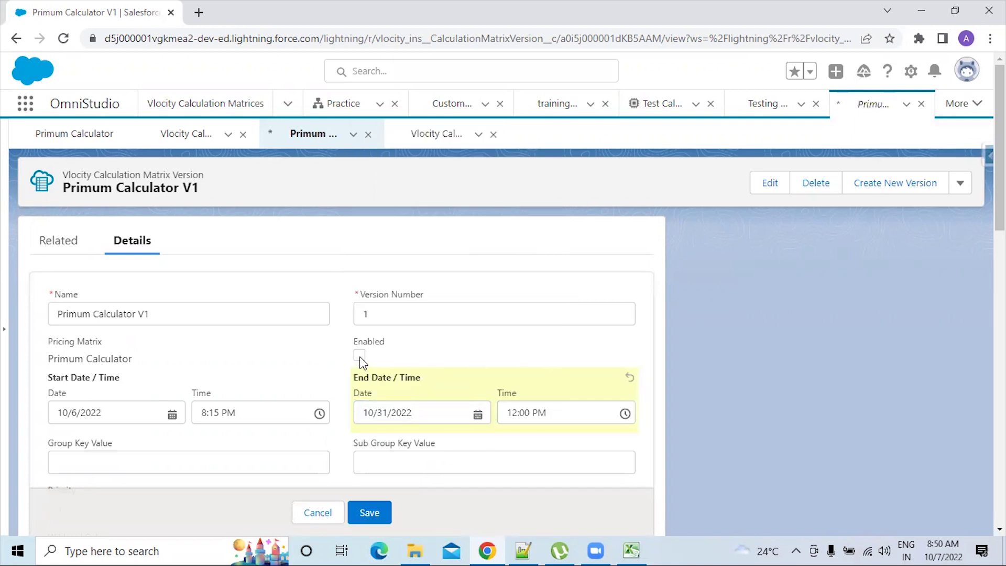
click(377, 511)
scroll(408, 473, down, 4)
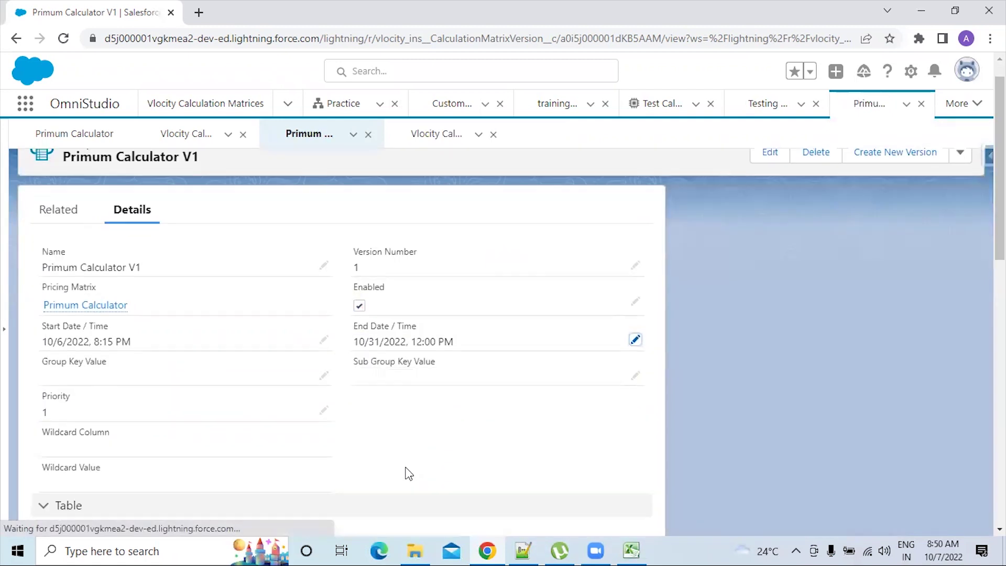
scroll(370, 281, up, 3)
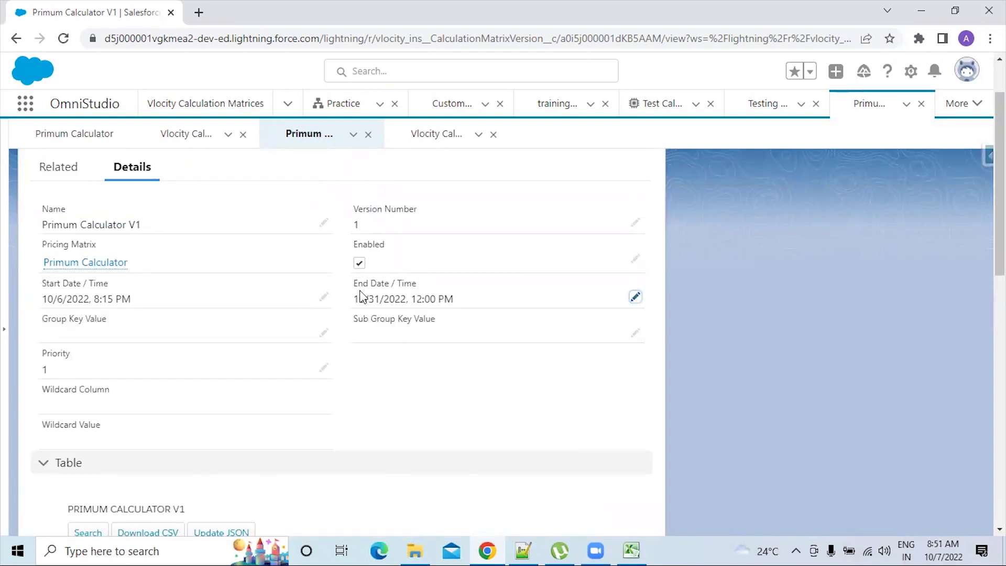
Compare the version's table with the Excel spreadsheet and examine its input categories, premiums, medical test values and input/output grouping.
scroll(418, 365, down, 2)
scroll(418, 365, down, 3)
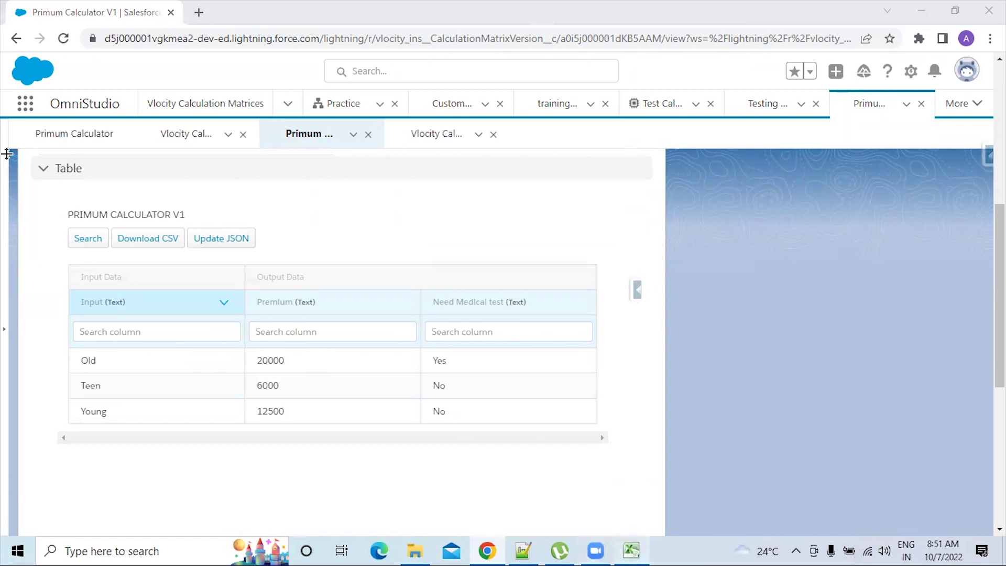
key(alt+Tab)
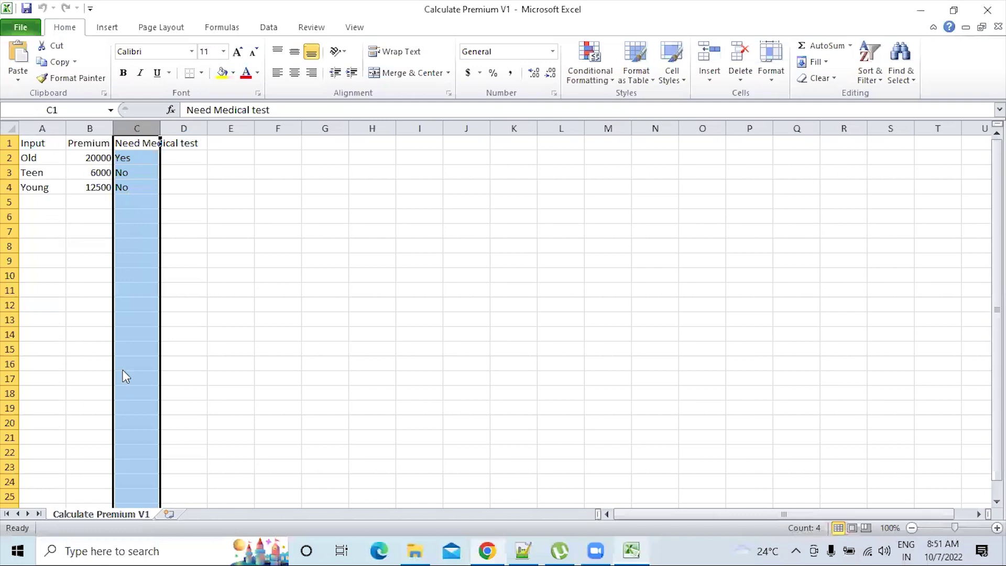
key(alt+Tab)
drag(67, 382, 128, 427)
click(299, 304)
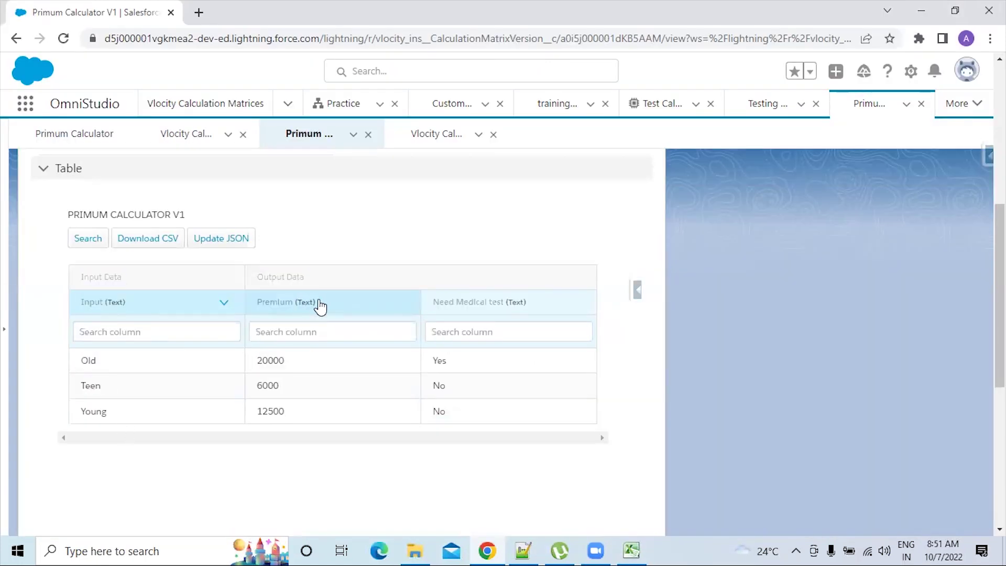
double_click(257, 366)
double_click(264, 385)
double_click(276, 411)
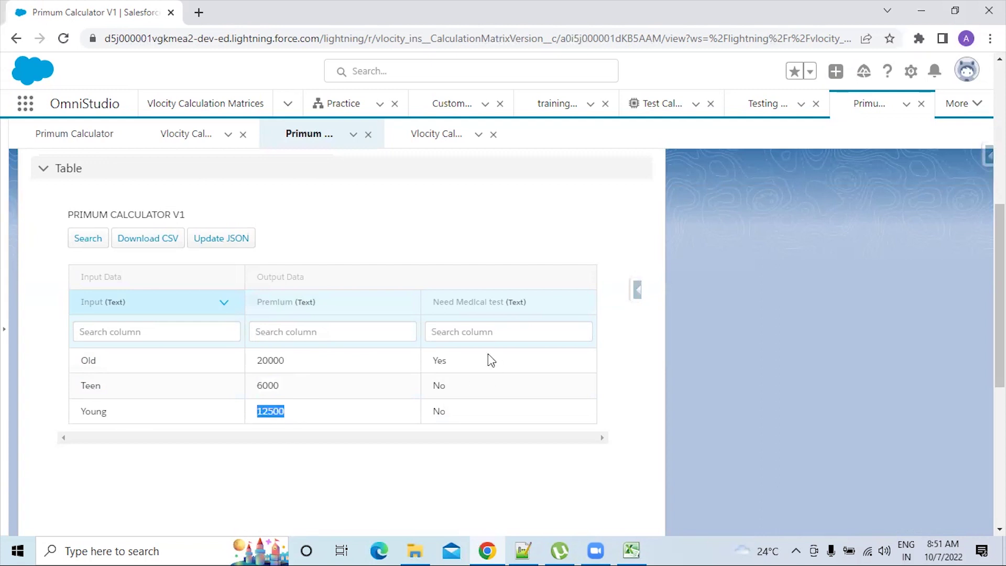
double_click(437, 361)
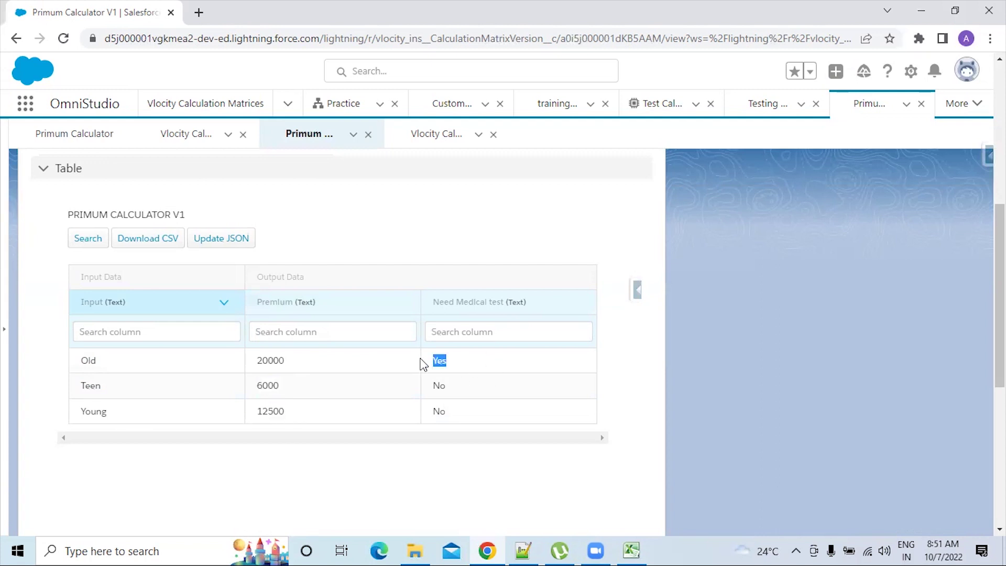
double_click(439, 412)
click(126, 286)
drag(123, 279, 79, 287)
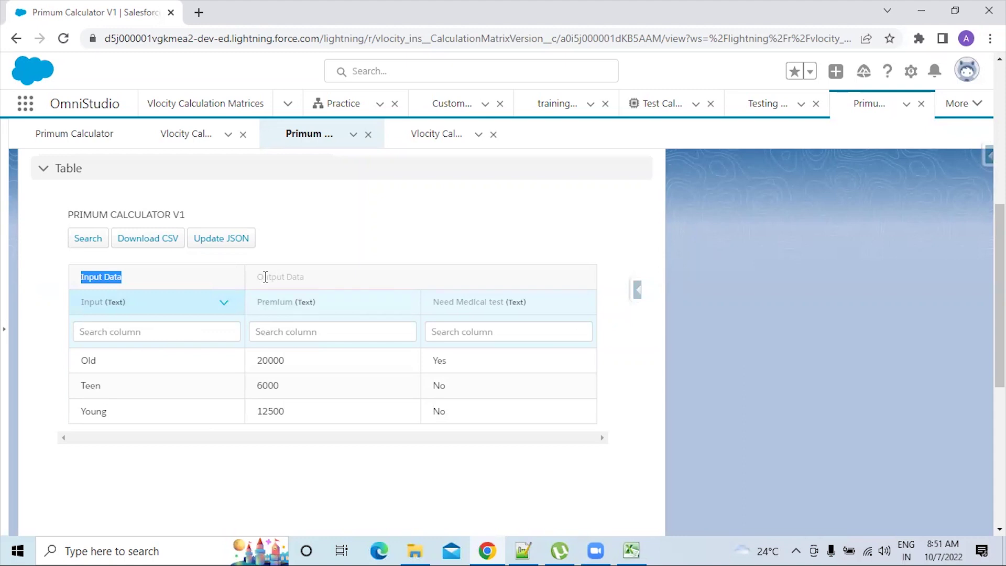
drag(260, 277, 322, 278)
click(335, 223)
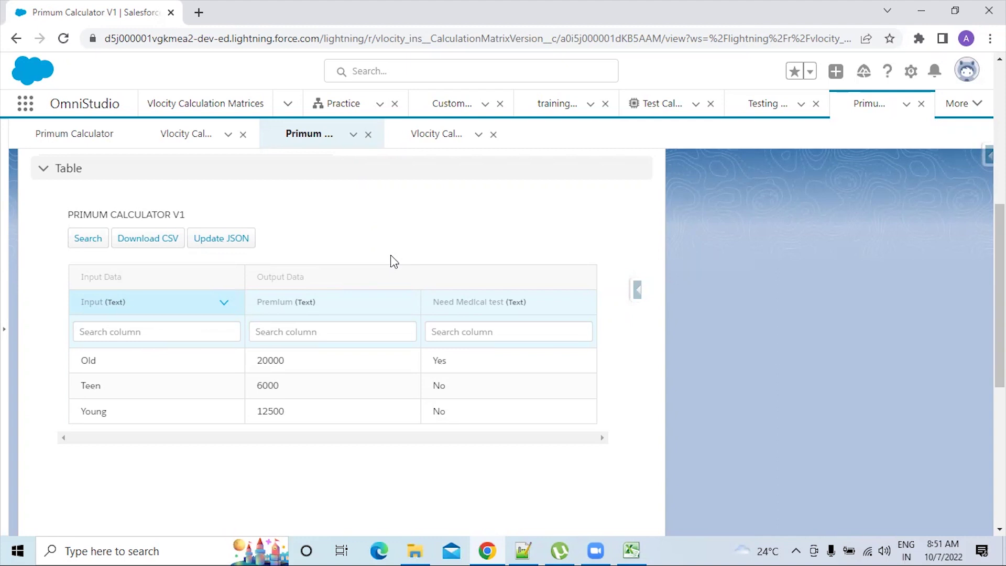
Review the matrix version's table and its start and end date/time in the record details.
scroll(394, 260, up, 2)
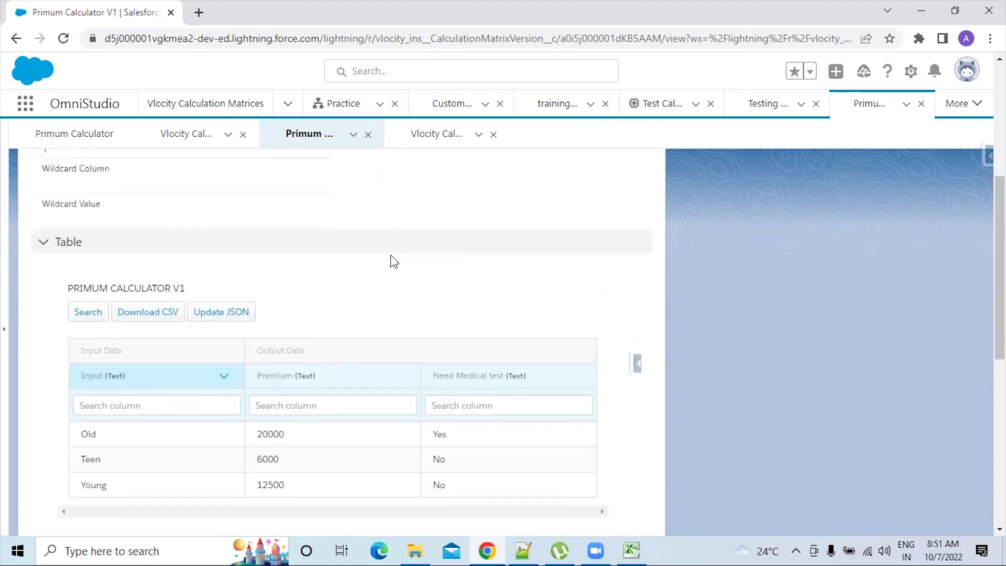
drag(130, 350, 81, 351)
click(122, 358)
drag(329, 357, 259, 359)
click(361, 336)
scroll(360, 325, up, 1)
scroll(360, 325, up, 5)
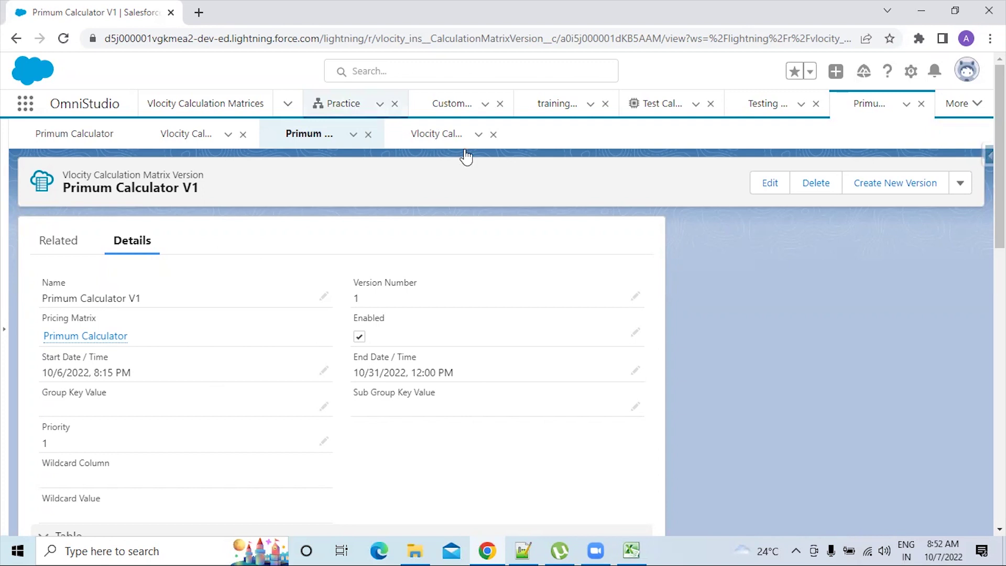
Open the Test Calc Proc integration procedure among the already opened records.
click(762, 105)
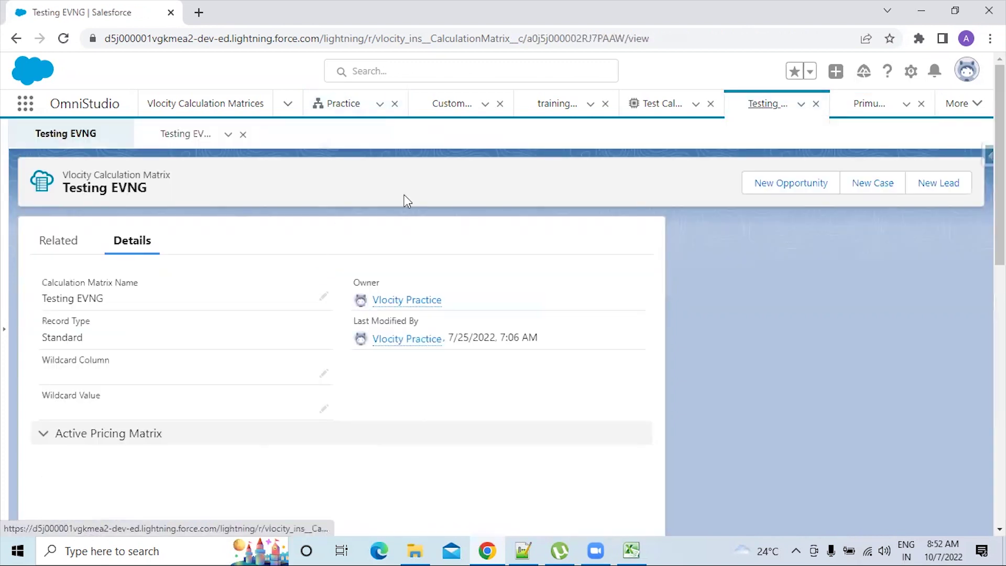
click(586, 111)
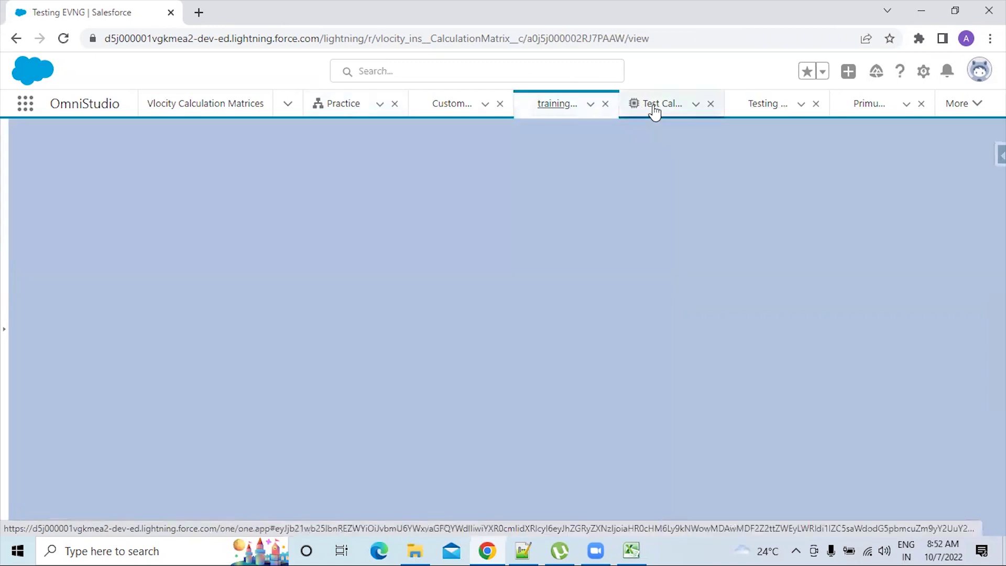
click(653, 107)
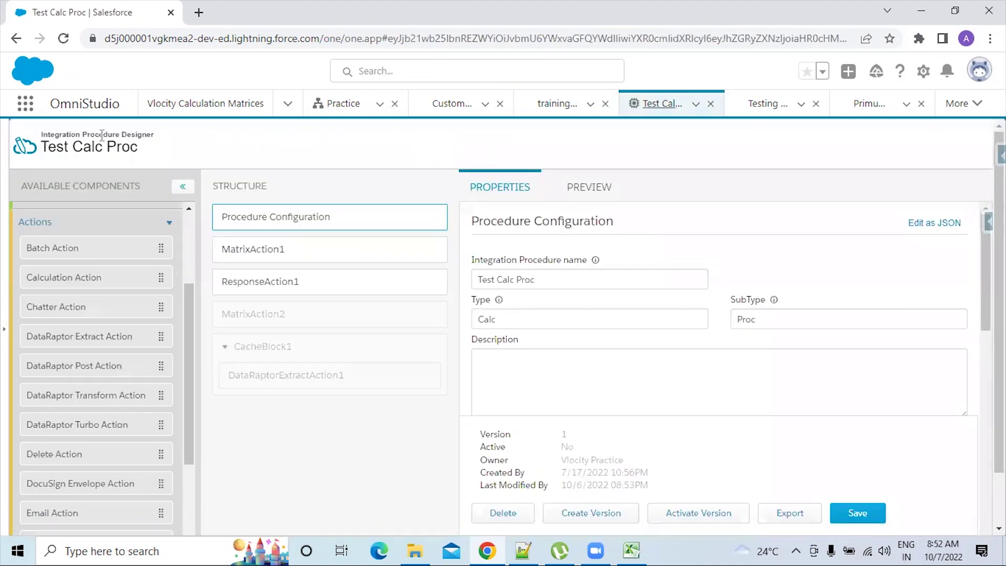
drag(139, 149, 51, 150)
click(65, 146)
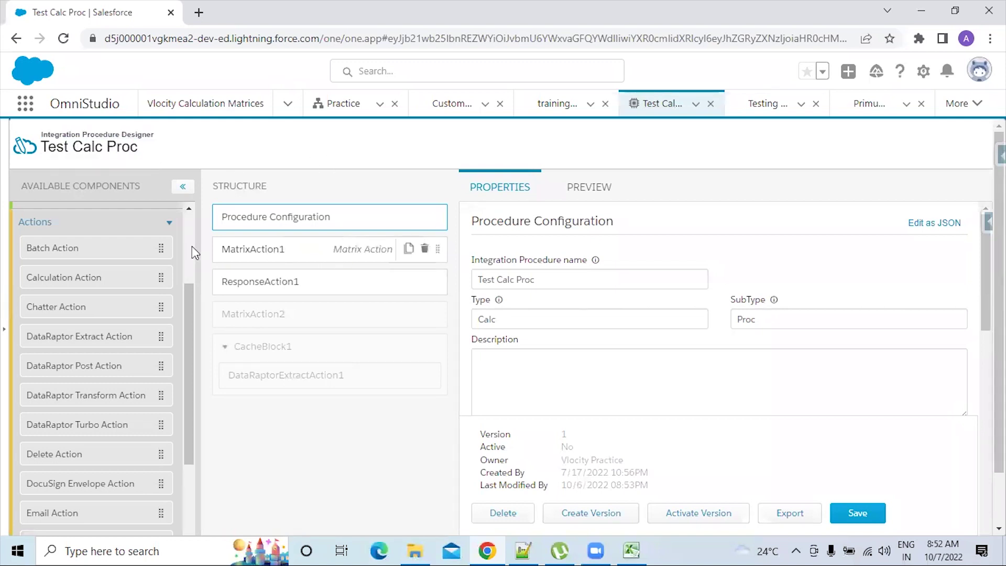
Add a Matrix Action named CalculatePremium to the procedure structure between MatrixAction1 and ResponseAction1.
scroll(189, 268, up, 3)
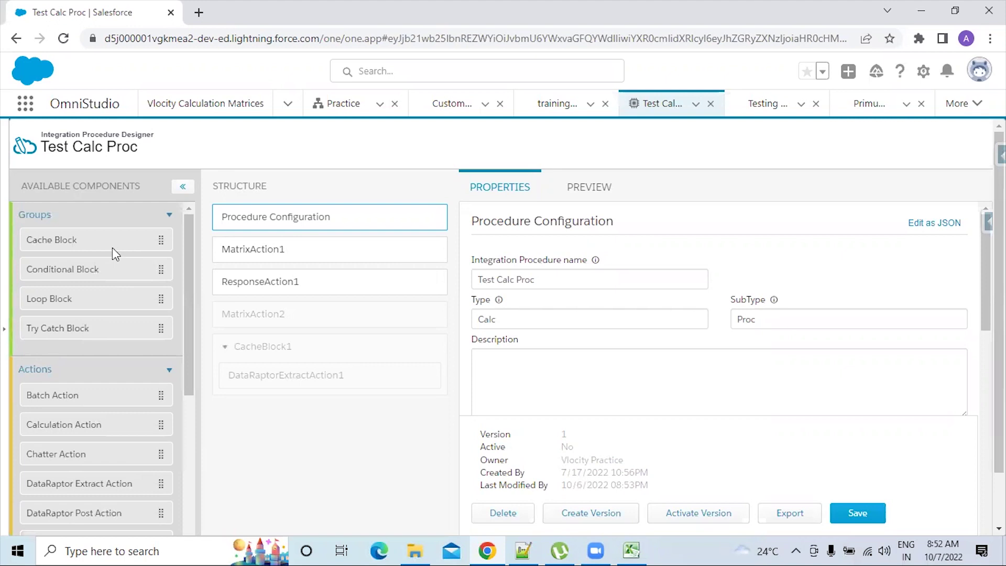
scroll(112, 247, down, 7)
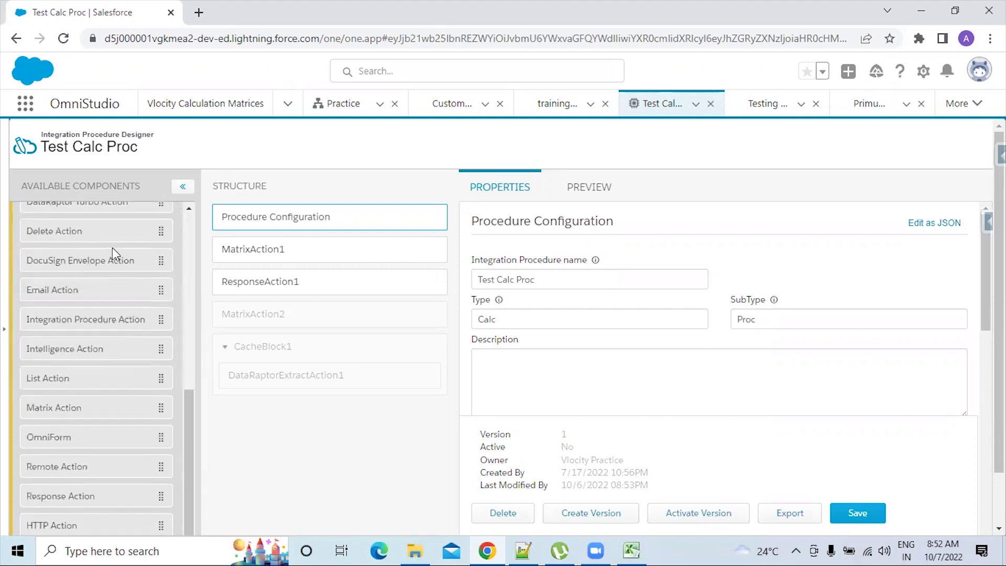
scroll(112, 248, down, 2)
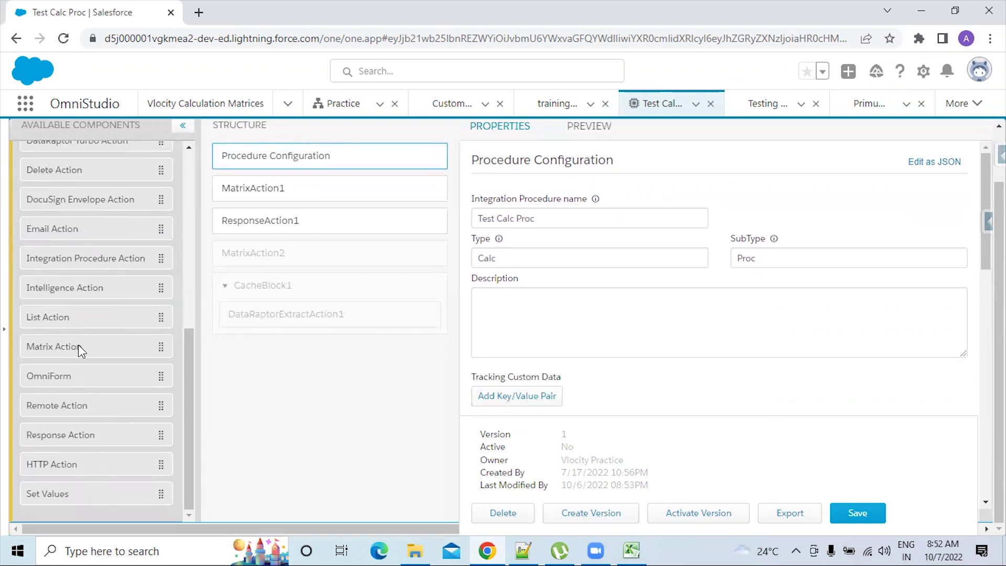
scroll(83, 350, up, 6)
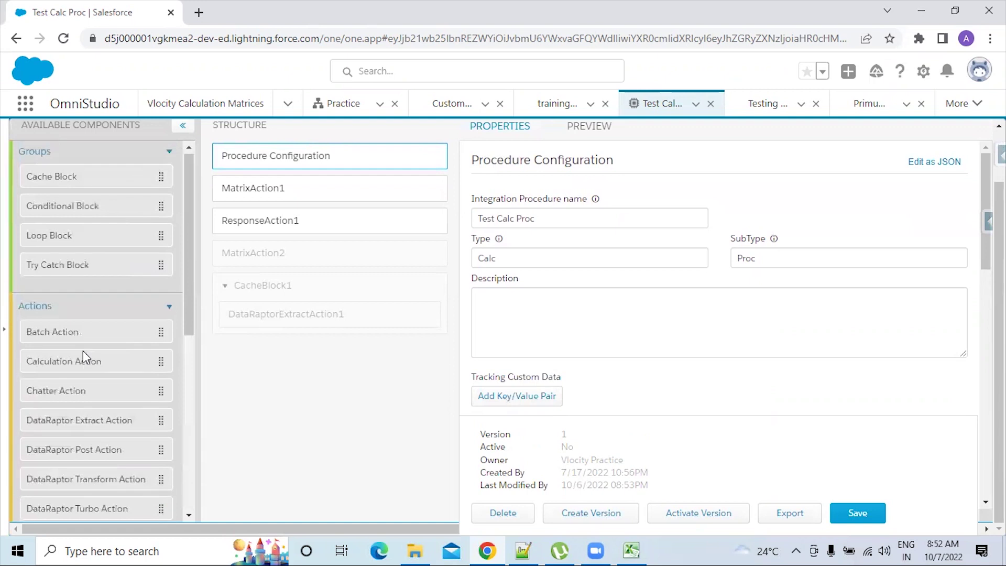
scroll(83, 351, down, 4)
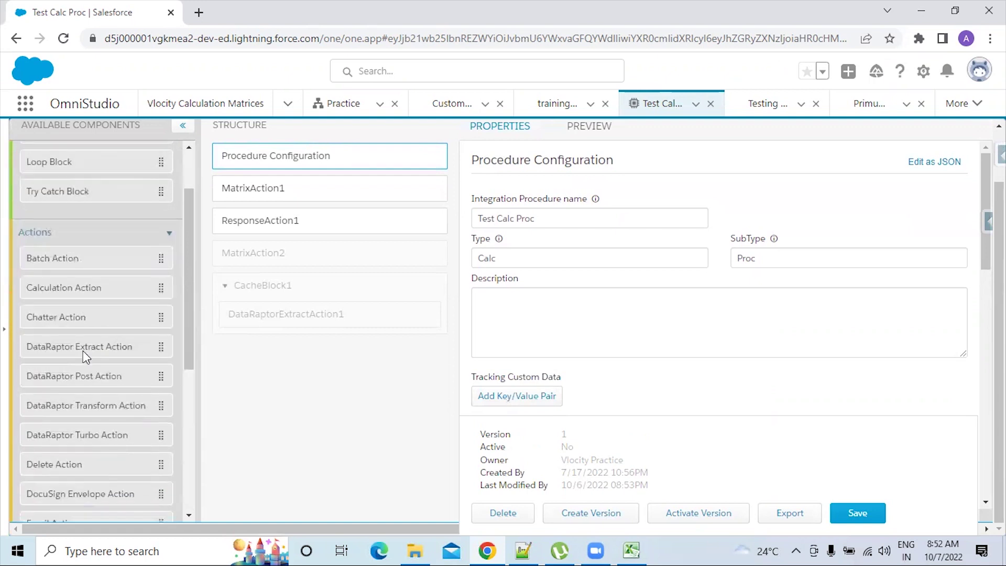
scroll(82, 351, down, 3)
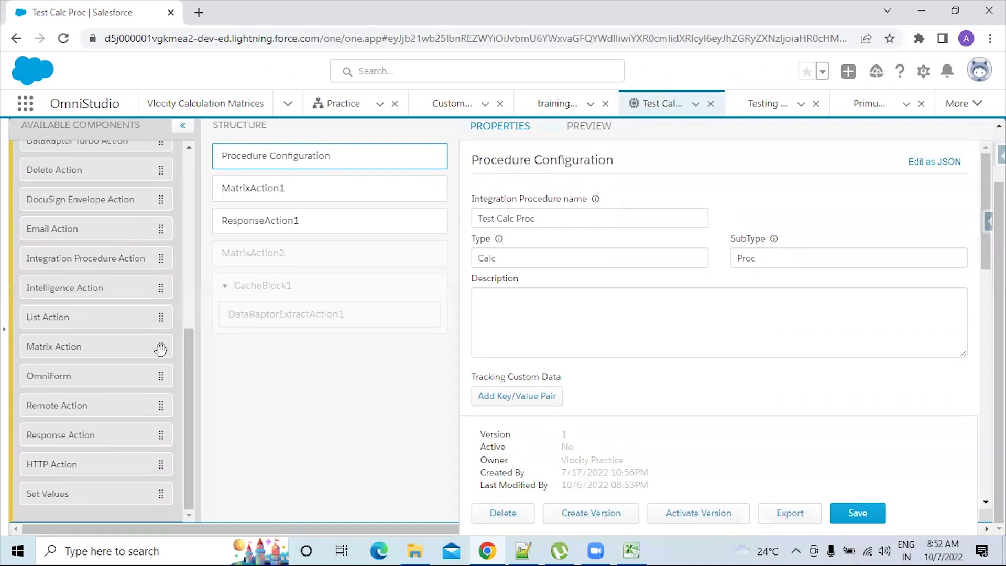
drag(160, 349, 336, 477)
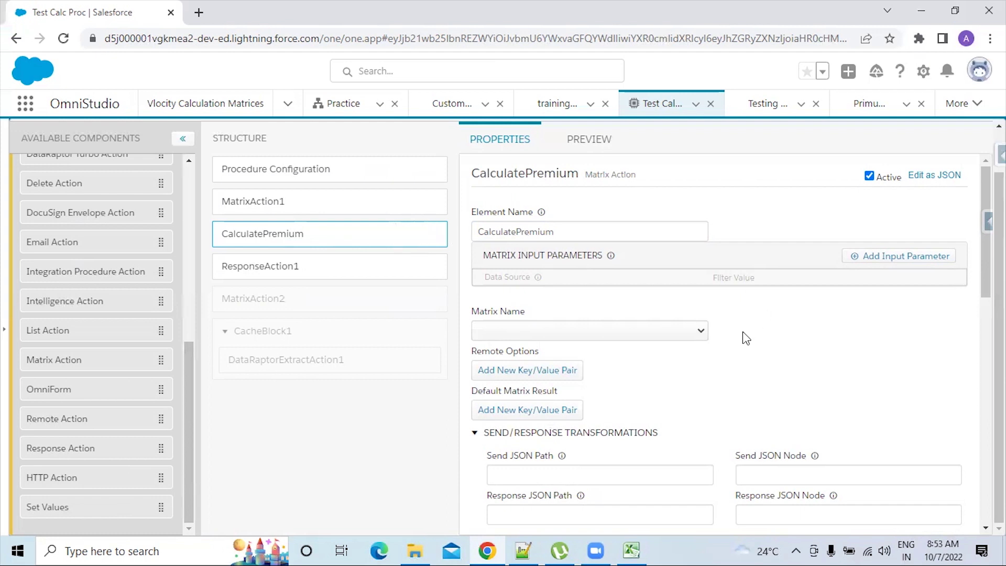
Set the CalculatePremium action's matrix name to Primum Calculator.
scroll(744, 337, down, 5)
scroll(578, 308, down, 3)
scroll(578, 309, up, 5)
scroll(640, 314, up, 3)
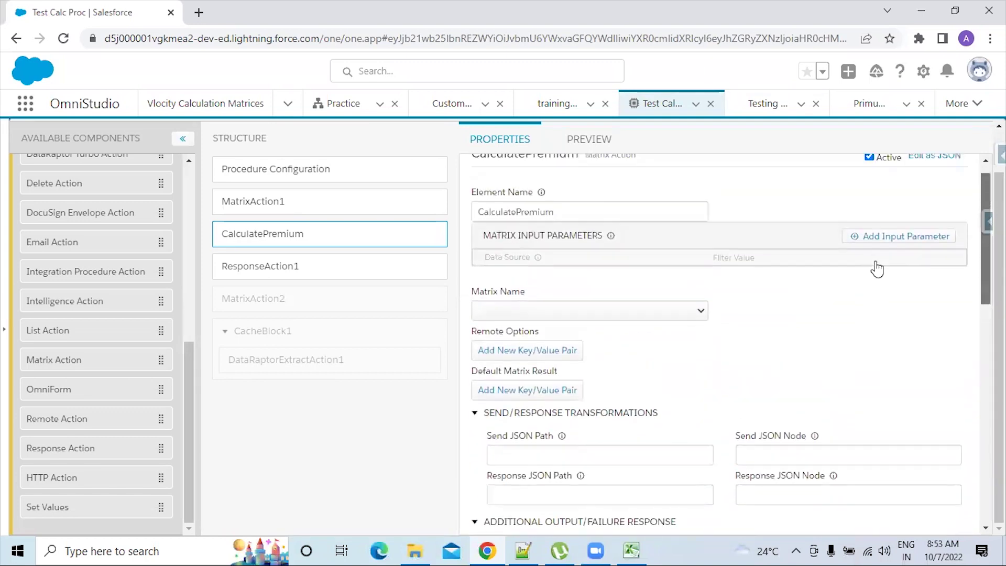
scroll(877, 269, up, 1)
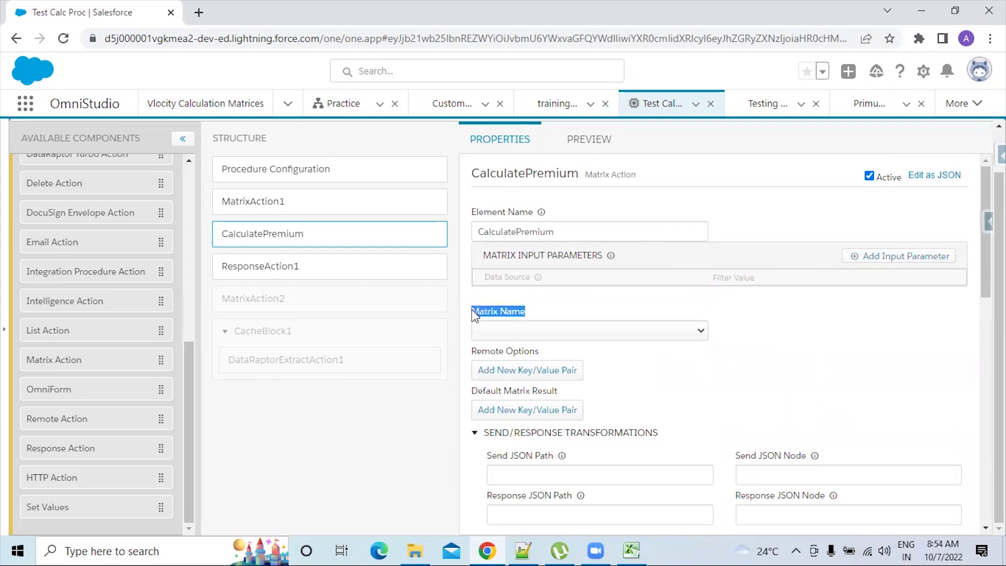
drag(549, 314, 472, 309)
click(541, 316)
click(701, 331)
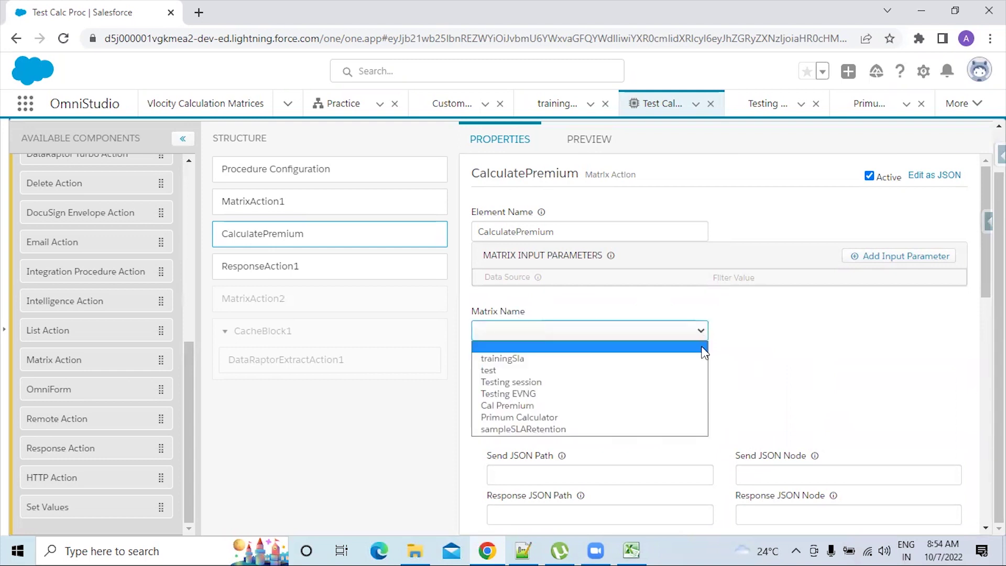
click(539, 417)
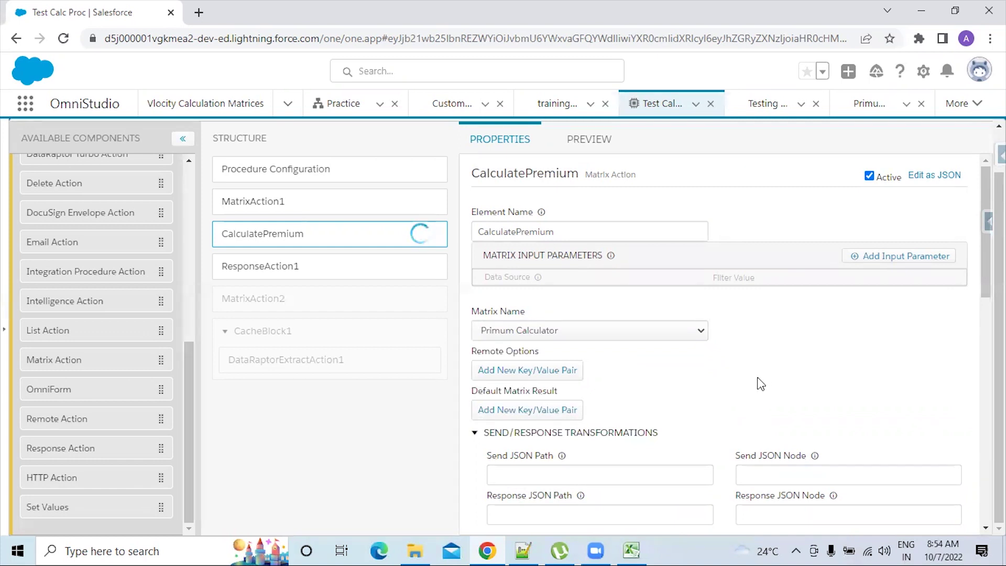
Add a matrix input parameter to CalculatePremium with data source Input and filter value Input.
click(900, 257)
click(518, 299)
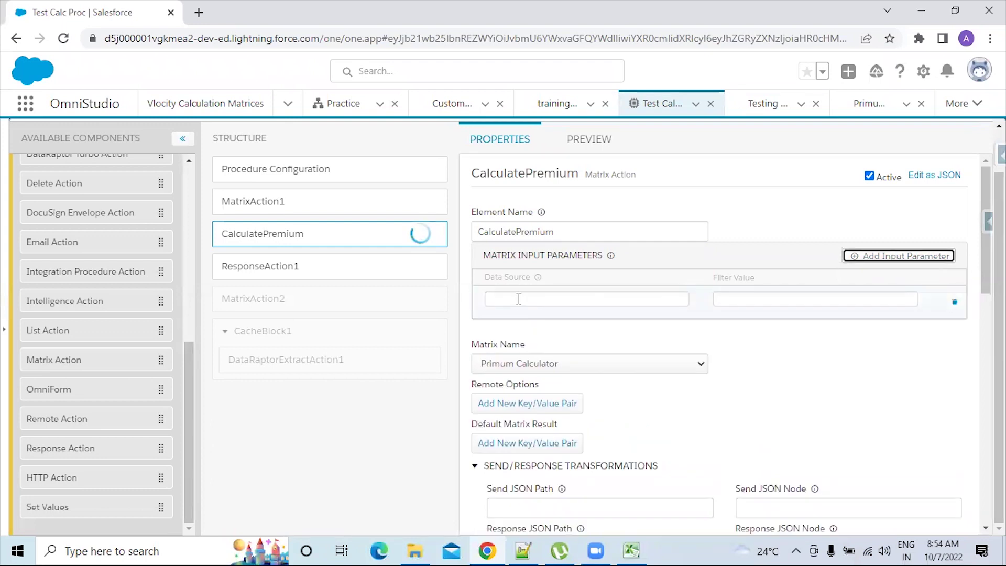
text(Inpu)
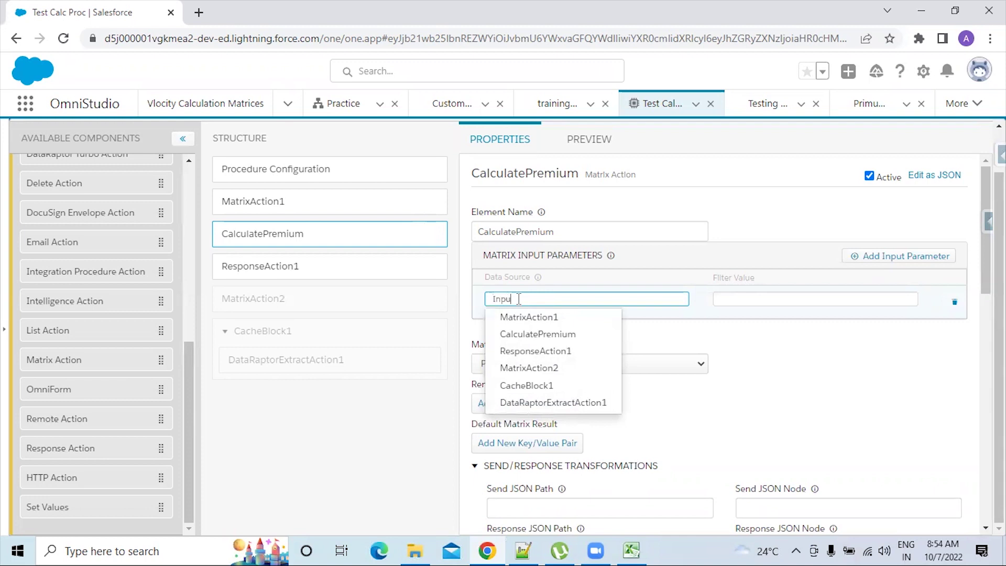
text(t)
double_click(518, 298)
key(ctrl+c)
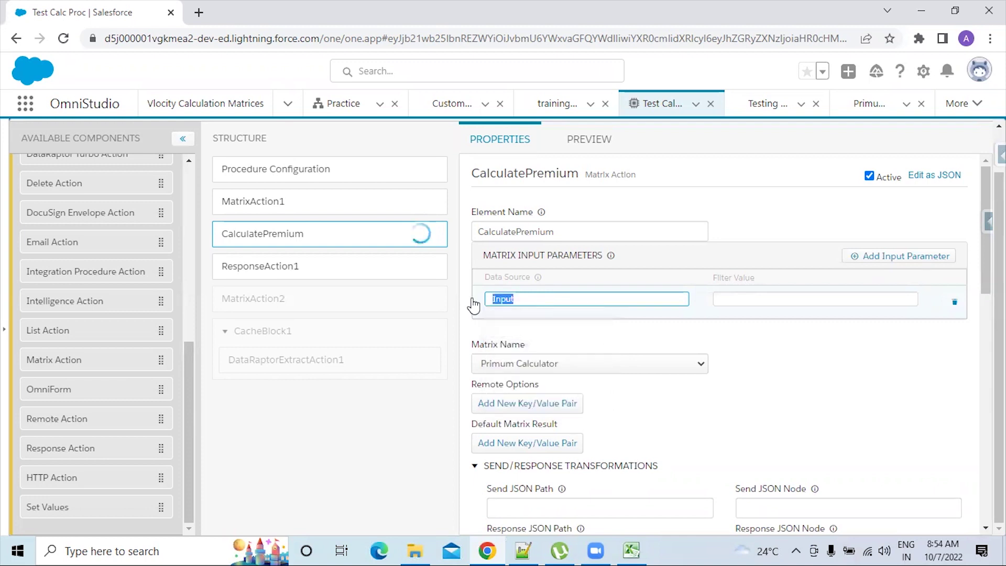
click(779, 298)
key(ctrl+v)
Compare the parameter's data source and filter value with the input column header in the Excel spreadsheet, and review the action's settings.
click(635, 549)
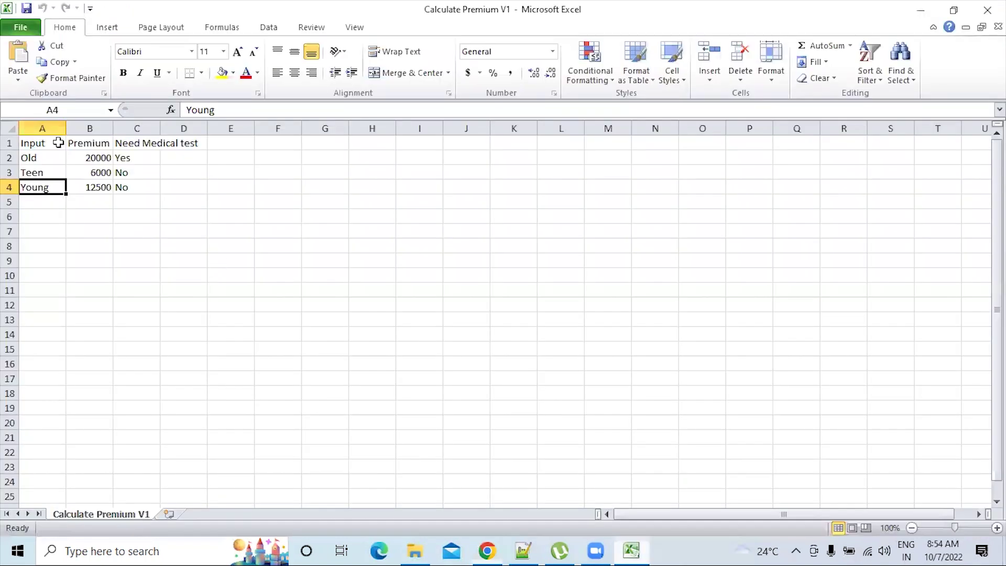
key(alt+Tab)
drag(531, 299, 476, 300)
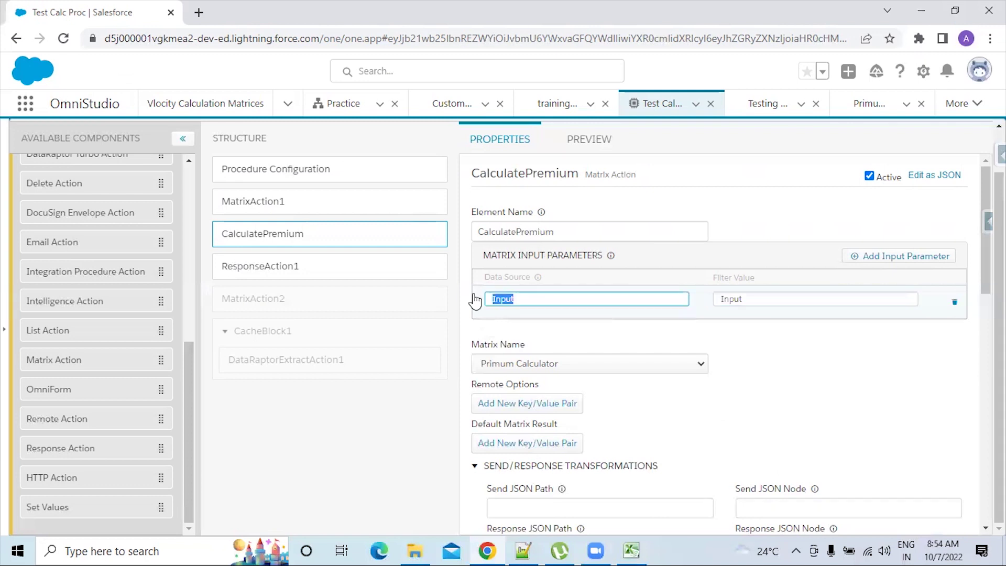
drag(749, 299, 712, 298)
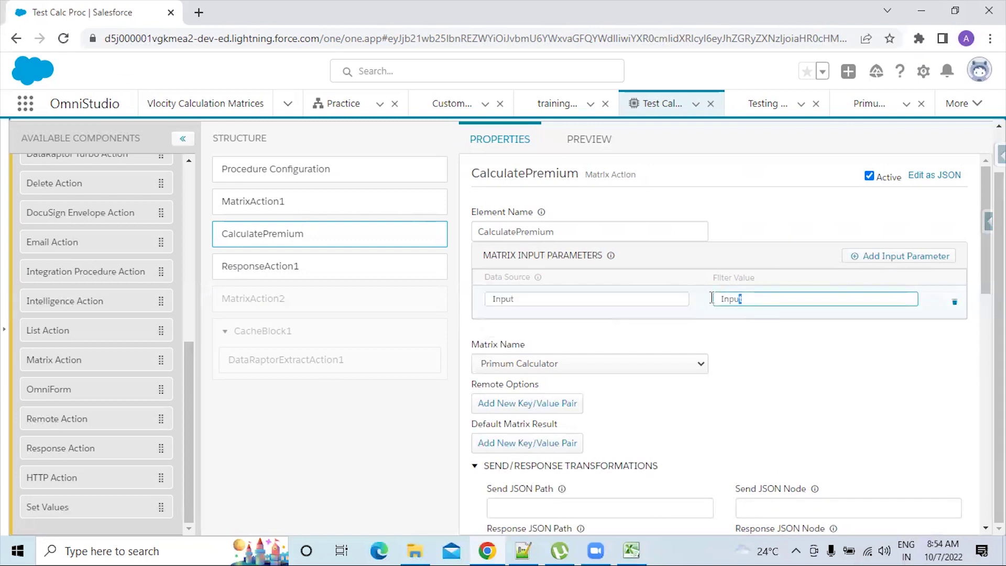
click(776, 373)
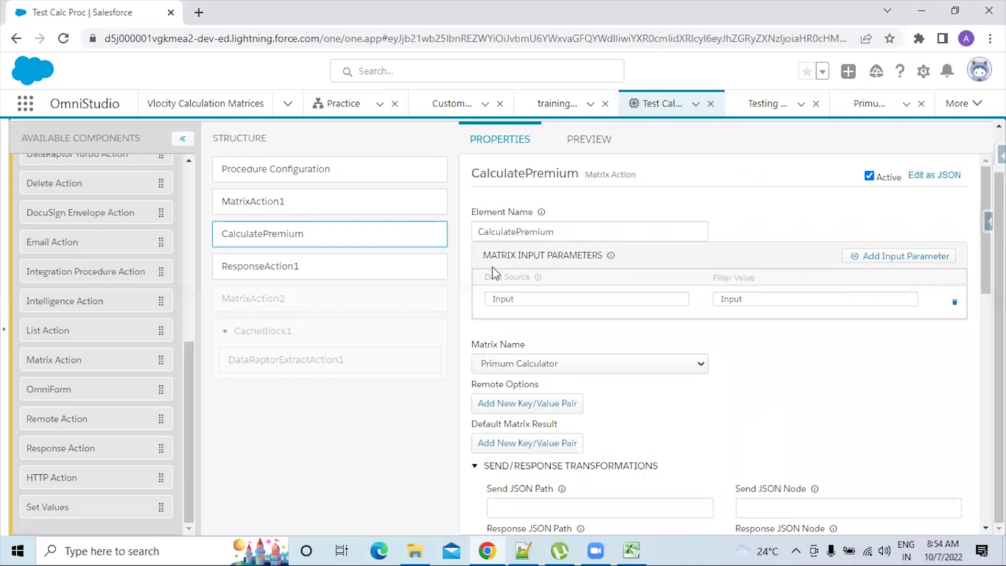
scroll(238, 213, up, 1)
drag(753, 346, 716, 345)
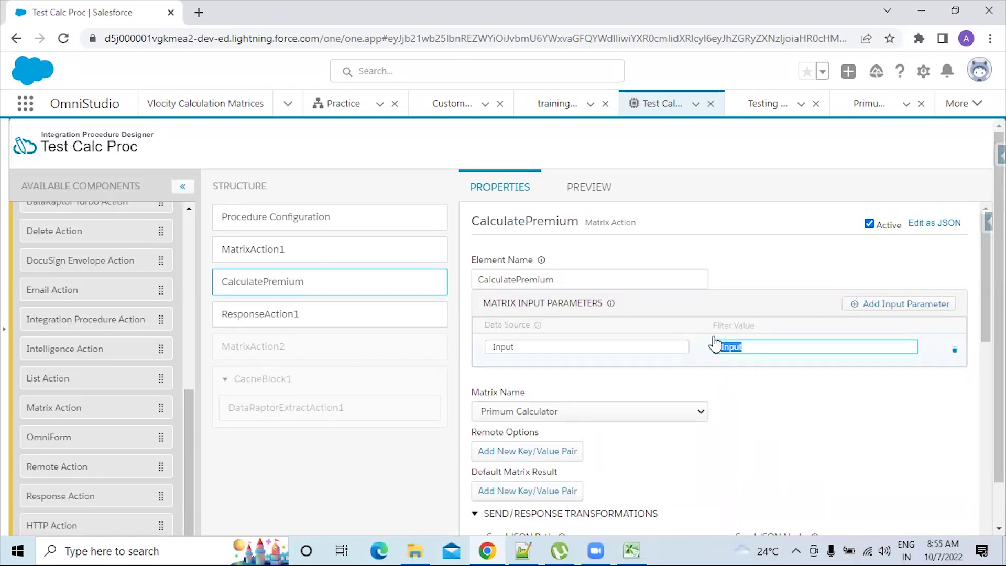
drag(527, 346, 488, 345)
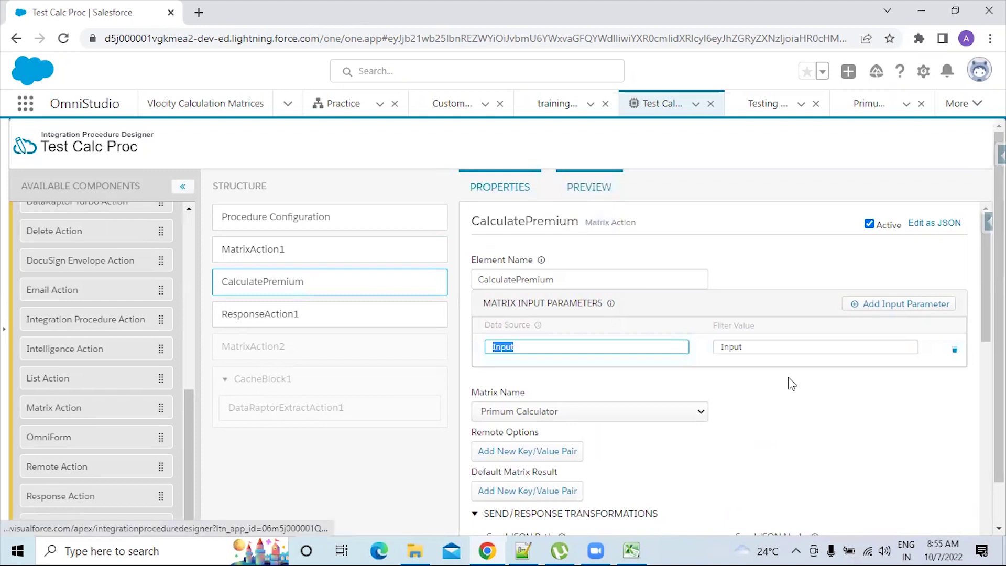
click(788, 430)
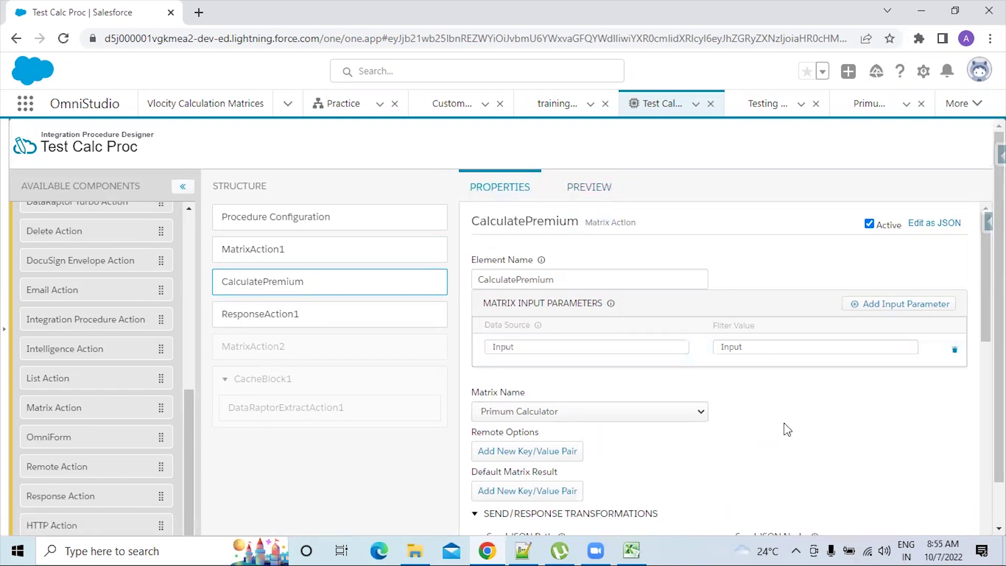
scroll(787, 430, down, 1)
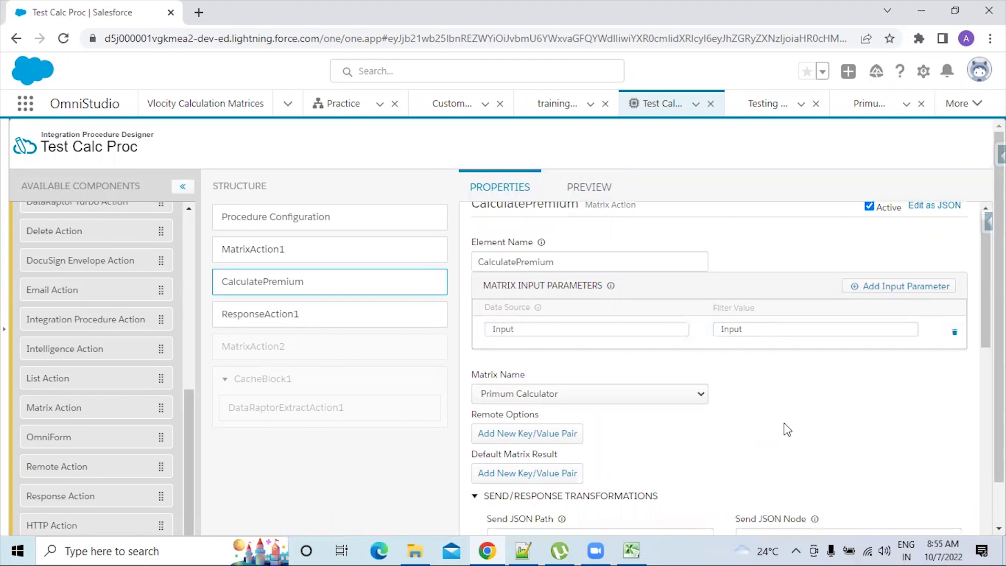
scroll(784, 423, up, 1)
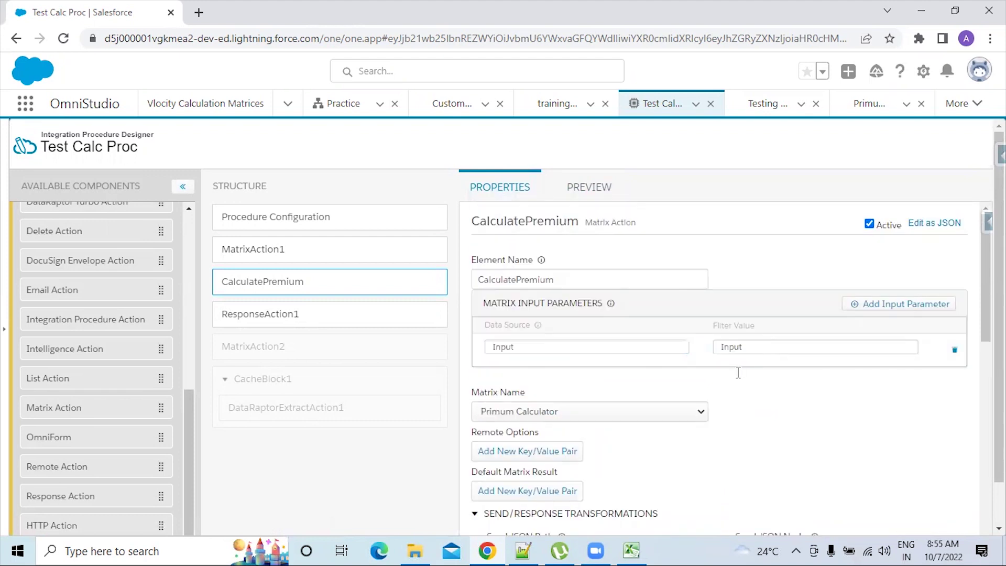
Open the procedure's preview and change the existing input parameter's key to Input.
click(594, 198)
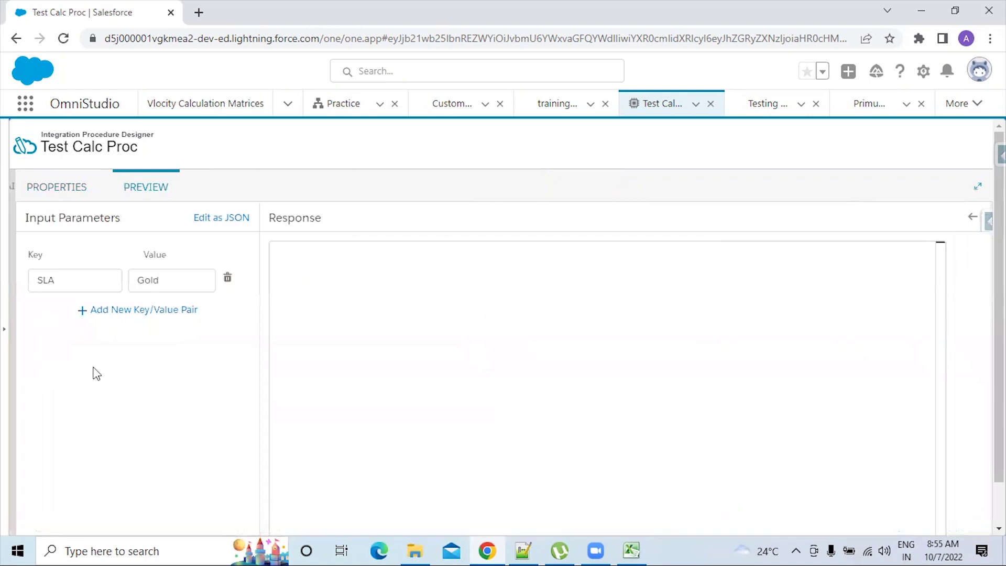
click(26, 282)
text(Input)
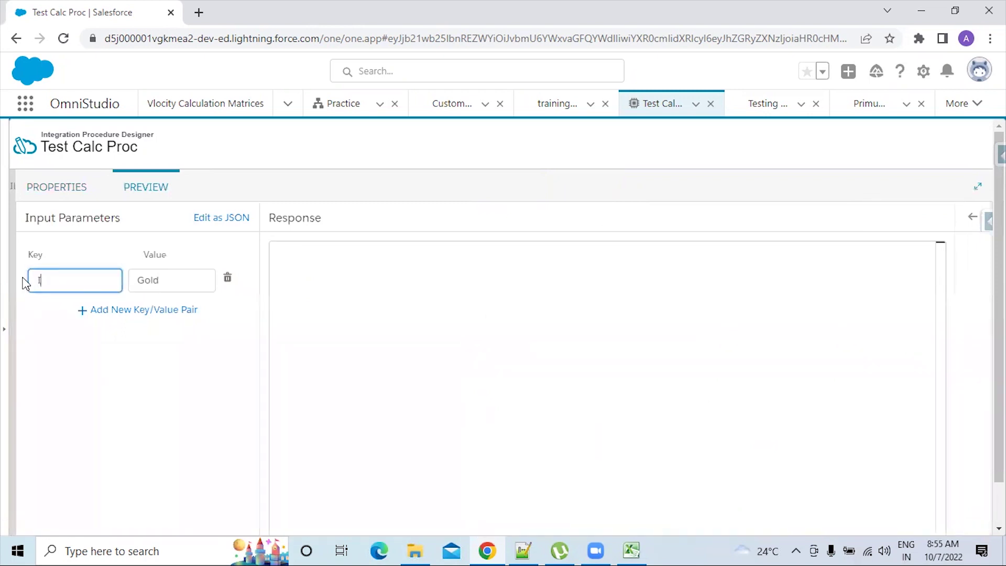
click(195, 392)
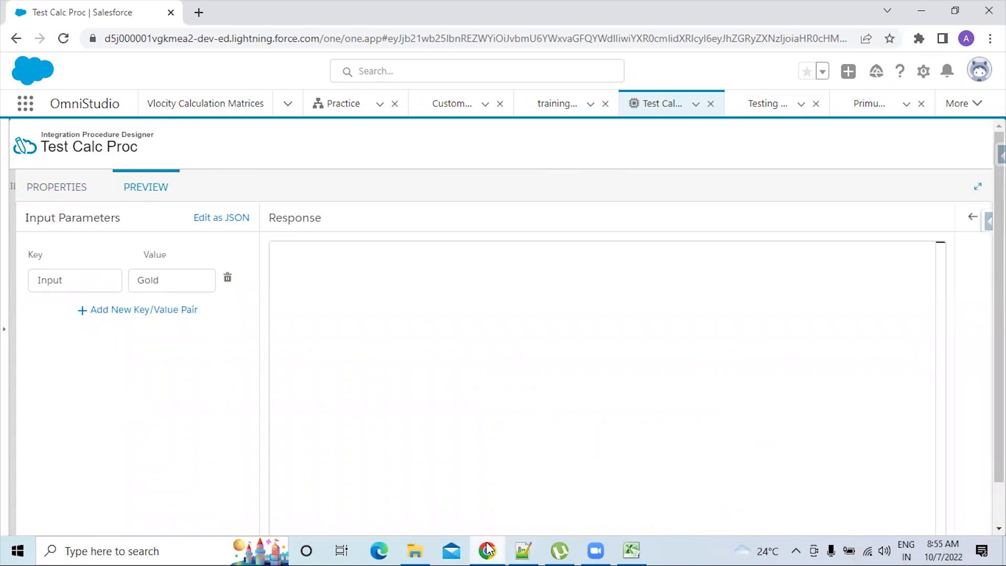
Switch to the Excel spreadsheet and look up the input categories available for testing the matrix.
mouse_move(638, 549)
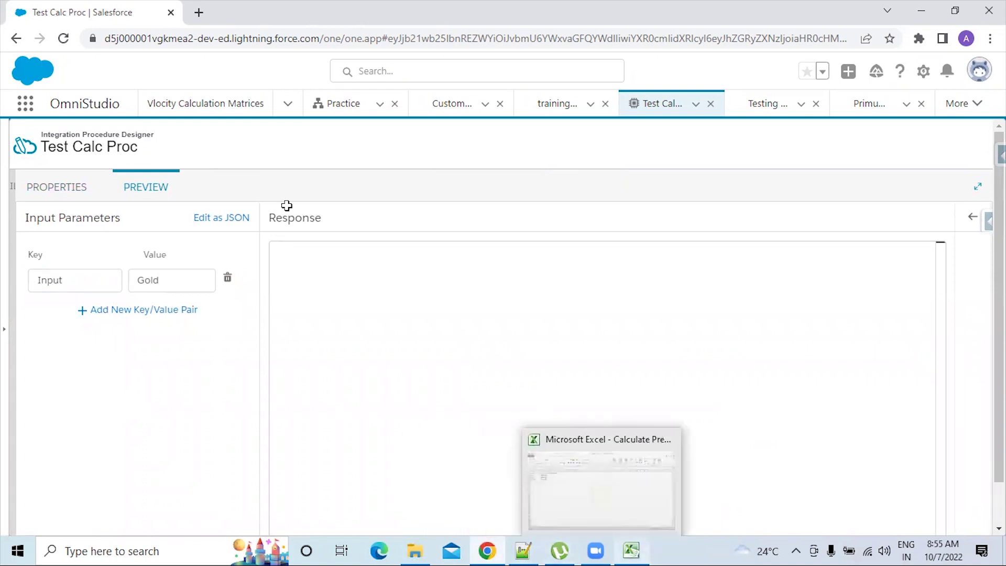
key(alt+Tab)
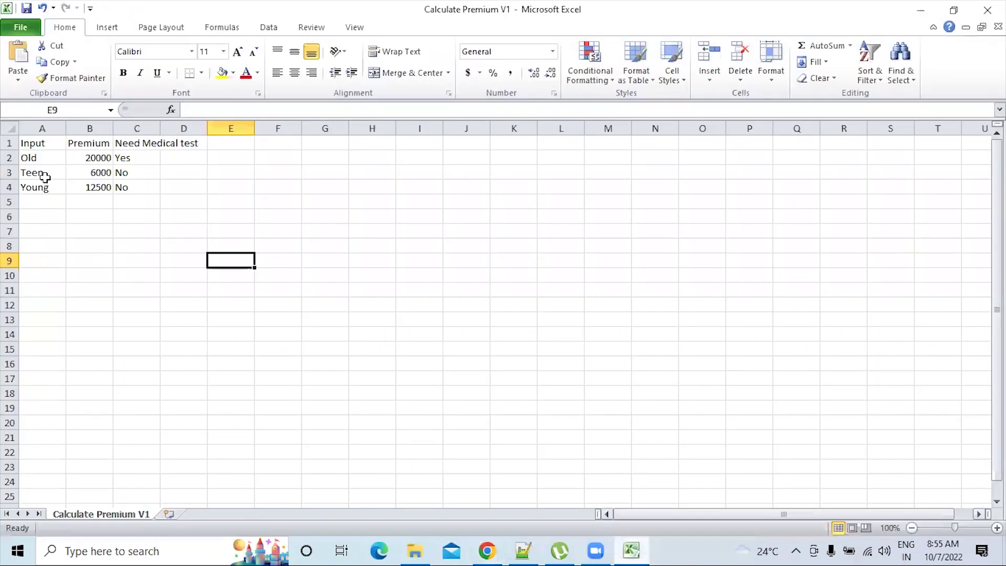
key(Left)
key(Left)
key(Down)
key(Down)
key(Down)
key(Down)
key(Down)
key(Down)
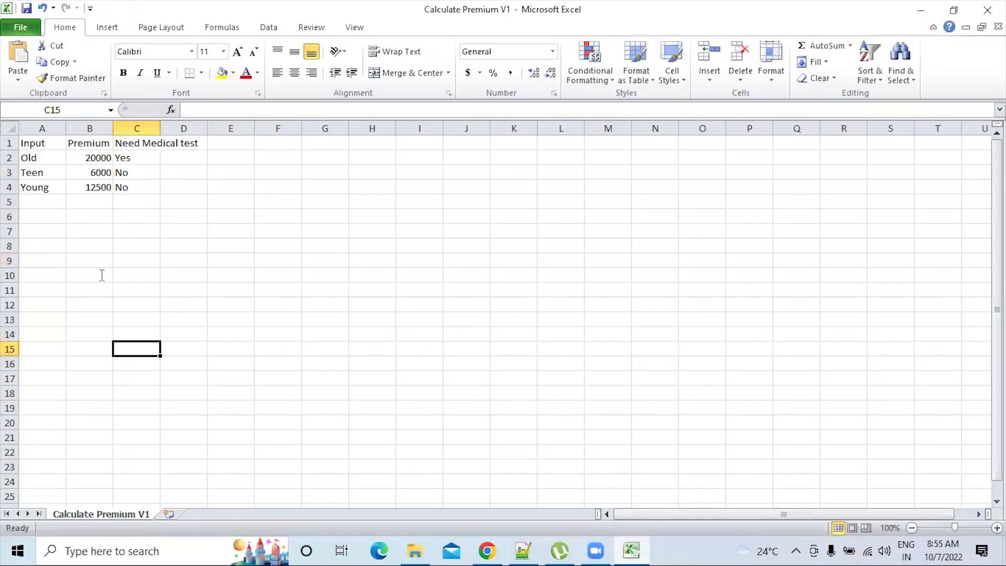
Return to the procedure's preview, set the Input value to Old, execute it and examine the premium and medical test response.
key(alt+Tab)
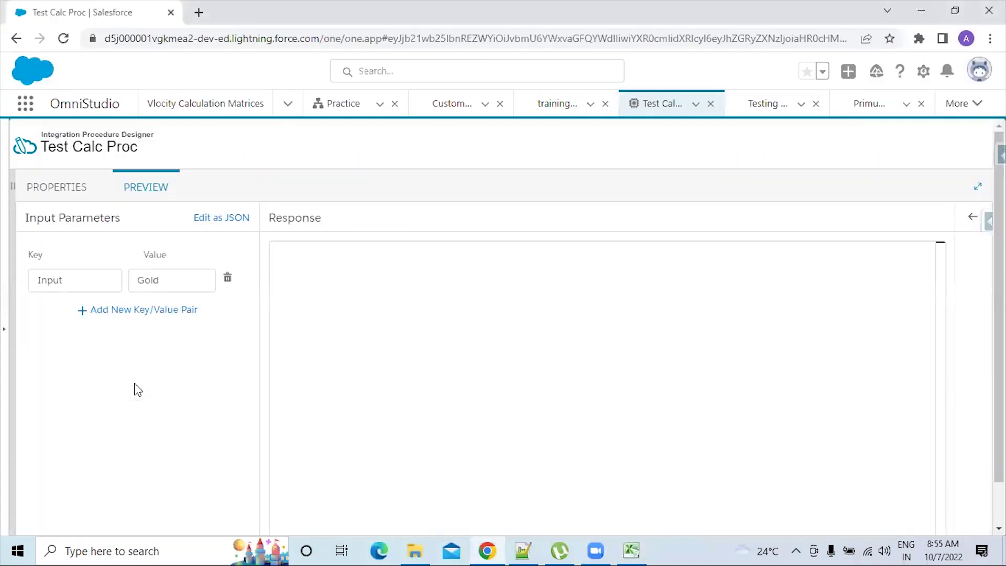
scroll(138, 389, down, 1)
click(206, 516)
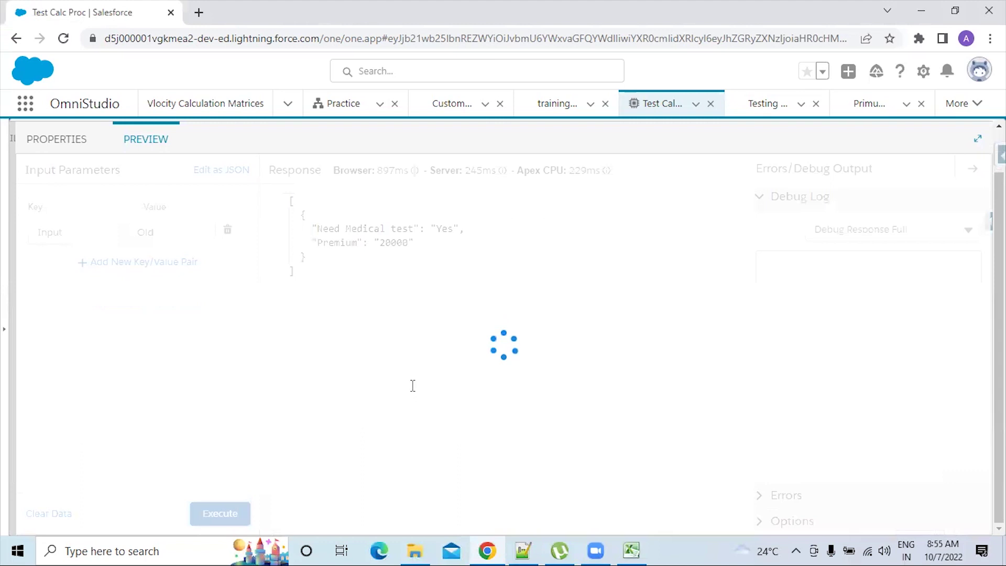
drag(313, 228, 460, 228)
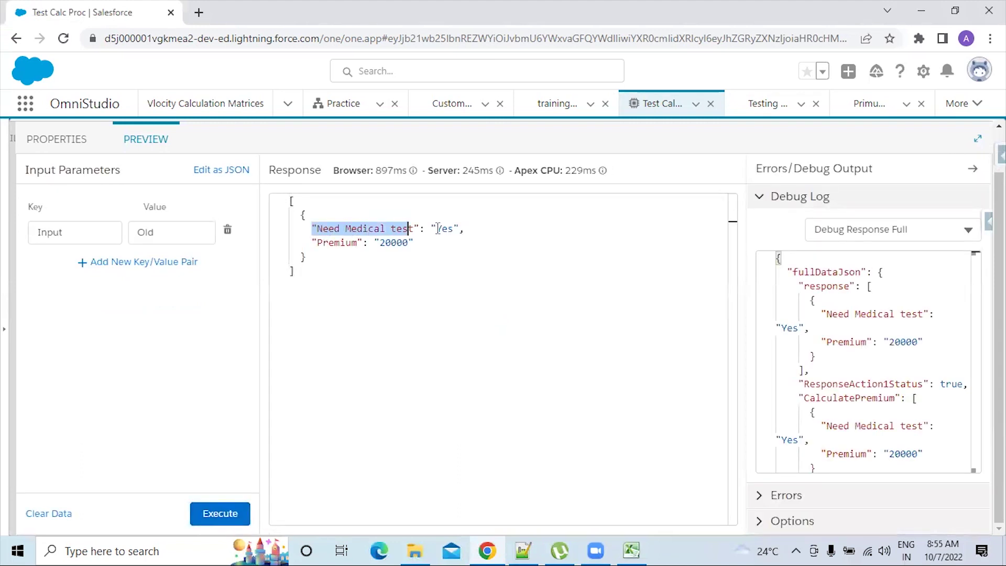
double_click(356, 243)
double_click(394, 243)
click(392, 334)
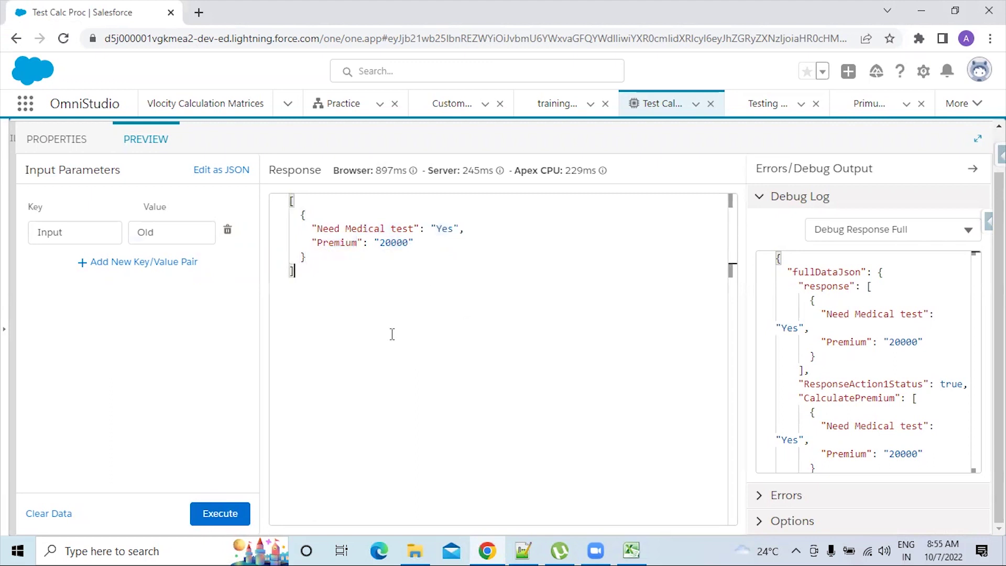
Copy Teen from the Excel spreadsheet into the preview's Input value, execute the procedure and examine the response.
click(158, 232)
double_click(145, 232)
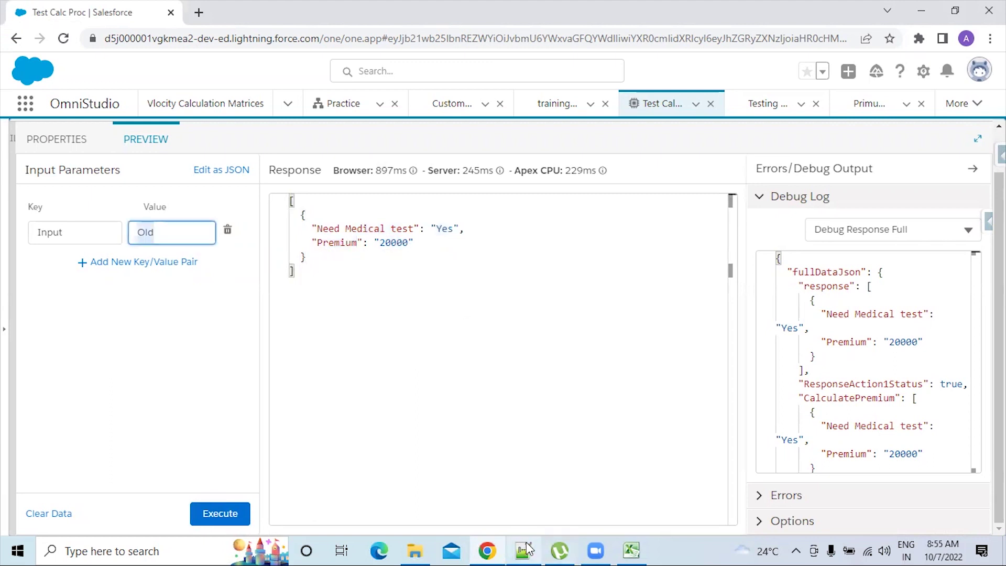
click(632, 549)
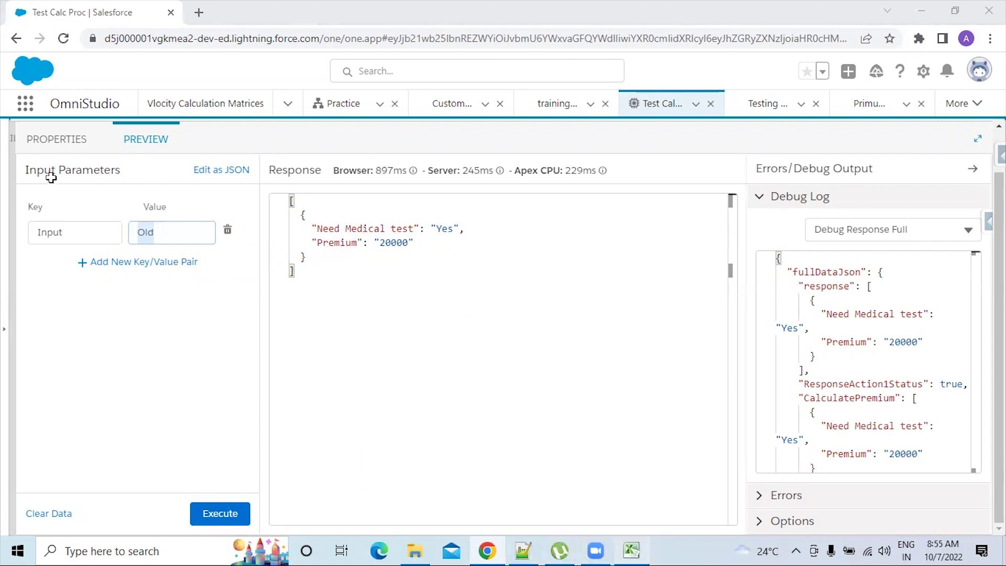
key(Down)
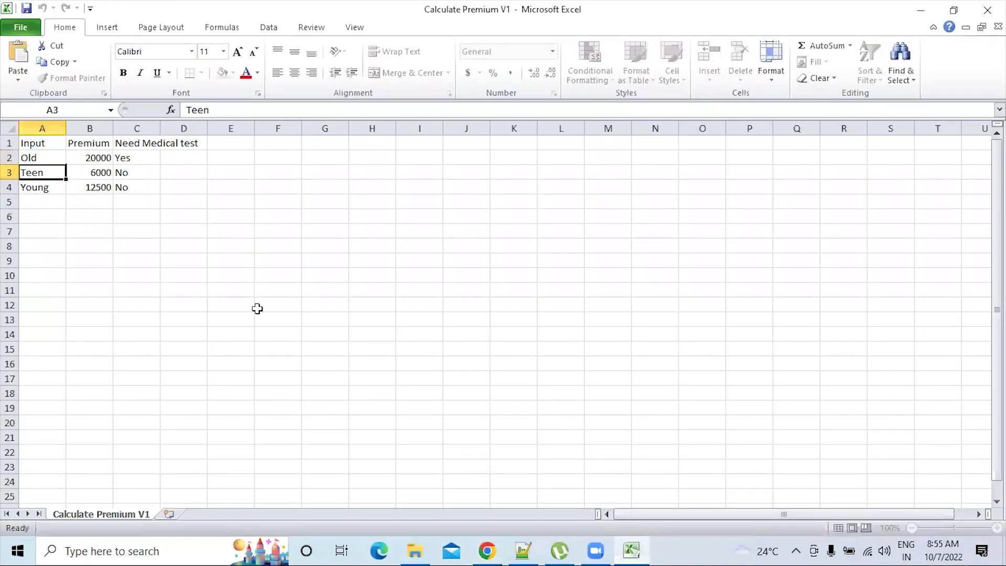
key(F2)
key(shift+Home)
key(ctrl+c)
key(alt+Tab)
key(ctrl+v)
key(Return)
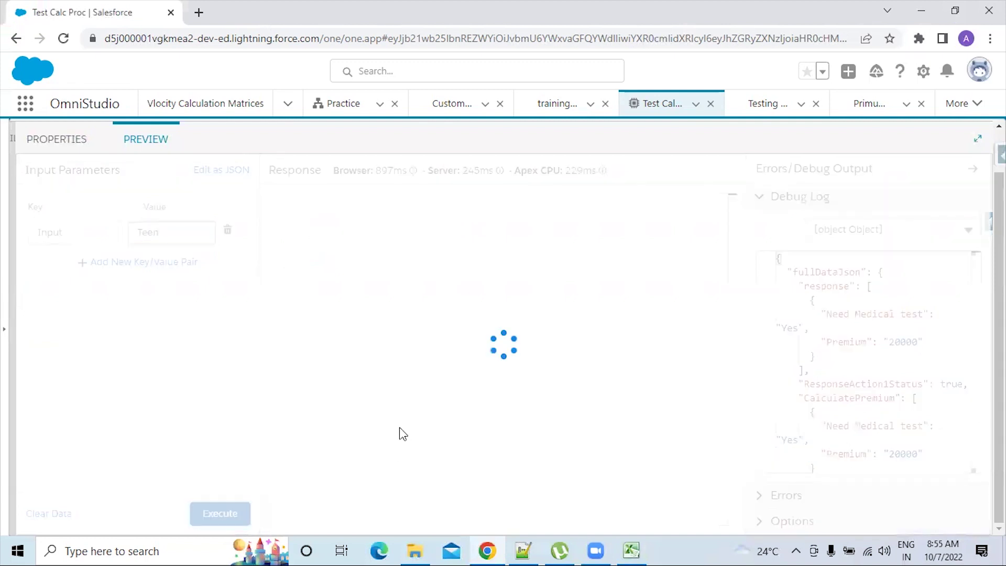
drag(311, 238, 454, 228)
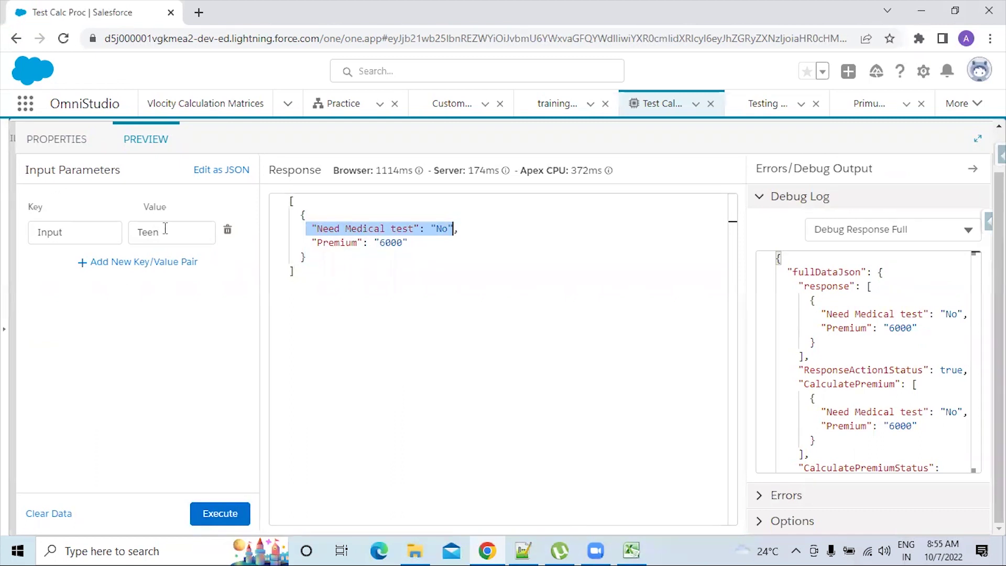
Copy Young from the Excel spreadsheet into the preview's Input value, run the procedure and check the returned premium and medical test fields.
key(alt+Tab)
key(Down)
key(F2)
key(shift+Home)
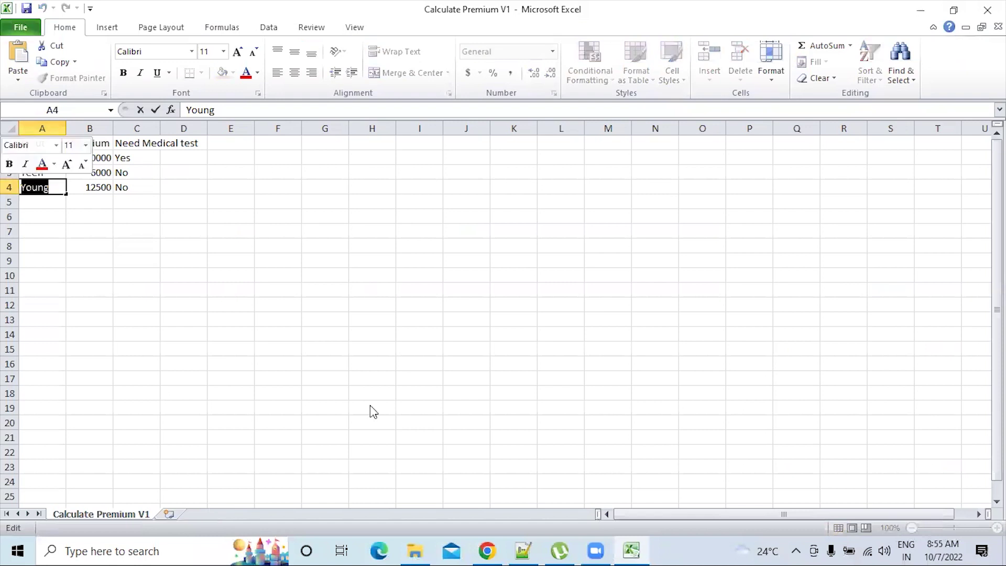
key(alt+Tab)
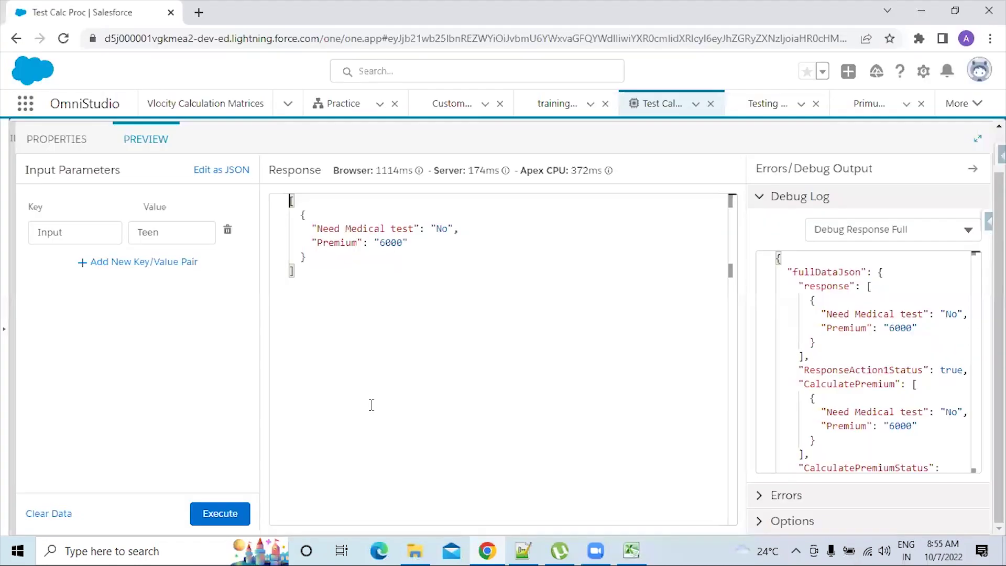
key(ctrl+a)
key(ctrl+v)
key(Return)
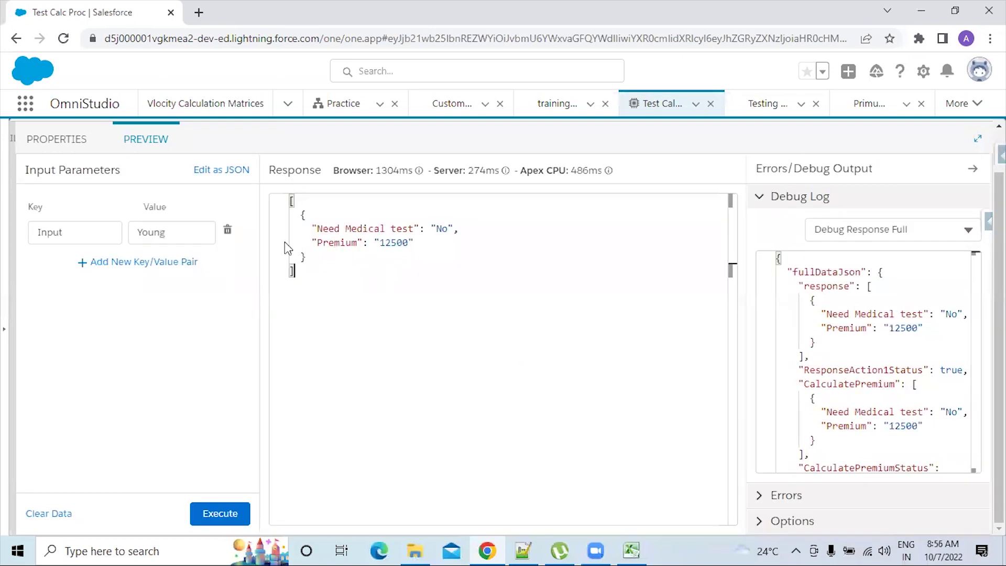
drag(414, 242, 285, 224)
click(467, 291)
Go to the Vlocity Calculation Matrices list and switch to the Vlocity Calculation Procedures list.
click(237, 111)
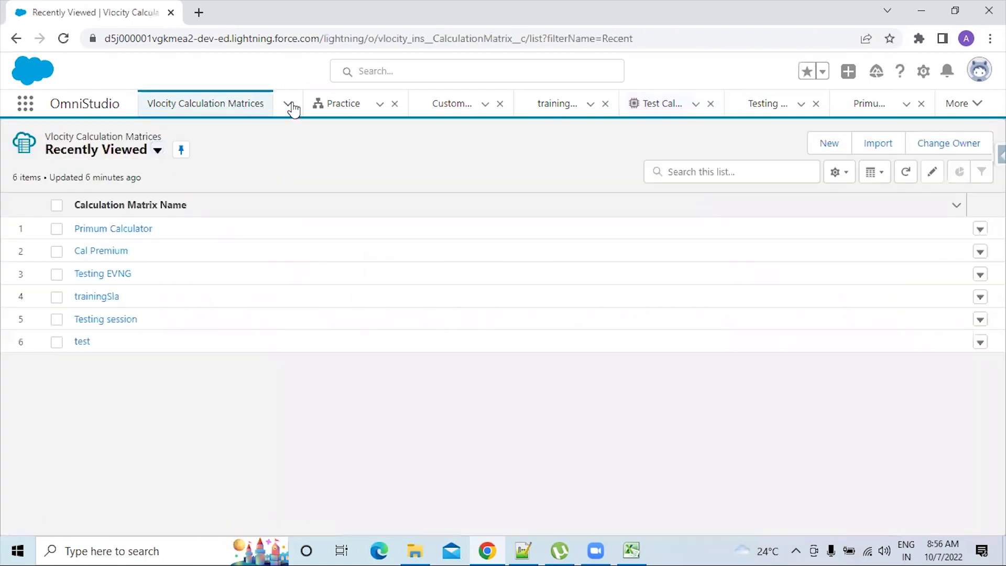
click(289, 104)
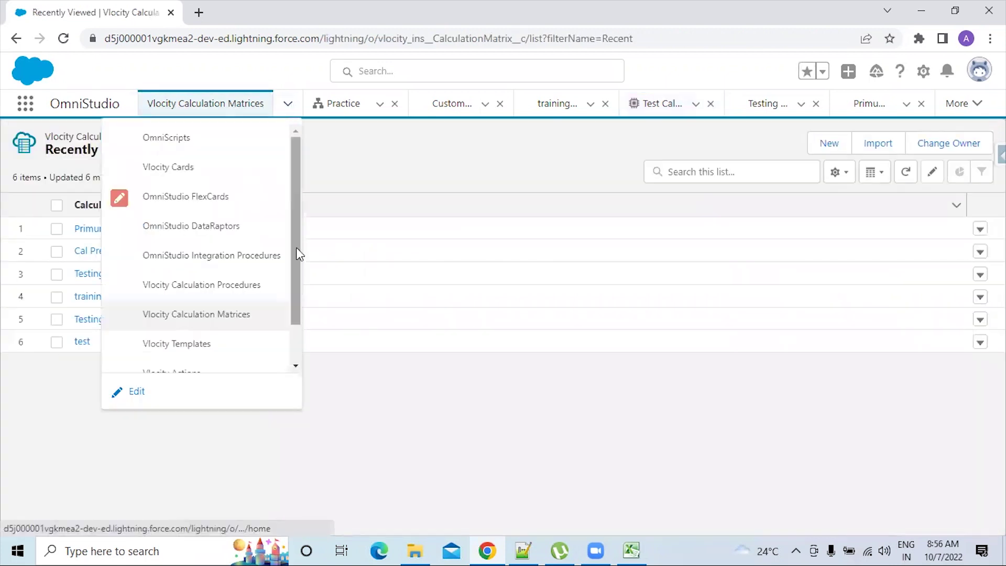
click(252, 287)
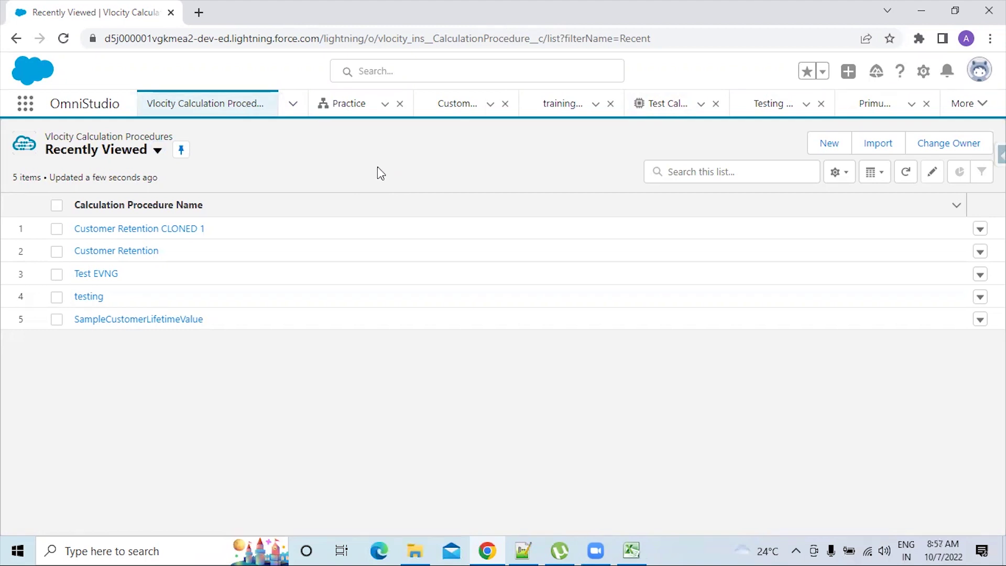
Return to the Test Calc Proc integration procedure and review its available groups and actions.
click(664, 108)
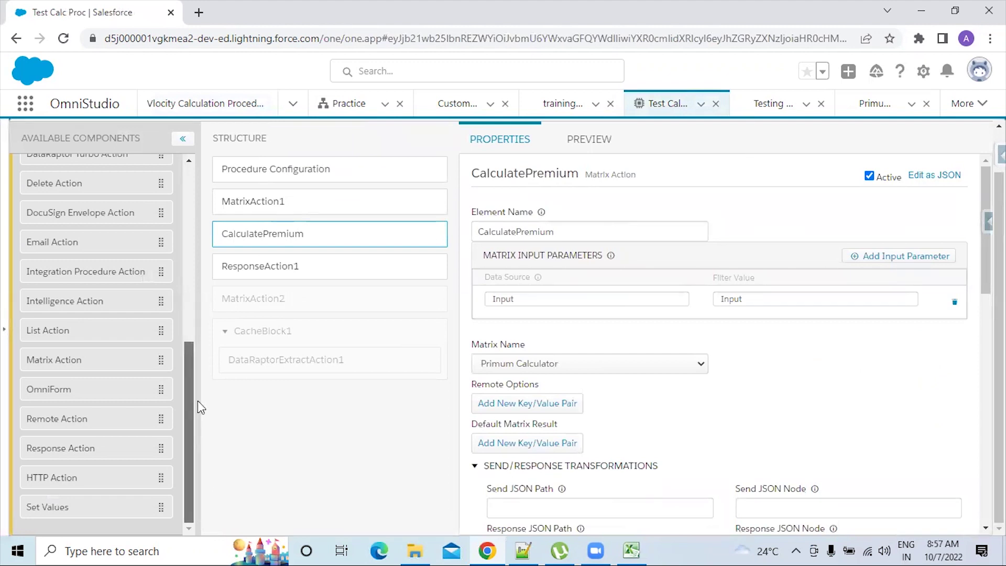
scroll(197, 400, up, 2)
scroll(206, 366, up, 4)
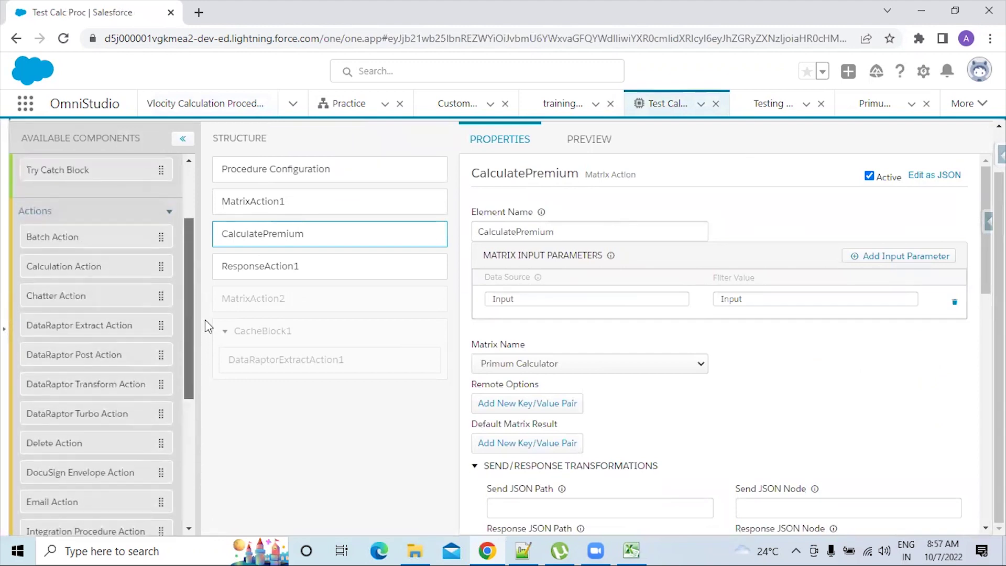
scroll(205, 306, up, 3)
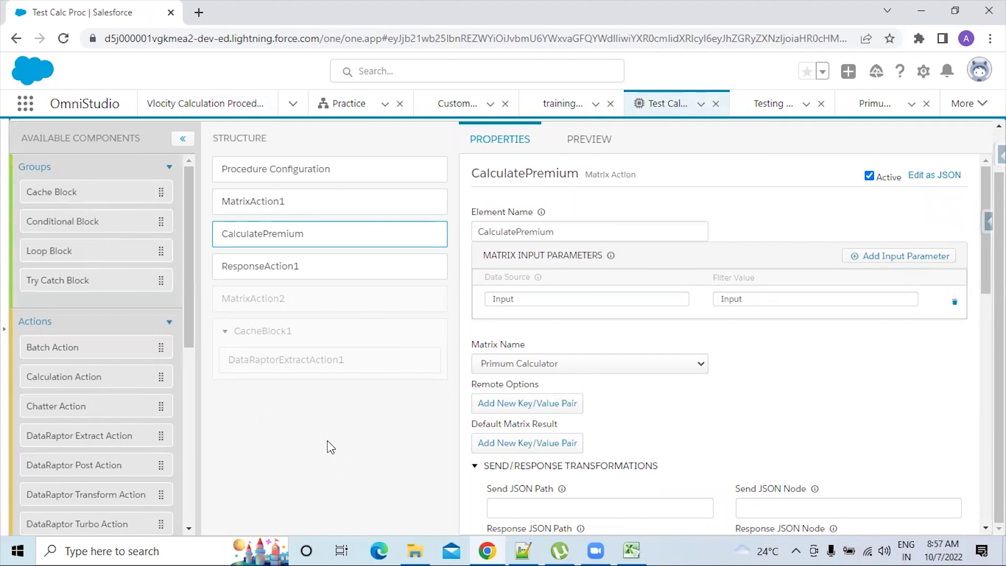
scroll(330, 447, up, 1)
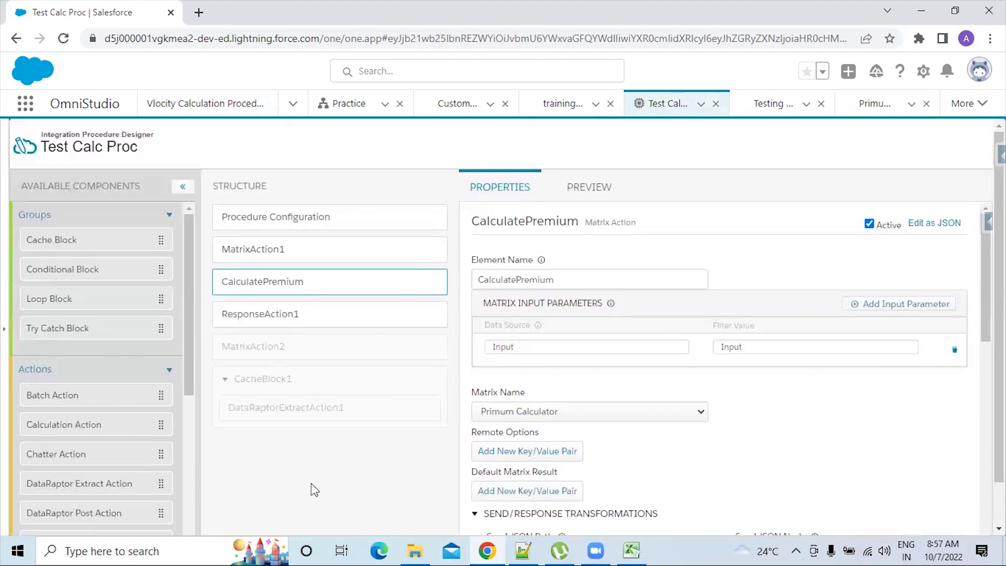
Open the Procedure Configuration of Test Calc Proc and expand its Cache Configuration section.
click(310, 230)
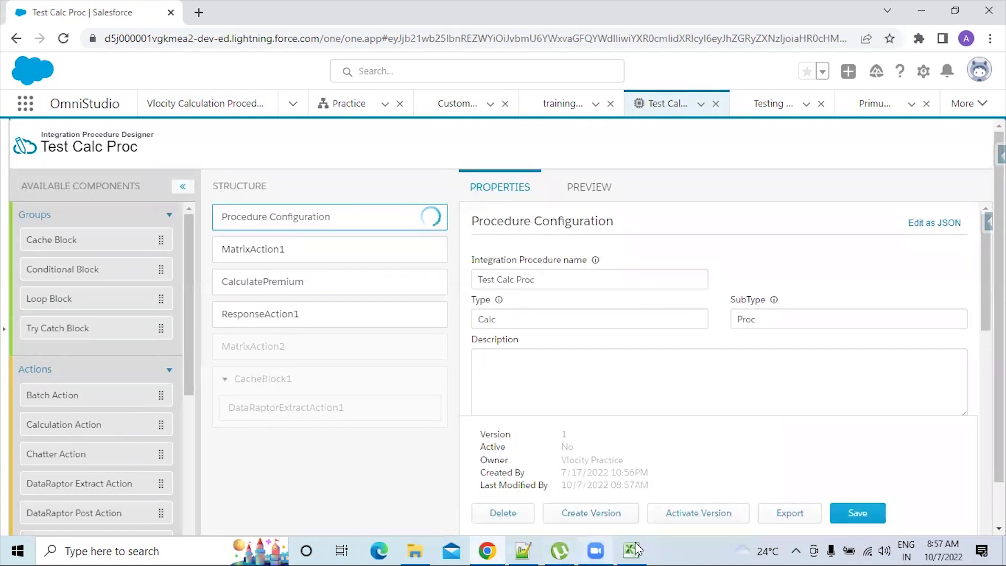
mouse_move(637, 549)
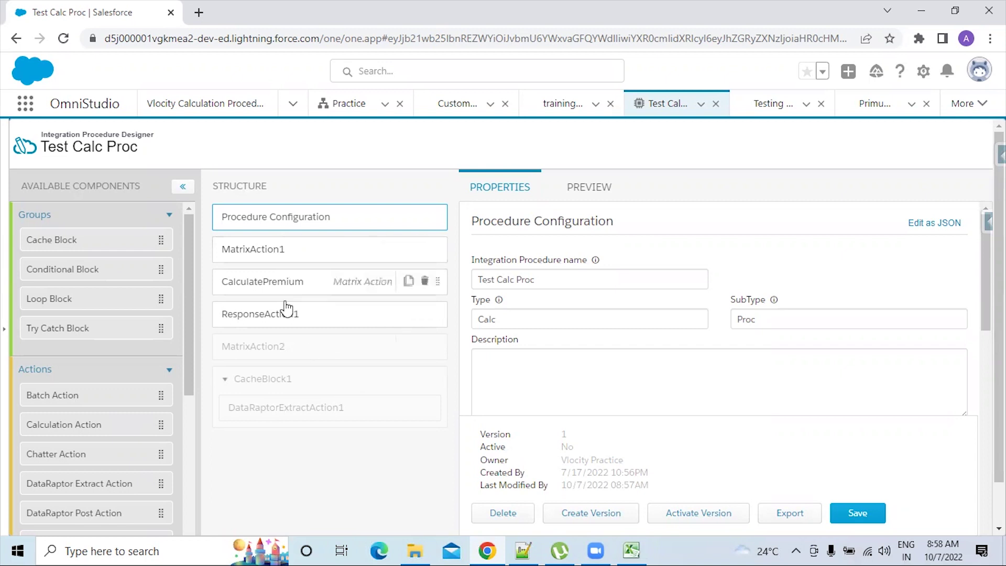
mouse_move(774, 299)
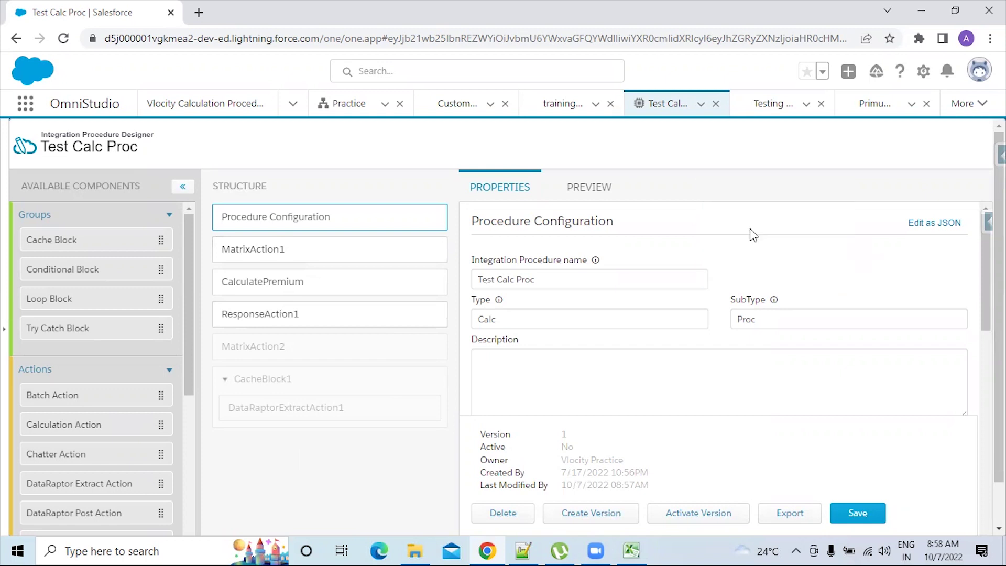
scroll(753, 233, down, 2)
scroll(753, 233, down, 5)
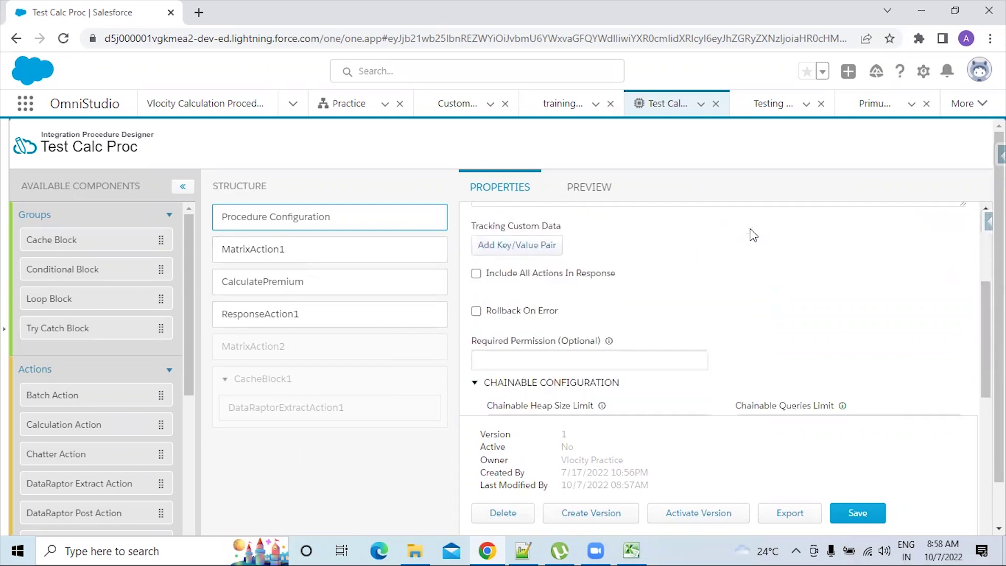
scroll(753, 235, down, 5)
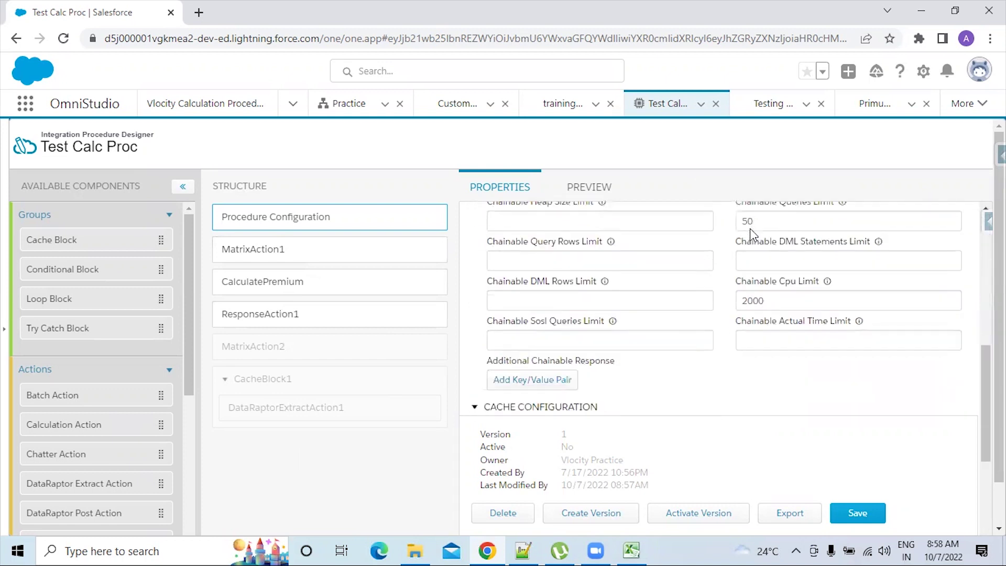
drag(610, 233, 483, 236)
click(483, 236)
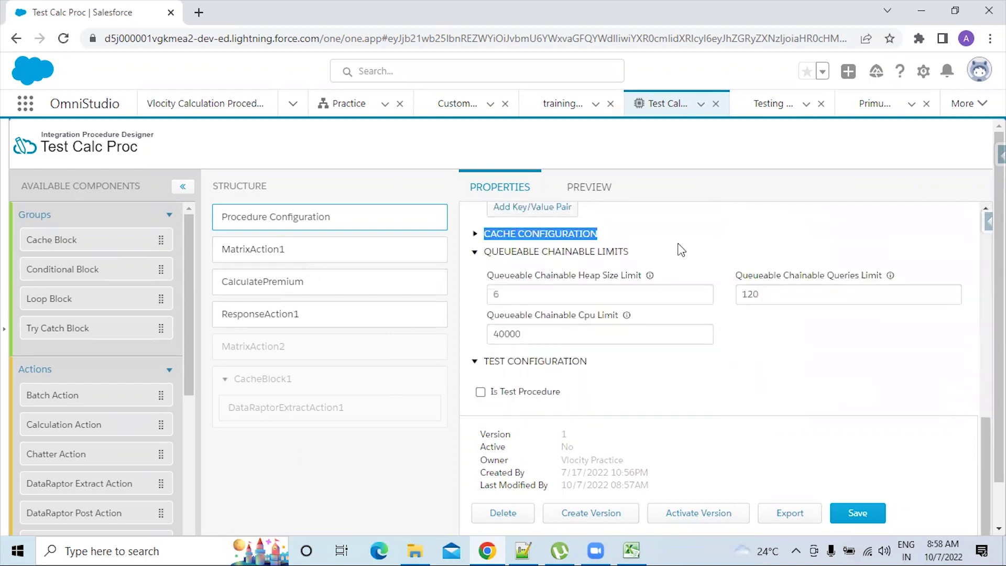
click(475, 234)
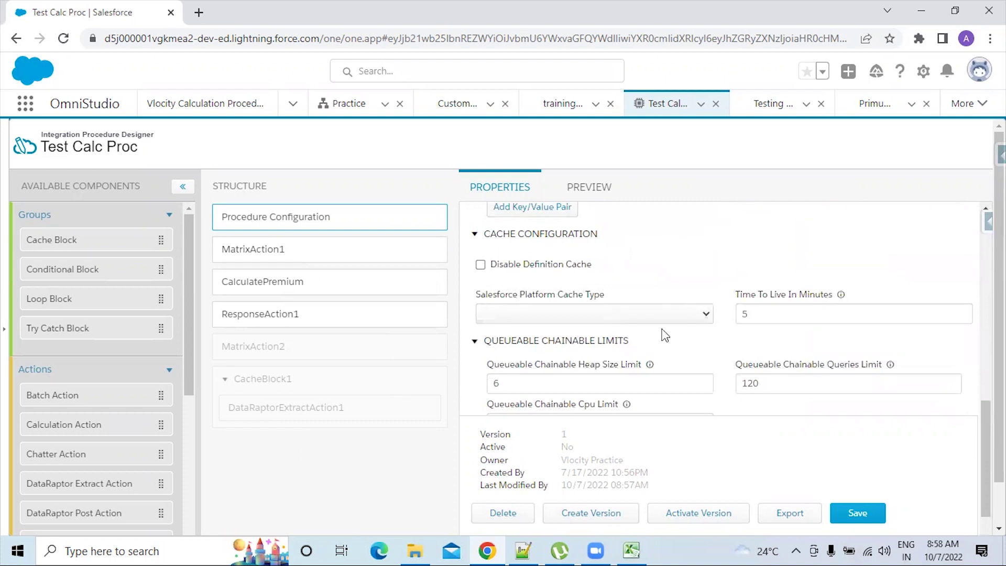
Set the Salesforce Platform Cache Type to Session Cache and check the Time To Live In Minutes setting.
key(alt+Down)
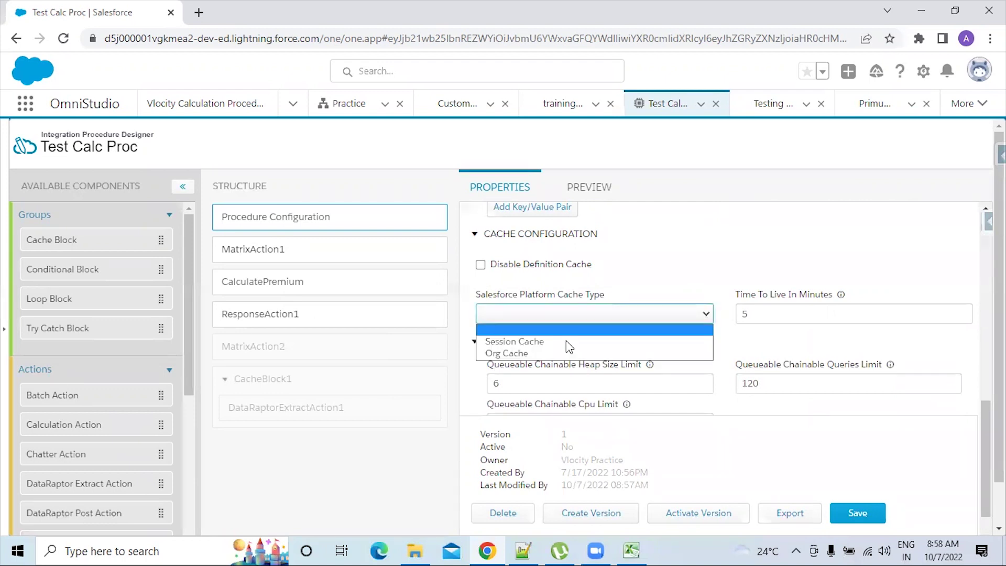
key(Down)
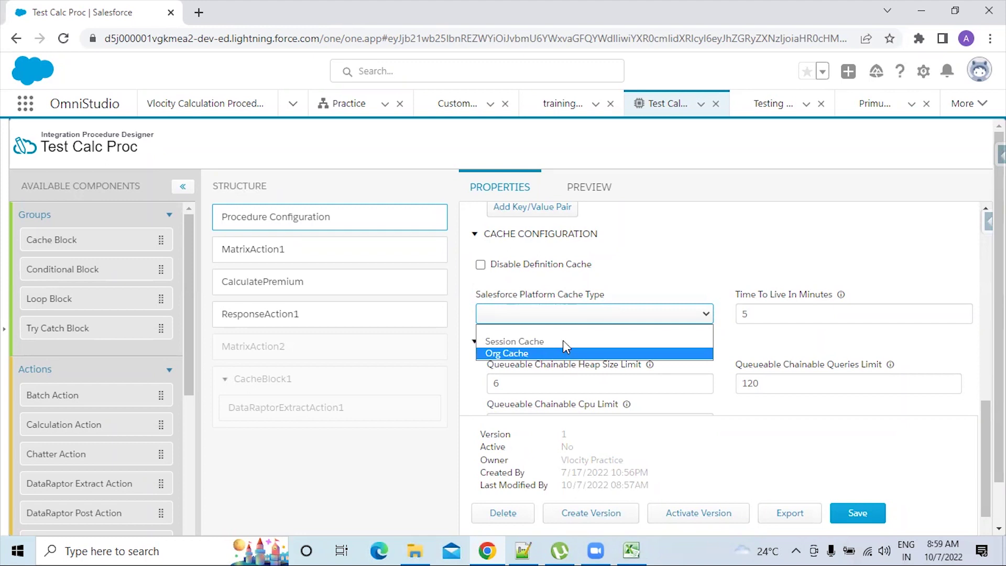
click(567, 342)
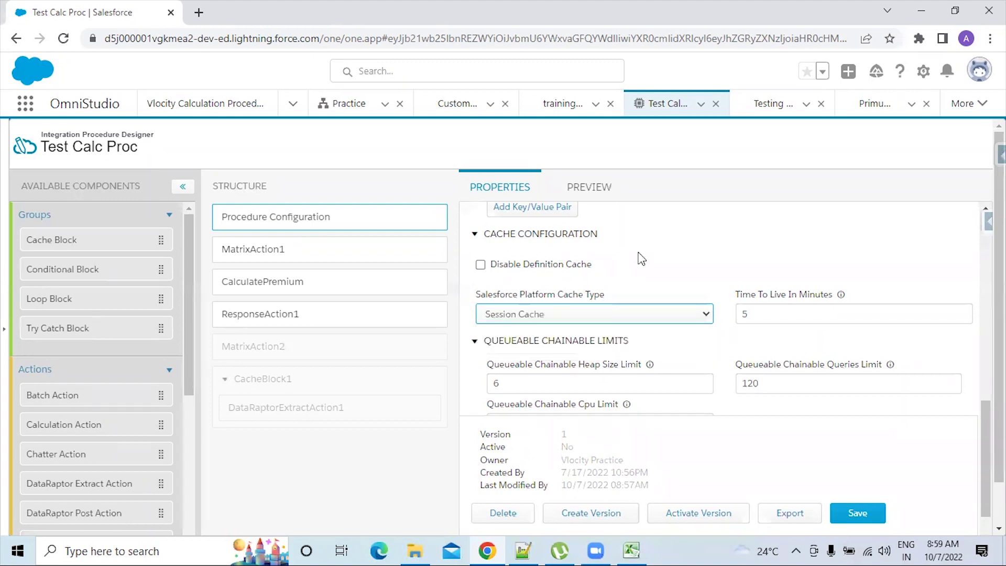
double_click(744, 313)
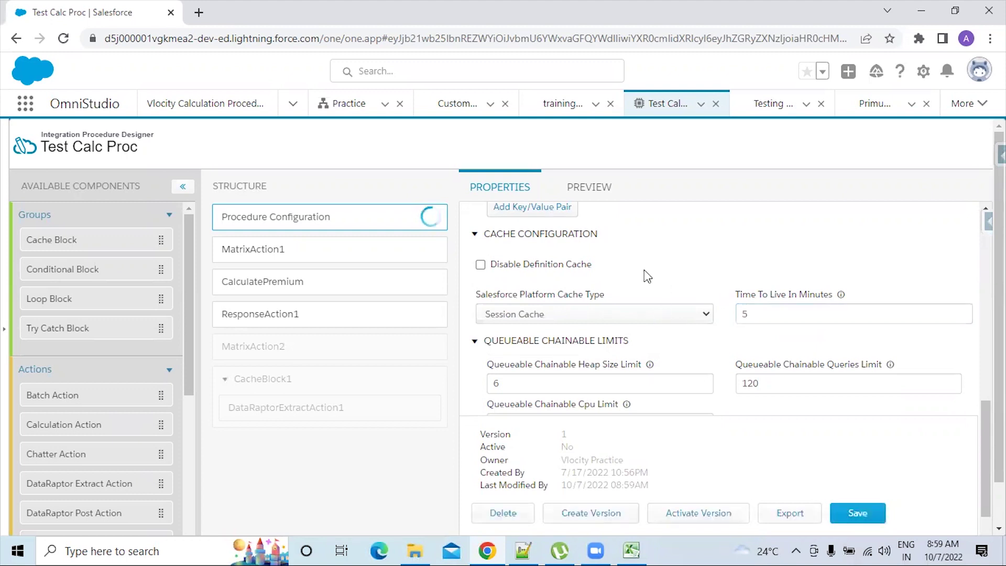
double_click(755, 315)
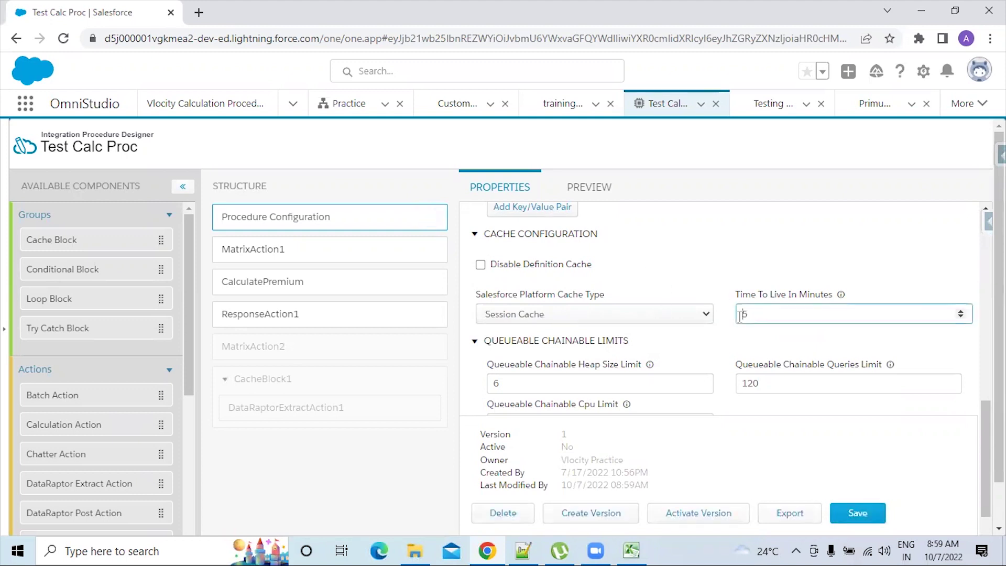
click(665, 260)
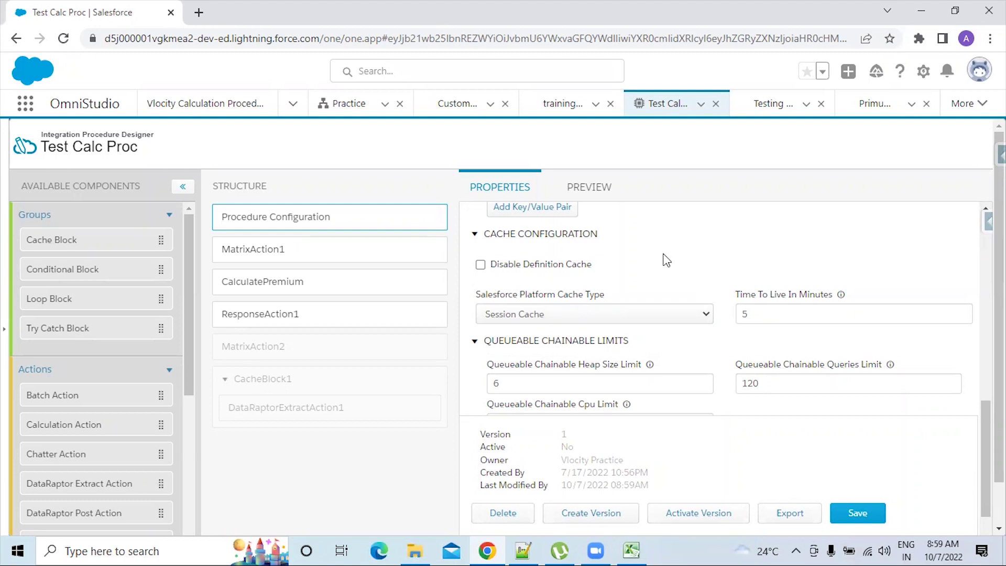
Set the Salesforce Platform Cache Type to Org Cache in the procedure's cache configuration.
click(685, 313)
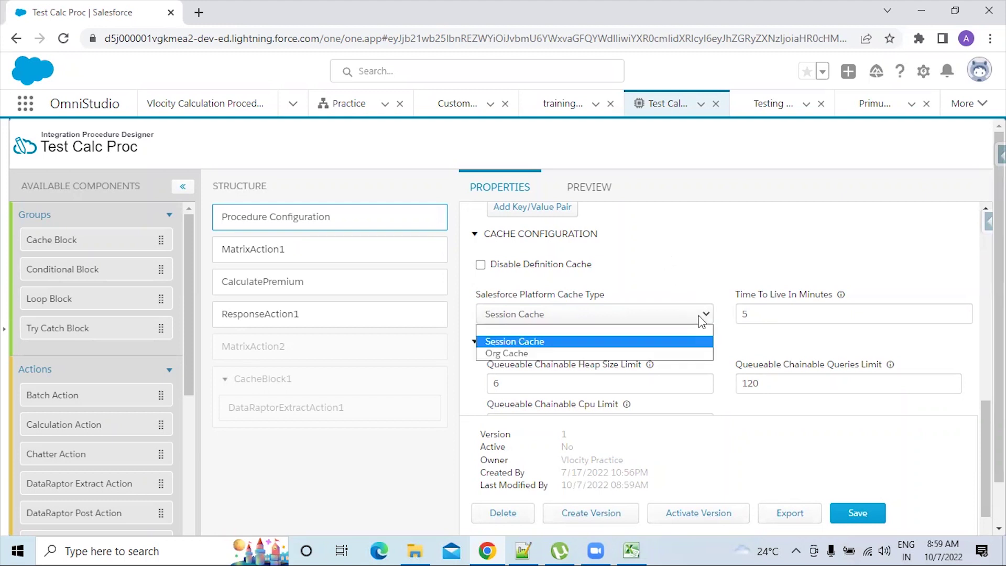
click(576, 353)
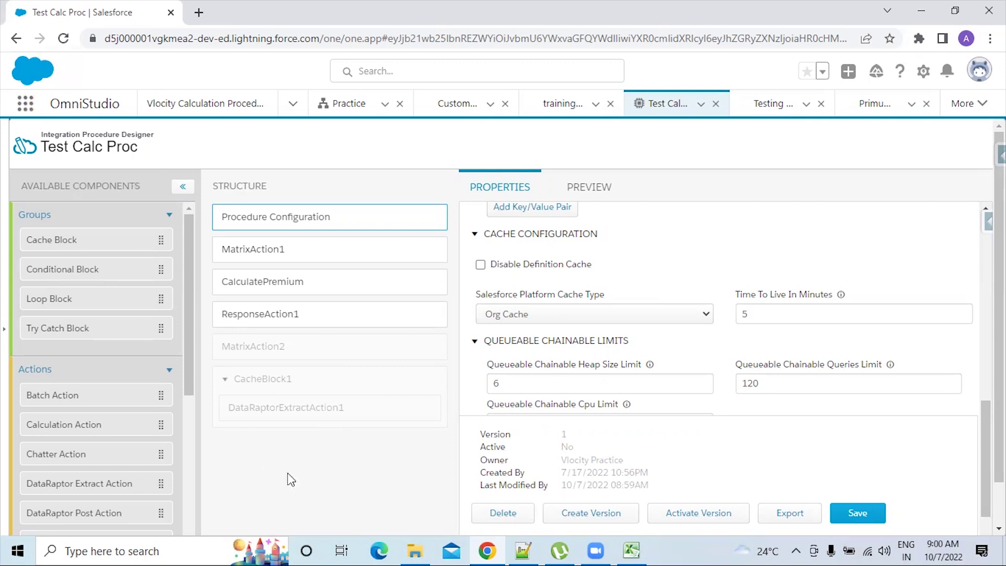
Open the Platform Cache setup page in a separate tab and start creating a new platform cache partition.
click(25, 104)
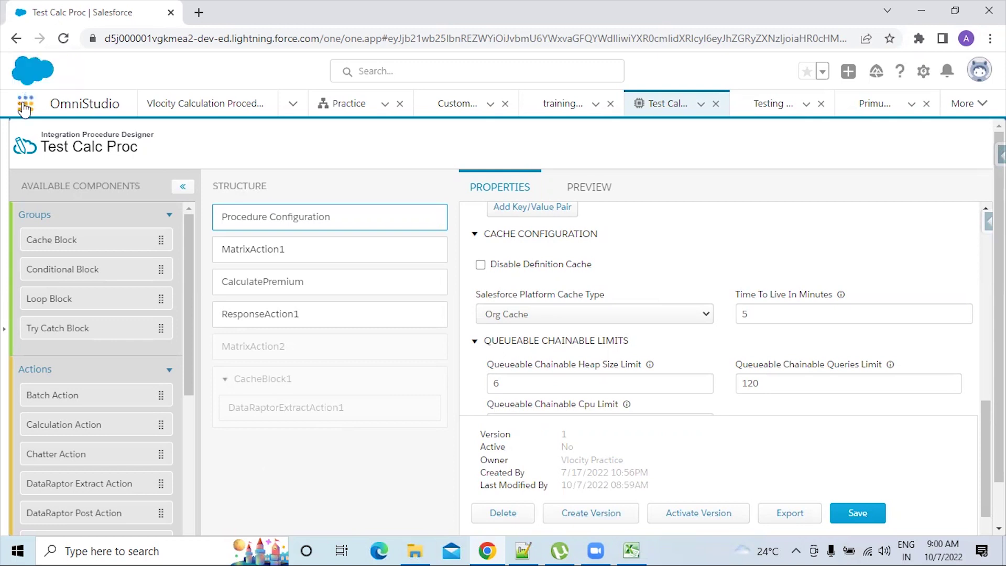
right_click(111, 14)
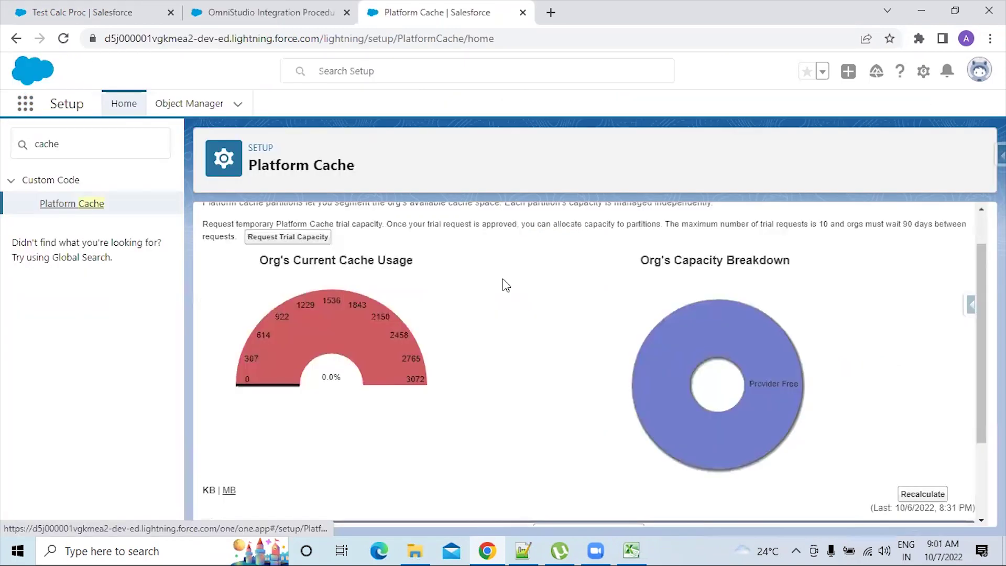
scroll(555, 440, down, 4)
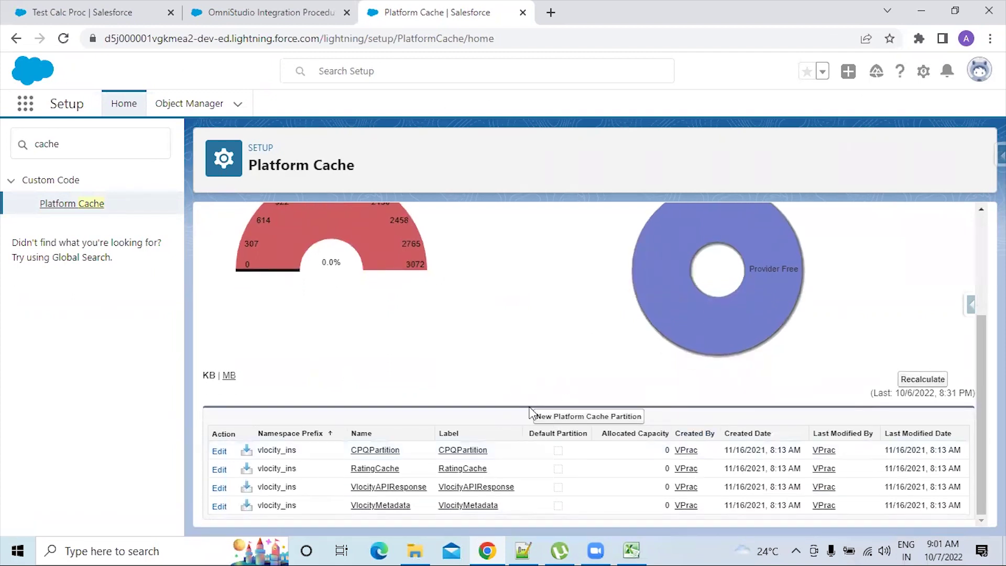
click(608, 427)
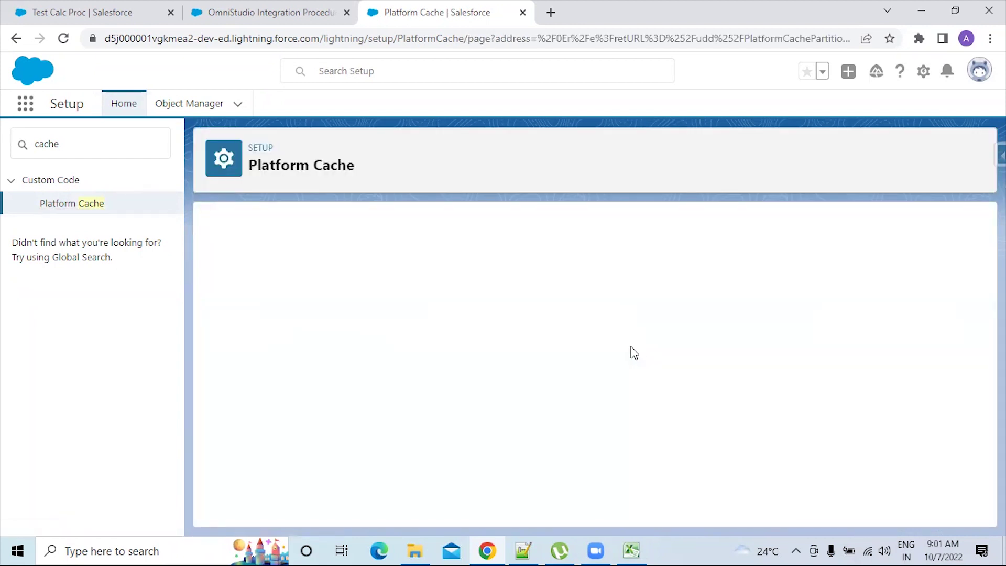
Label and name the new platform cache partition Vlocity.
scroll(518, 251, down, 1)
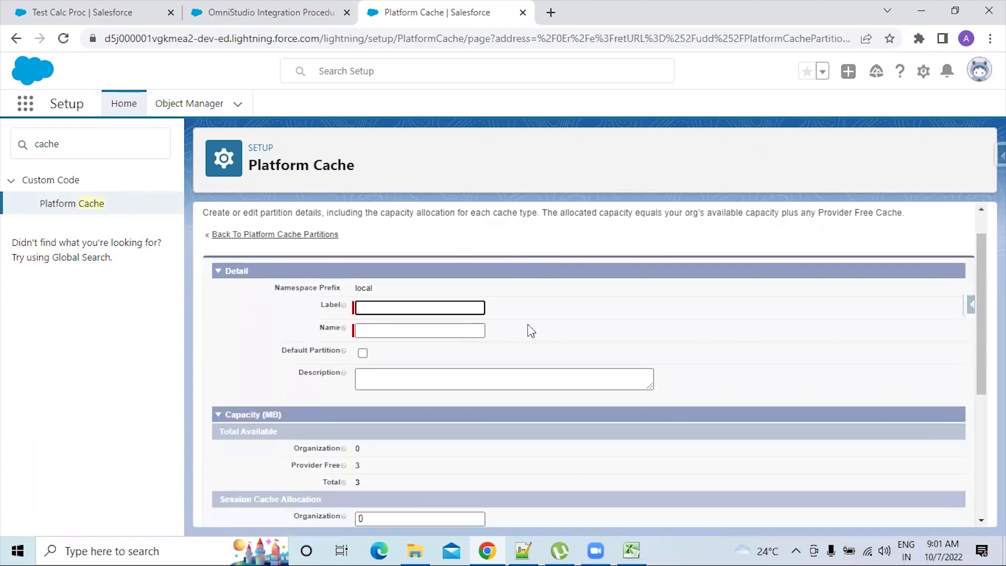
scroll(576, 313, down, 2)
scroll(575, 316, down, 1)
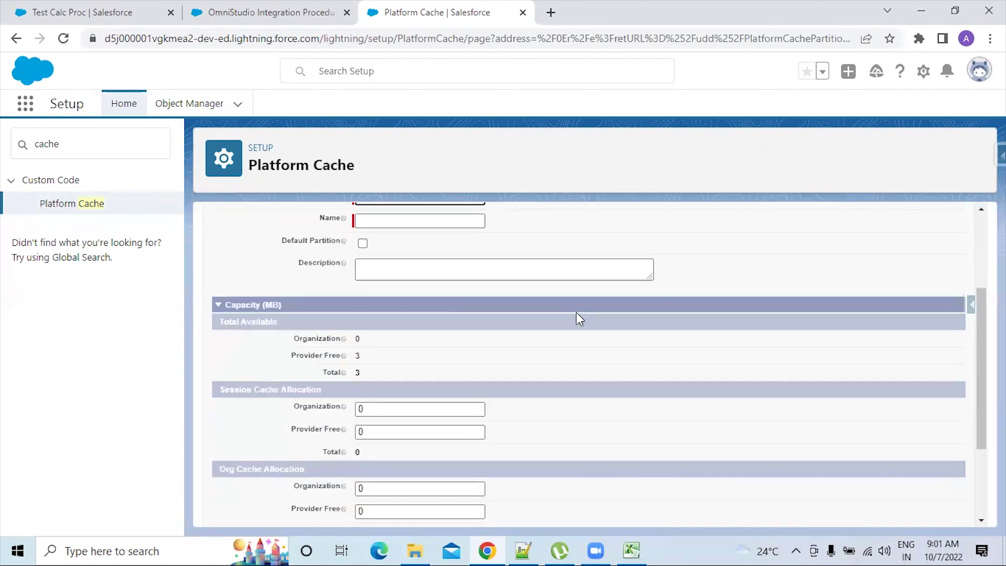
scroll(471, 268, up, 3)
scroll(493, 266, up, 2)
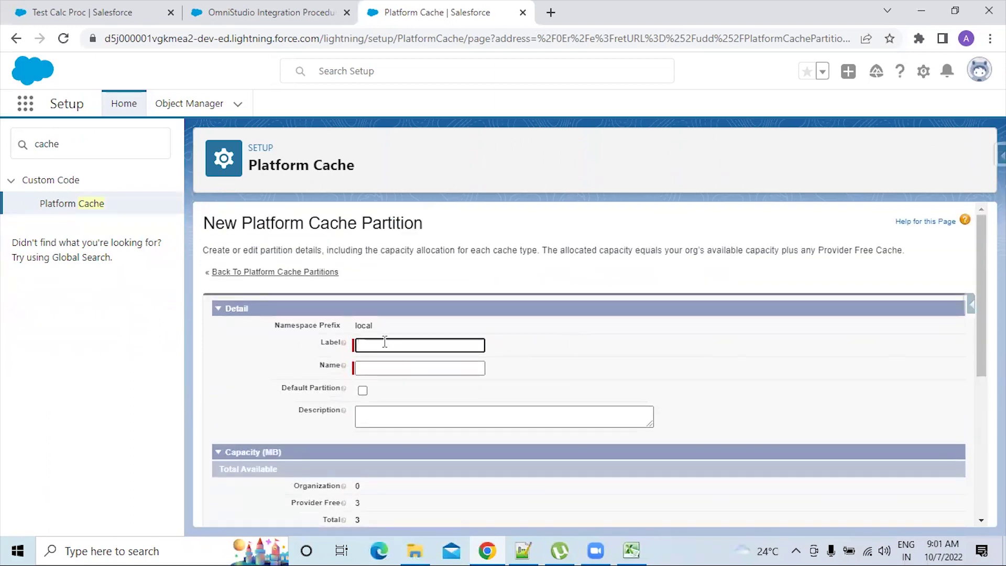
scroll(602, 348, down, 3)
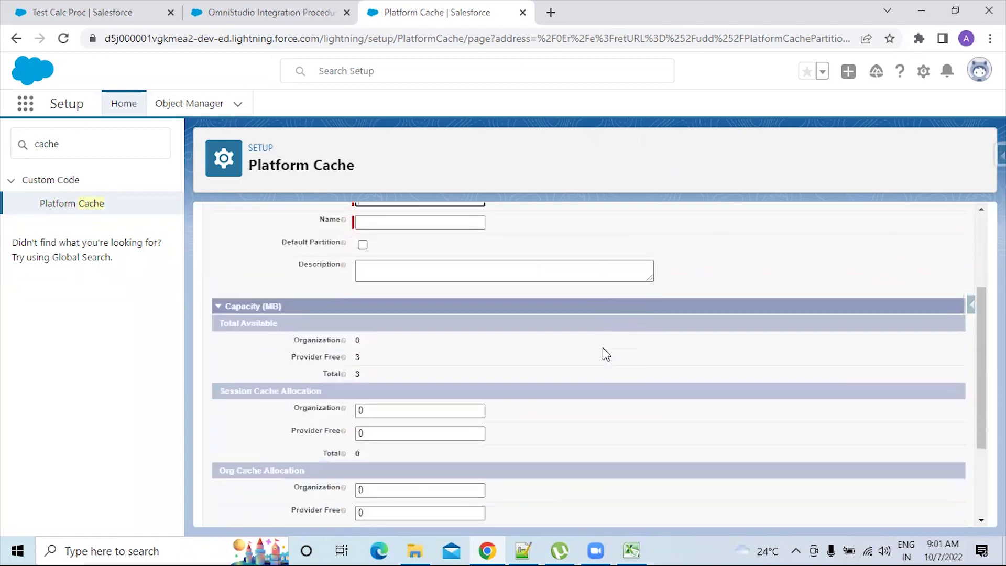
scroll(304, 312, up, 3)
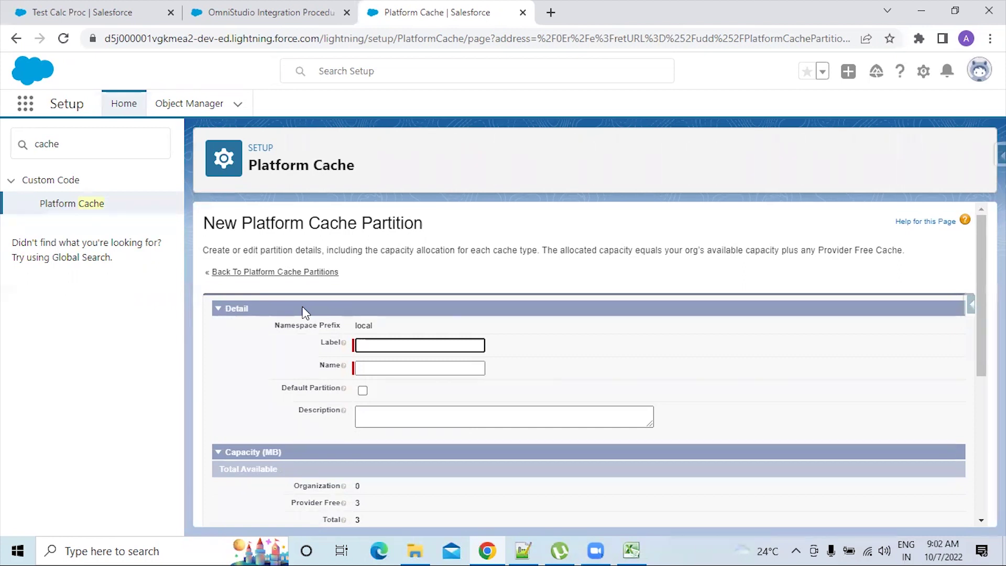
text(Vlocity)
click(583, 404)
Allocate 2 MB of Provider Free capacity to the partition's org cache and save the partition.
scroll(578, 369, down, 2)
scroll(579, 371, down, 3)
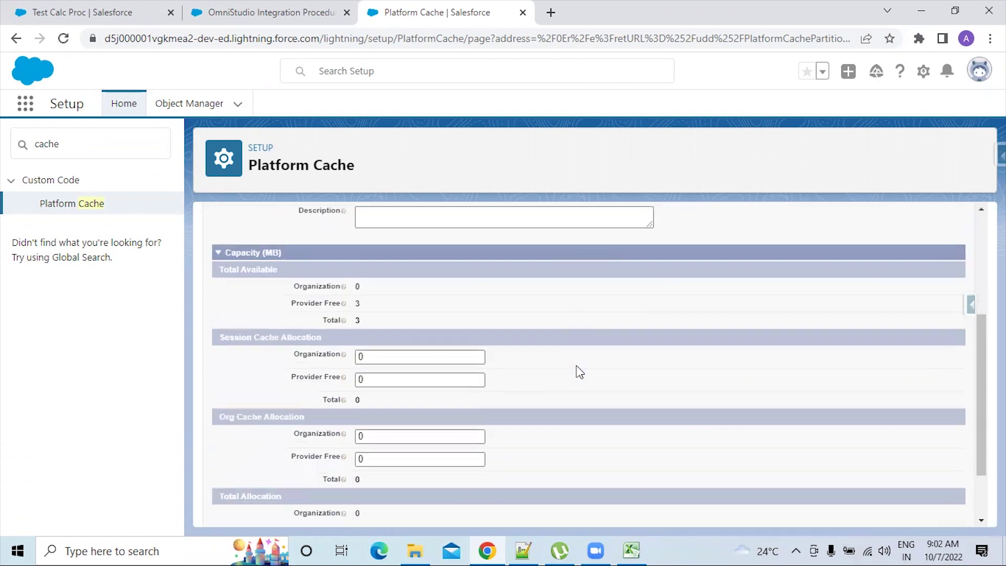
scroll(579, 371, down, 1)
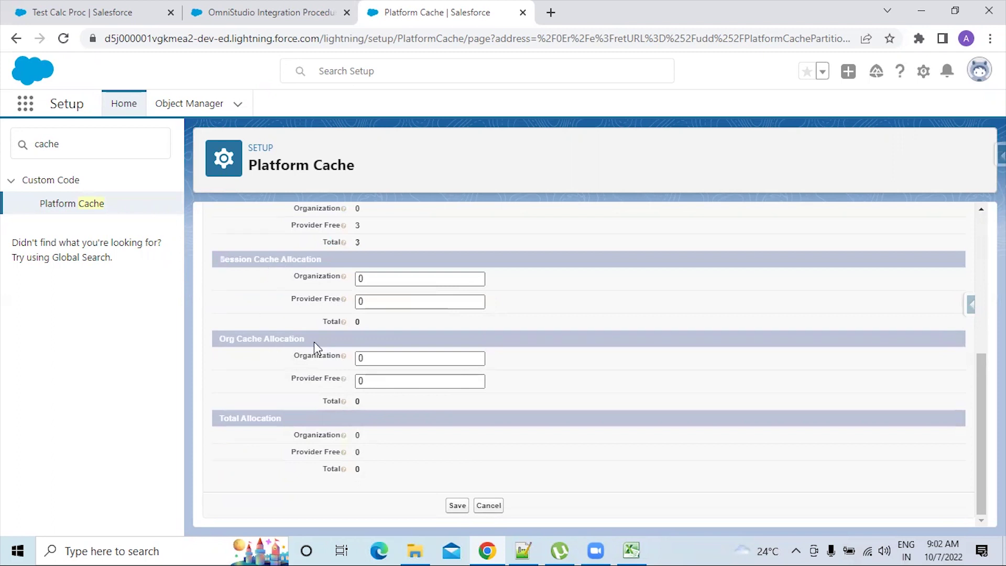
drag(314, 342, 235, 341)
click(363, 376)
click(363, 376)
key(ctrl+a)
click(477, 379)
click(477, 378)
click(477, 378)
click(477, 378)
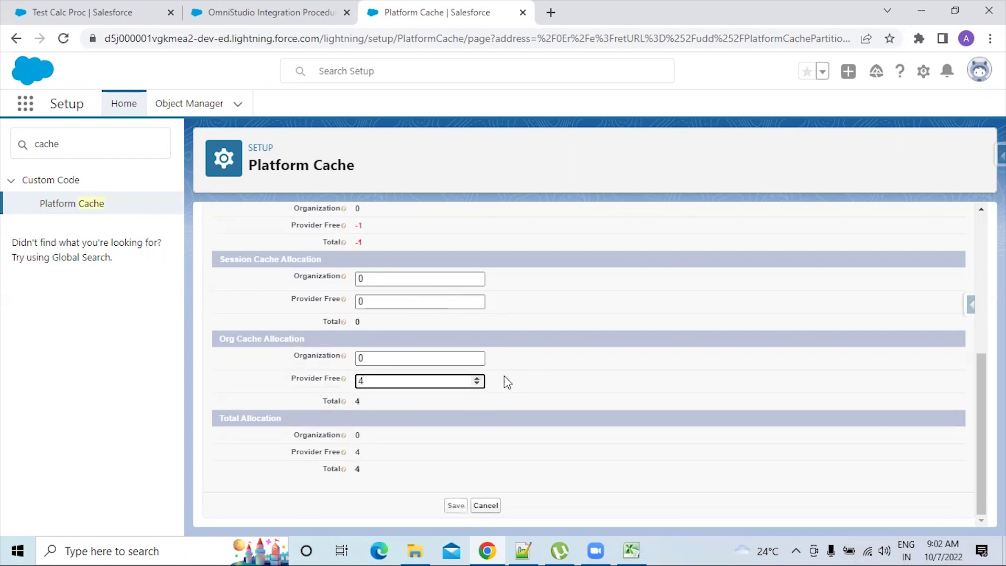
click(477, 383)
click(477, 383)
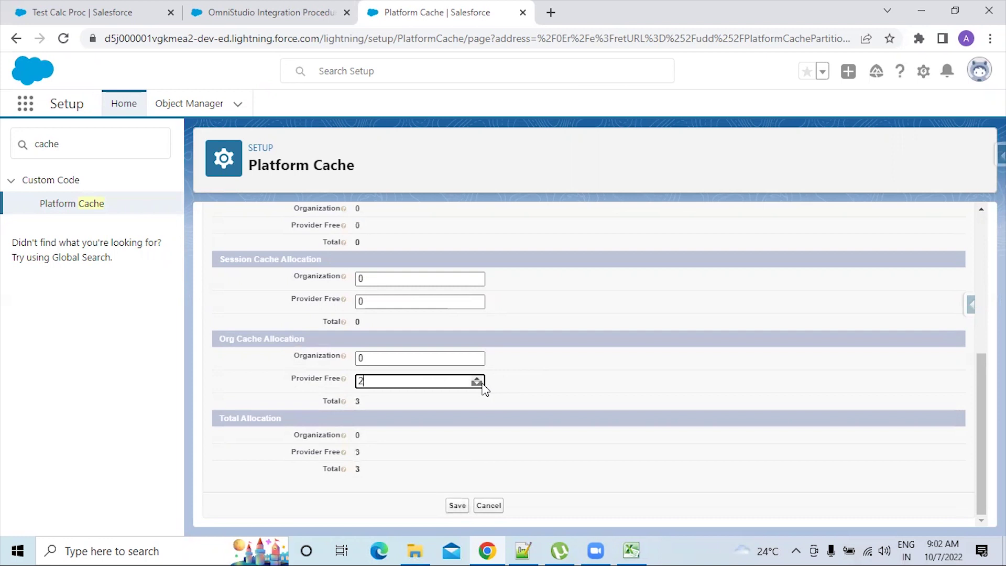
click(559, 365)
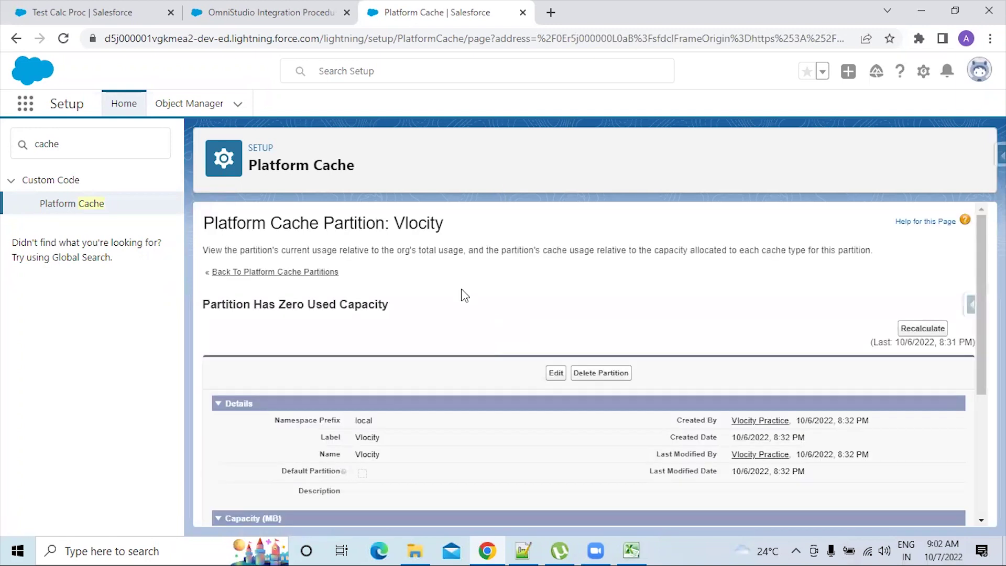
Review the Vlocity partition's details and capacity allocation, and return to the cache configuration of Test Calc Proc.
scroll(462, 290, down, 4)
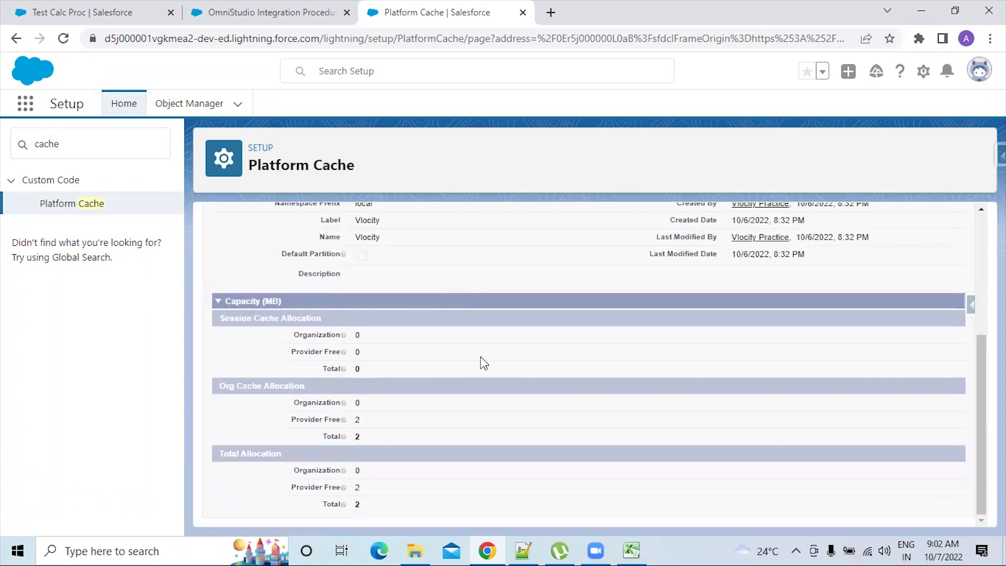
scroll(480, 357, up, 3)
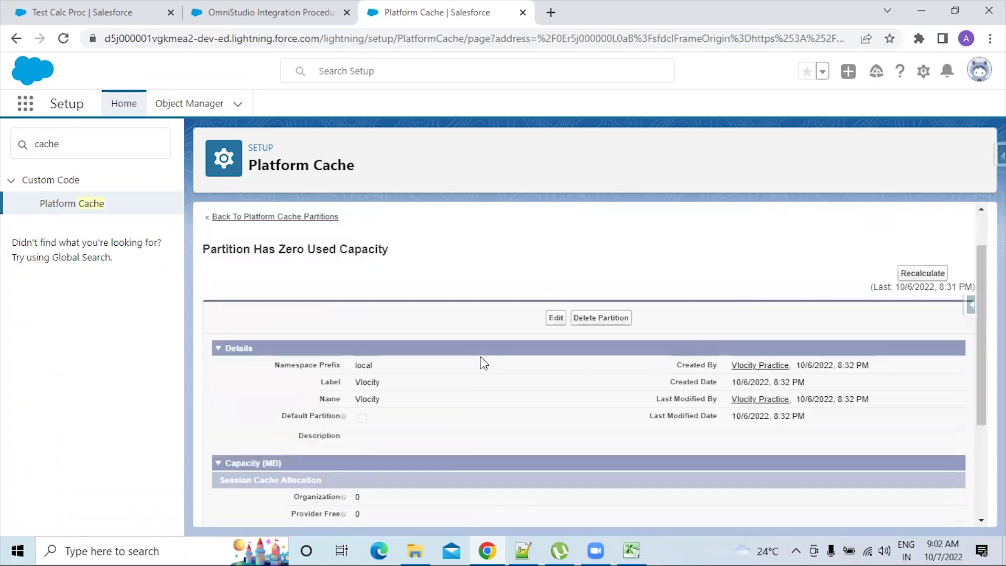
scroll(481, 358, up, 1)
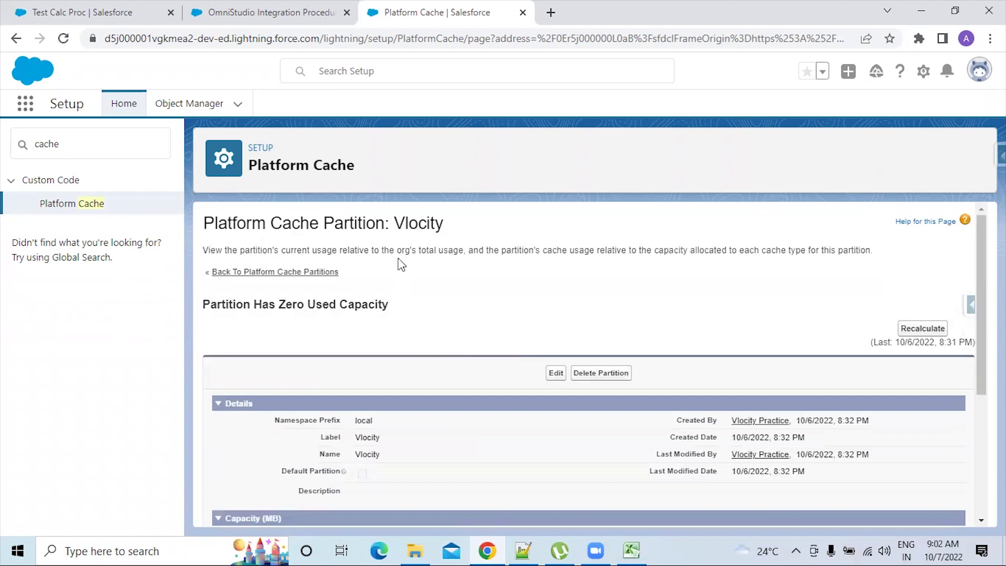
double_click(444, 224)
click(474, 297)
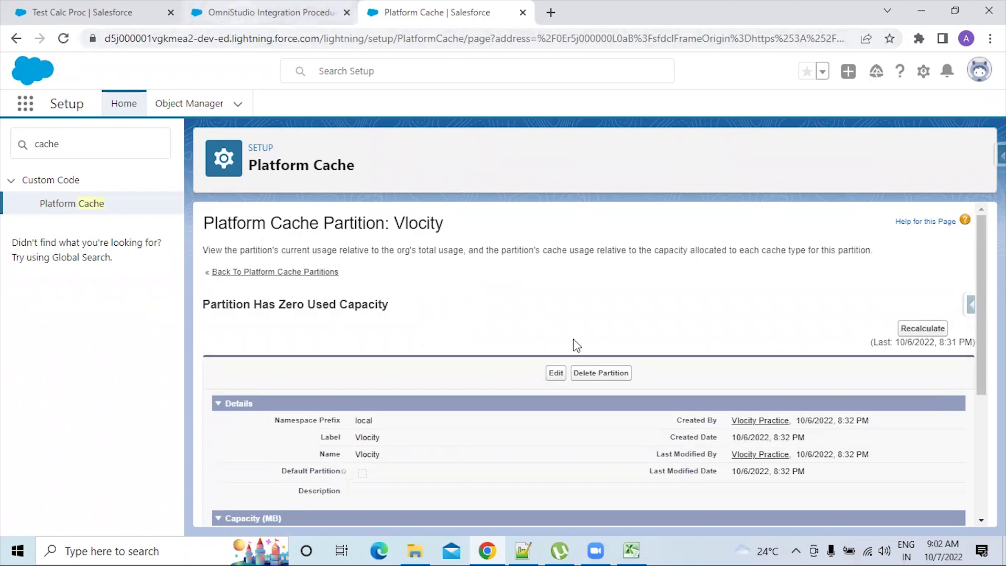
key(ctrl+shift+Tab)
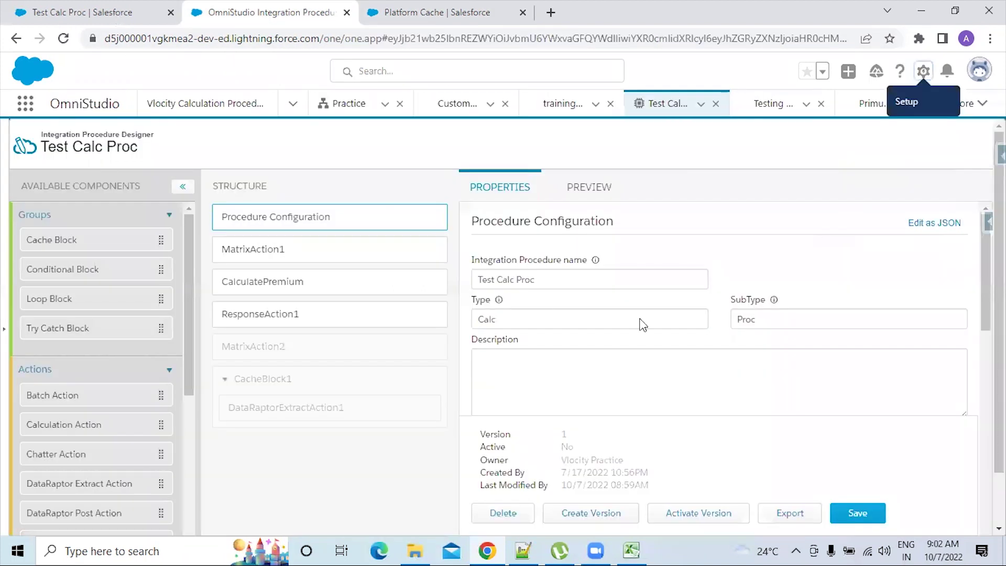
scroll(720, 262, down, 6)
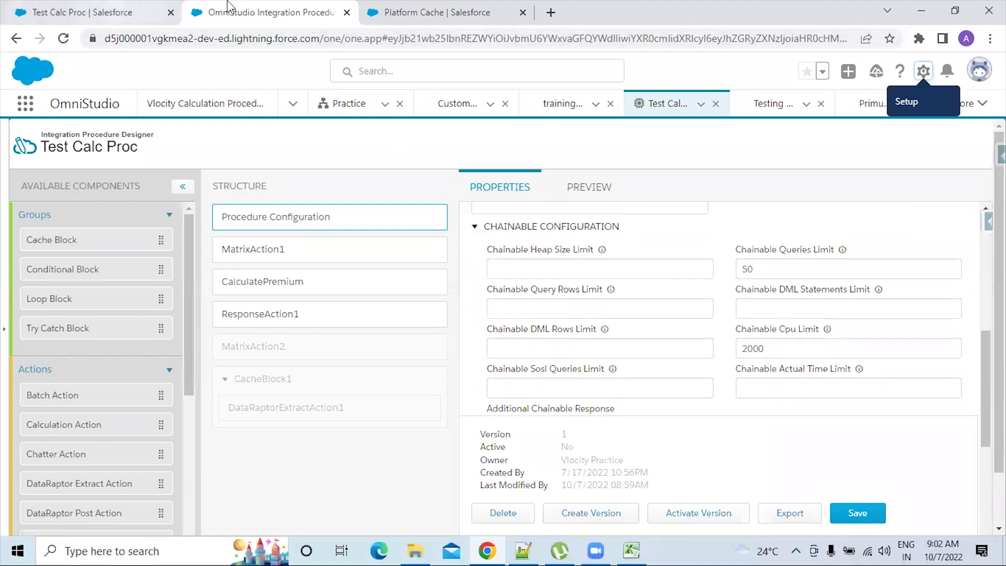
key(ctrl+shift+Tab)
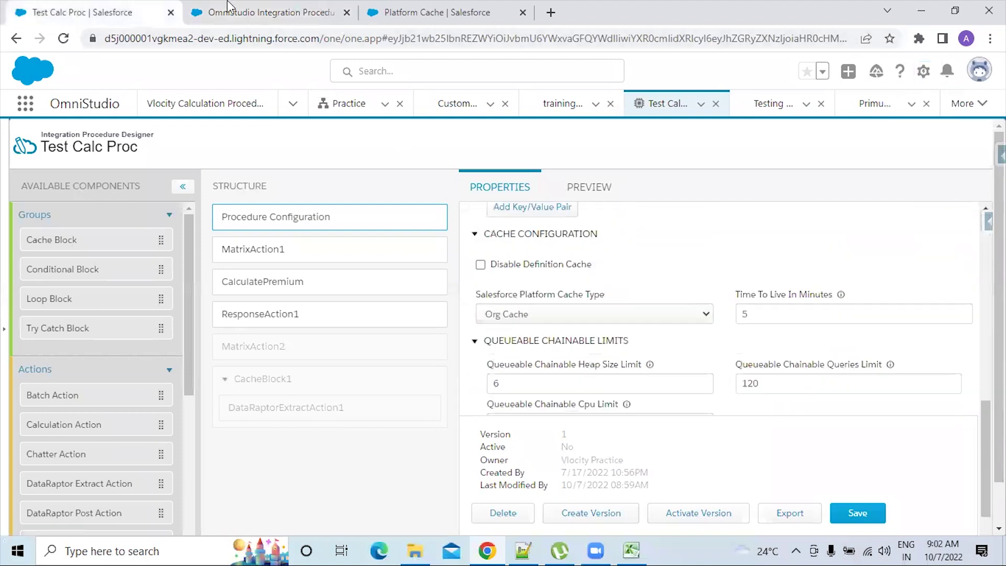
Try to set the procedure's cache Time To Live In Minutes to 2.
click(743, 315)
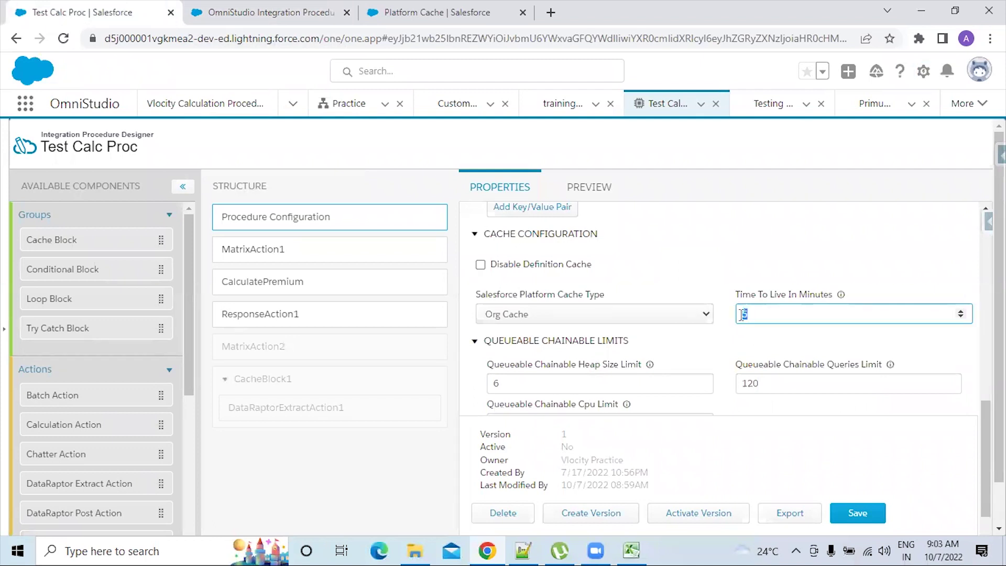
double_click(759, 314)
click(297, 137)
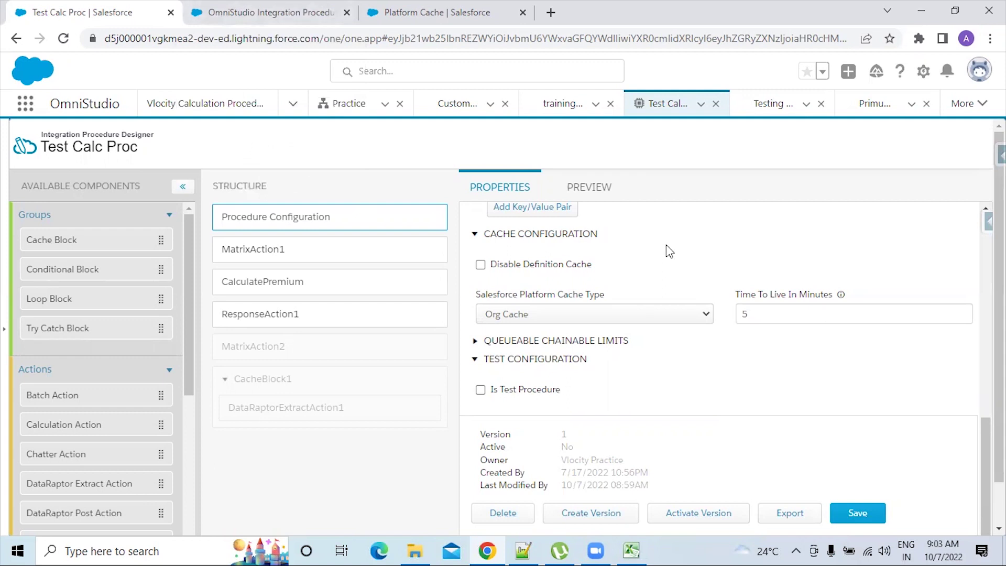
double_click(738, 317)
text(2)
scroll(778, 372, up, 1)
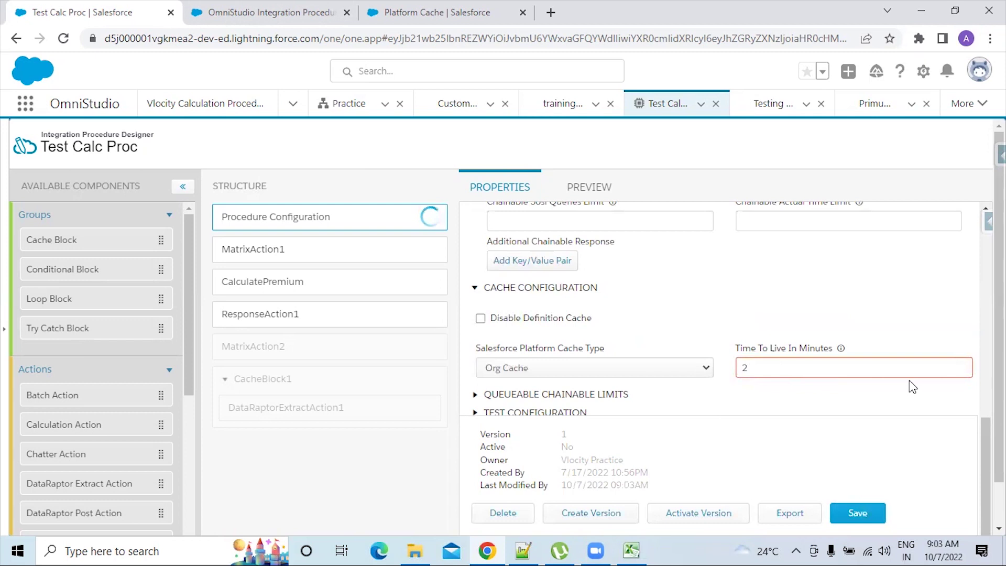
Set Time To Live In Minutes to 5 in the procedure's cache configuration.
click(961, 315)
text(5)
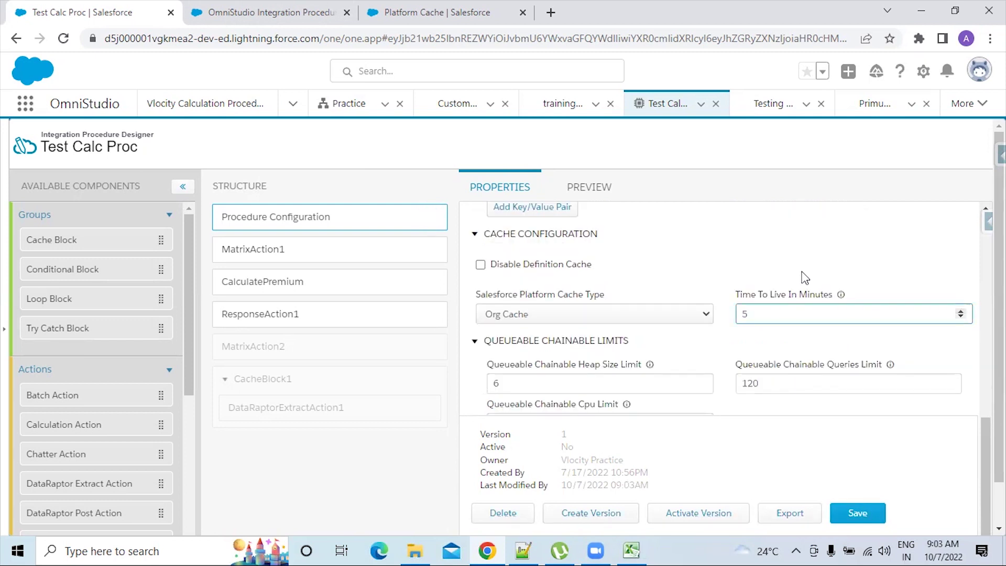
click(759, 314)
click(652, 249)
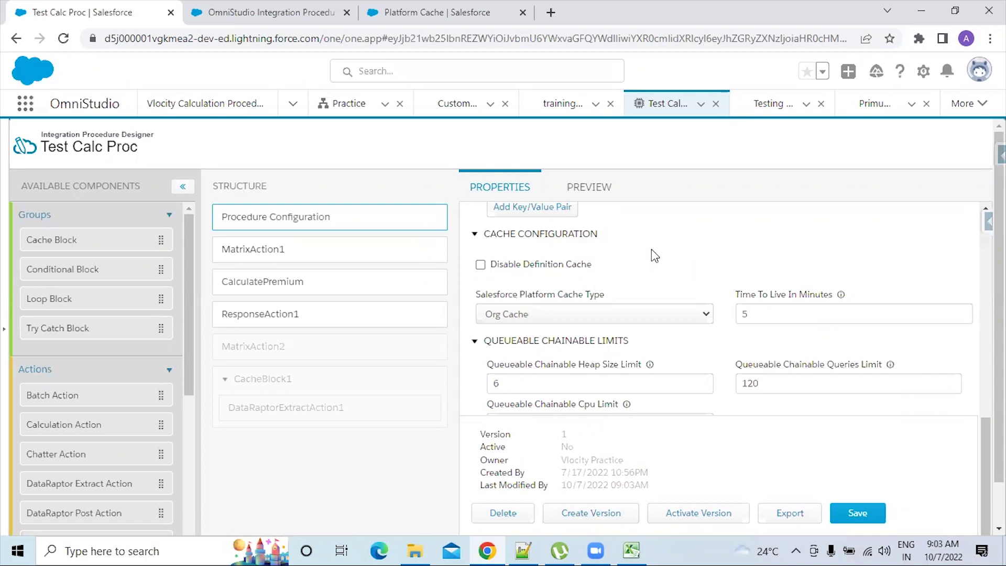
click(744, 313)
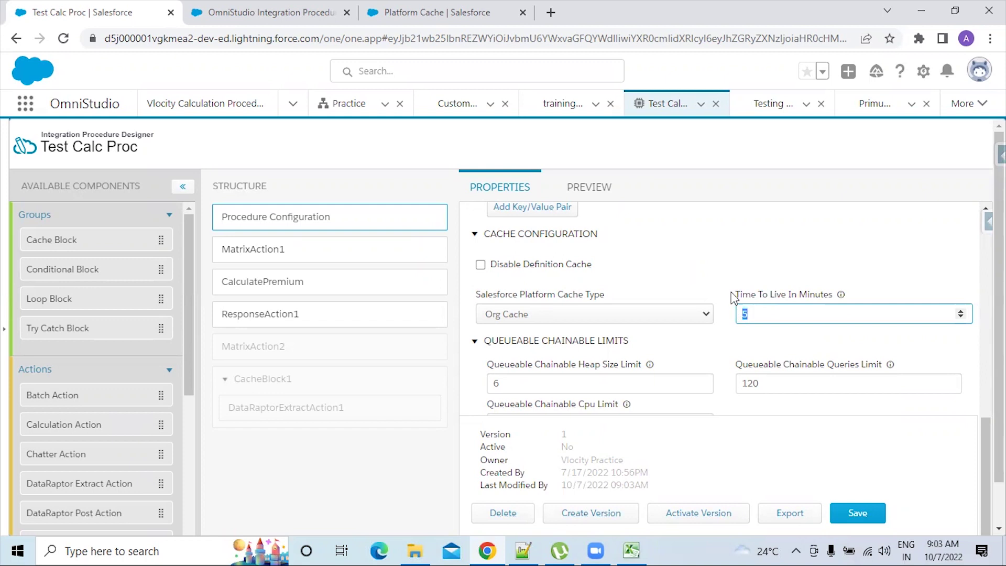
click(674, 261)
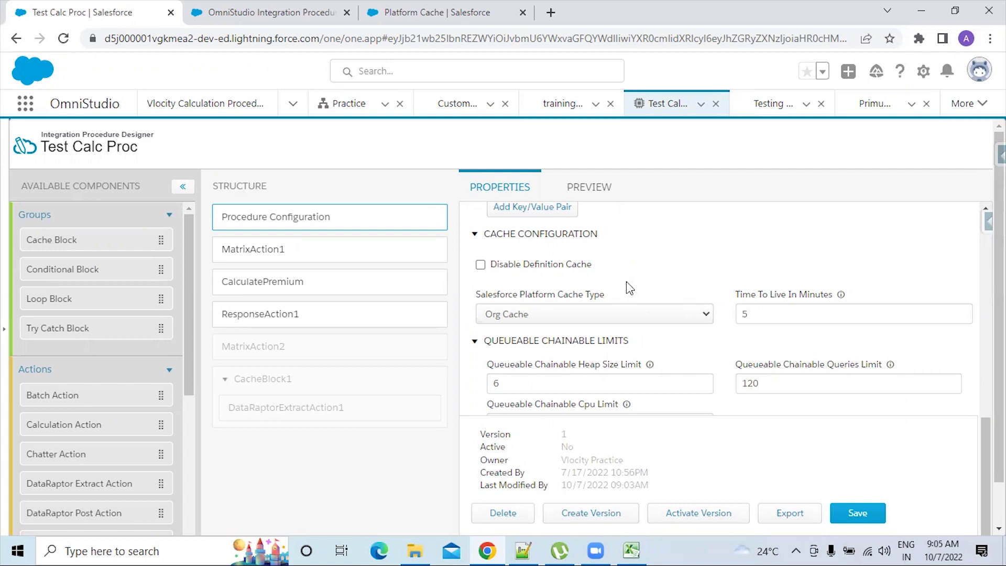
Add a Cache Block to the procedure structure between MatrixAction2 and CacheBlock1.
scroll(643, 319, down, 1)
scroll(647, 335, up, 4)
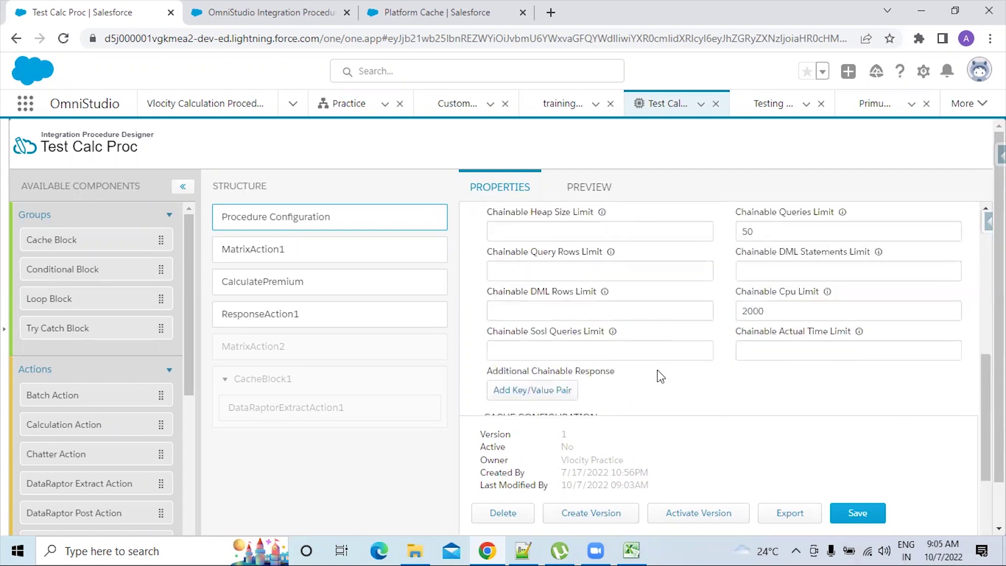
scroll(658, 370, down, 3)
scroll(658, 365, up, 6)
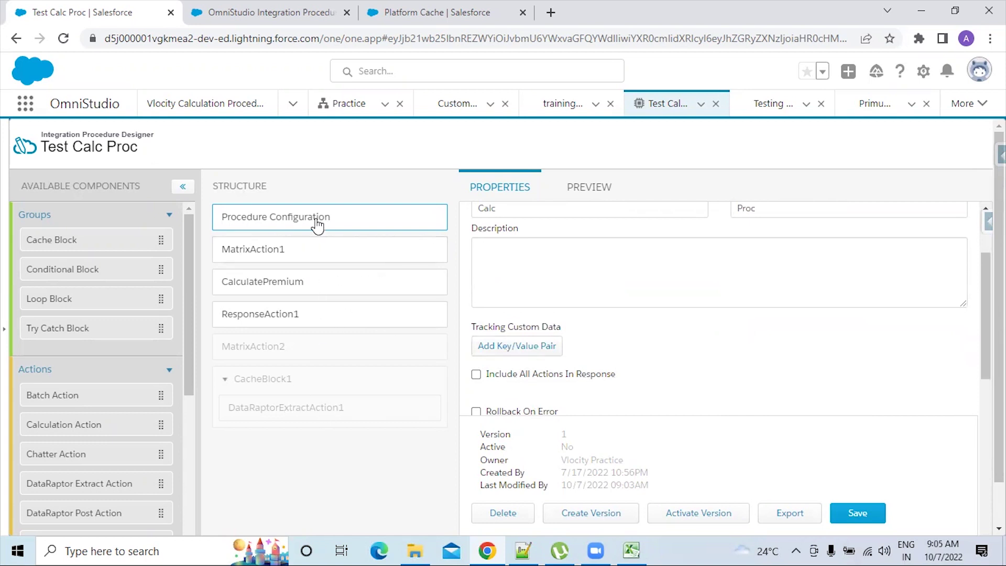
scroll(714, 356, up, 1)
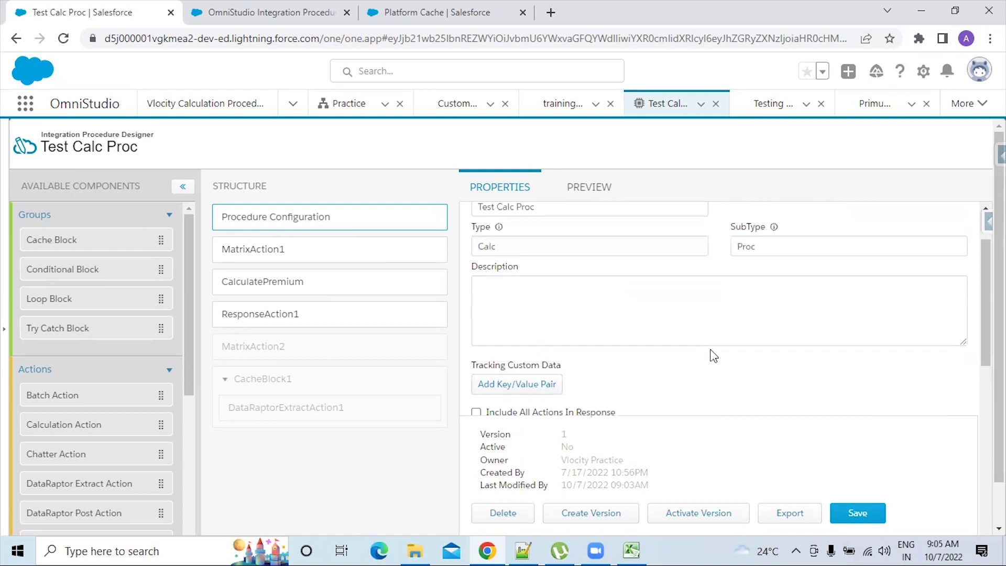
scroll(714, 356, up, 2)
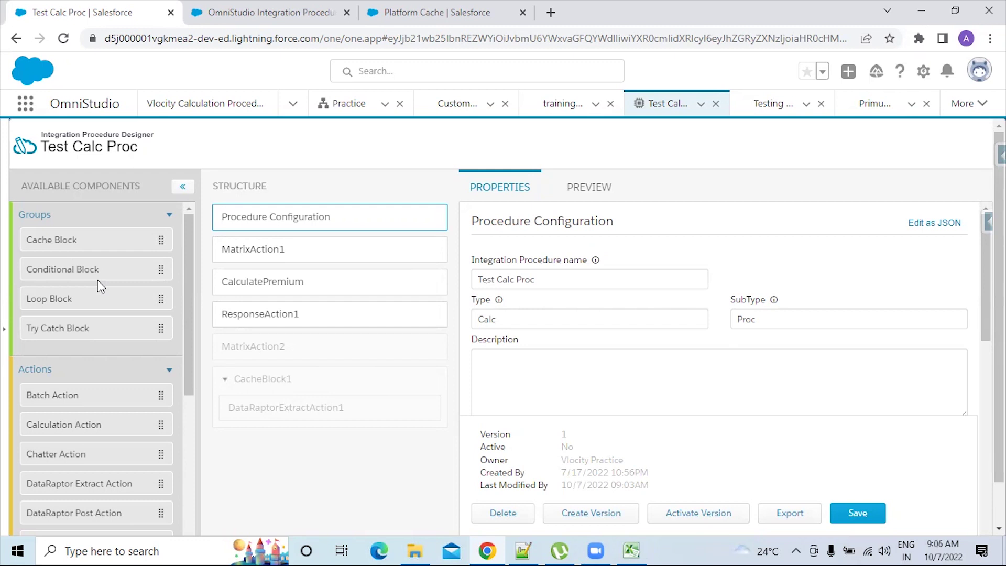
drag(161, 239, 382, 353)
Reopen the Procedure Configuration and review its cache type and time-to-live settings.
click(321, 220)
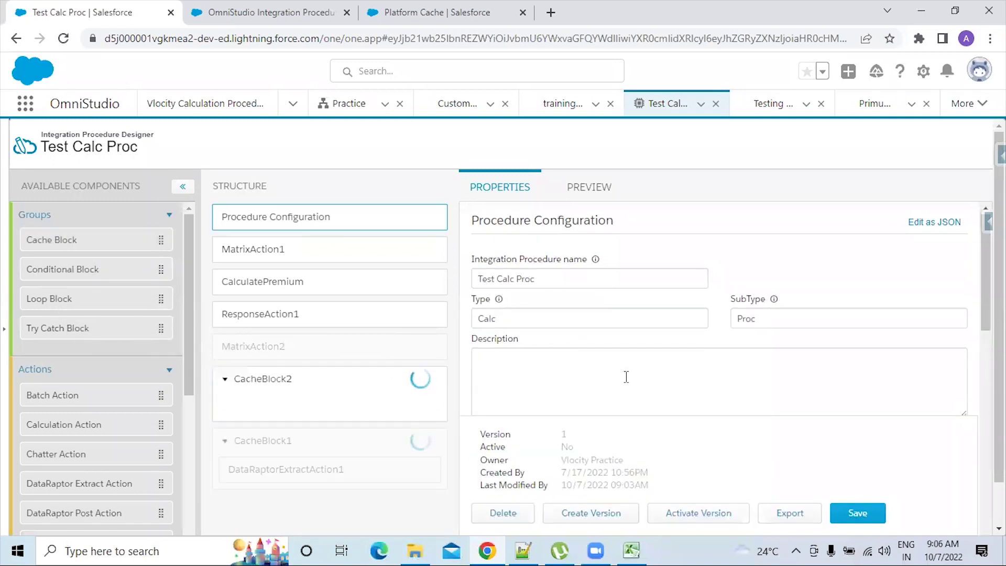
scroll(447, 324, down, 5)
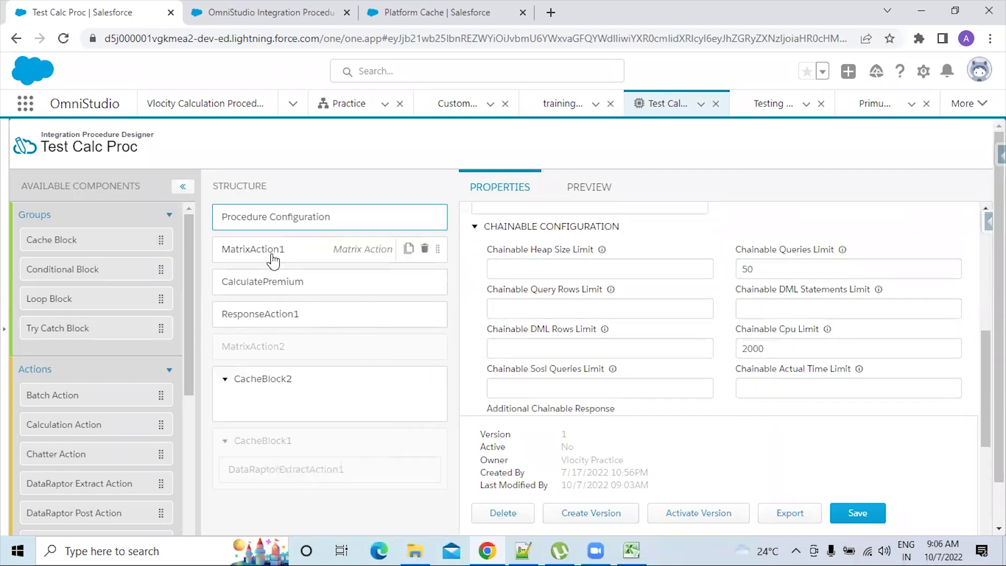
scroll(737, 289, down, 5)
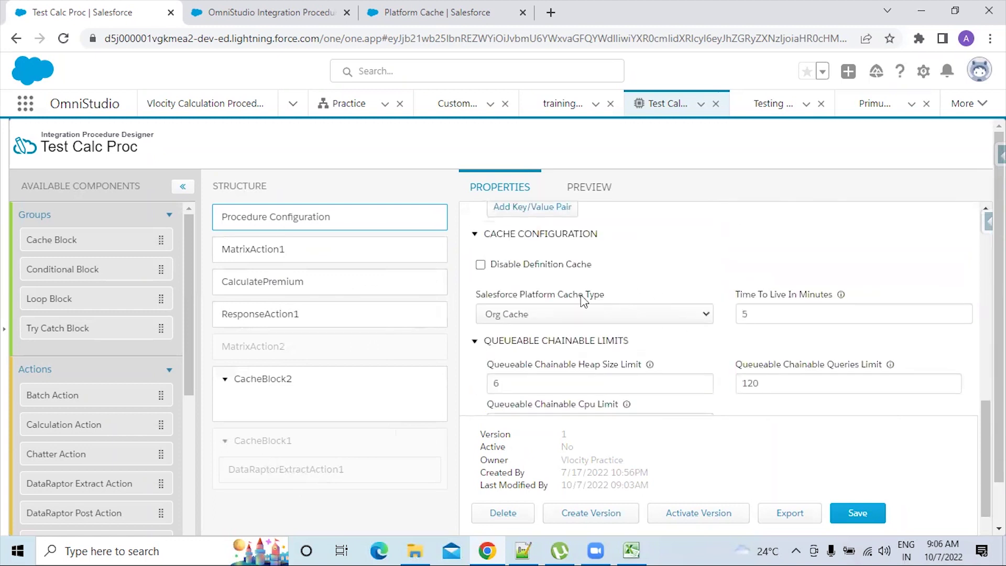
Disable the definition cache and clear the Salesforce Platform Cache Type in the procedure's cache configuration.
click(481, 265)
click(695, 316)
key(Return)
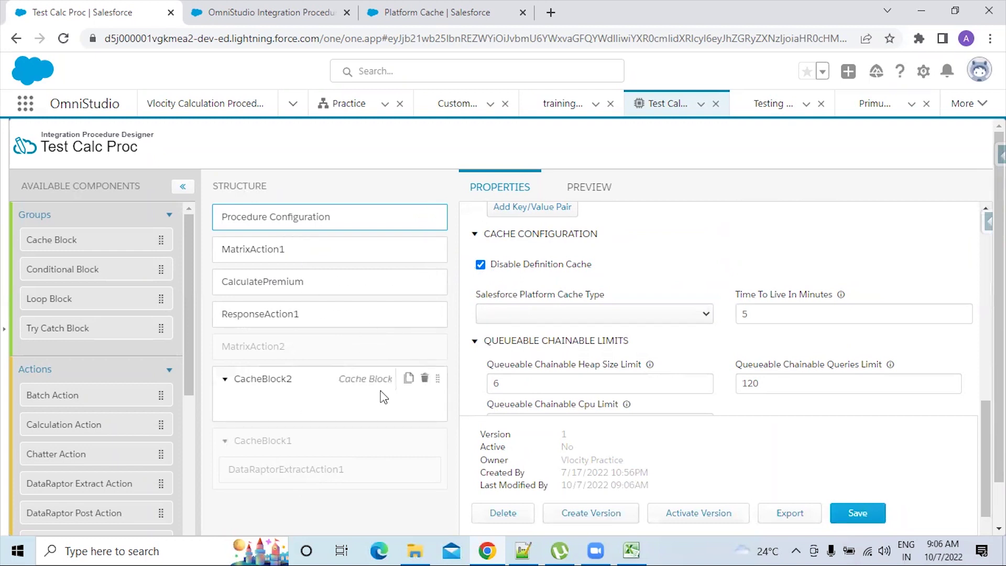
Delete the empty CacheBlock2 from the procedure structure.
scroll(335, 352, down, 1)
scroll(338, 353, down, 1)
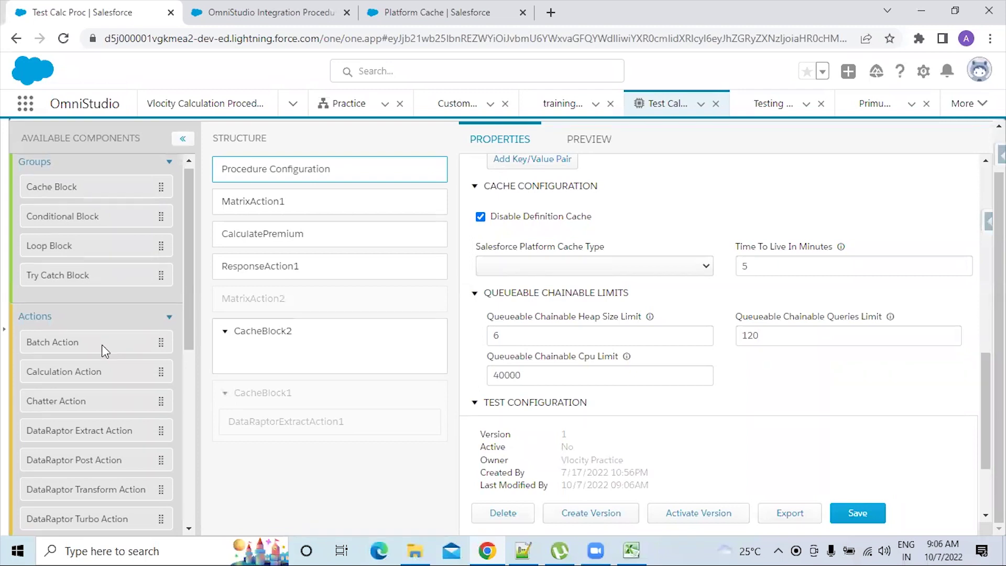
scroll(105, 348, down, 2)
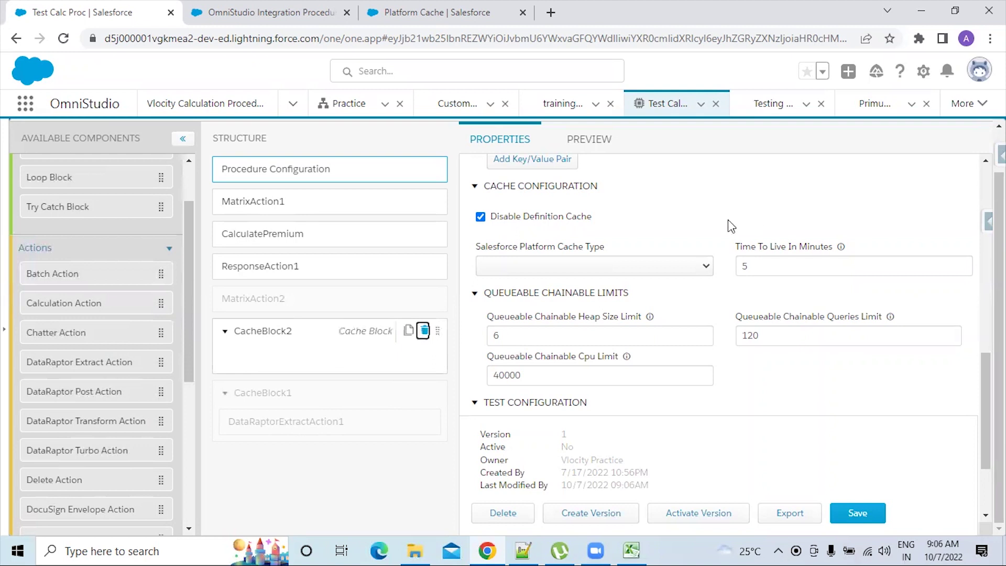
key(Return)
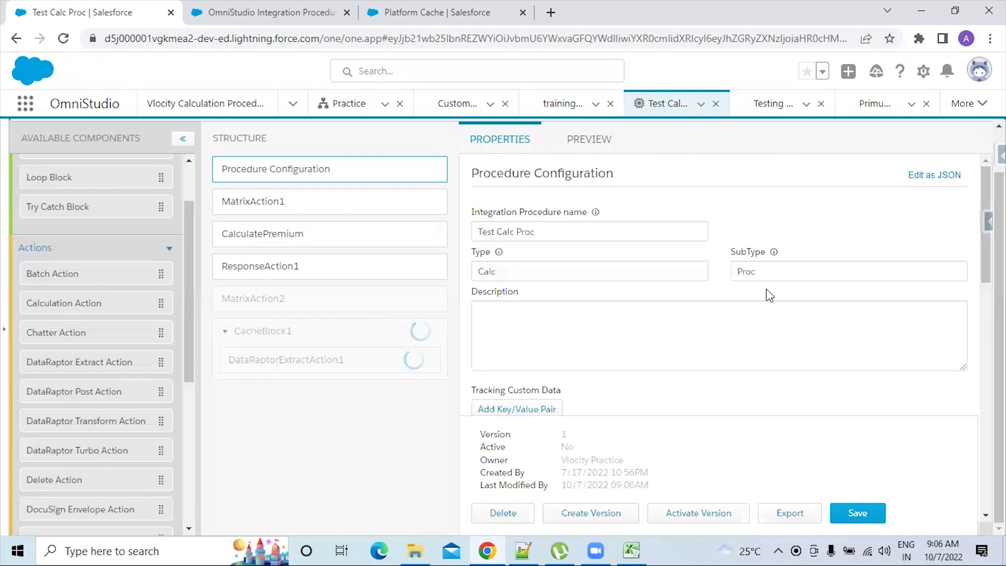
Activate CacheBlock1 and set its Salesforce Platform Cache Type to Org Cache.
click(317, 343)
click(869, 177)
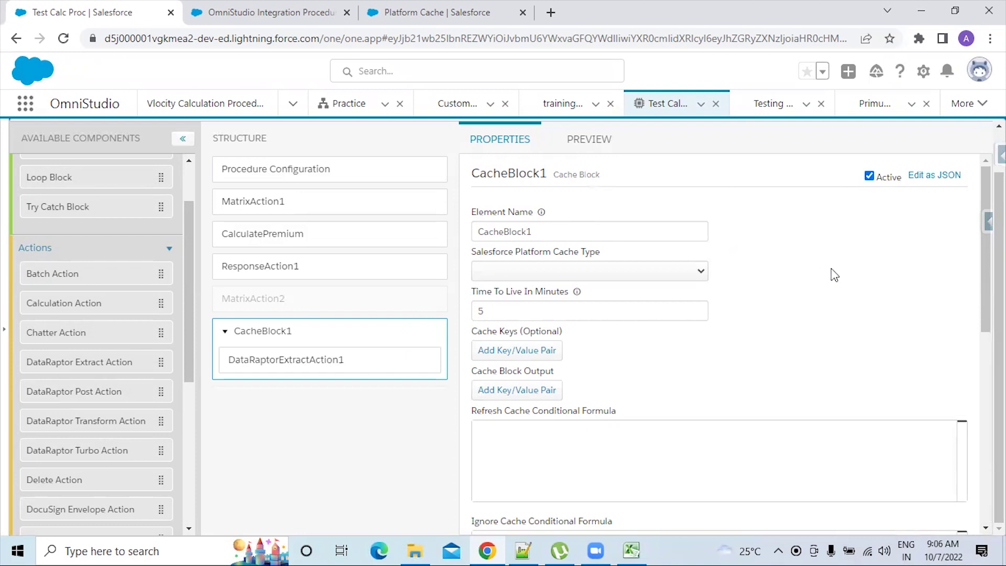
mouse_move(295, 342)
double_click(528, 232)
click(496, 269)
drag(711, 278, 699, 272)
click(629, 270)
key(Down)
key(alt+Down)
click(582, 299)
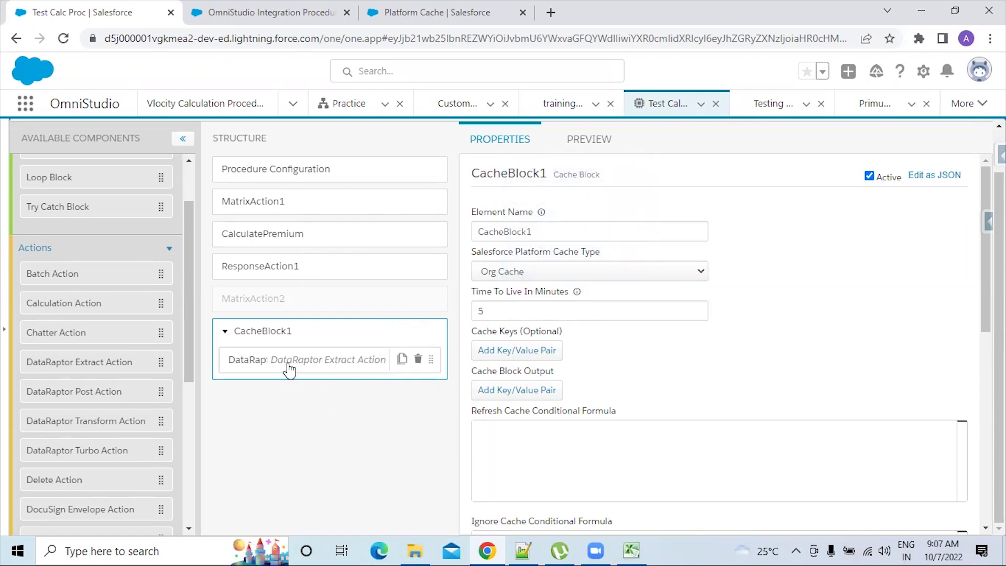
Delete DataRaptorExtractAction1 from CacheBlock1 and add a new DataRaptor Extract Action inside the block.
click(244, 368)
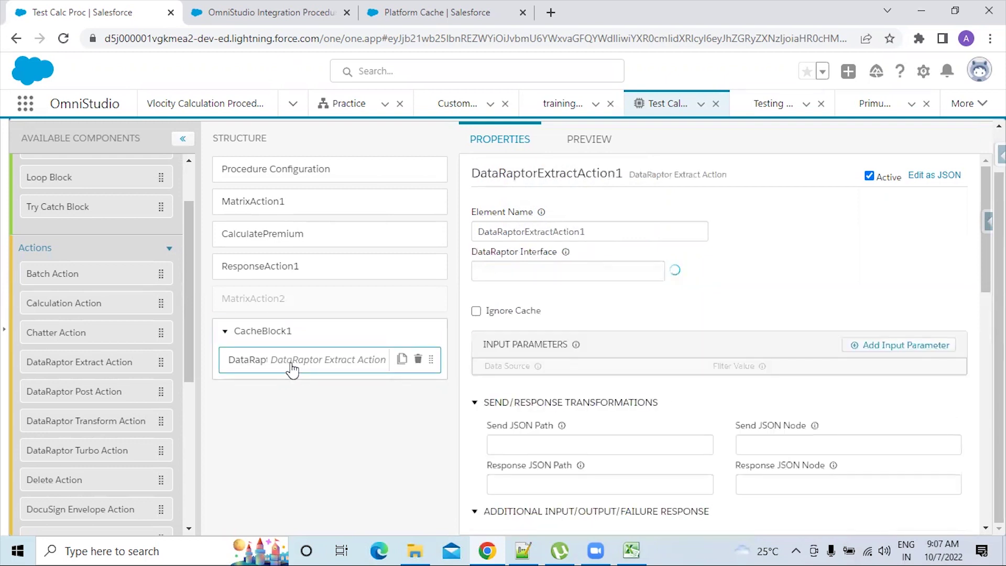
click(417, 362)
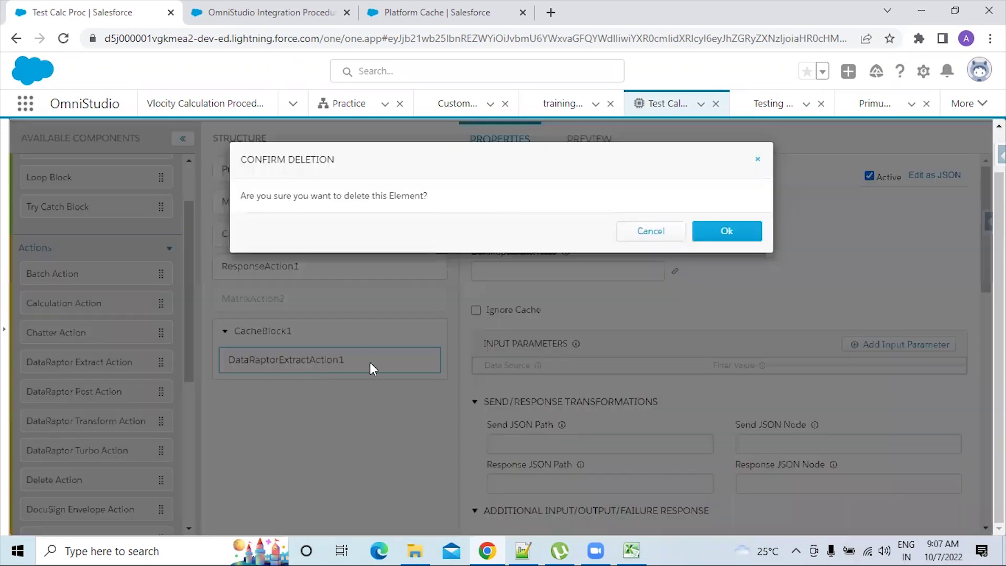
click(332, 364)
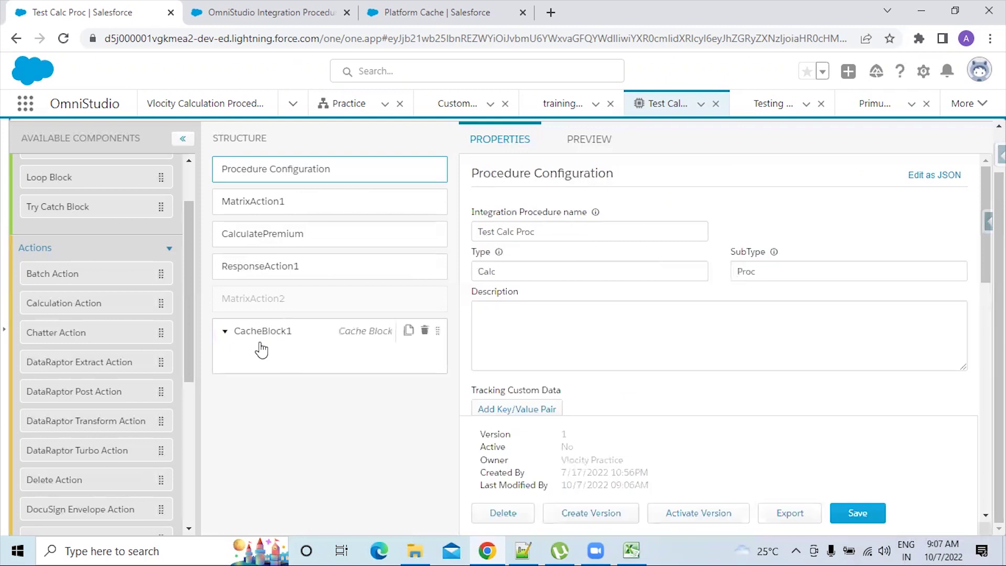
drag(157, 363, 380, 353)
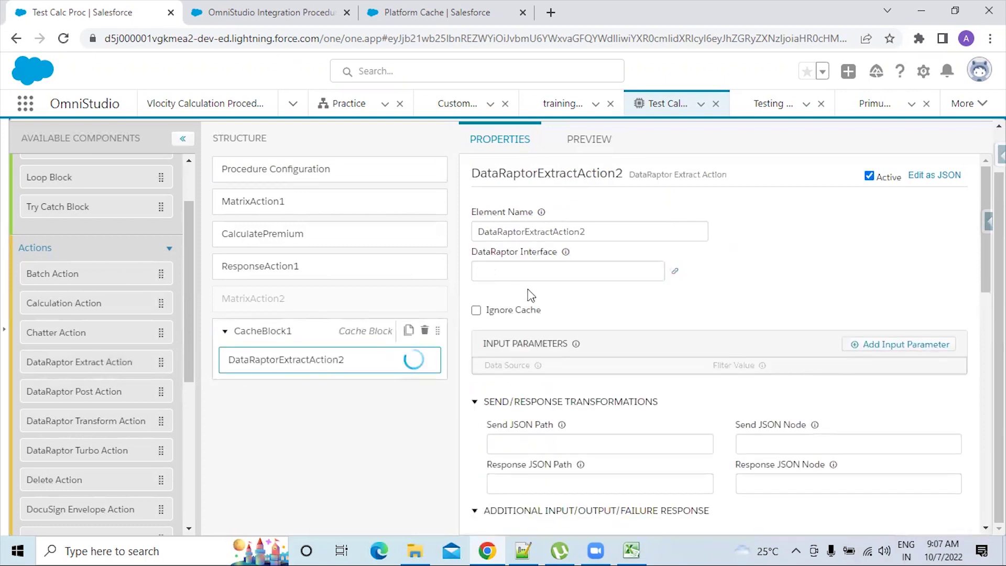
Rename the cache block CacheBlock1 as CacheMasterData.
double_click(573, 231)
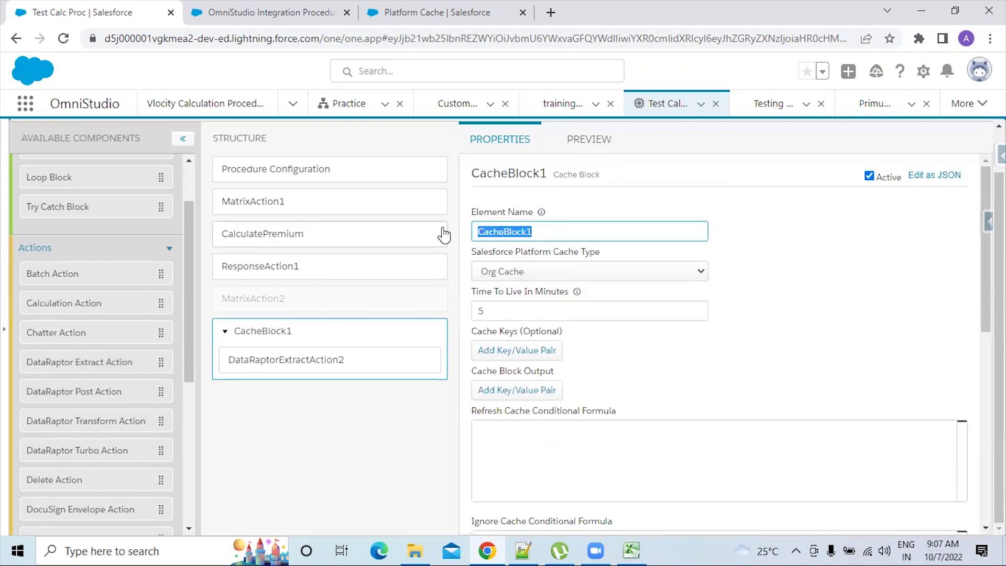
key(End)
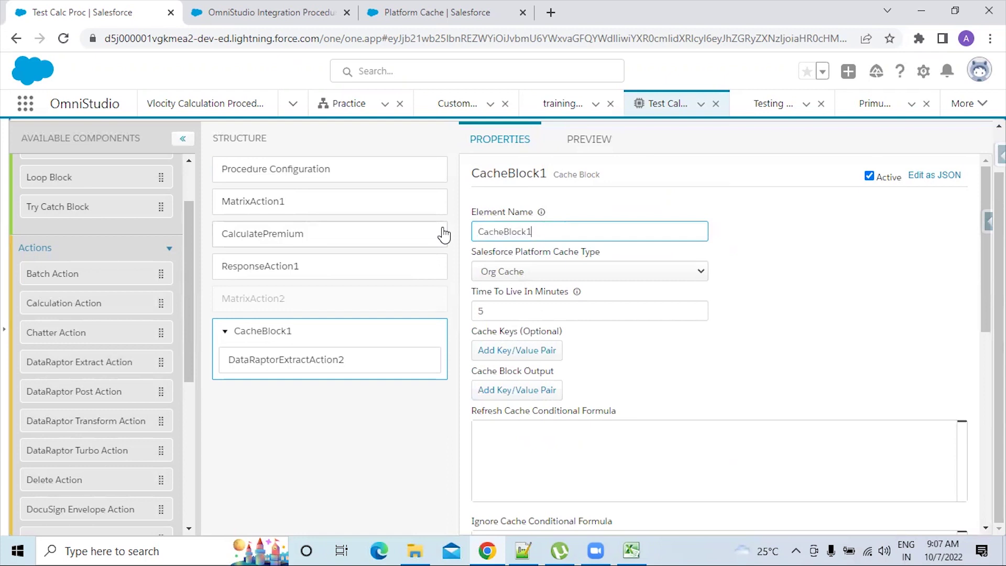
key(BackSpace)
key(BackSpace)
key(BackSpace)
key(BackSpace)
key(BackSpace)
key(BackSpace)
text(Ma)
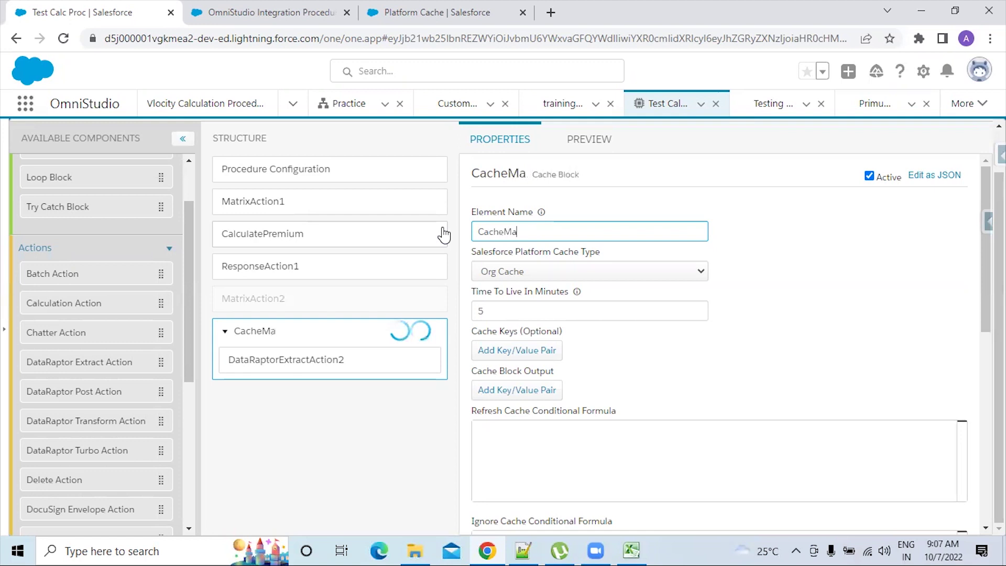
text(sterData)
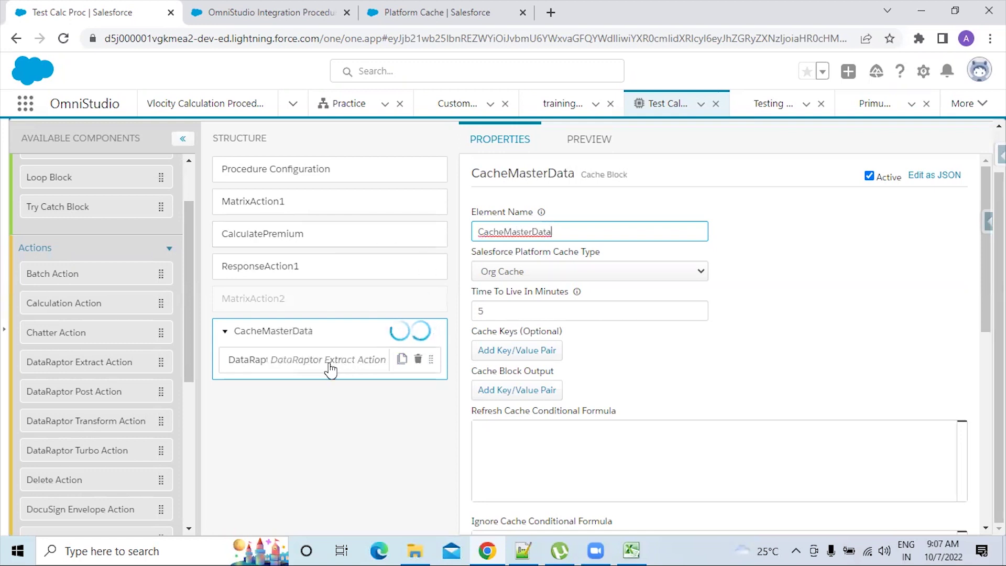
Rename the DataRaptor Extract Action inside the cache block as GetDatafromMasterTable.
click(338, 366)
click(607, 238)
key(ctrl+a)
text(GetD)
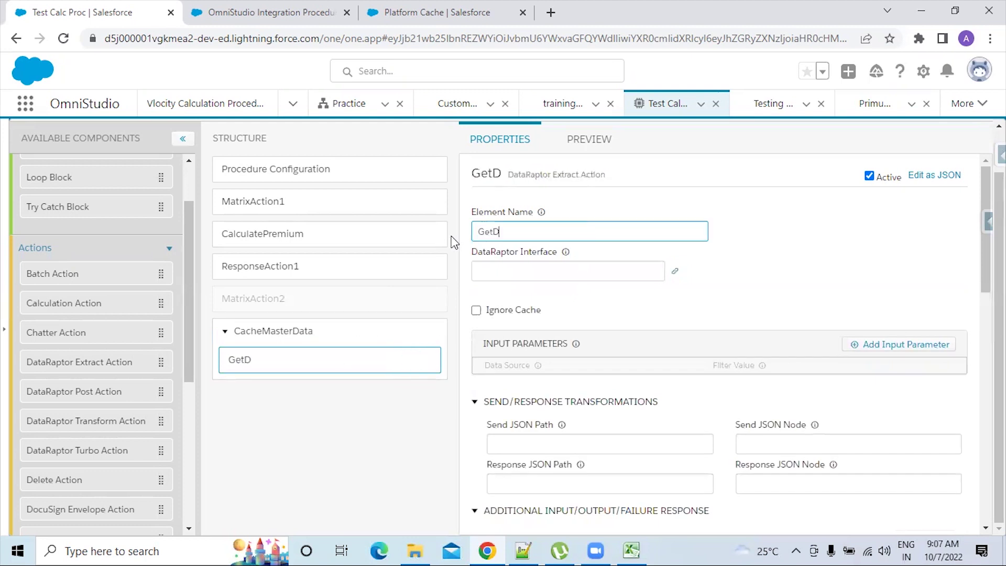
text(atafr)
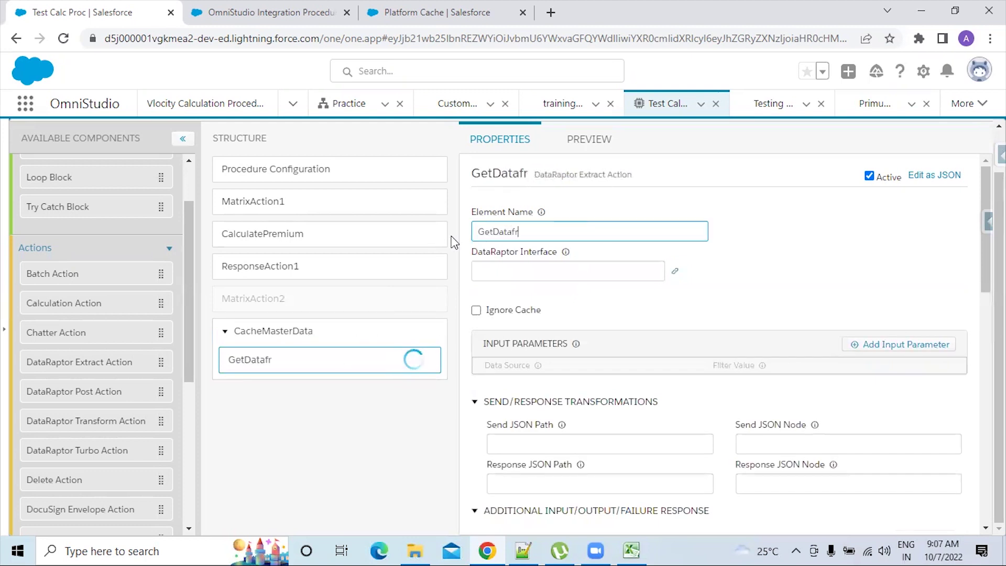
text(omMa)
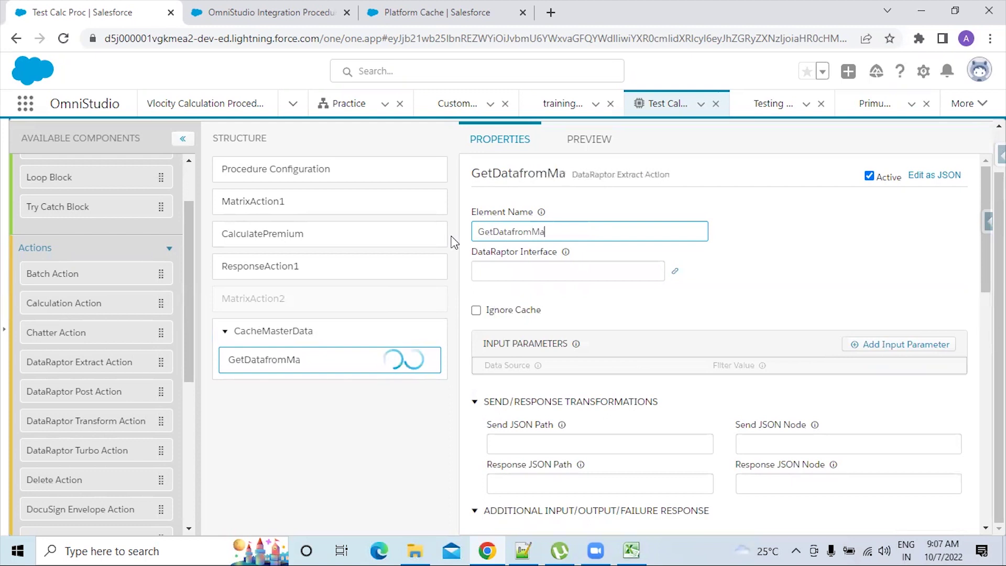
text(sterTable)
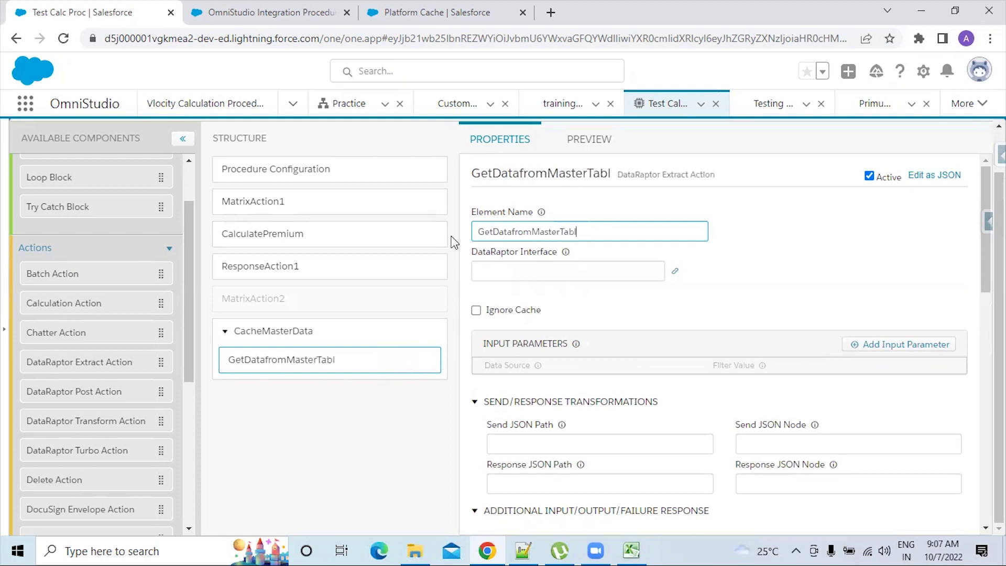
click(757, 269)
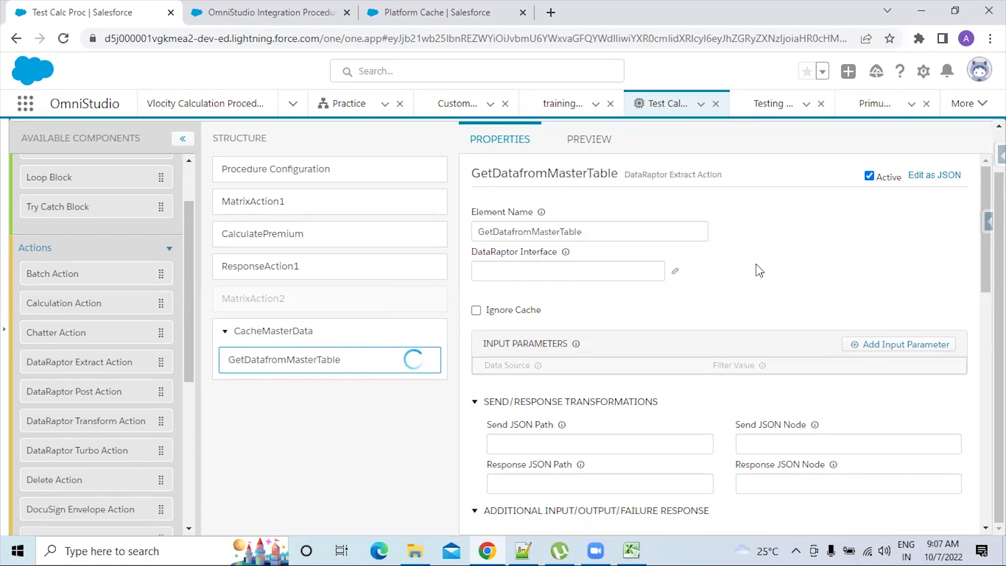
Set the DataRaptor Interface of GetDatafromMasterTable to AccountFetch.
click(579, 270)
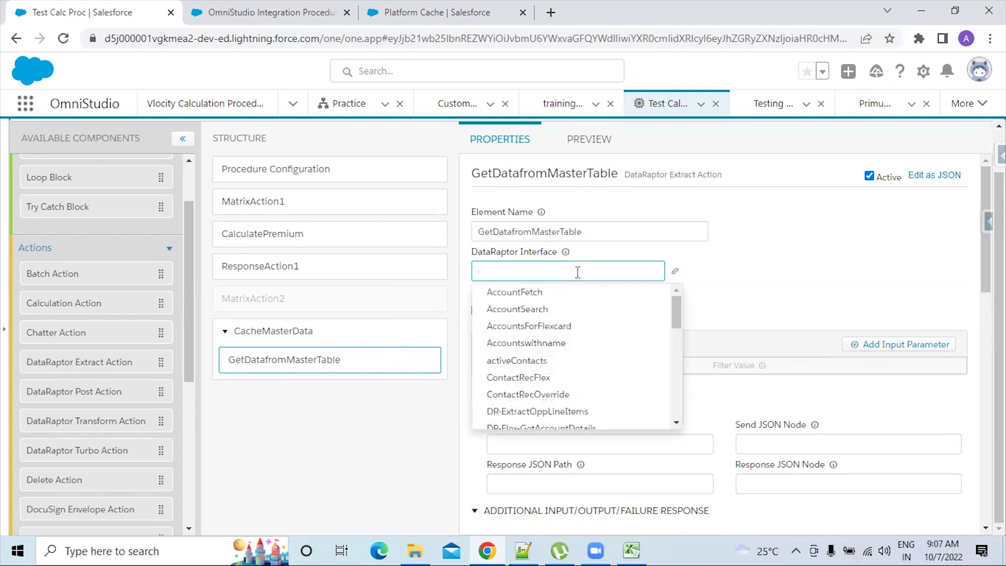
click(580, 292)
click(774, 280)
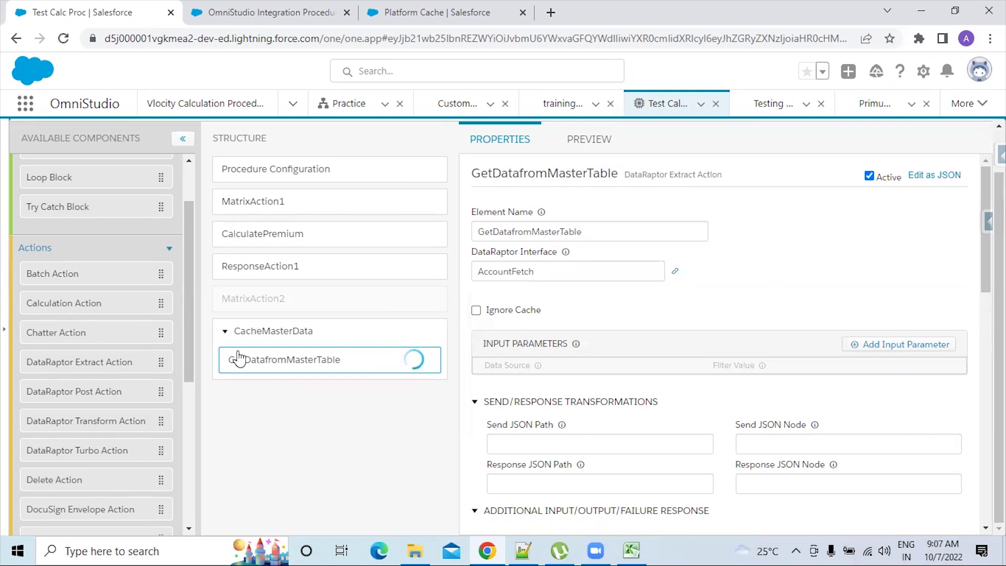
Review the properties of the CacheMasterData block and of the GetDatafromMasterTable action inside it.
click(266, 336)
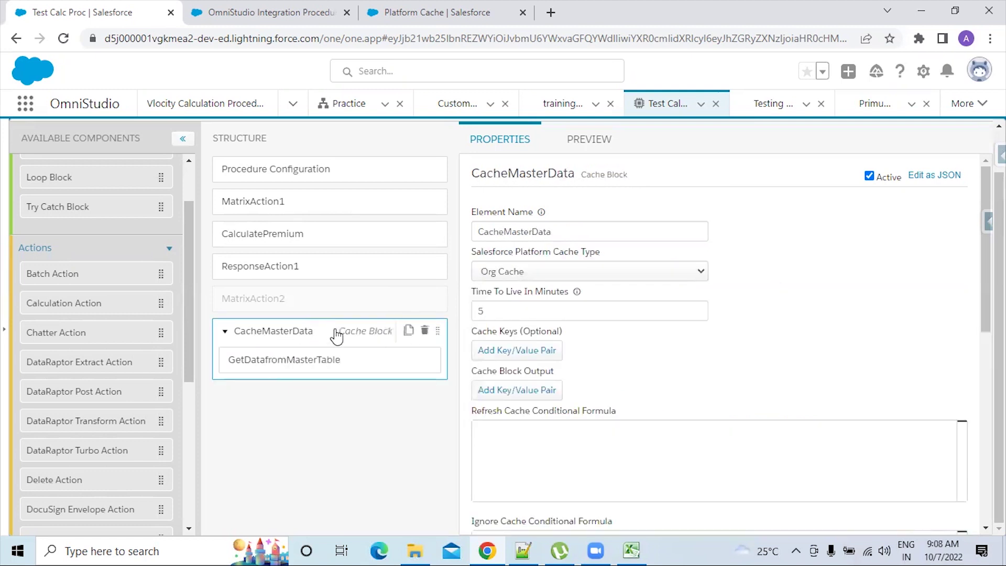
click(268, 364)
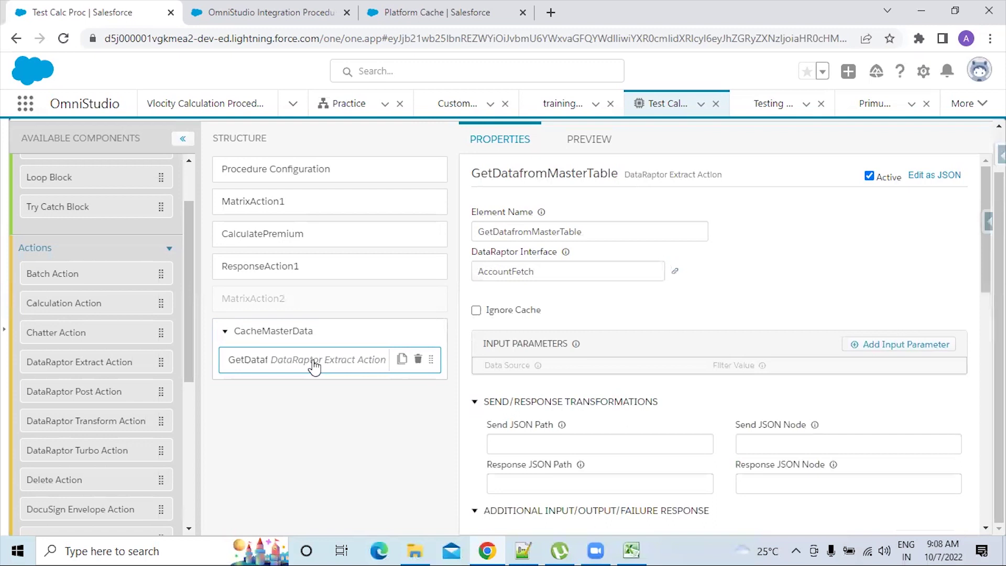
scroll(725, 406, down, 2)
scroll(685, 442, down, 3)
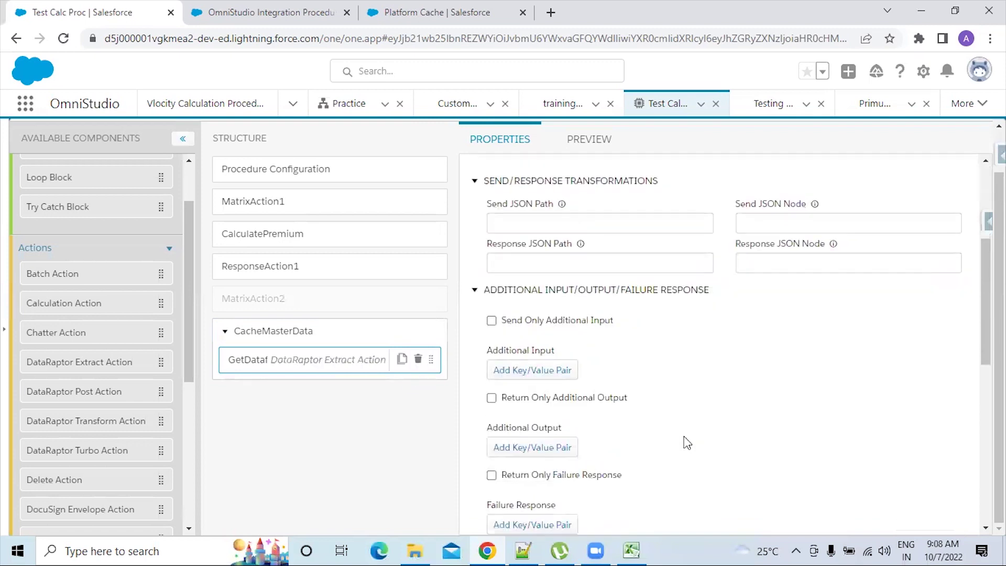
scroll(622, 346, up, 4)
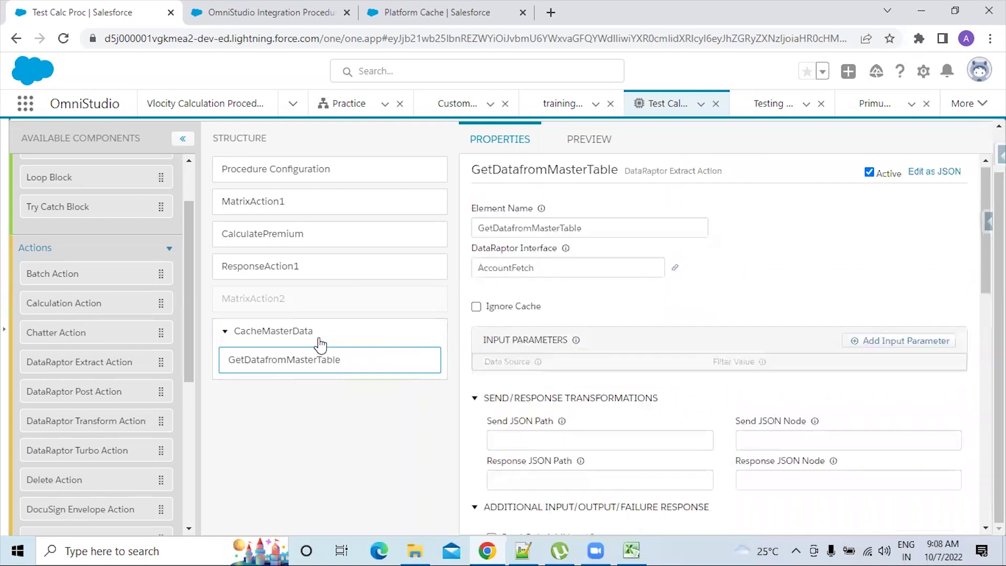
click(321, 343)
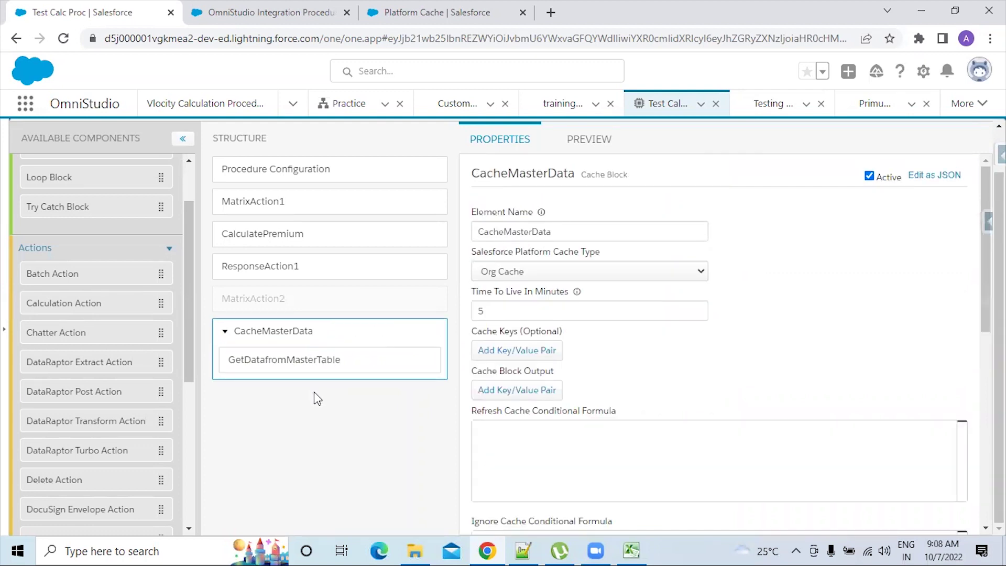
Add an Email Action to the procedure structure below the CacheMasterData block.
scroll(314, 394, up, 1)
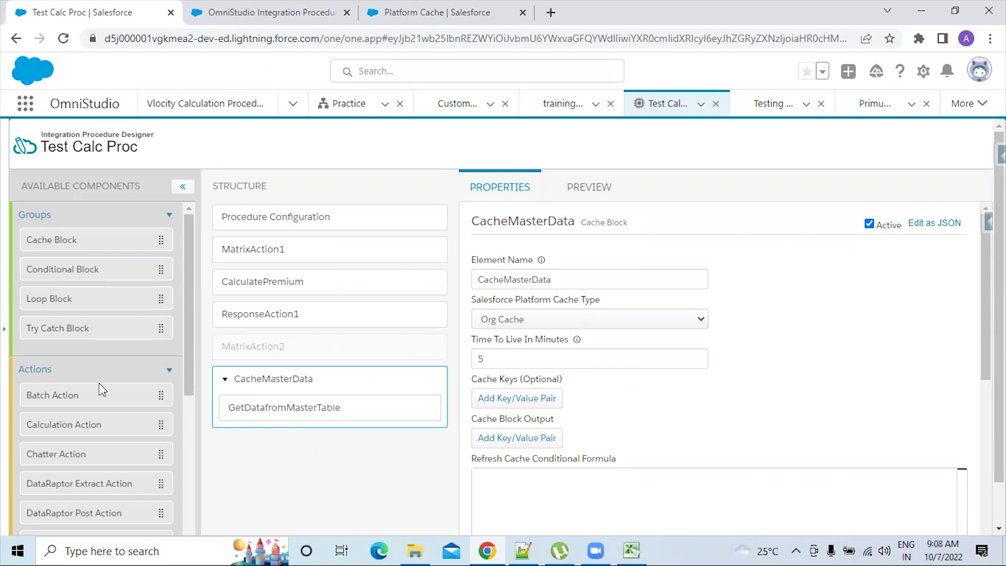
scroll(110, 330, down, 5)
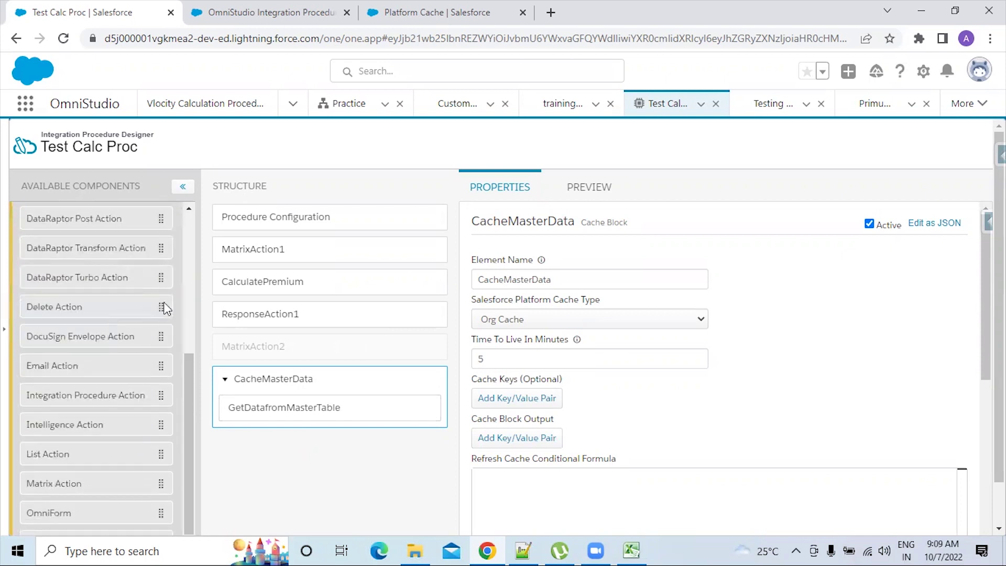
scroll(162, 292, down, 2)
drag(162, 291, 325, 467)
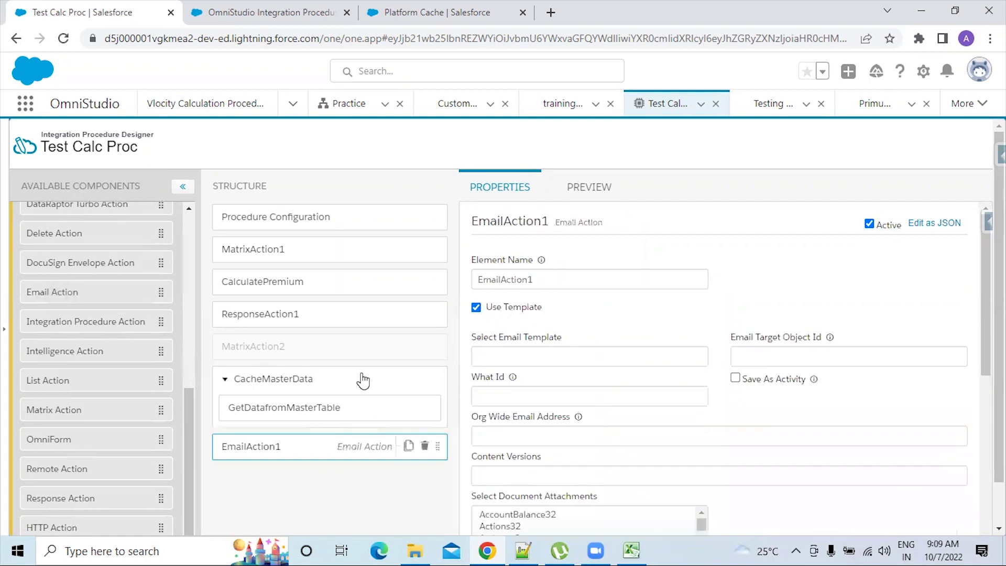
Deactivate the CacheMasterData cache block and the EmailAction1 element.
click(869, 224)
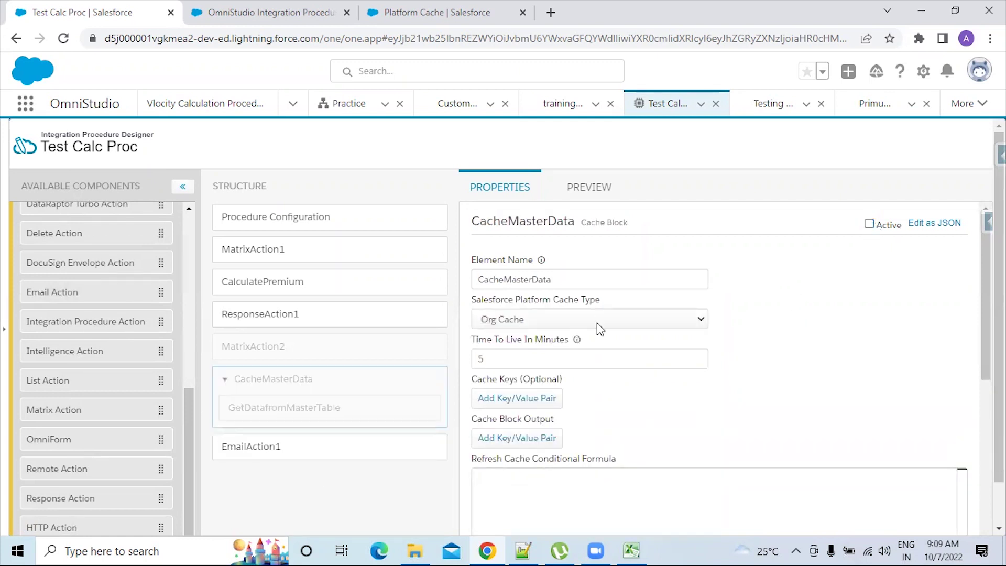
click(332, 451)
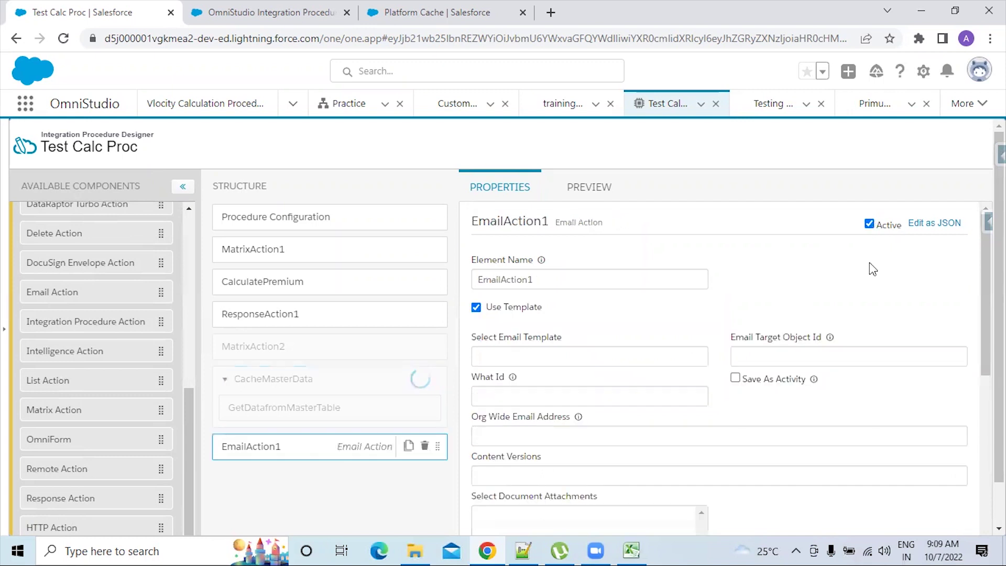
click(870, 224)
Review the chainable, cache, queueable and test settings in the Procedure Configuration of Test Calc Proc.
click(285, 220)
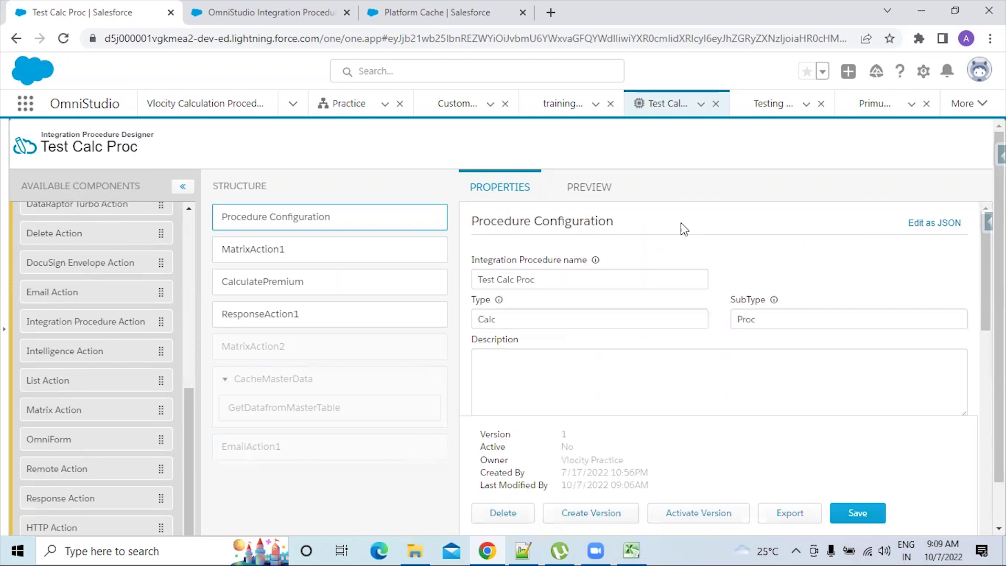
scroll(676, 240, down, 1)
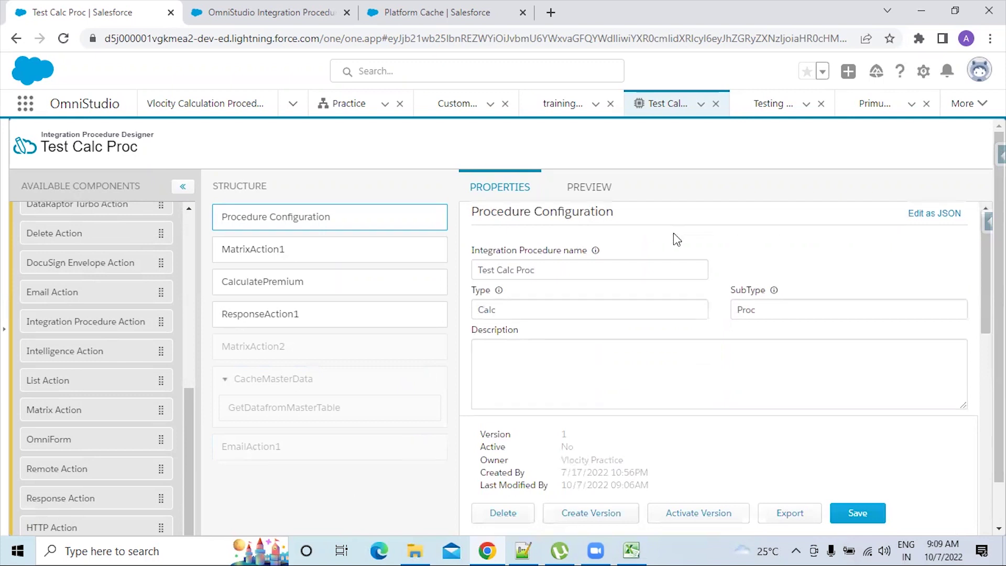
scroll(676, 240, down, 5)
scroll(675, 237, down, 5)
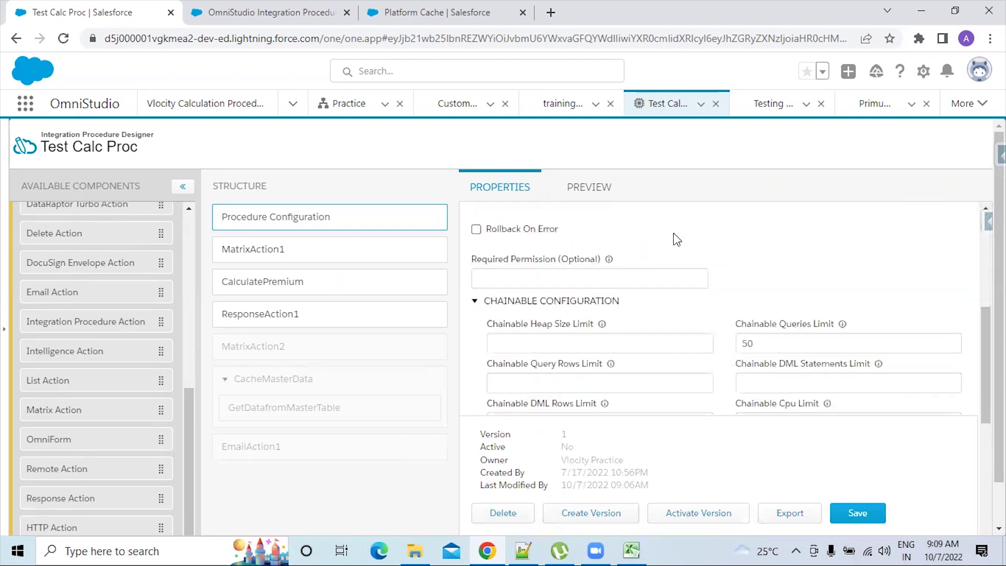
scroll(674, 232, down, 3)
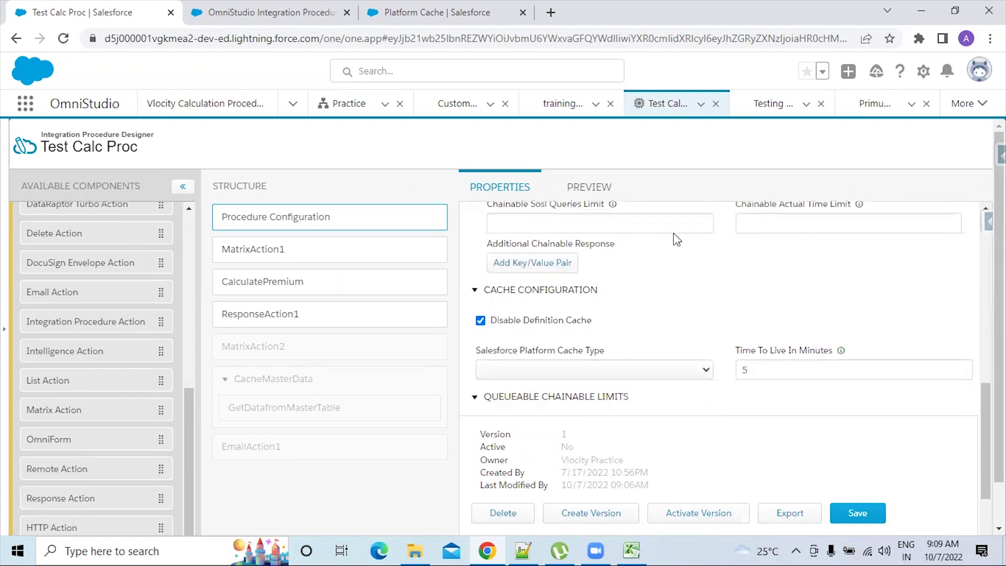
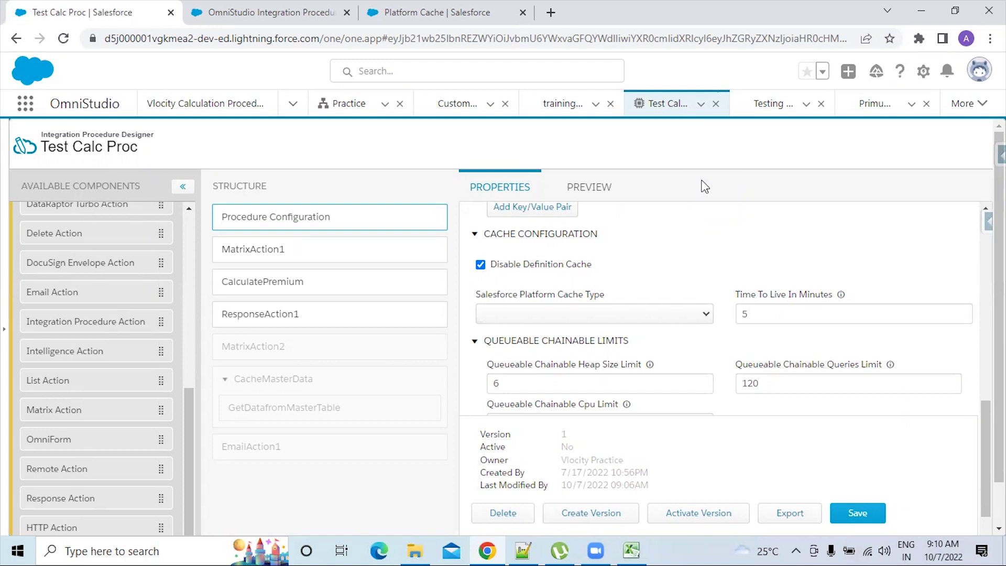
click(677, 234)
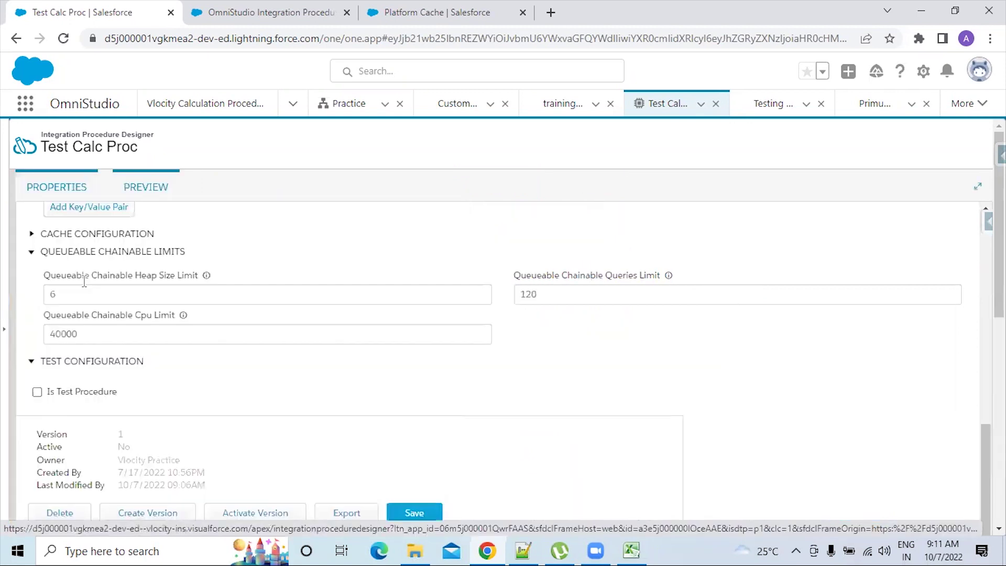
click(61, 189)
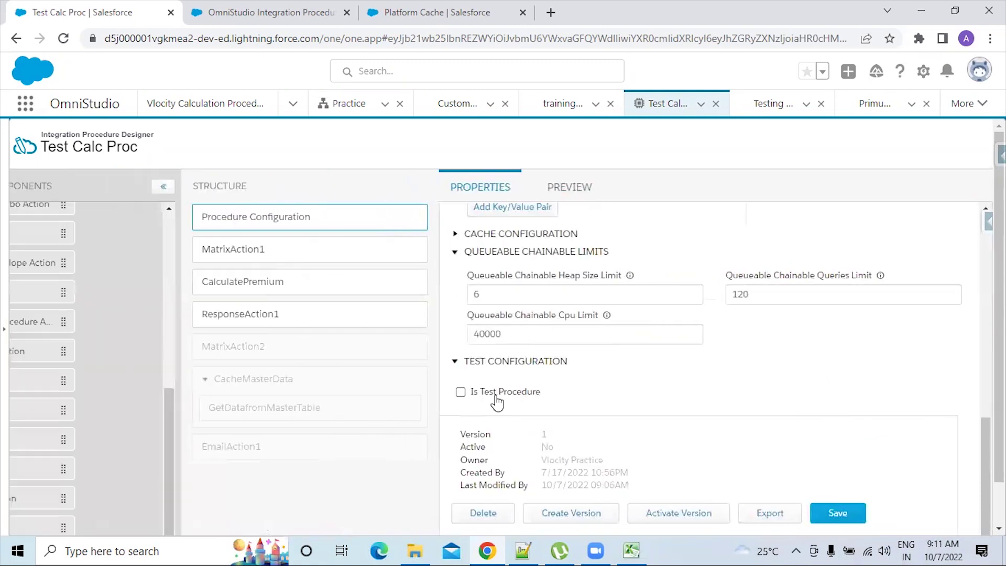
Open Paint, draw a rounded rectangle about 214 × 139 px and label it OS inside.
key(super+r)
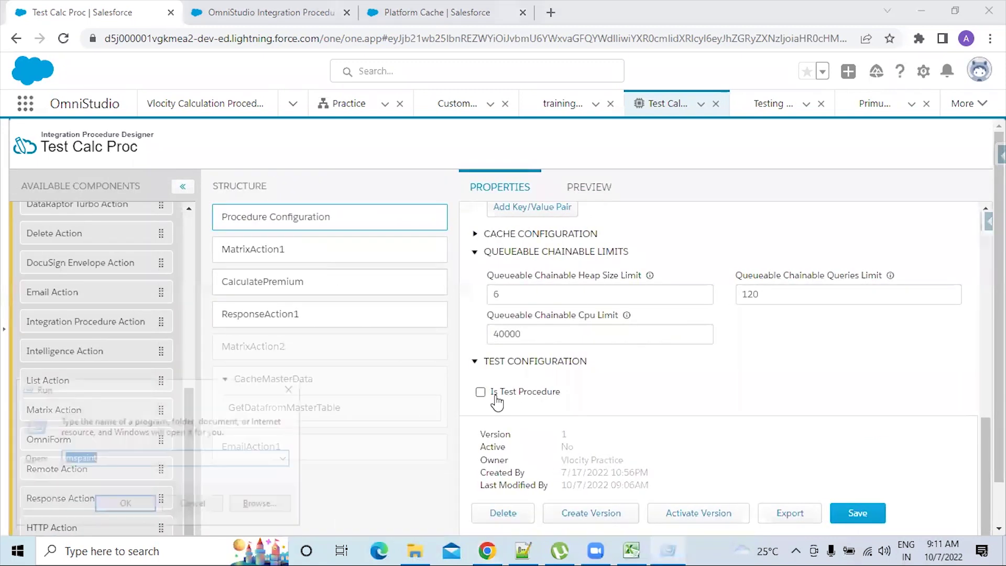
key(Return)
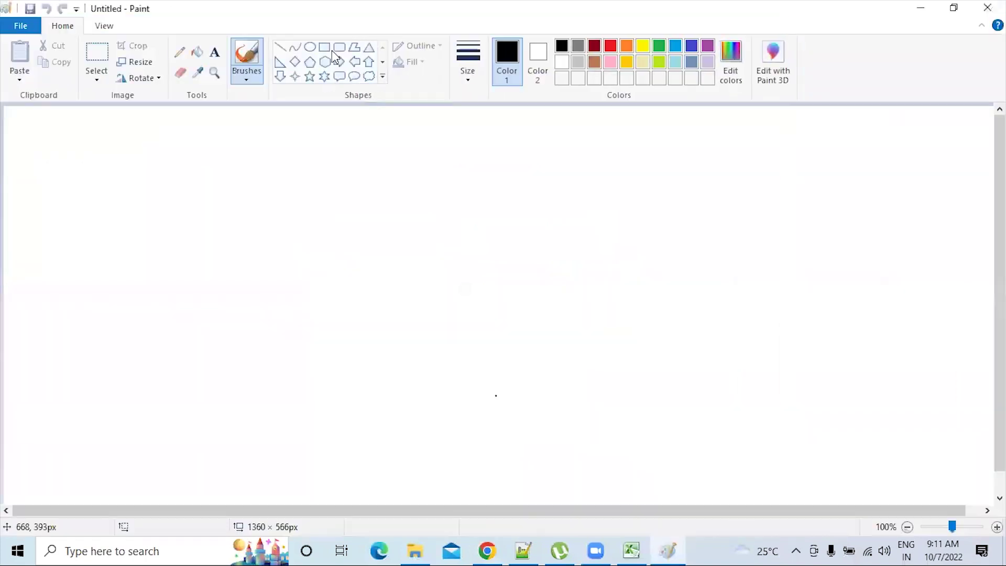
click(339, 46)
drag(205, 199, 363, 300)
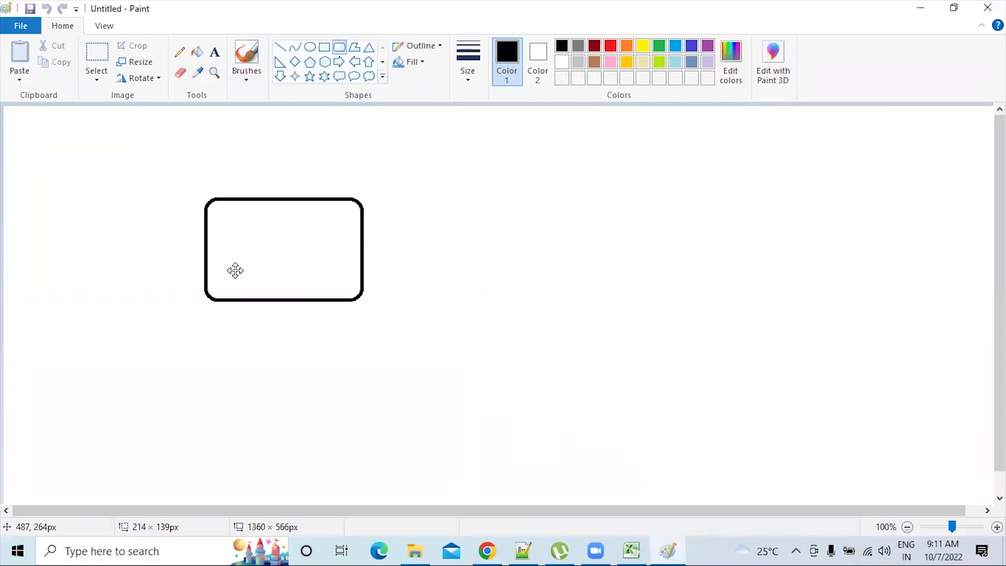
click(215, 53)
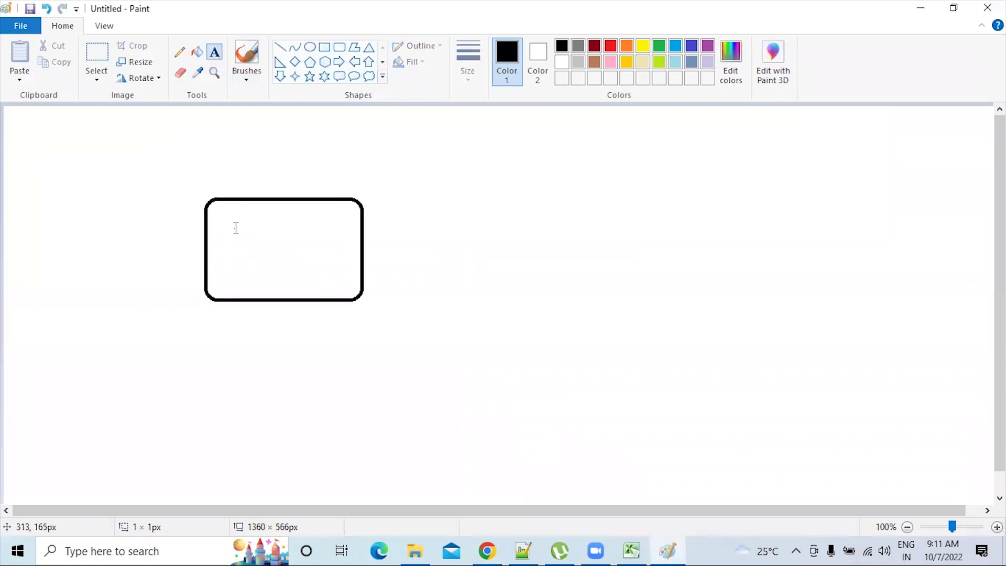
click(233, 217)
text(OS)
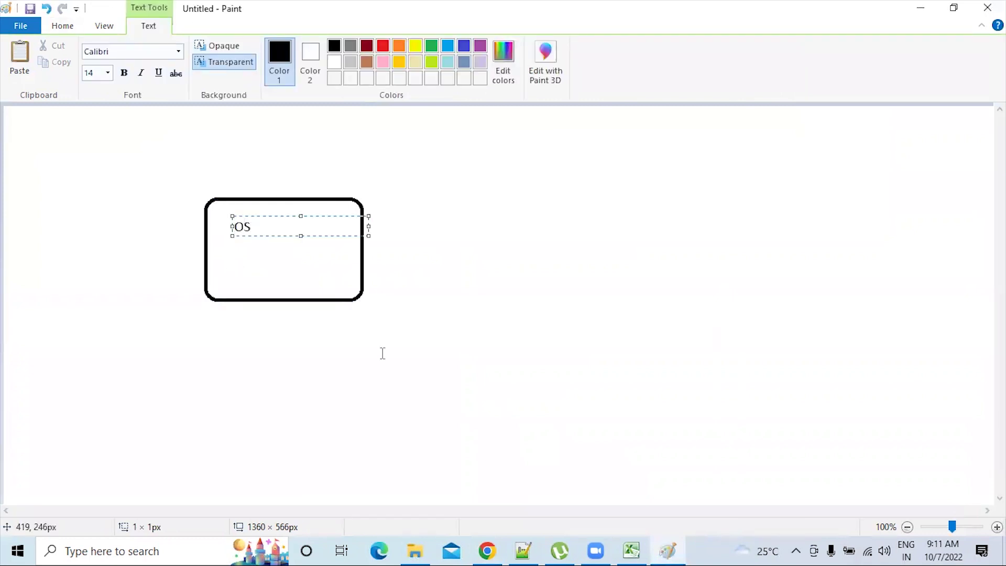
click(381, 351)
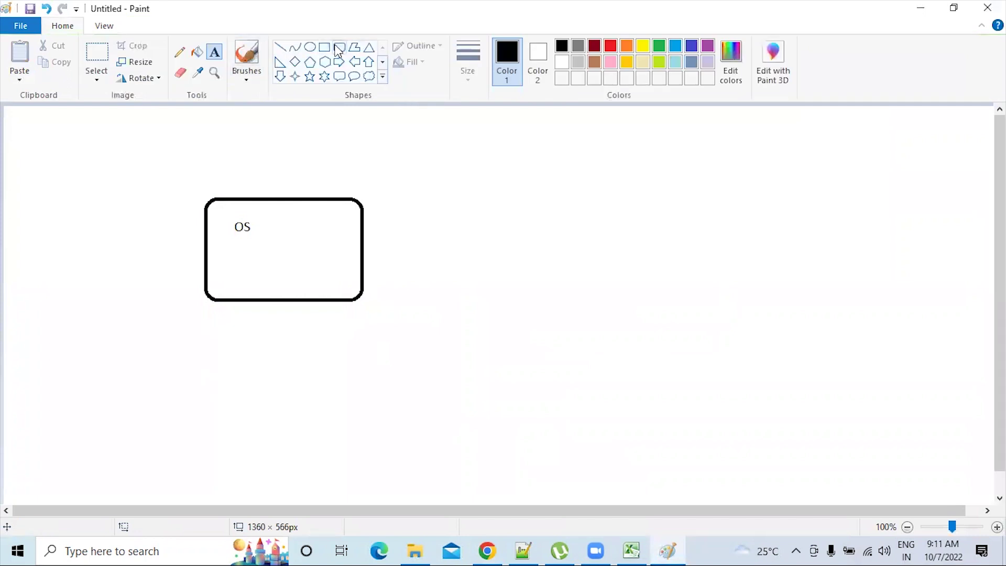
Draw a tall rectangle about 167 × 291 px to the right of the OS box and label it IP.
click(324, 47)
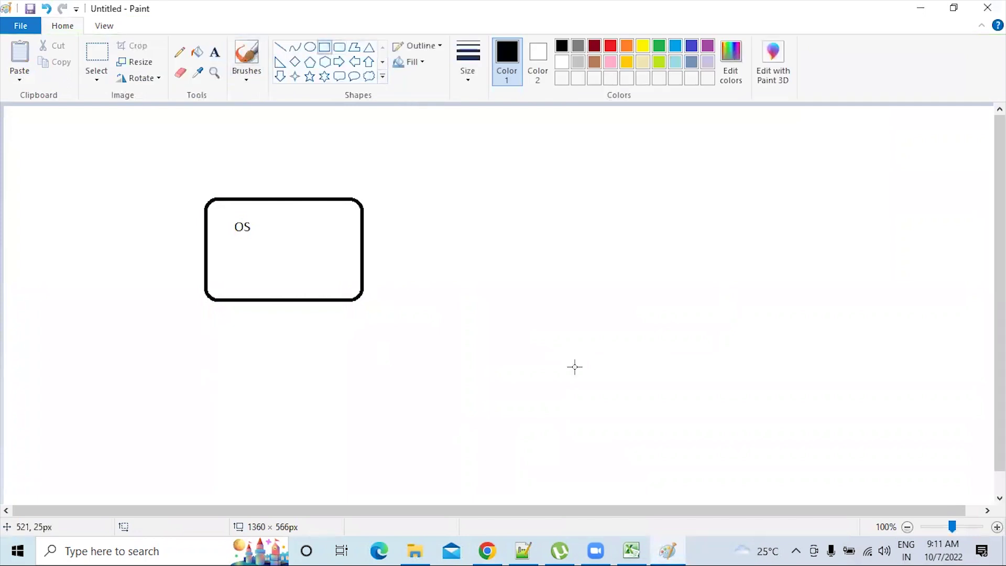
drag(470, 166, 593, 379)
click(214, 52)
click(489, 207)
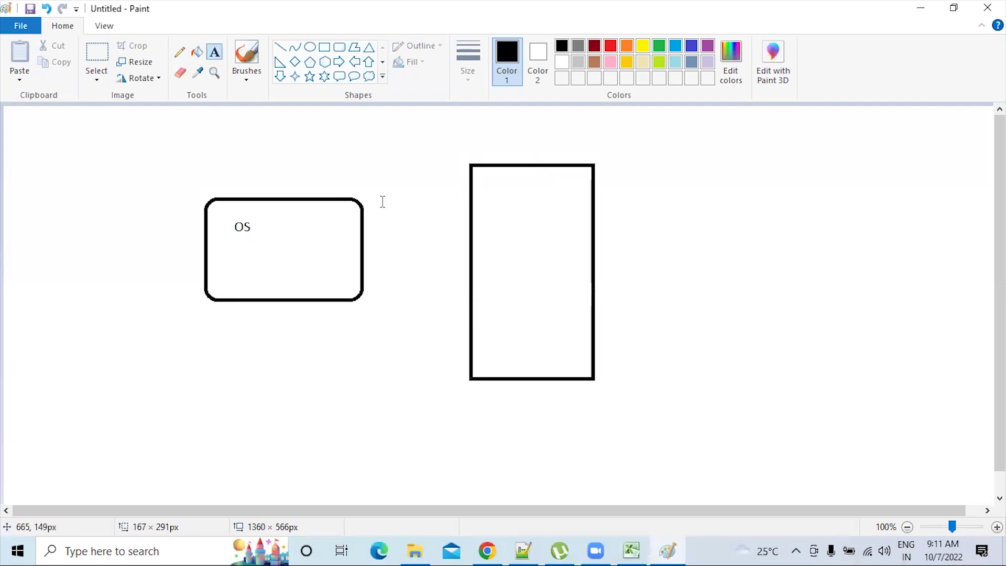
text(IP)
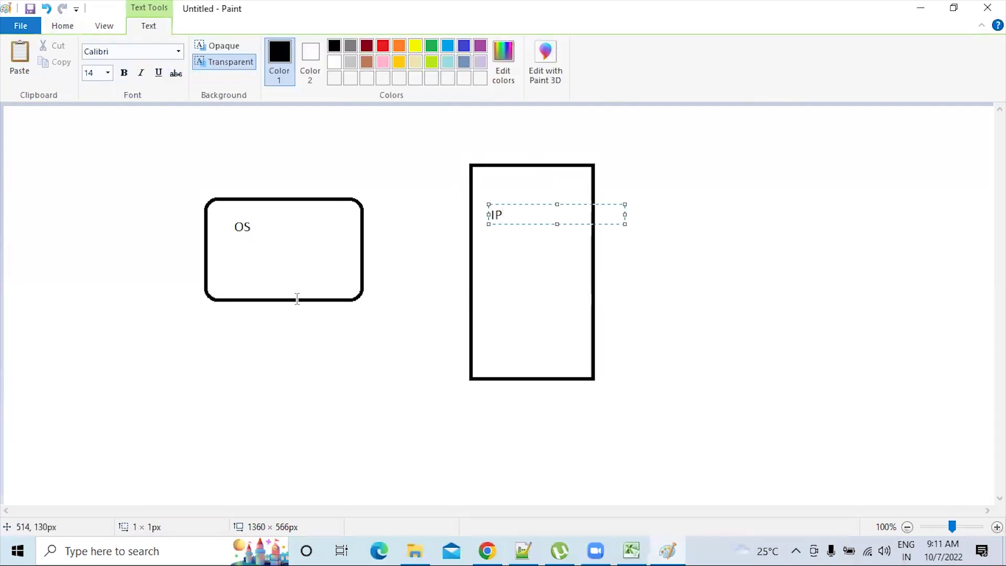
click(299, 359)
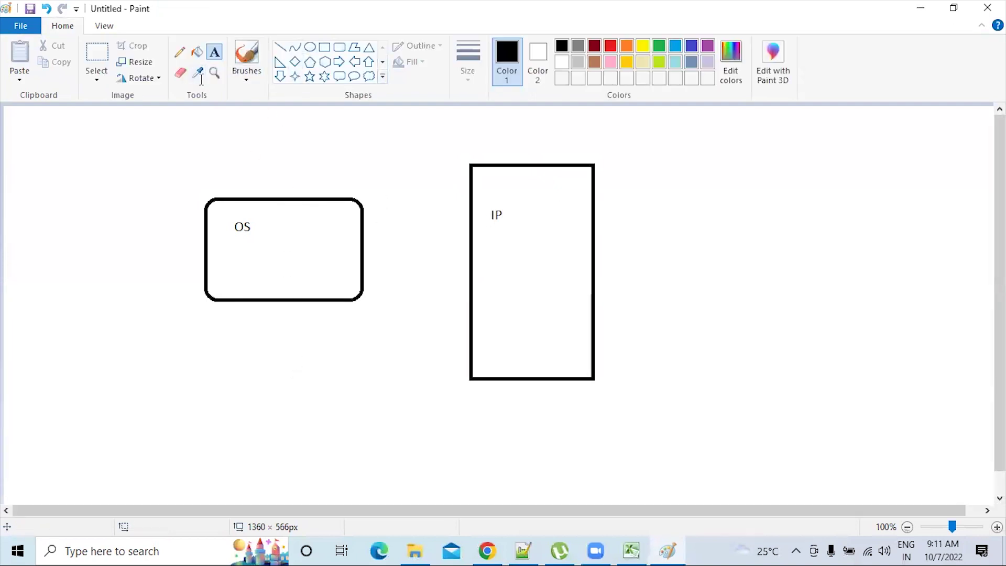
Add the text lines "Full Nama:", "Age:" and "Address:" below the OS label.
click(234, 255)
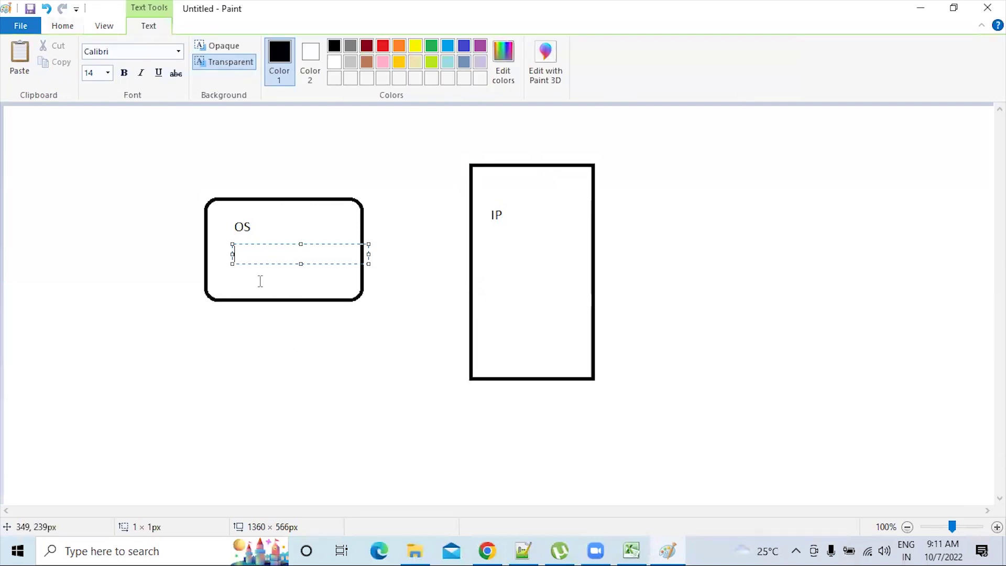
text(Full Nama:)
key(Return)
text(Age:)
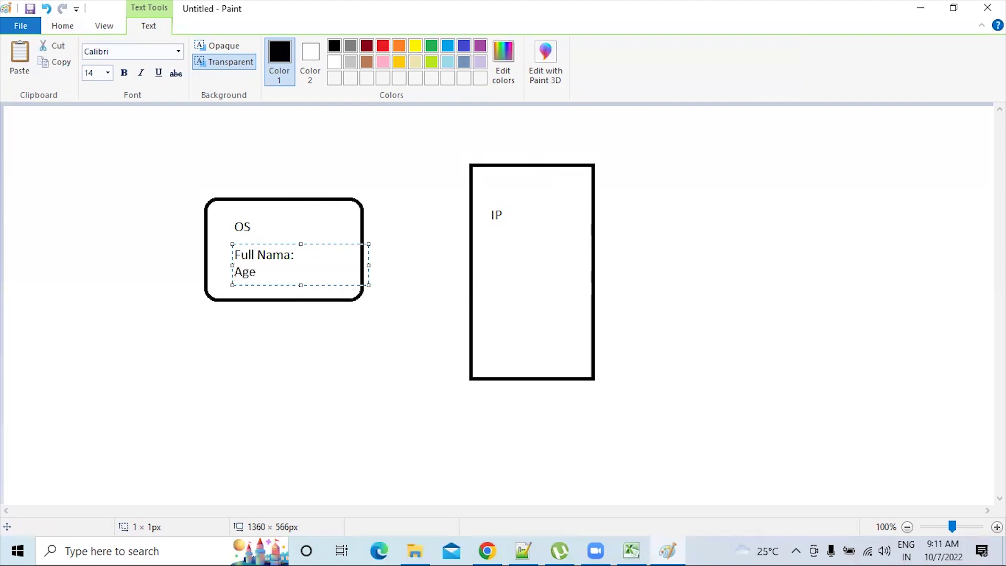
key(Return)
text(ag)
key(BackSpace)
key(BackSpace)
text(As)
key(BackSpace)
text(ddress)
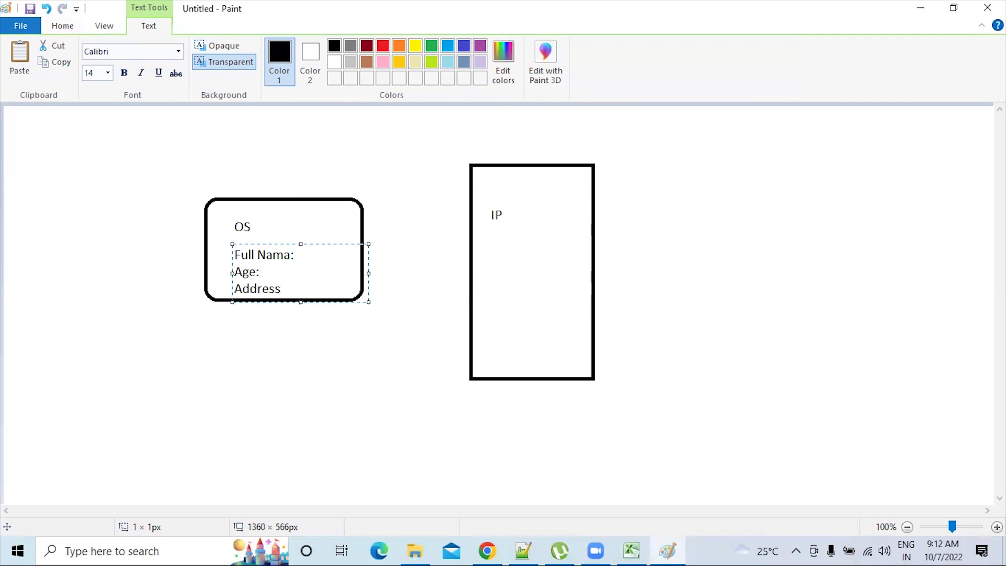
text(:)
Shift the field lines up towards the OS label and correct the first line to "Full Name:".
drag(228, 243, 226, 226)
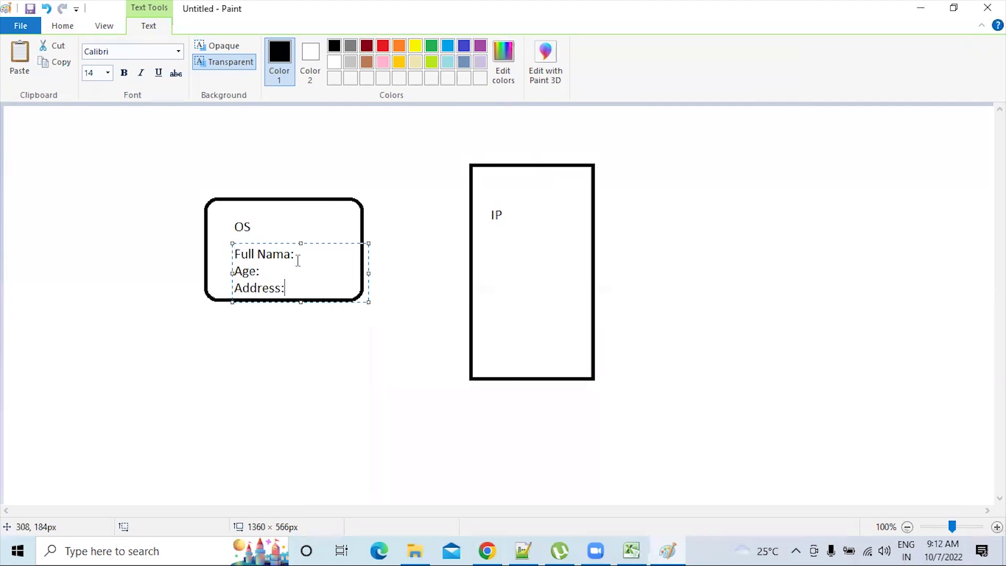
key(Up)
key(Up)
key(Delete)
text(e)
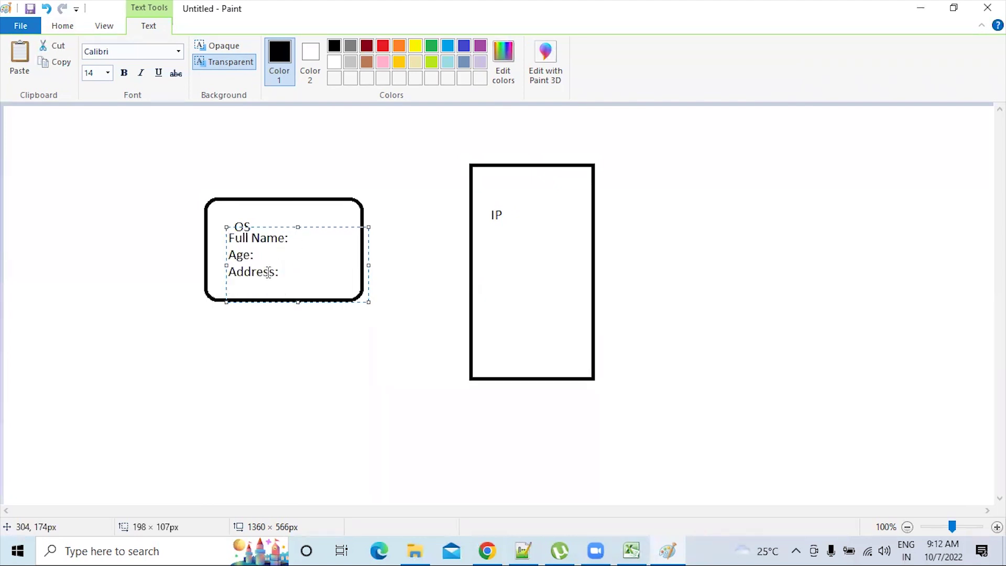
click(187, 314)
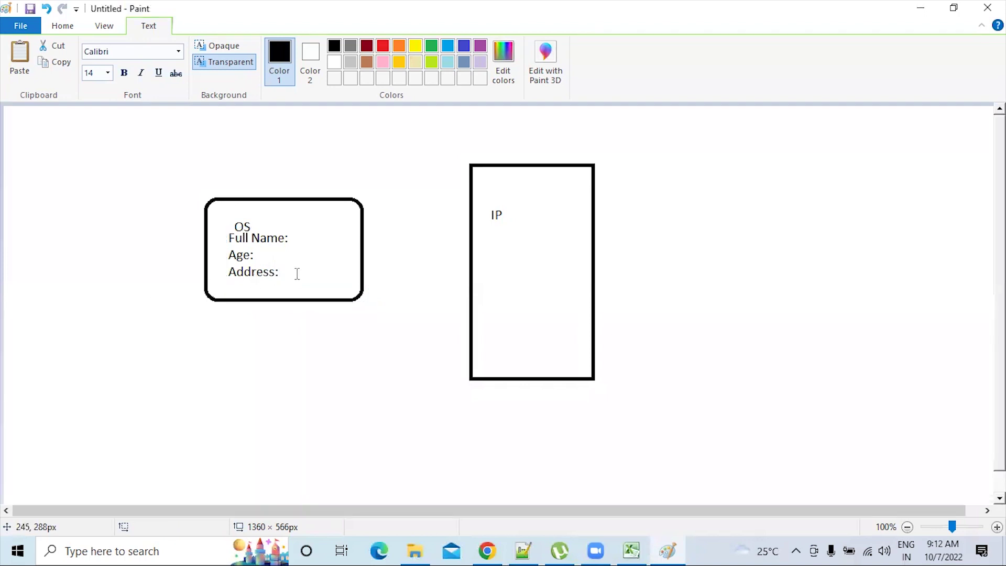
click(295, 265)
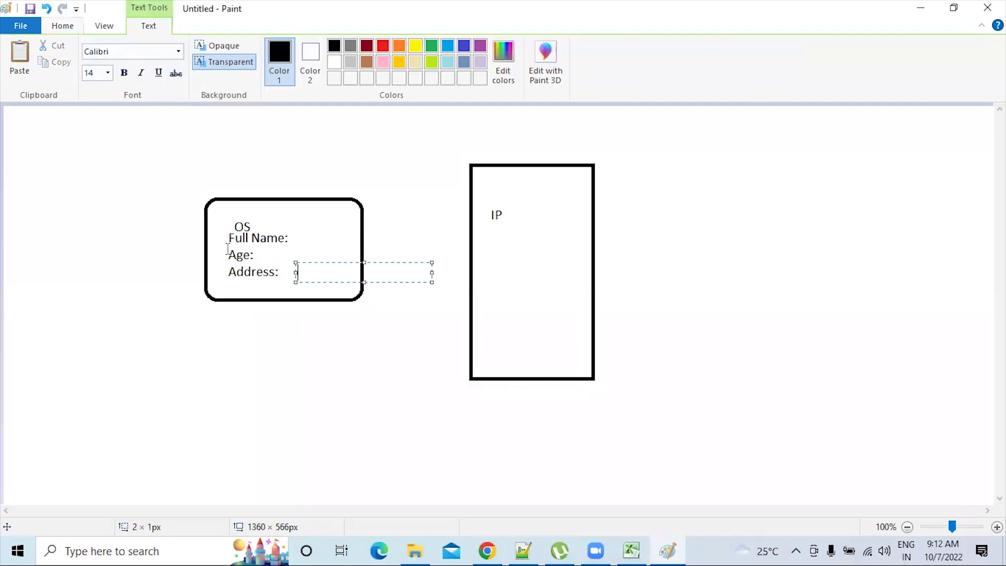
click(241, 218)
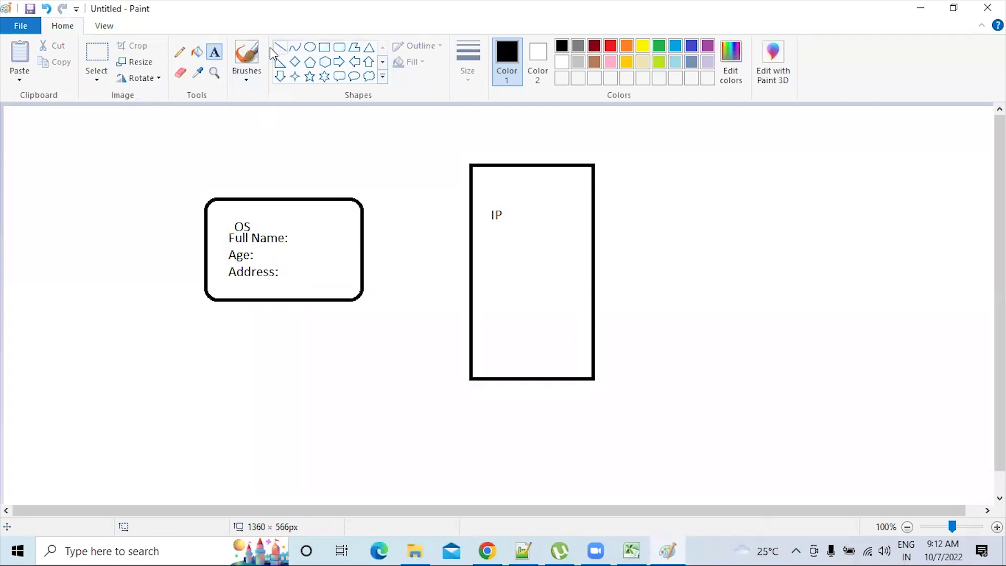
Draw a freehand arrow from the OS box to the IP box and write "Calling CM" below the IP label.
click(178, 53)
mouse_move(364, 226)
mouse_down()
mouse_move(473, 214)
mouse_move(451, 247)
mouse_up()
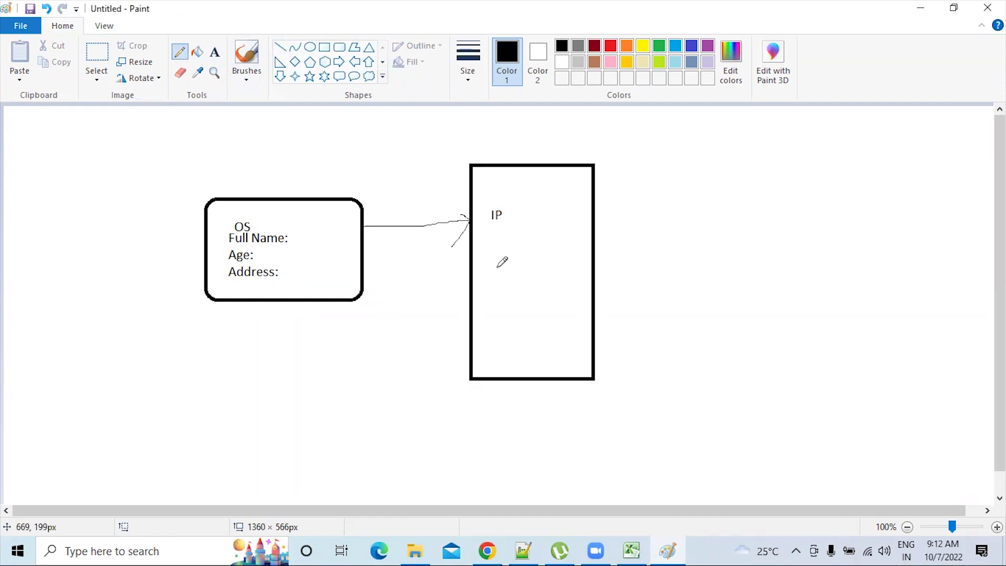
click(215, 53)
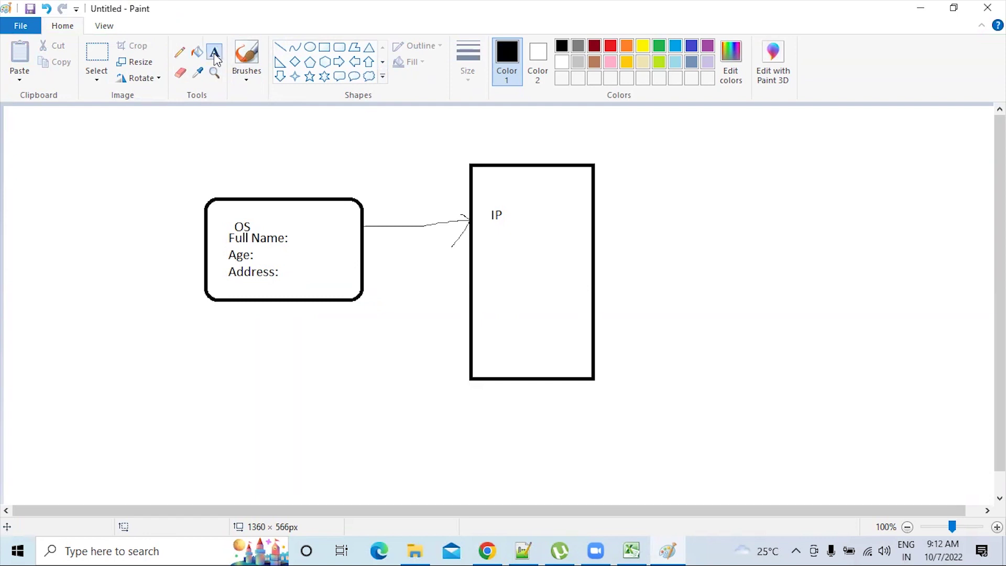
click(519, 252)
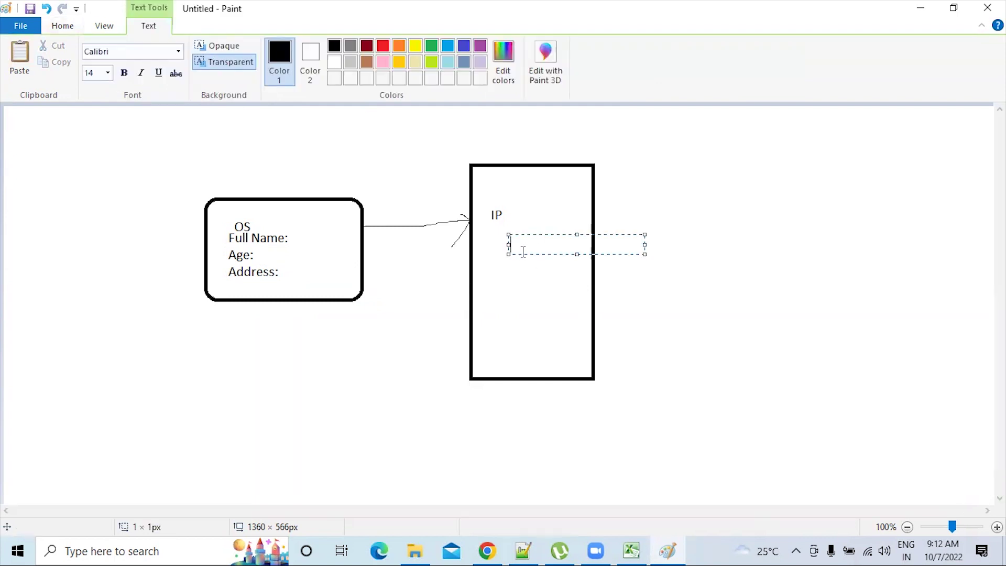
text(Calling CM)
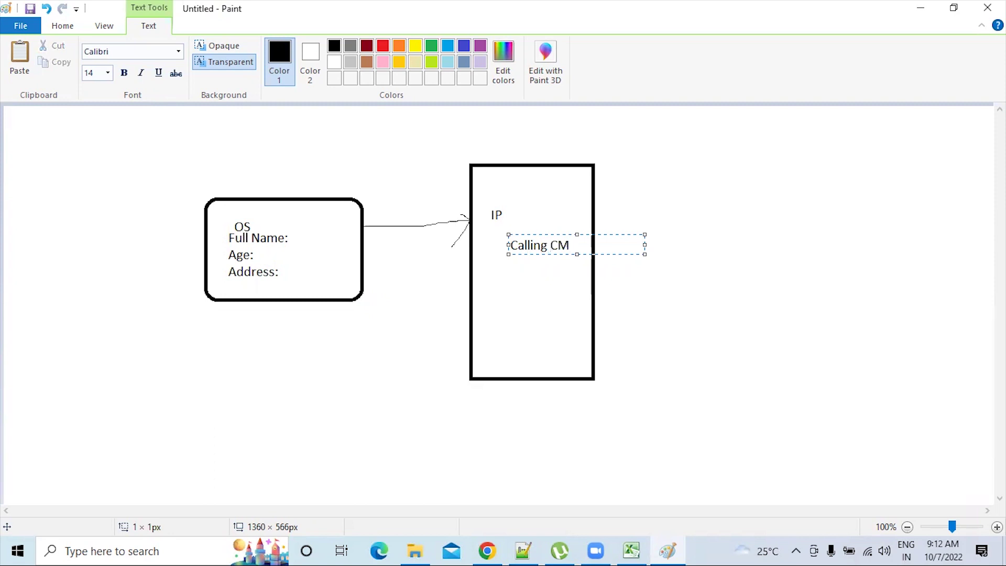
click(534, 281)
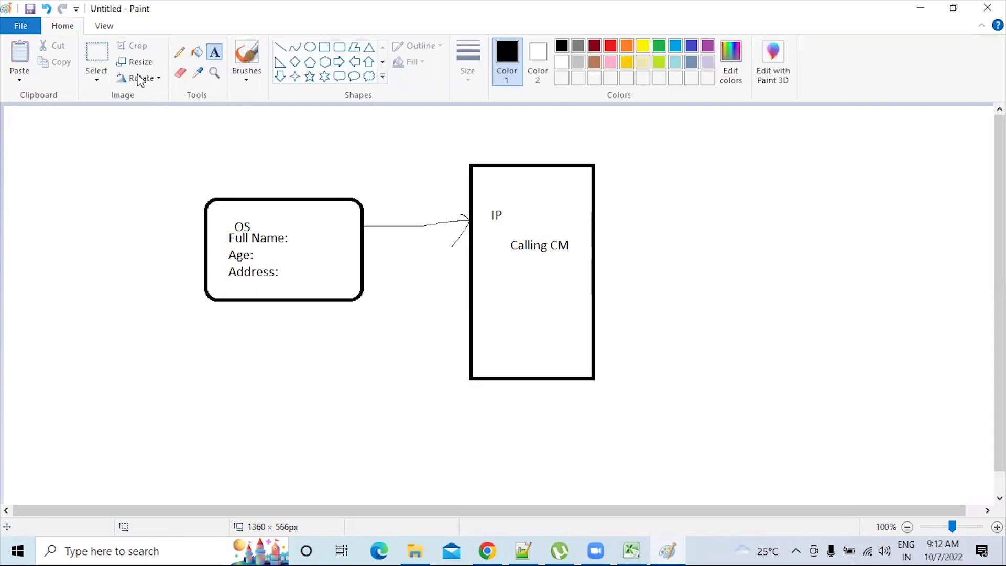
Draw a freehand return arrow from the IP box back to the lower part of the OS box.
click(180, 52)
mouse_move(470, 281)
mouse_down()
mouse_move(364, 285)
mouse_move(375, 280)
mouse_up()
drag(363, 286, 395, 303)
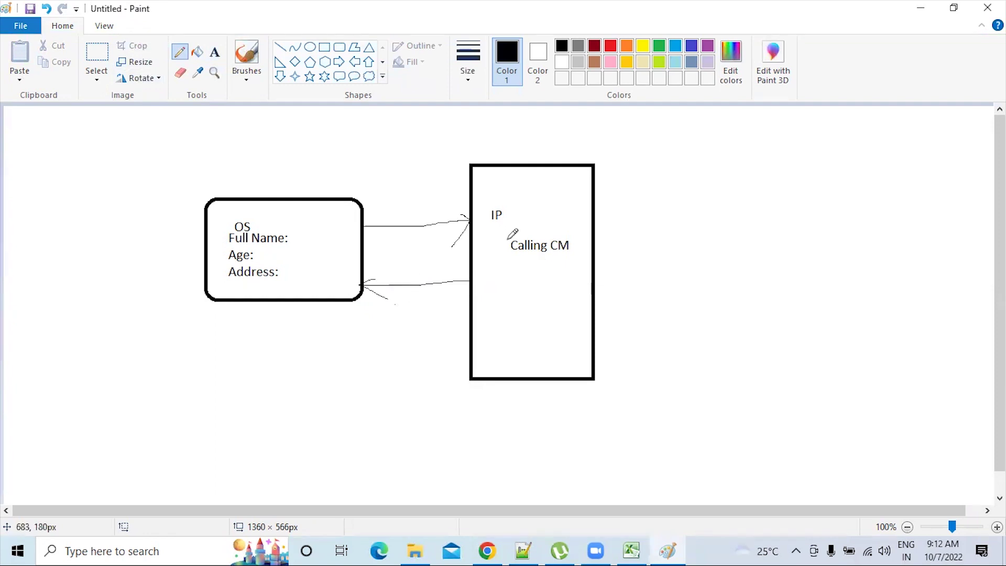
Frame the "Calling CM" text with a freehand rectangle and circle that frame with a loop.
mouse_move(504, 239)
mouse_down()
mouse_move(505, 266)
mouse_move(538, 237)
mouse_move(582, 237)
mouse_move(582, 254)
mouse_up()
drag(504, 266, 581, 255)
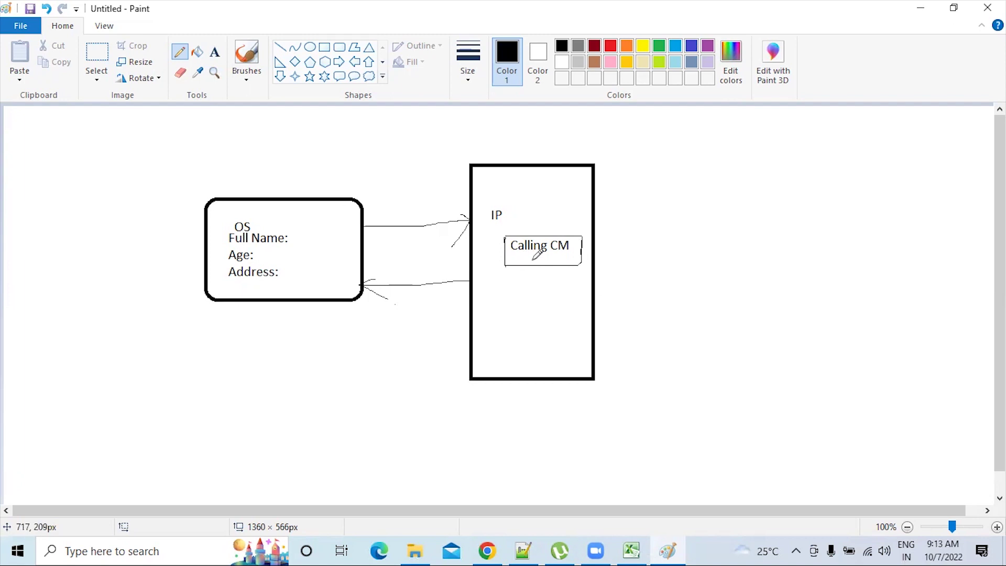
drag(591, 248, 591, 282)
mouse_move(584, 223)
mouse_down()
mouse_move(521, 215)
mouse_move(487, 239)
mouse_move(588, 260)
mouse_move(595, 238)
mouse_move(584, 221)
mouse_up()
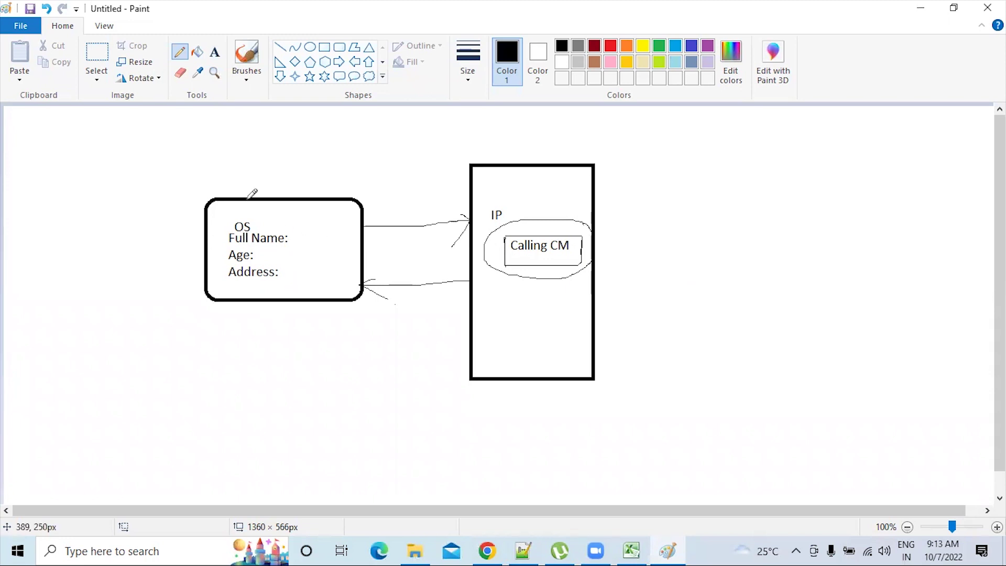
Draw a small ellipse in the OS box's lower right corner and write "Request Submitted your quote will be sent to email in 10 min" below the box.
click(309, 47)
drag(326, 277, 346, 291)
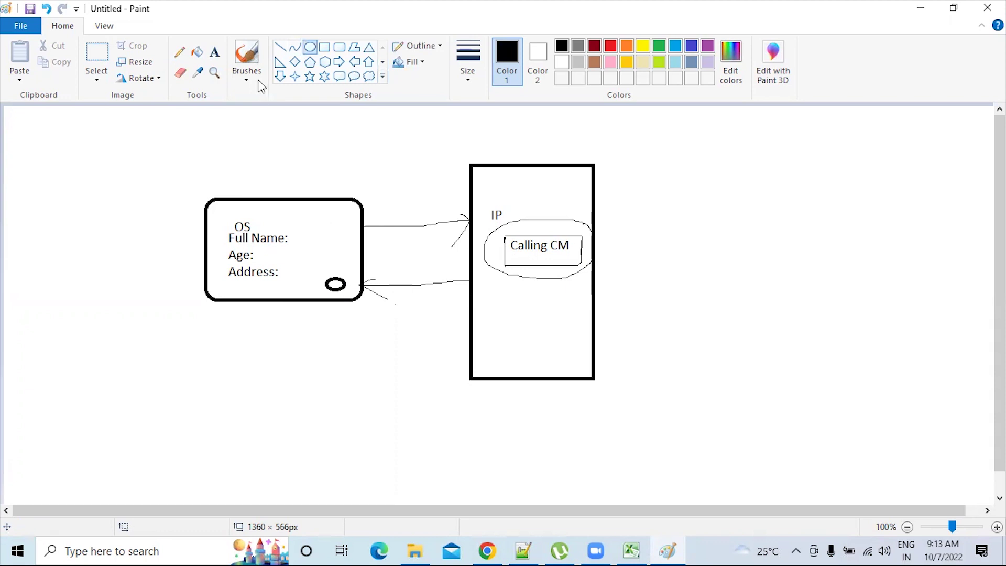
click(211, 56)
drag(210, 321, 309, 385)
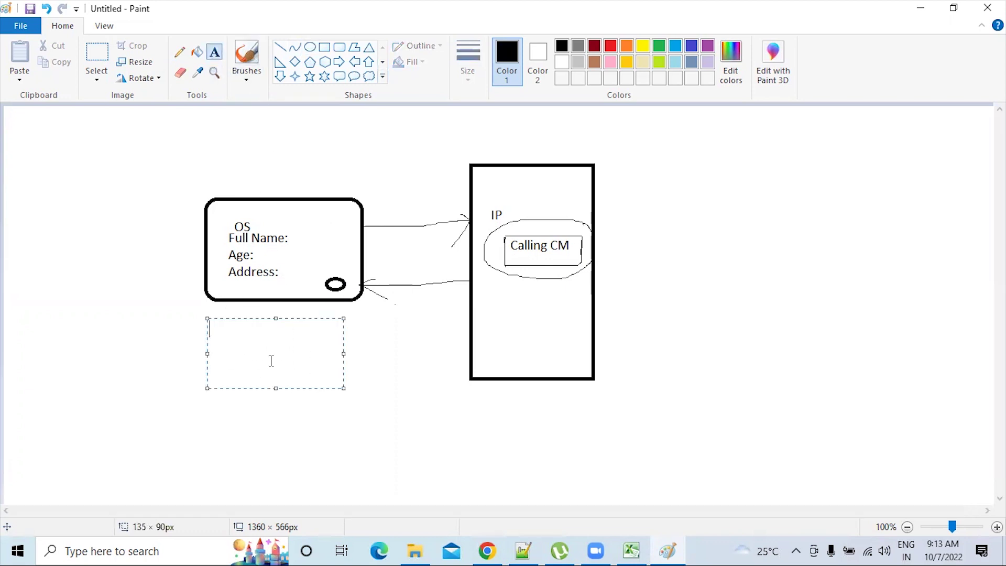
text(Reques)
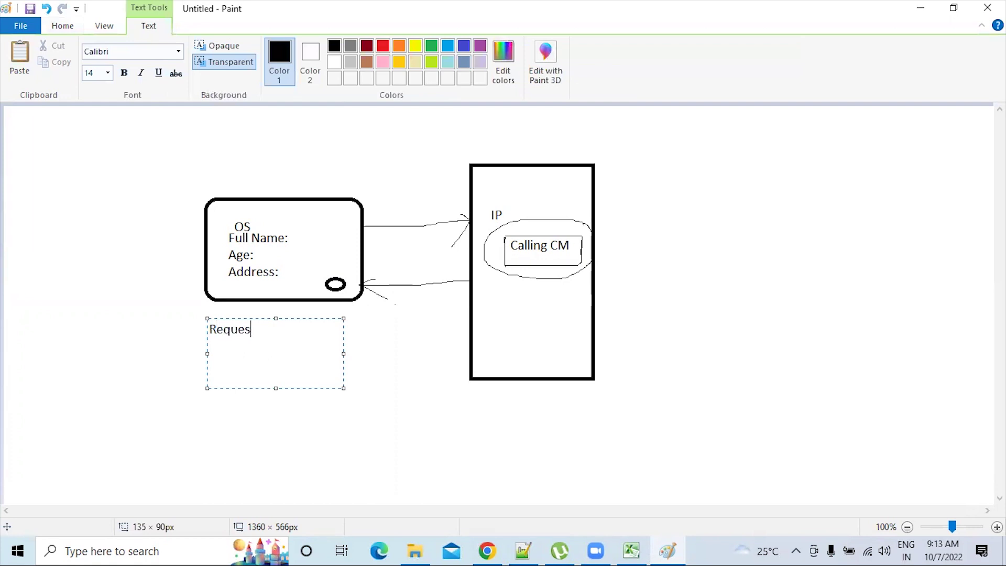
text(t Submitted )
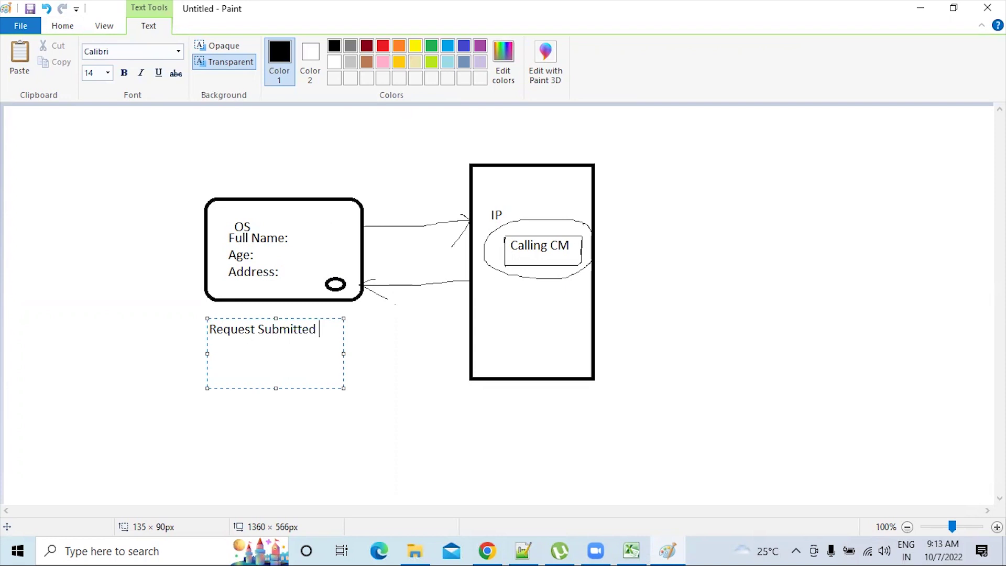
text(your )
text(quote will be )
text(sent )
text(to )
text(email i)
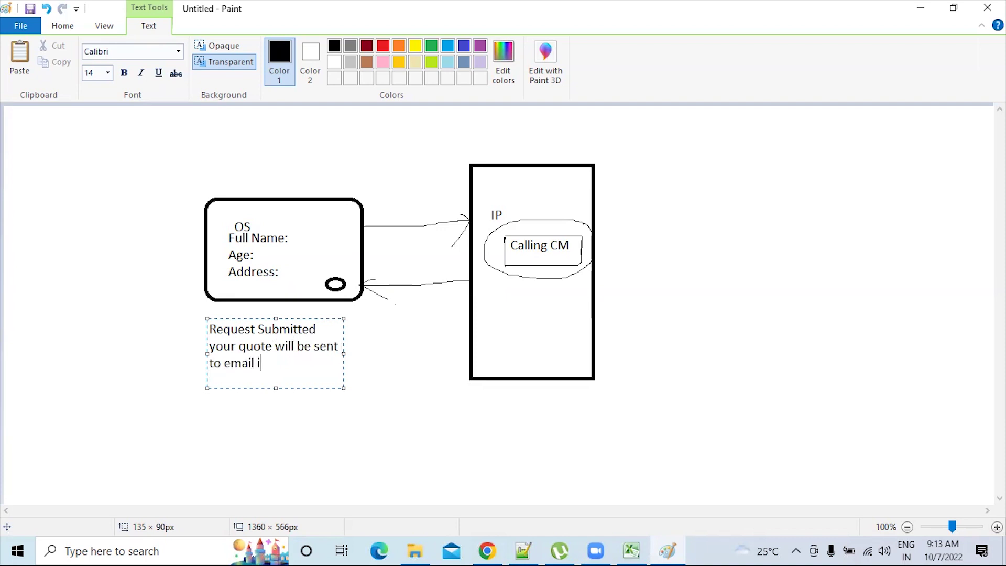
text(n 10 min)
click(300, 403)
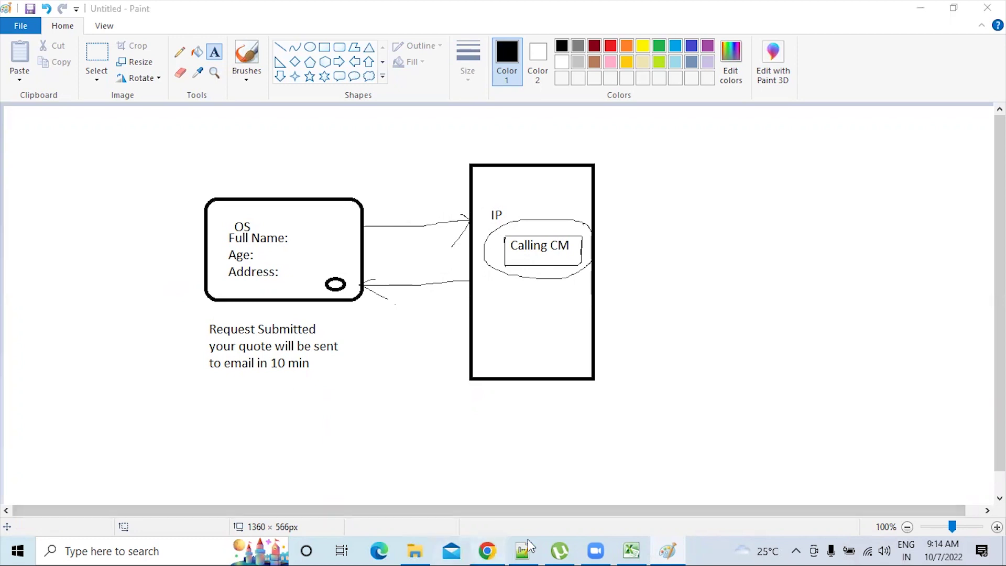
Switch to Chrome, review Test Calc Proc's chainable limits in the procedure configuration, and collapse the Queueable Chainable Limits section.
key(alt+Tab)
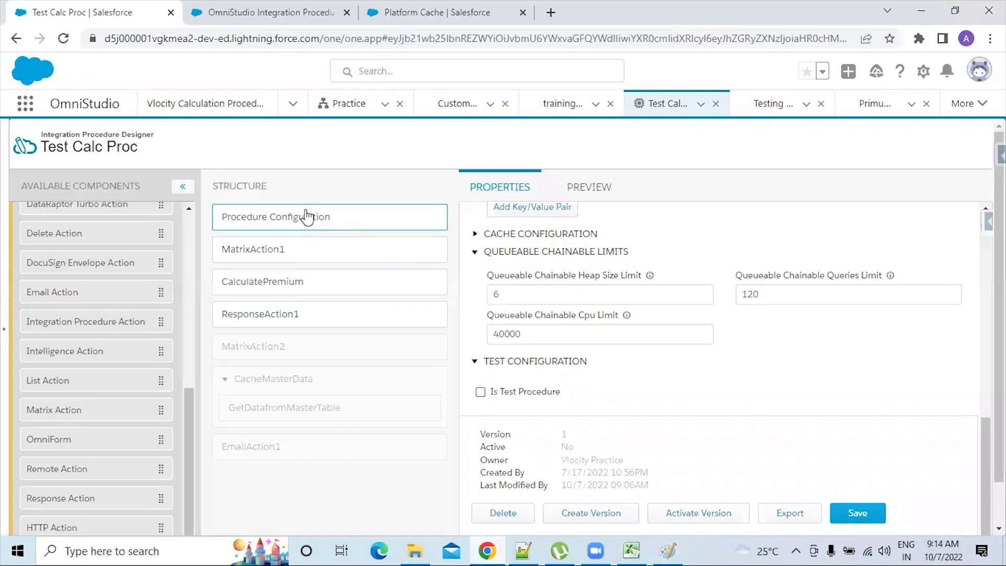
scroll(649, 354, down, 2)
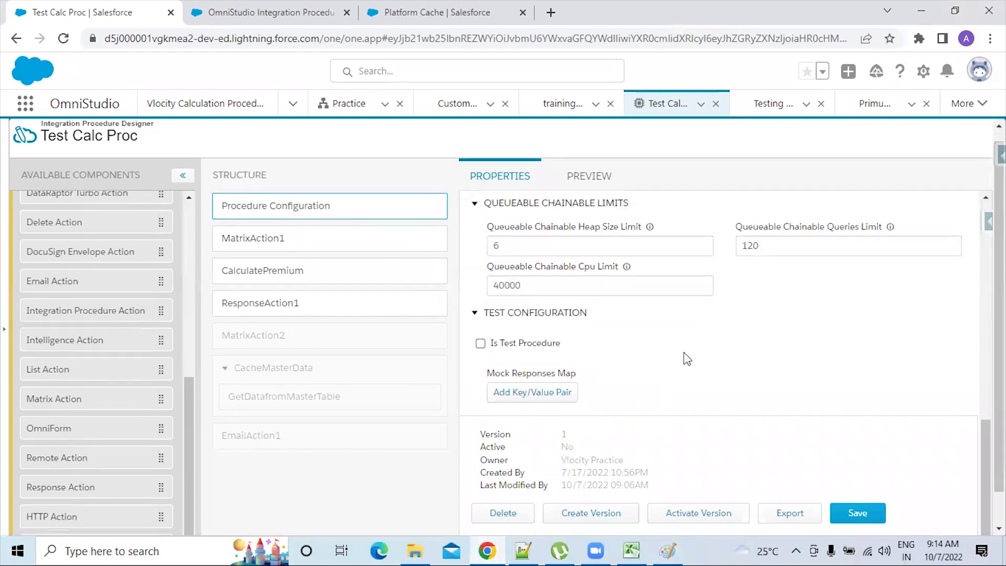
scroll(684, 354, up, 3)
scroll(561, 362, up, 2)
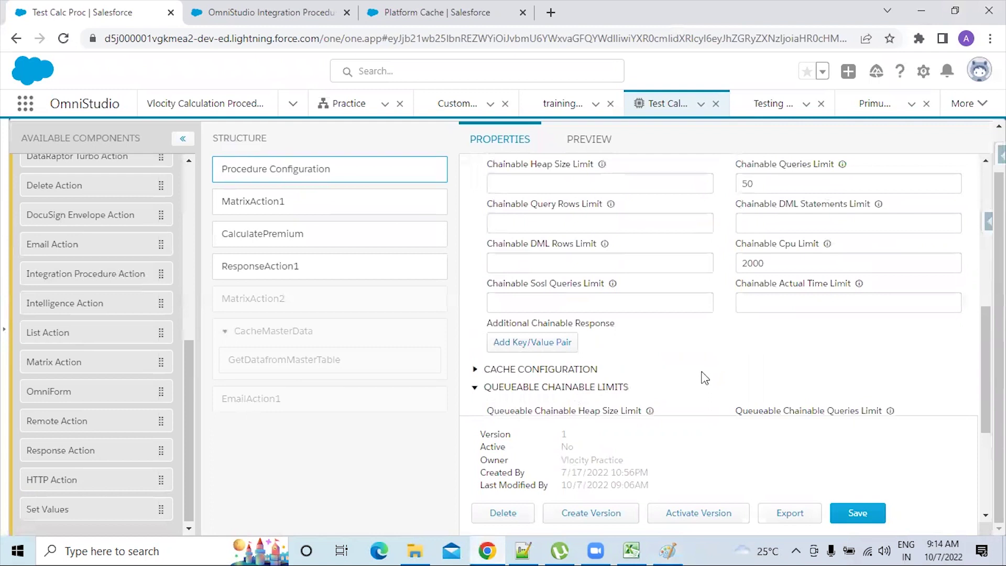
click(590, 387)
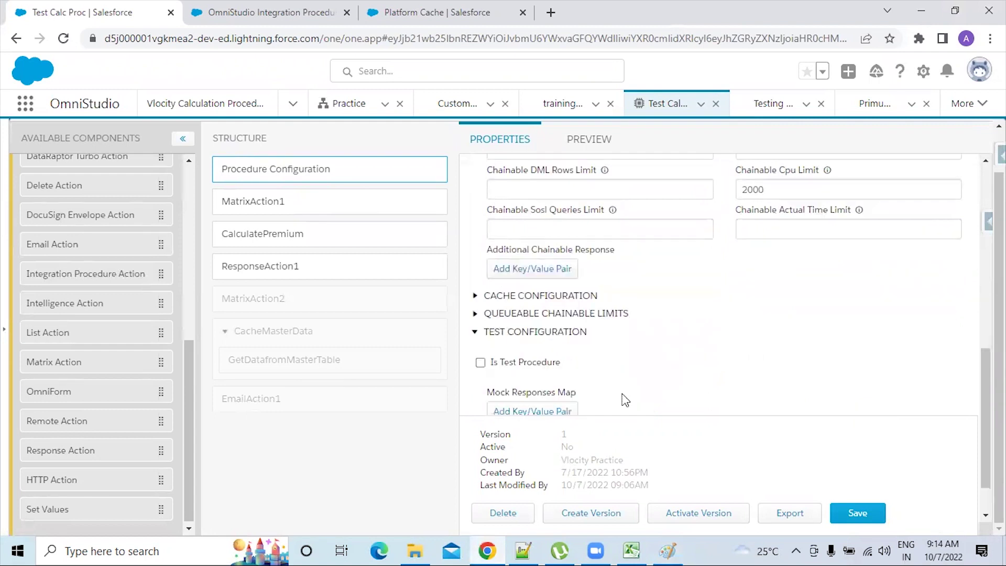
Return to Paint and start a numbered note beside the IP box with "1. select payment amount" and "2. do payment".
click(667, 550)
click(356, 433)
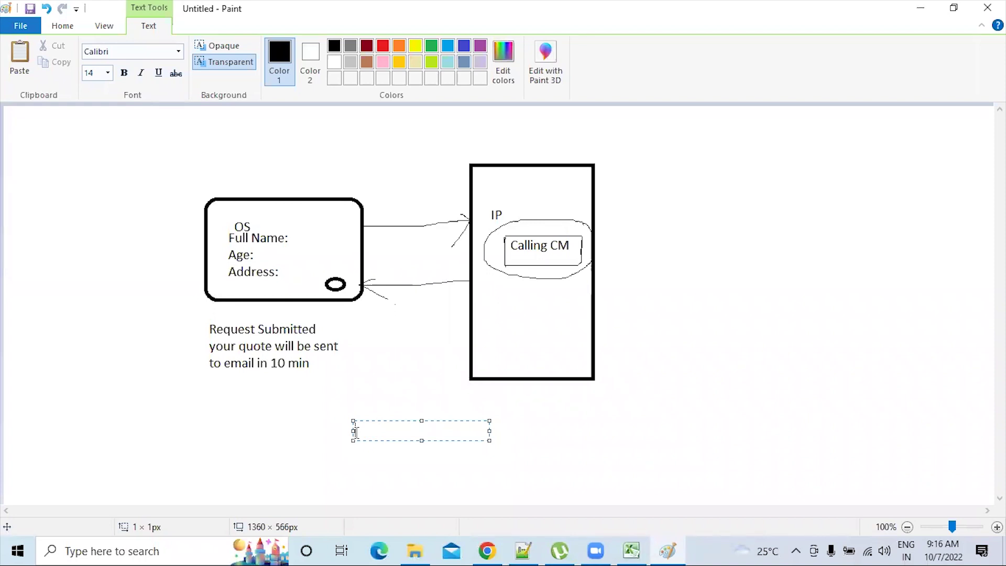
click(299, 429)
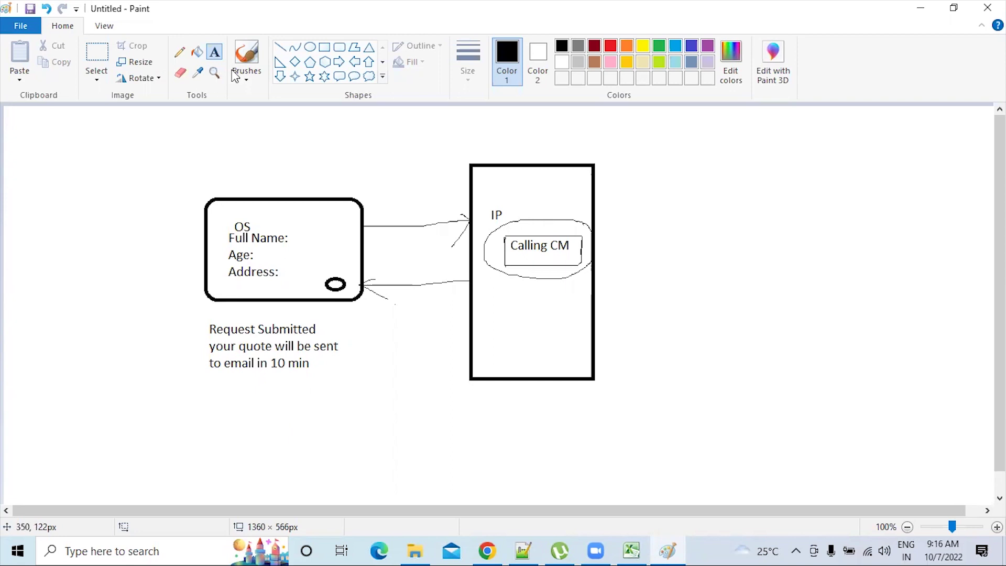
click(664, 196)
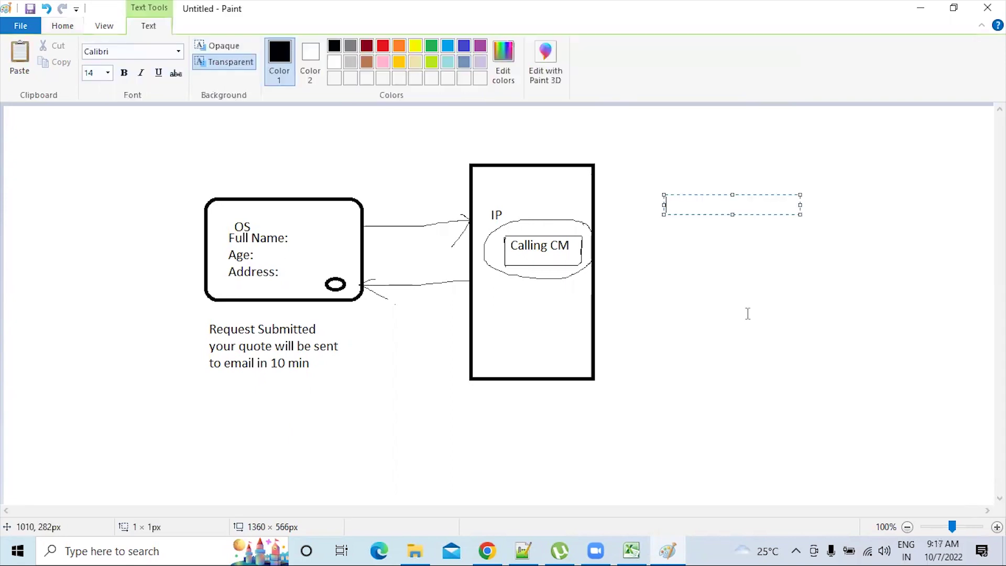
text(1. select pay)
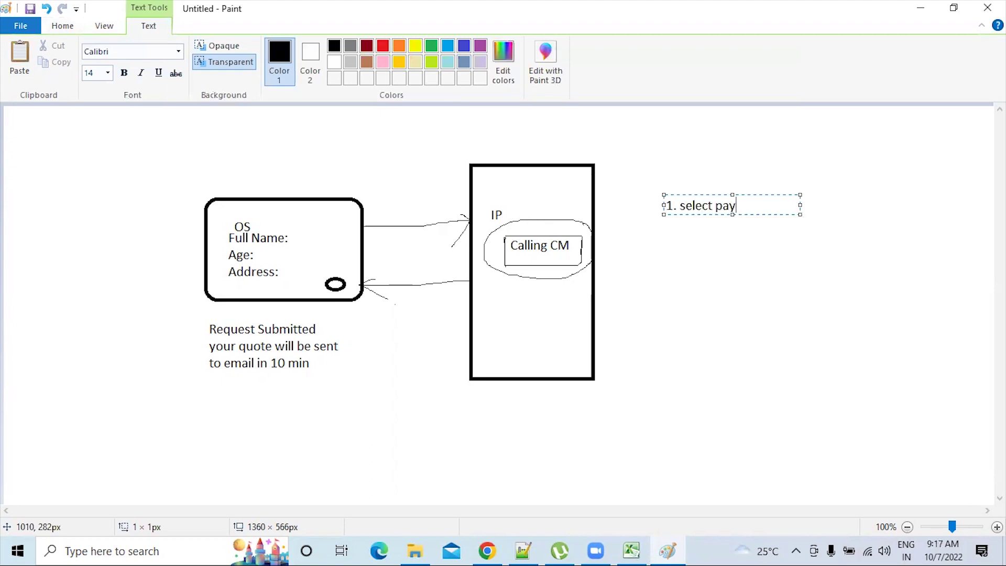
text(ment amount)
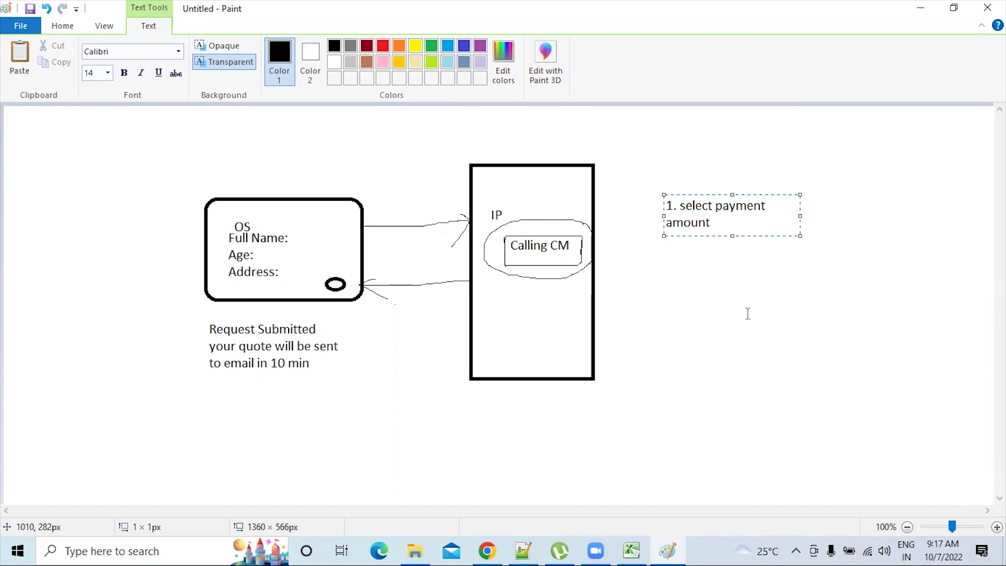
key(Return)
text(2. do ap)
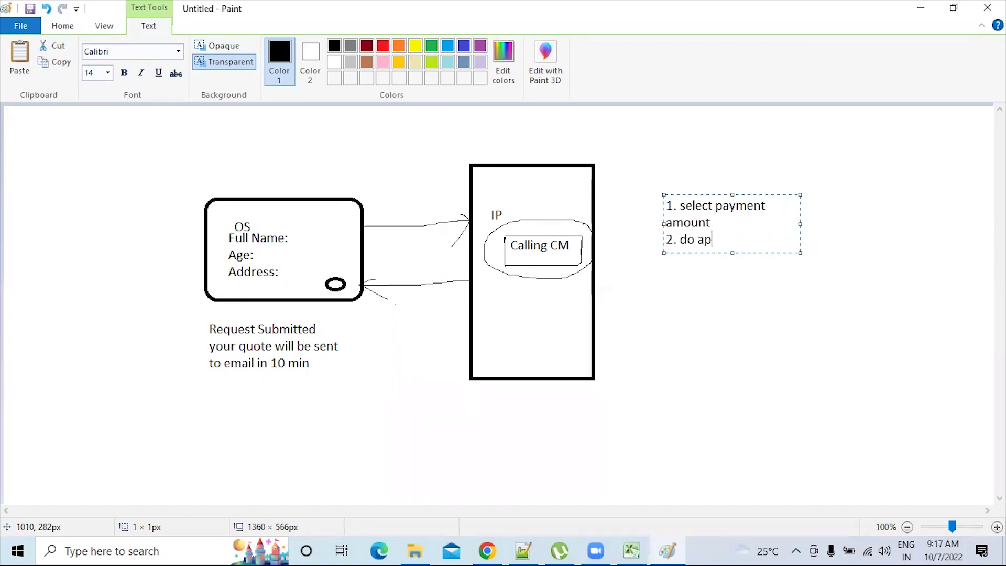
key(BackSpace)
key(BackSpace)
text(payment)
key(Return)
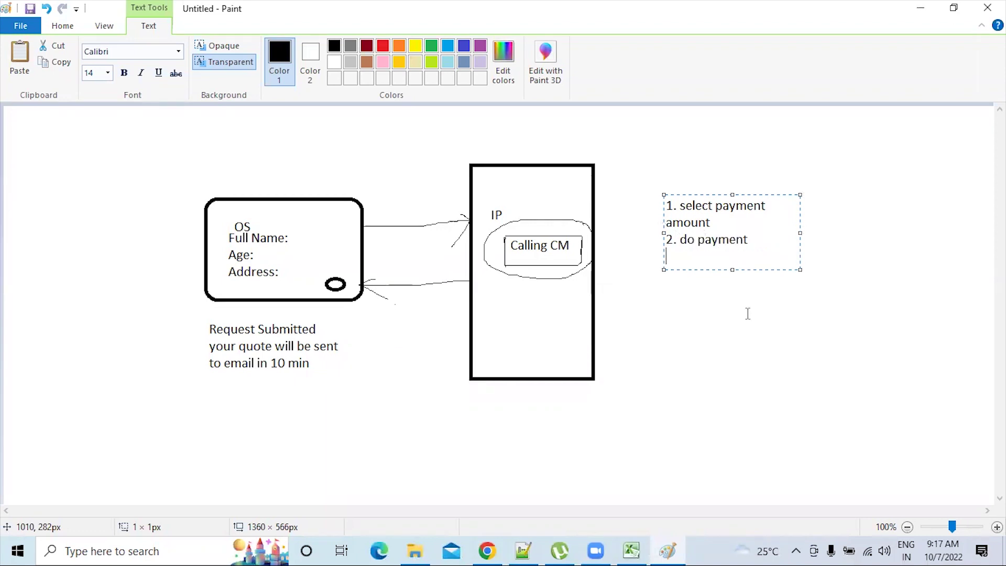
Add the third note line "3. adjest your bal" below the "do payment" line.
text(3. )
text(ad)
text(jecty)
key(BackSpace)
key(BackSpace)
key(BackSpace)
text(st your )
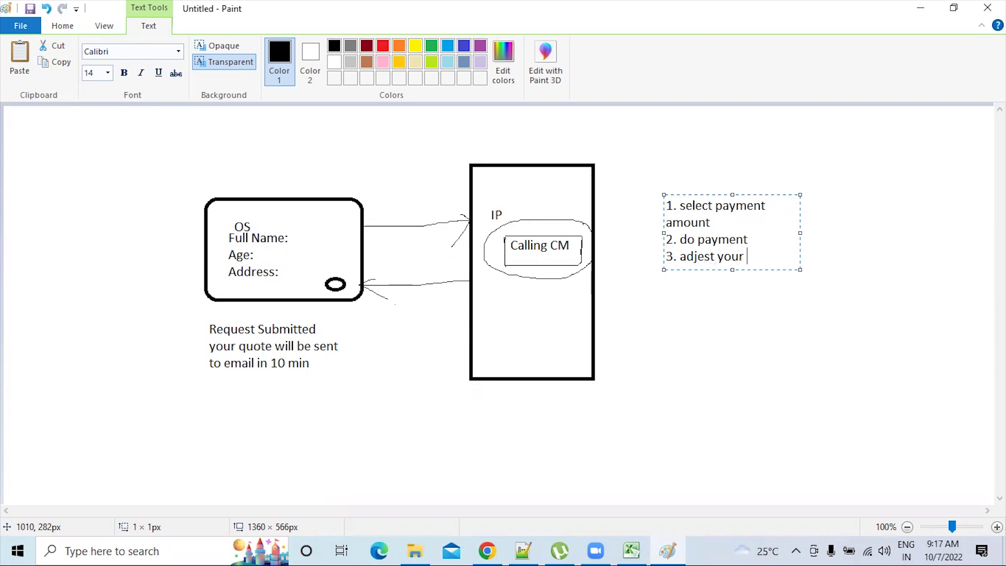
text(am)
key(BackSpace)
key(BackSpace)
text(bal)
key(Return)
Add the fourth note line "4. notifify customer sms/email" to the numbered list.
text(4. not)
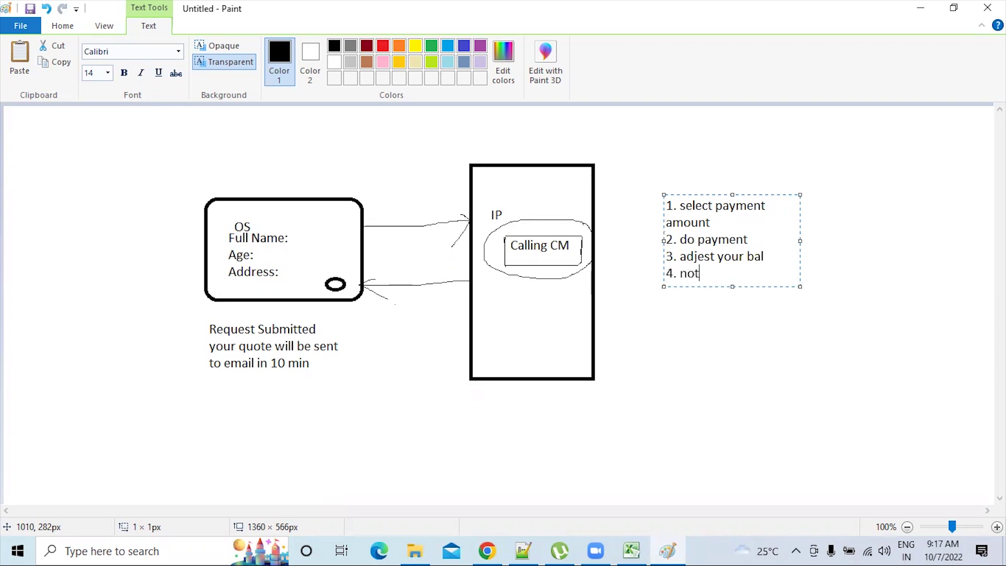
text(ifify customer sms.)
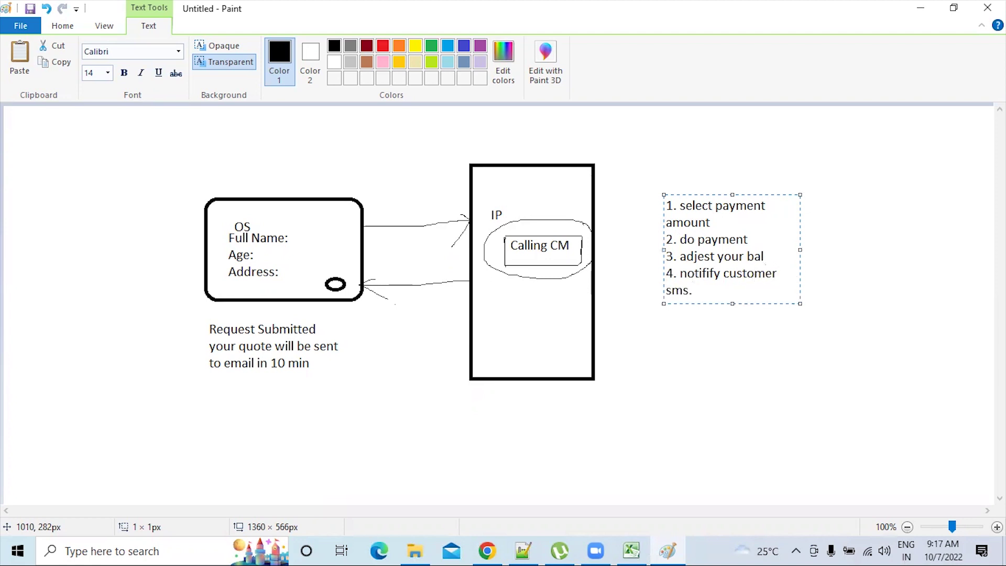
key(BackSpace)
text(/email)
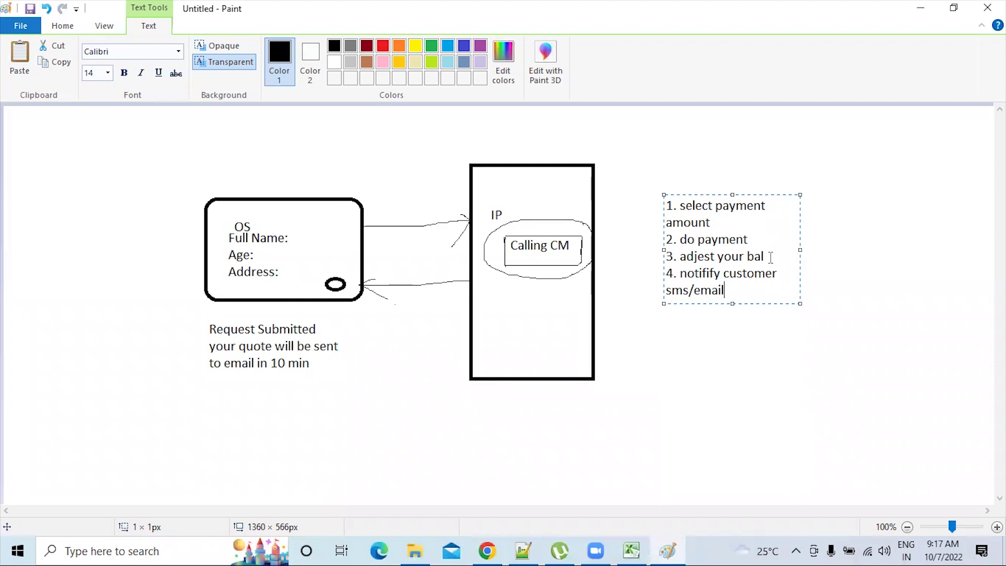
Colour the third note line, "3. adjest your bal", red.
drag(764, 256, 665, 256)
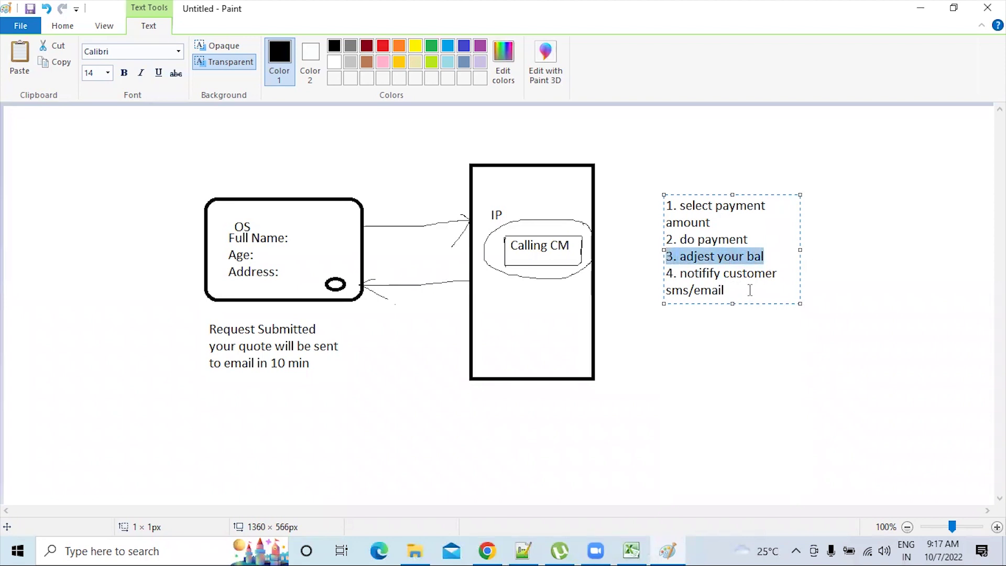
click(383, 45)
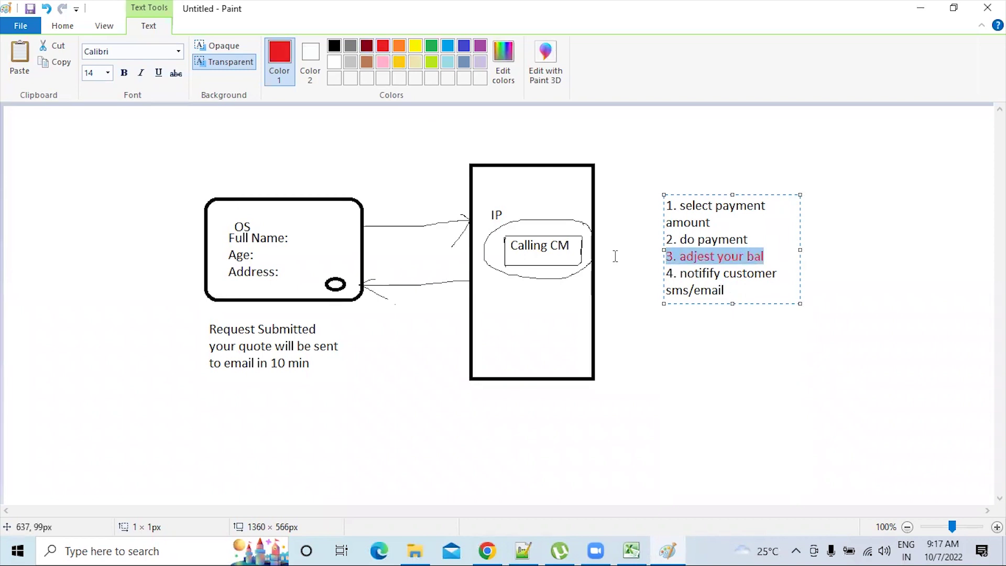
click(765, 256)
Append "--> Assync" to the end of the red third note line.
triple_click(683, 254)
click(669, 205)
double_click(670, 239)
drag(765, 257, 722, 257)
click(775, 260)
text(--> Assi)
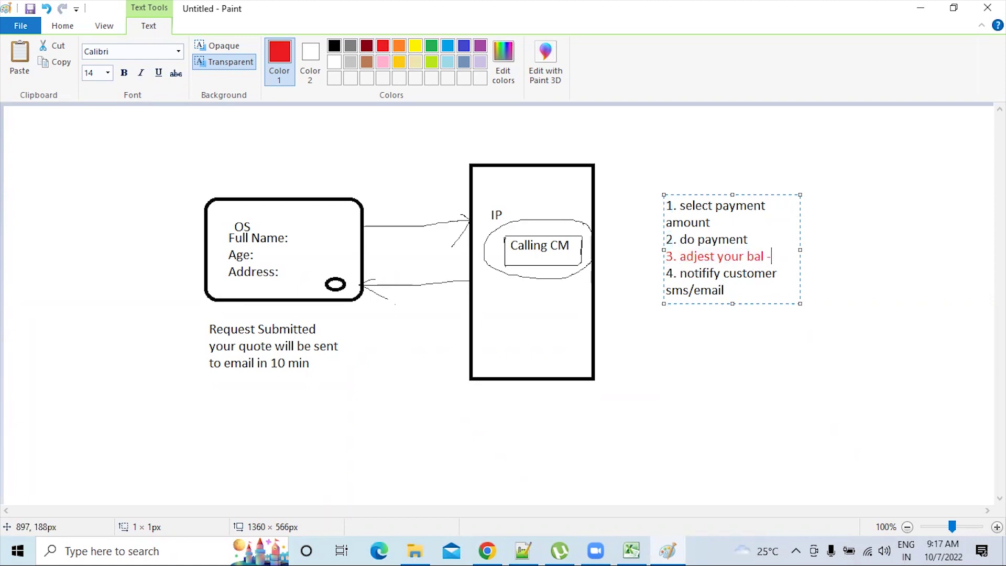
key(BackSpace)
text(ync)
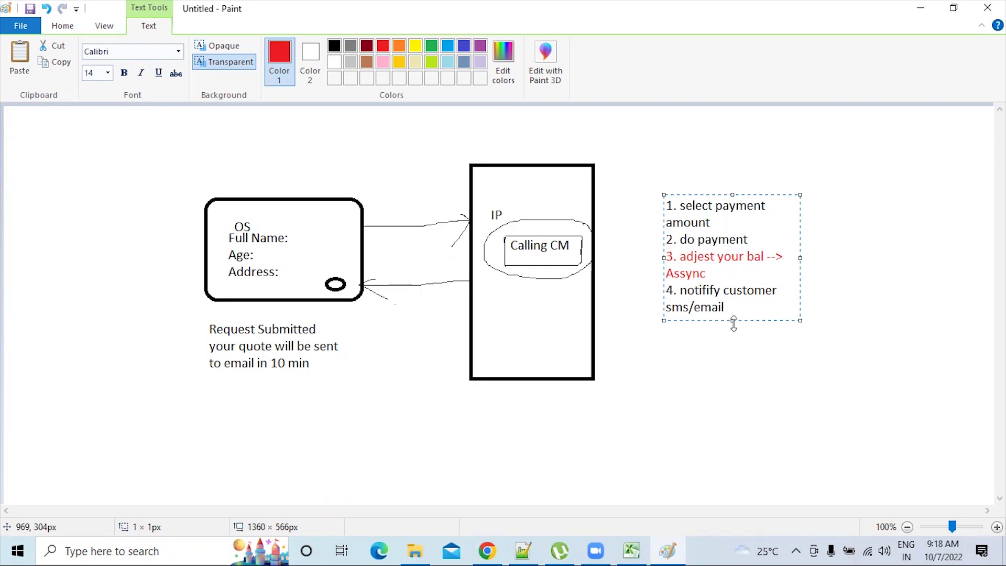
key(shift+Left)
key(shift+Left)
key(shift+Left)
key(shift+Left)
key(shift+Left)
key(shift+Up)
key(shift+Home)
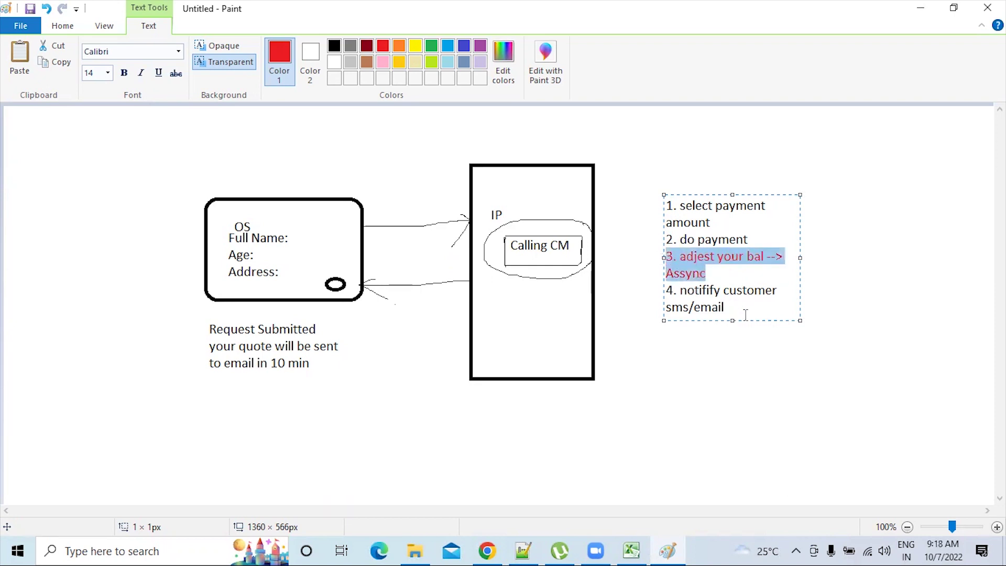
triple_click(671, 294)
click(750, 307)
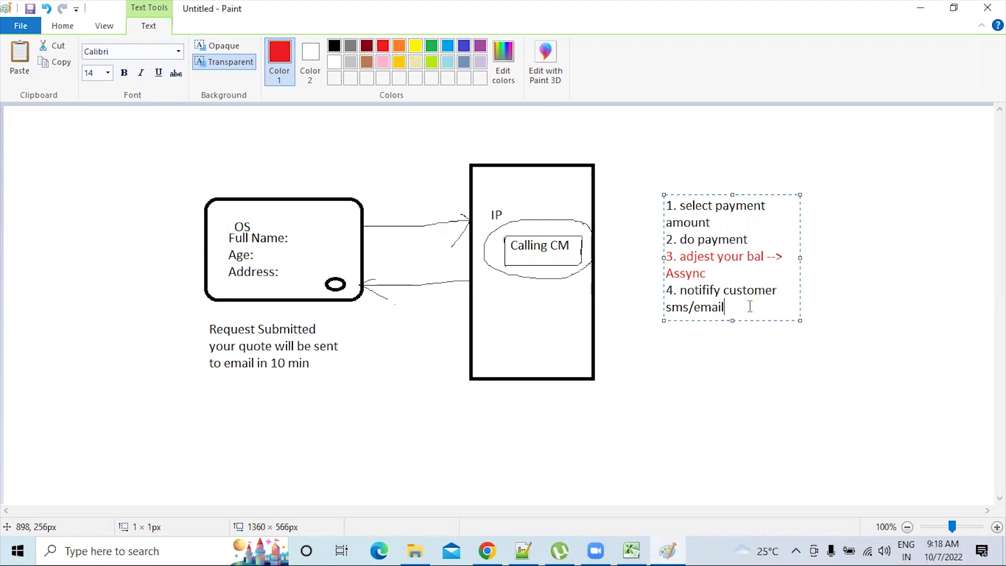
drag(722, 273, 666, 256)
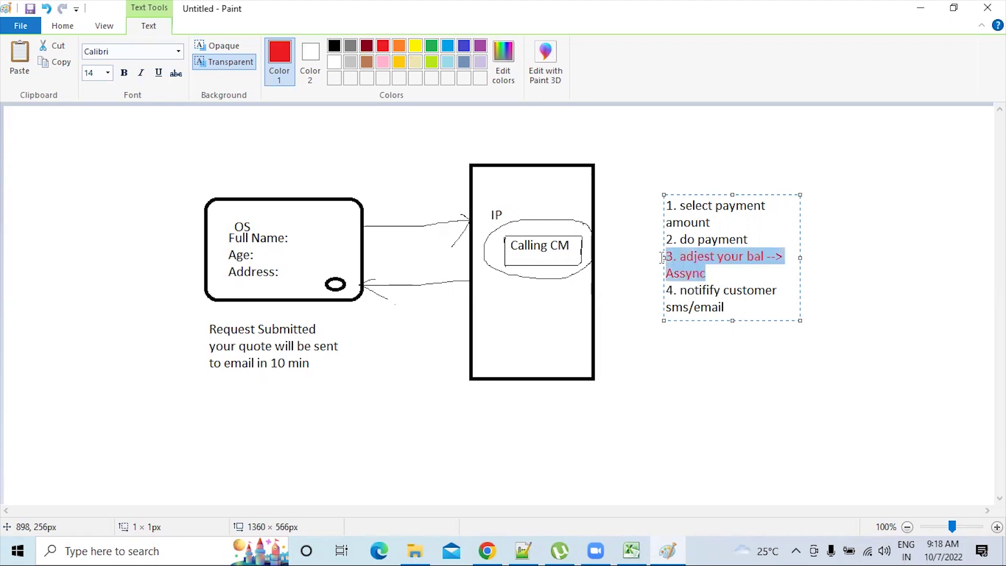
Add "( IP )" after "Assync" in the red third note line.
click(731, 272)
text(IP)
key(Left)
key(Left)
text(()
key(End)
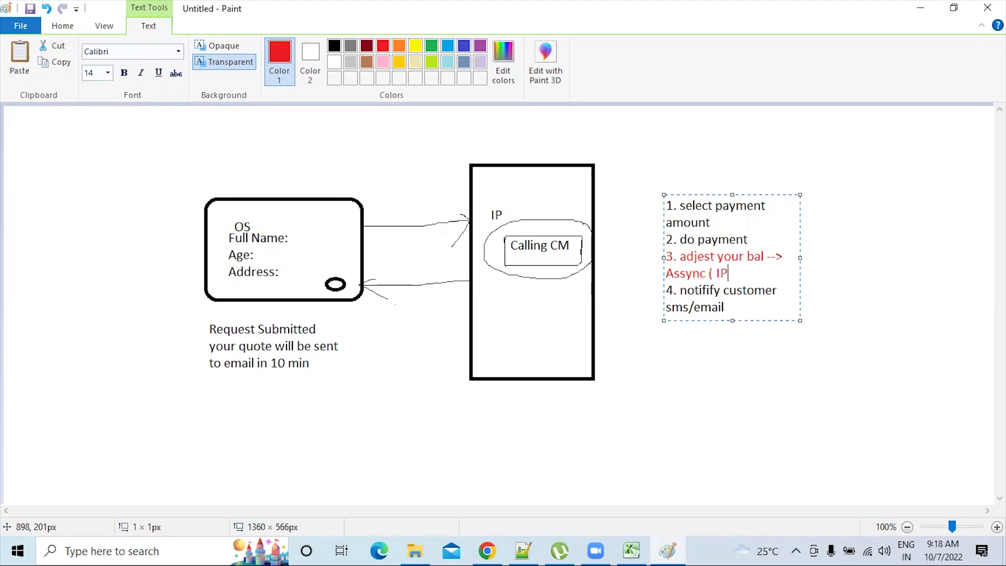
text())
drag(729, 310, 661, 202)
click(749, 237)
drag(750, 239, 656, 202)
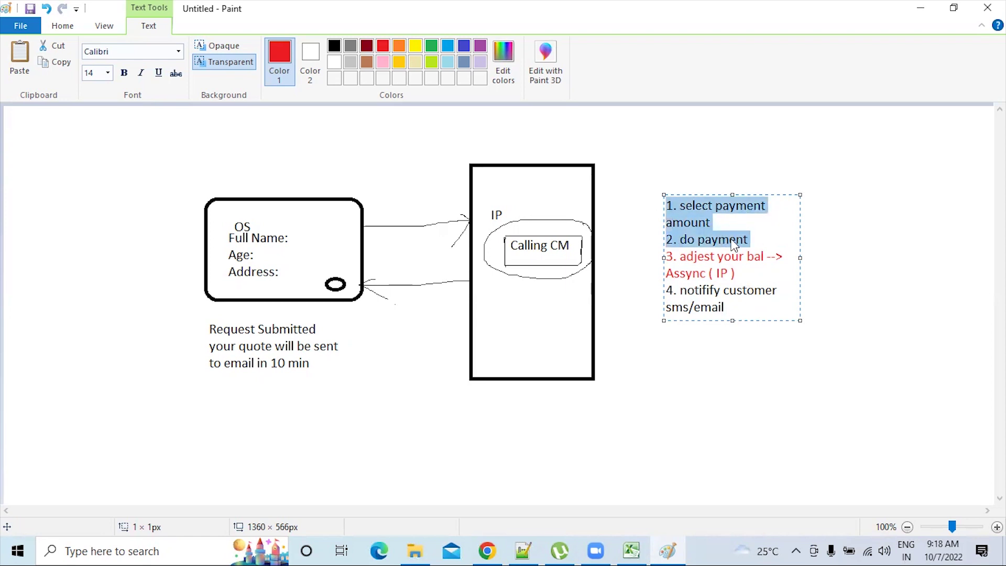
drag(736, 273, 654, 258)
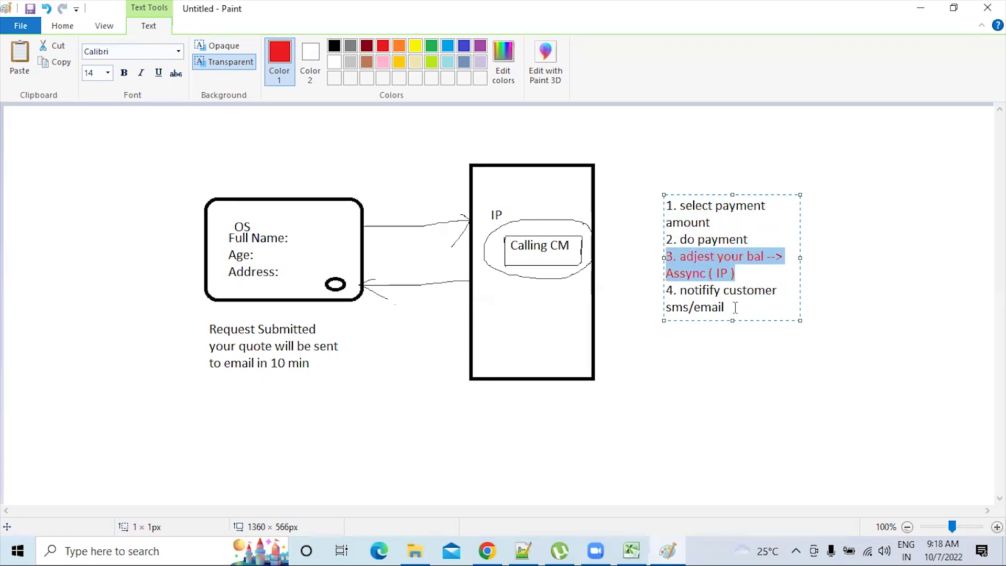
triple_click(665, 293)
click(750, 310)
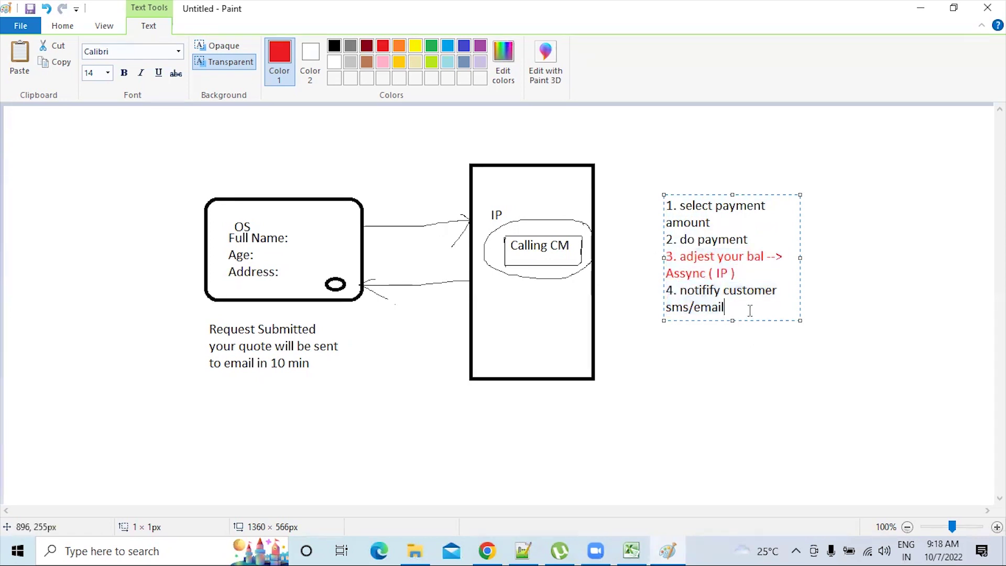
drag(735, 274, 646, 254)
click(747, 275)
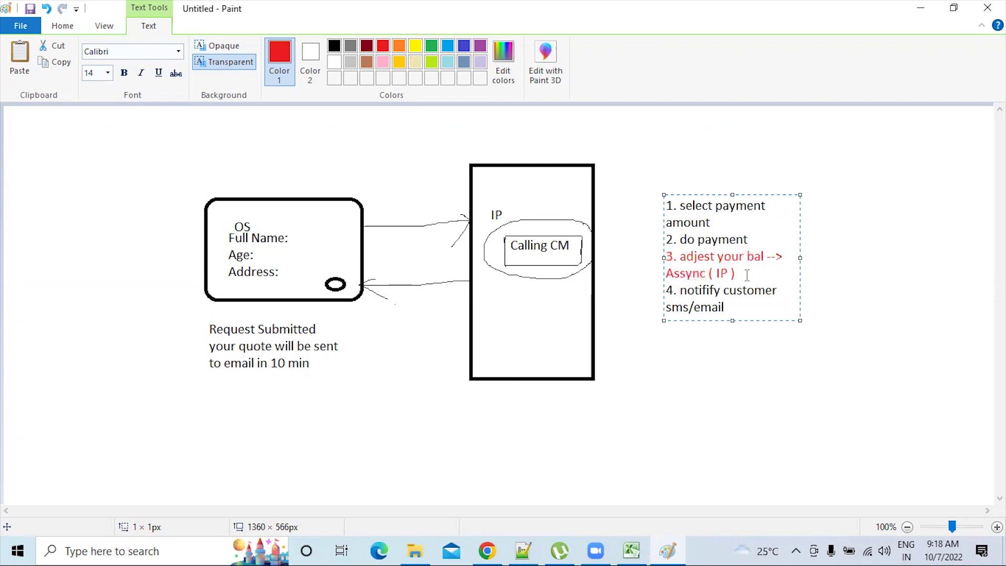
Switch to Chrome and open the OmniScripts list in OmniStudio.
click(490, 550)
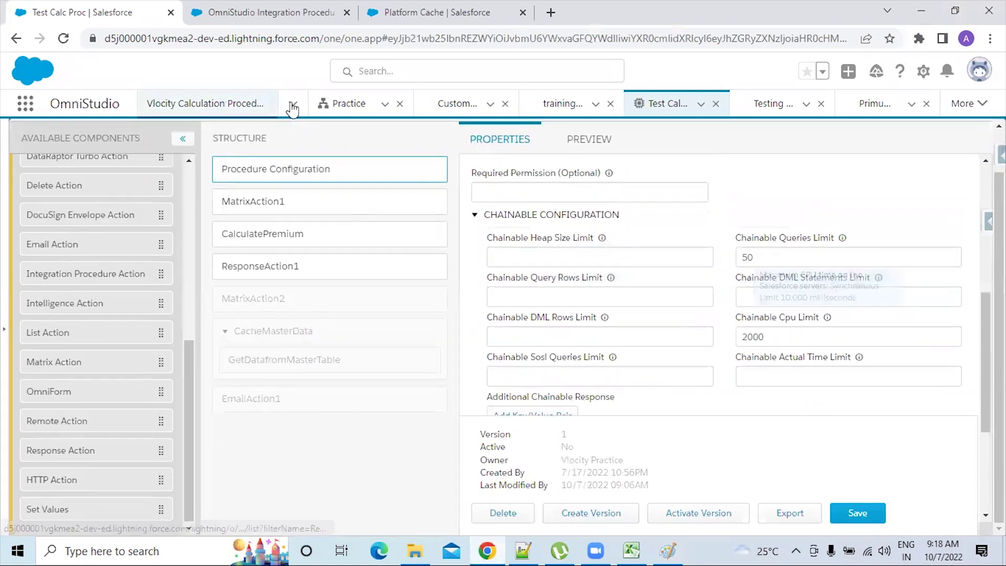
click(293, 108)
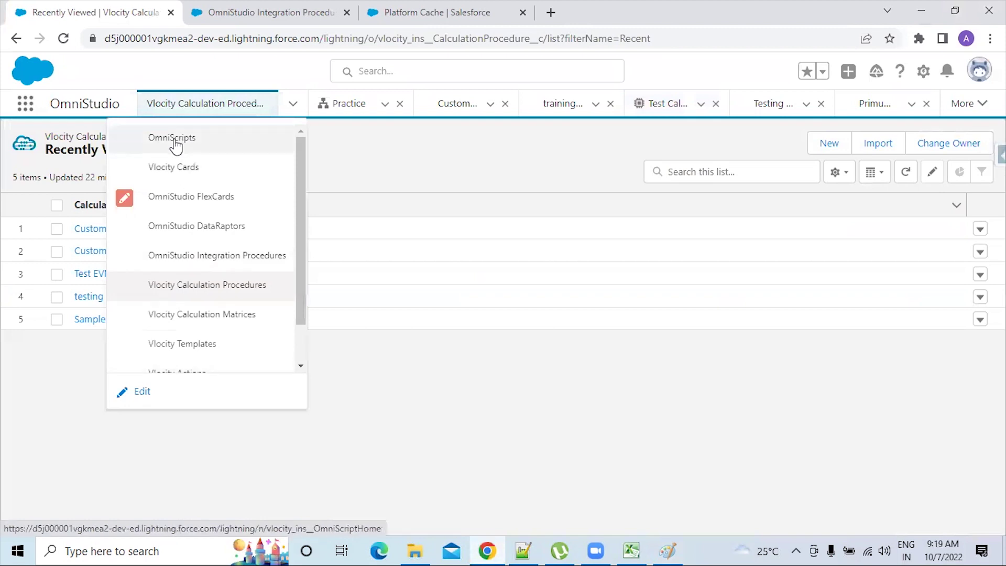
click(174, 138)
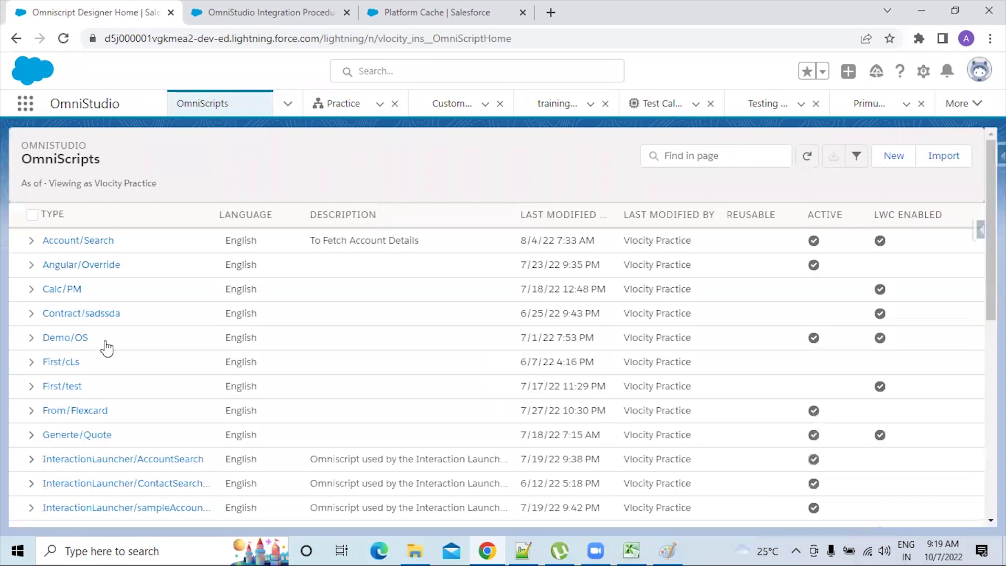
Open Practice (Version 1) under First/cLs, look through its structure, and close it again.
click(66, 367)
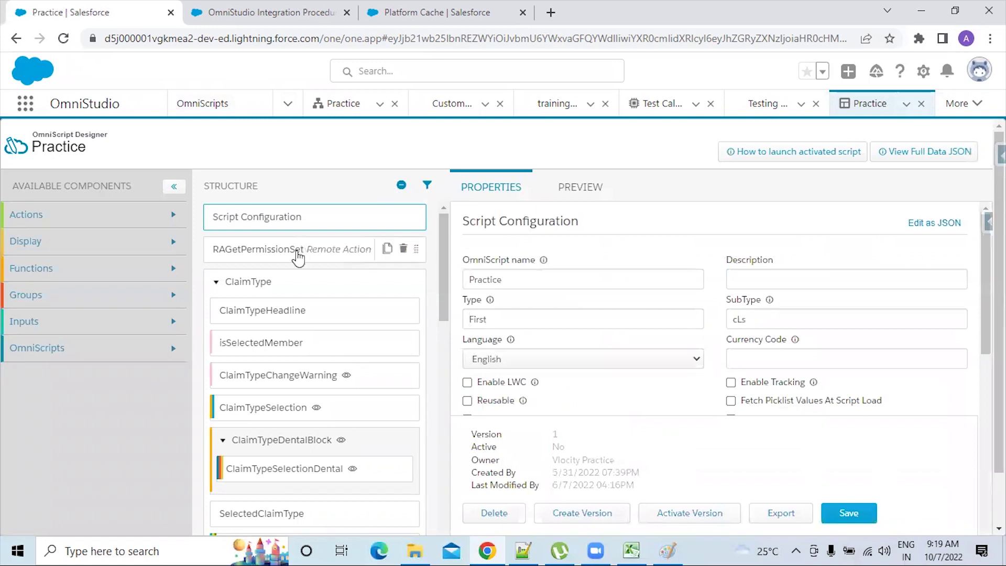
scroll(298, 256, down, 2)
scroll(296, 349, down, 6)
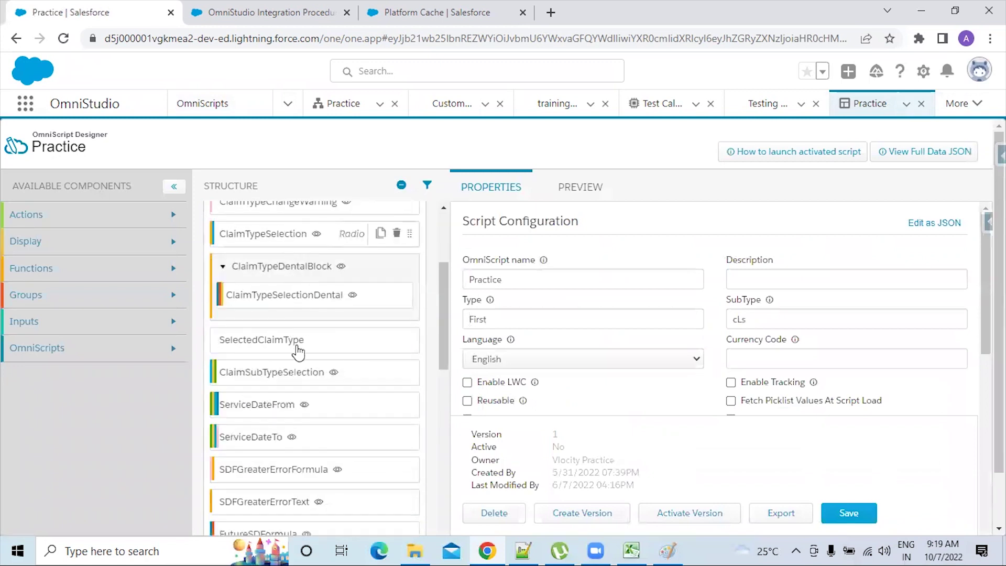
scroll(297, 404, down, 5)
scroll(312, 382, up, 7)
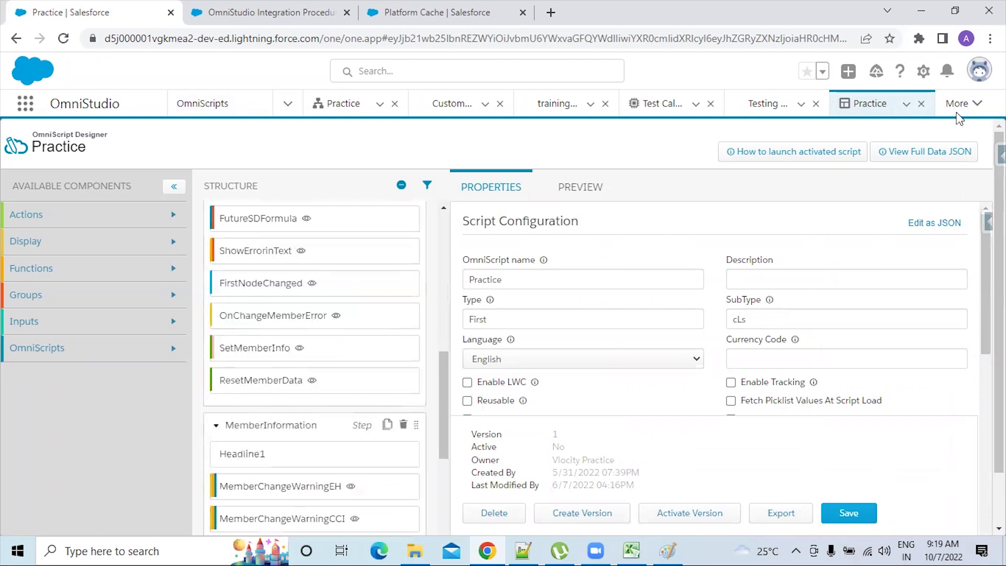
click(921, 104)
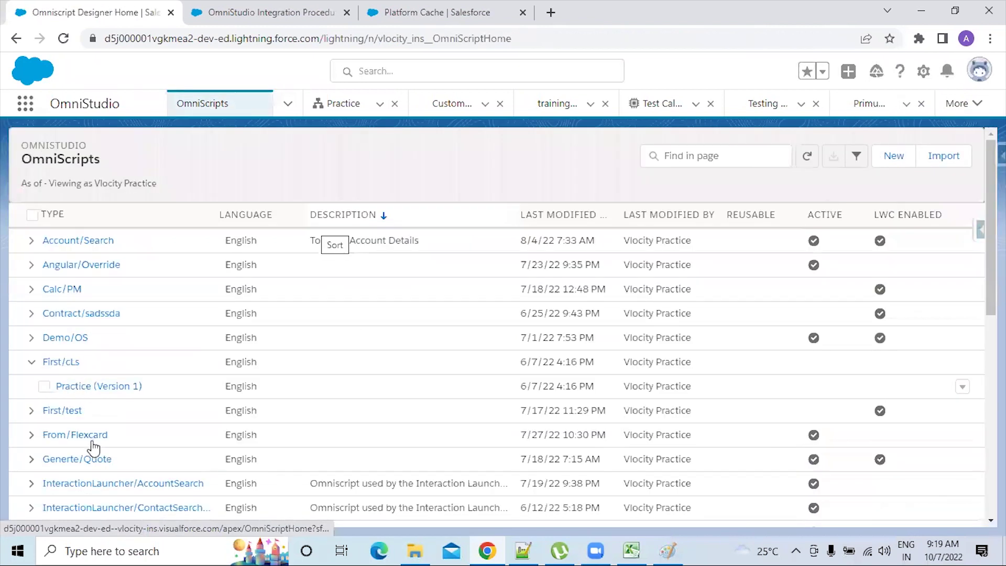
Open the training_styles (Version 2) OmniScript under Training/Styles.
scroll(100, 516, down, 10)
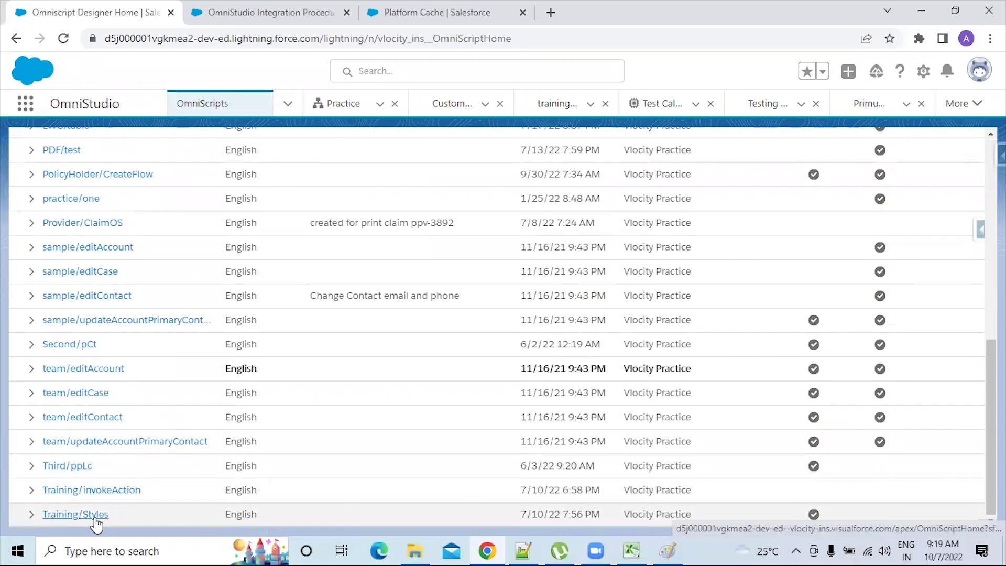
click(95, 520)
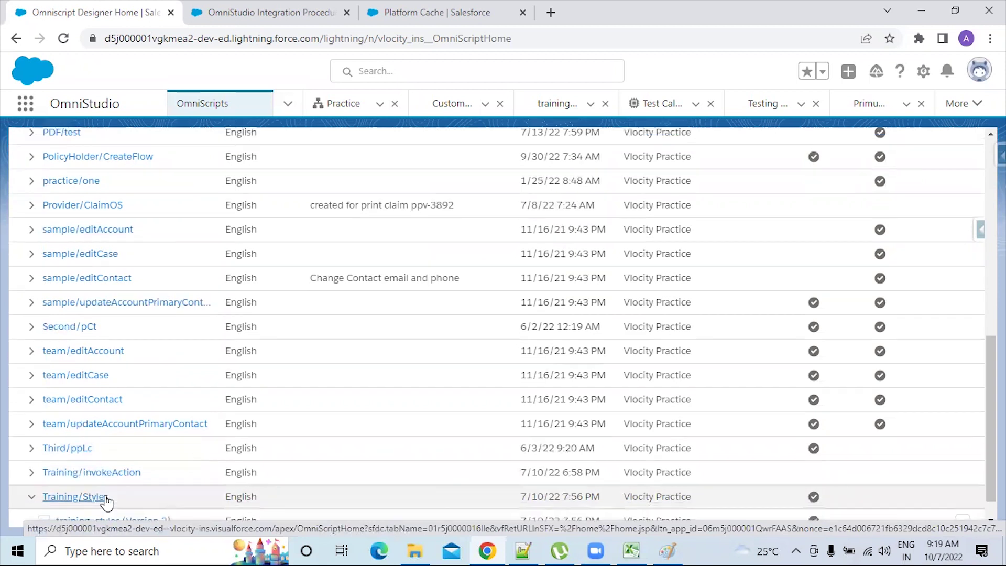
scroll(104, 500, down, 2)
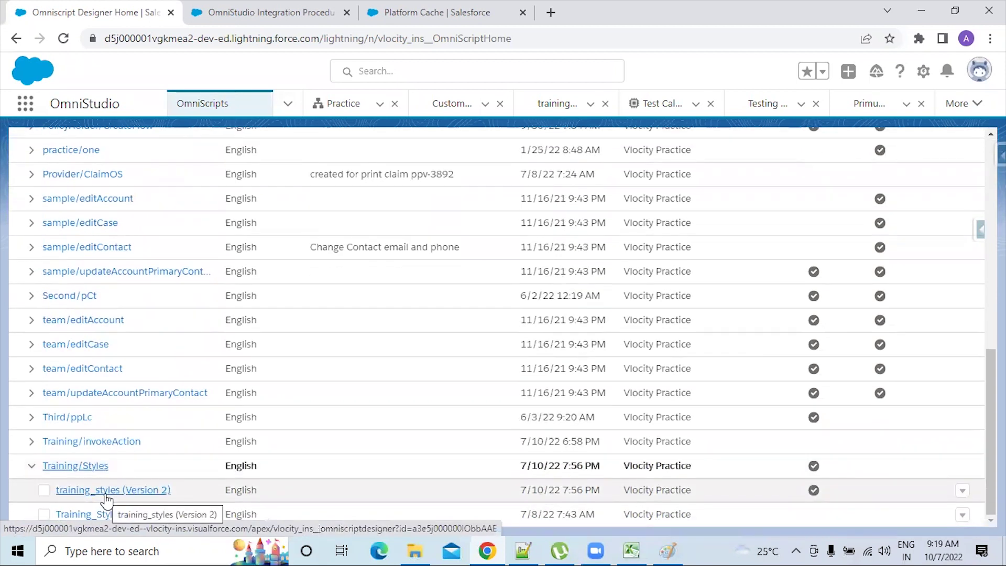
click(107, 490)
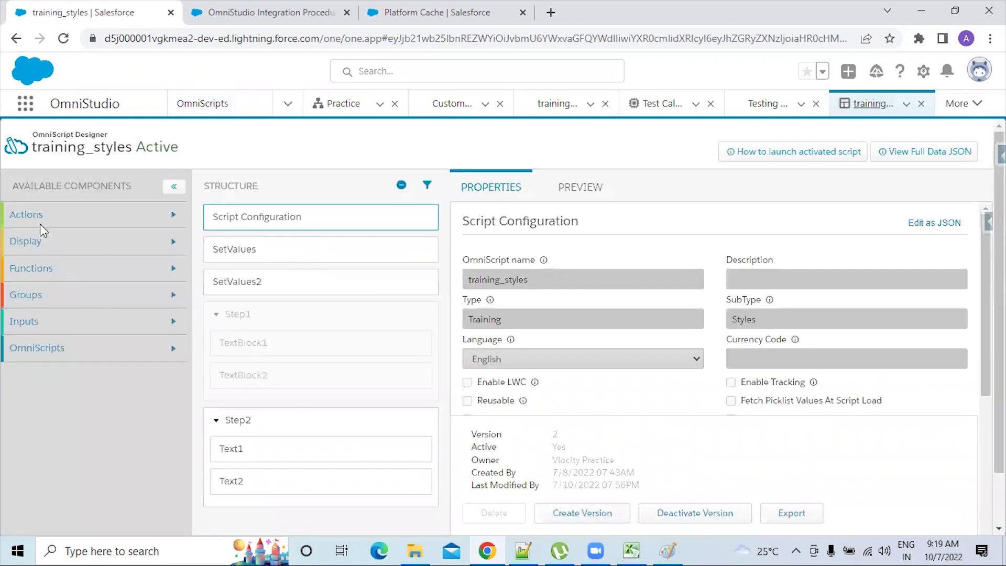
Expand the available Actions components and deactivate the active training_styles version.
click(45, 225)
scroll(71, 375, down, 4)
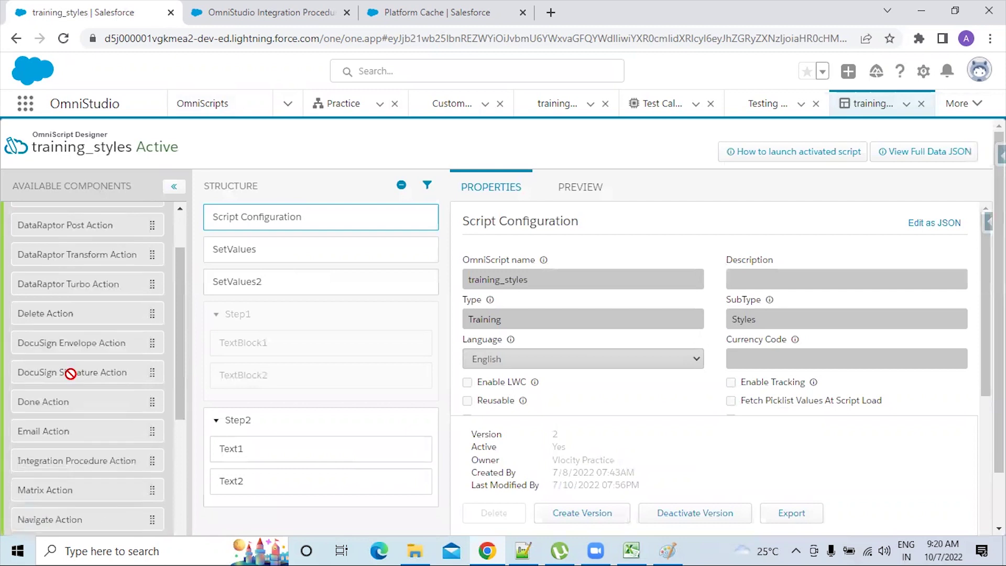
scroll(114, 393, down, 2)
scroll(125, 364, down, 1)
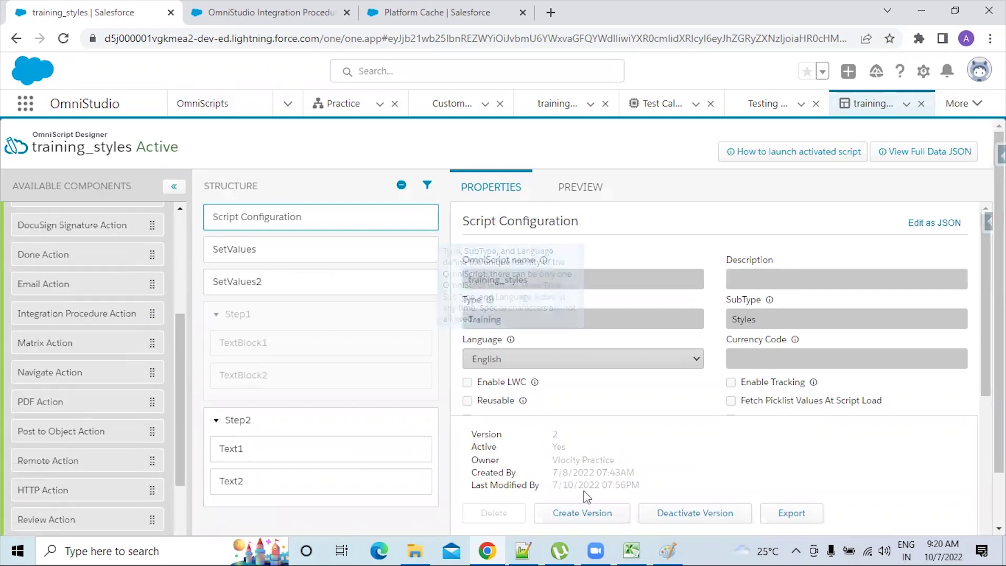
click(720, 517)
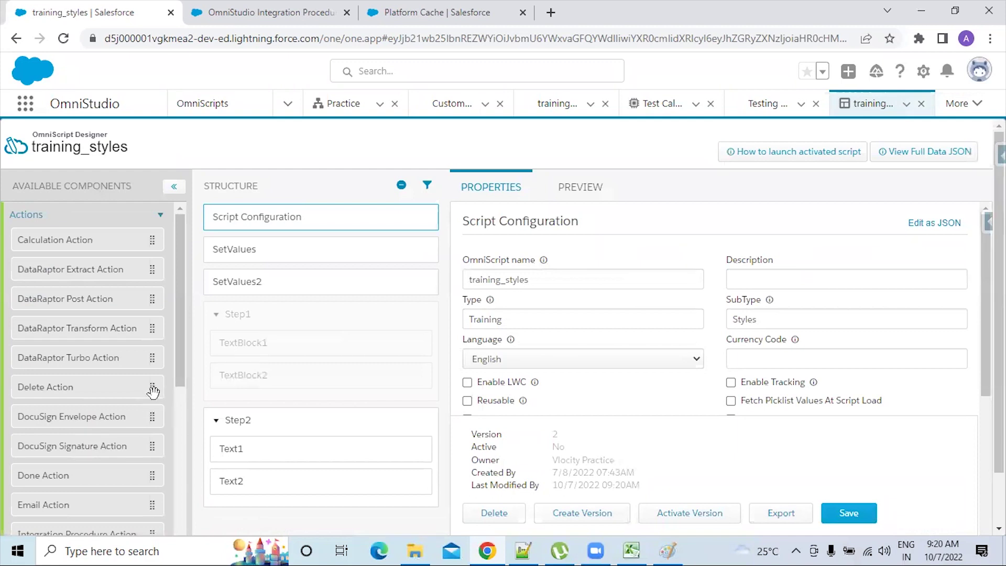
Add an Integration Procedure Action to the training_styles structure directly below SetValues2.
scroll(150, 387, down, 1)
scroll(175, 399, down, 2)
drag(79, 387, 240, 321)
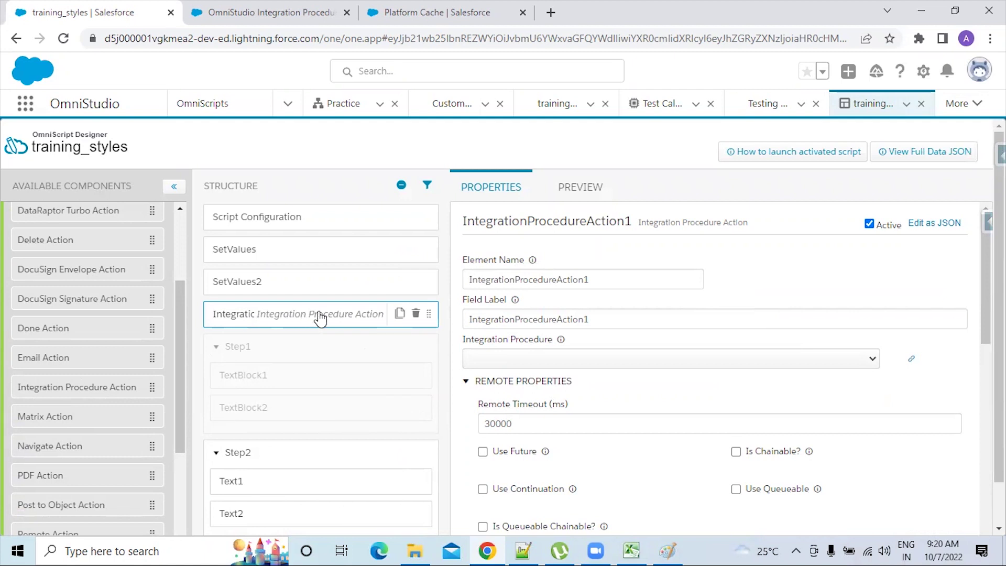
Check the Invoke Mode help for the new Integration Procedure Action and set its Invoke Mode to Fire and Forget.
scroll(654, 342, down, 4)
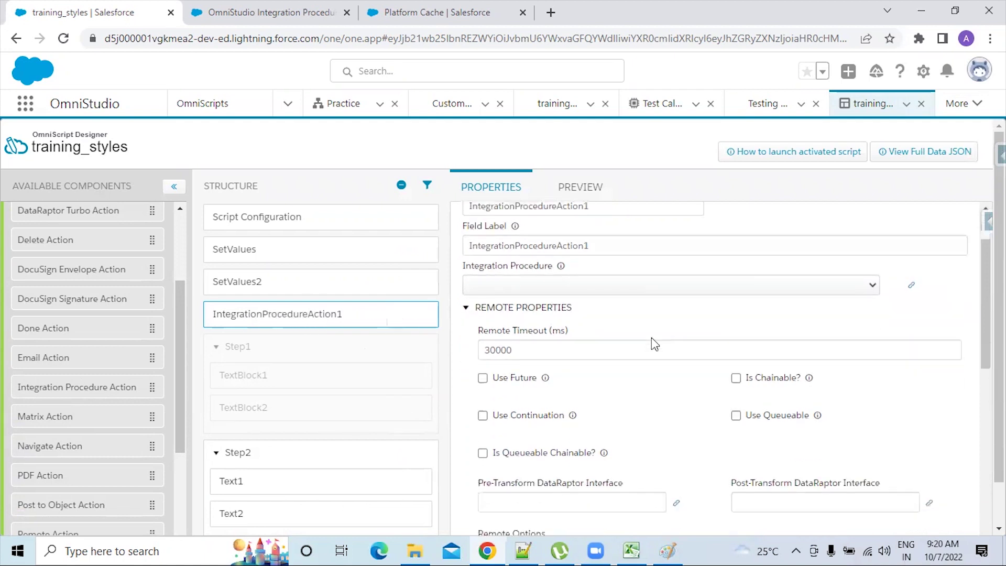
scroll(655, 343, down, 3)
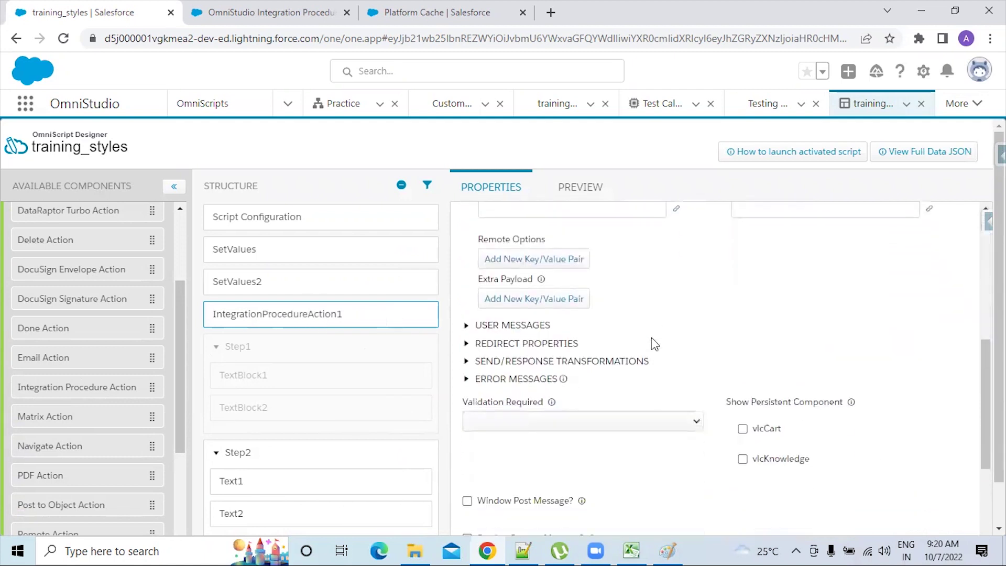
scroll(654, 345, down, 4)
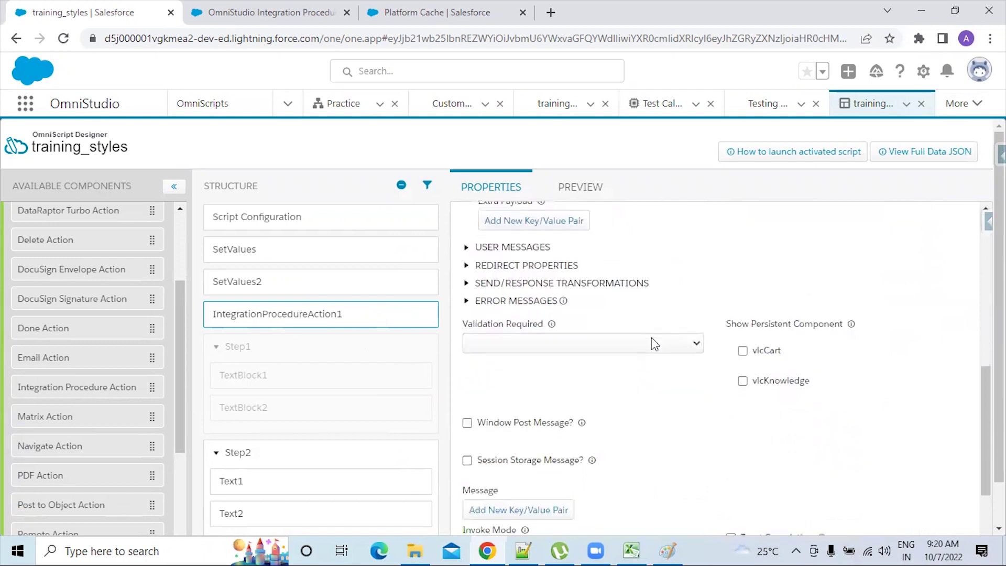
scroll(654, 344, down, 2)
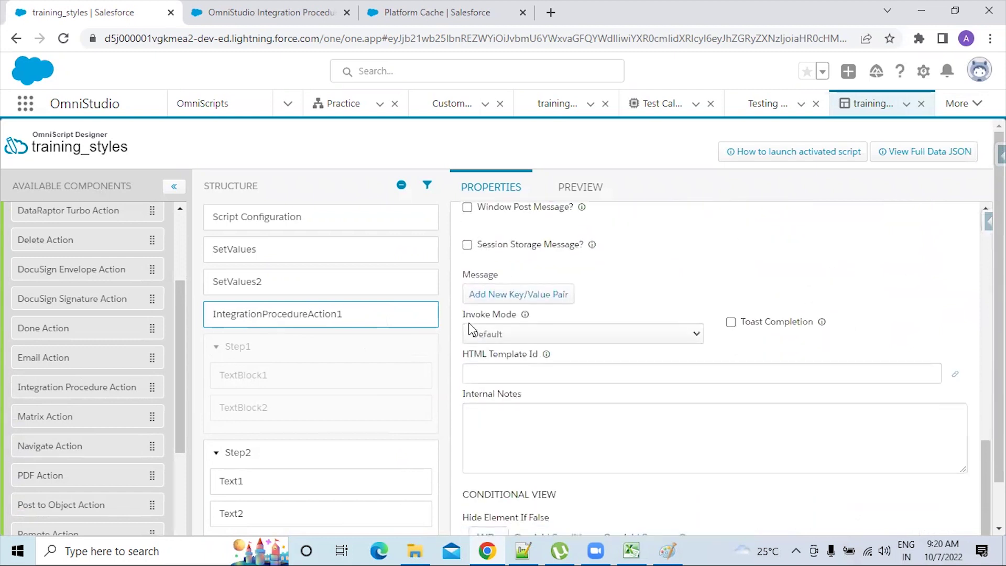
drag(463, 318, 518, 318)
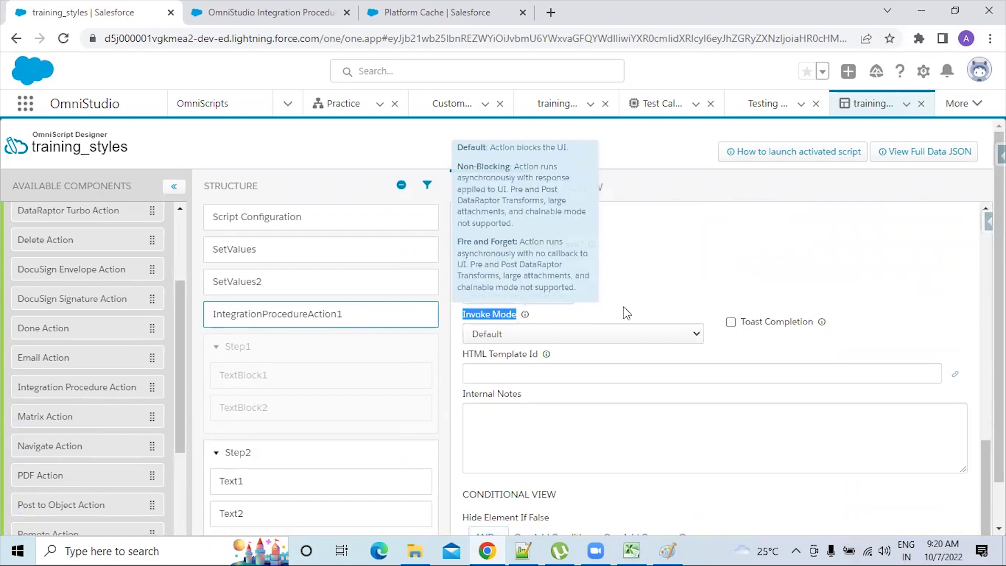
click(525, 317)
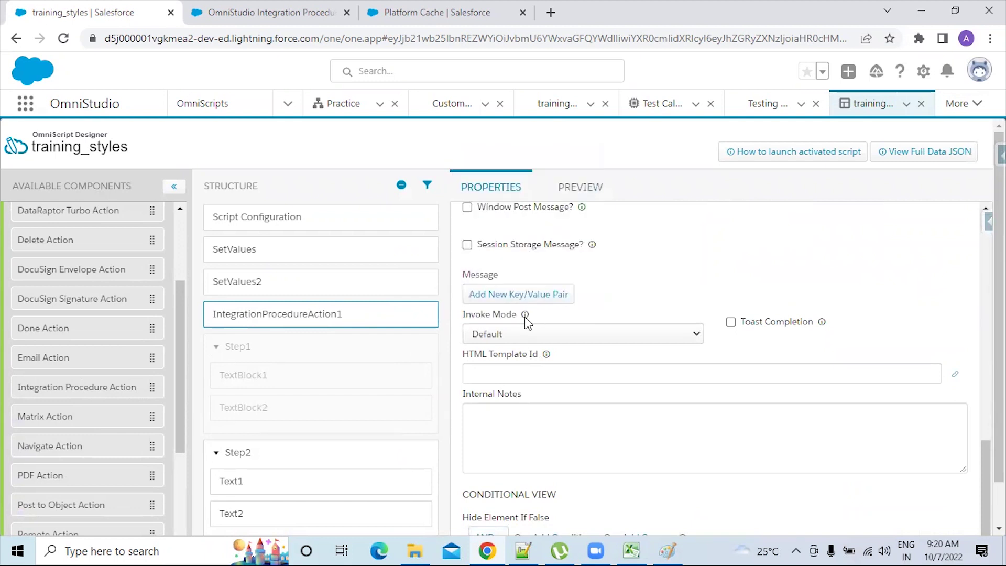
mouse_move(524, 316)
click(699, 340)
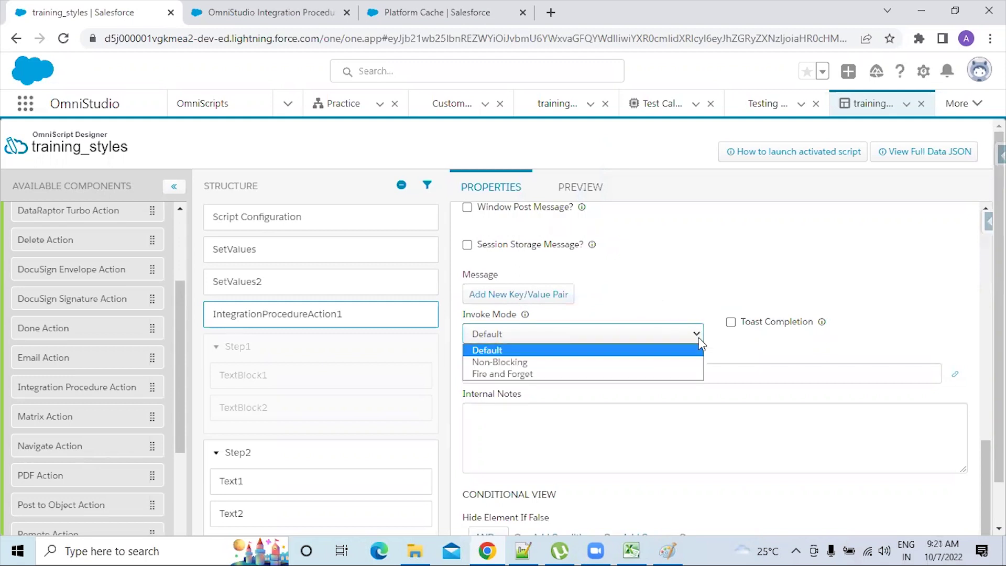
click(503, 374)
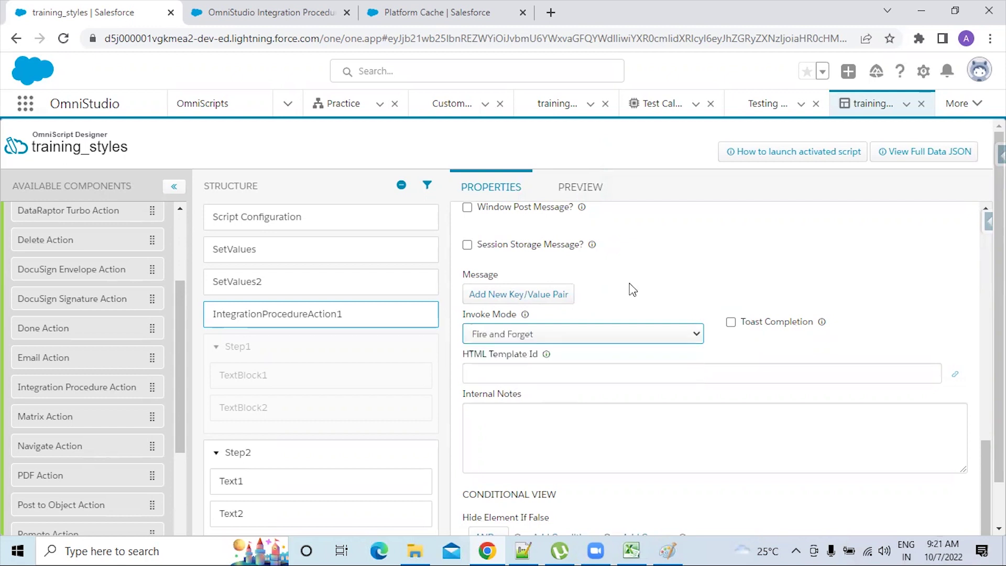
drag(460, 314, 540, 318)
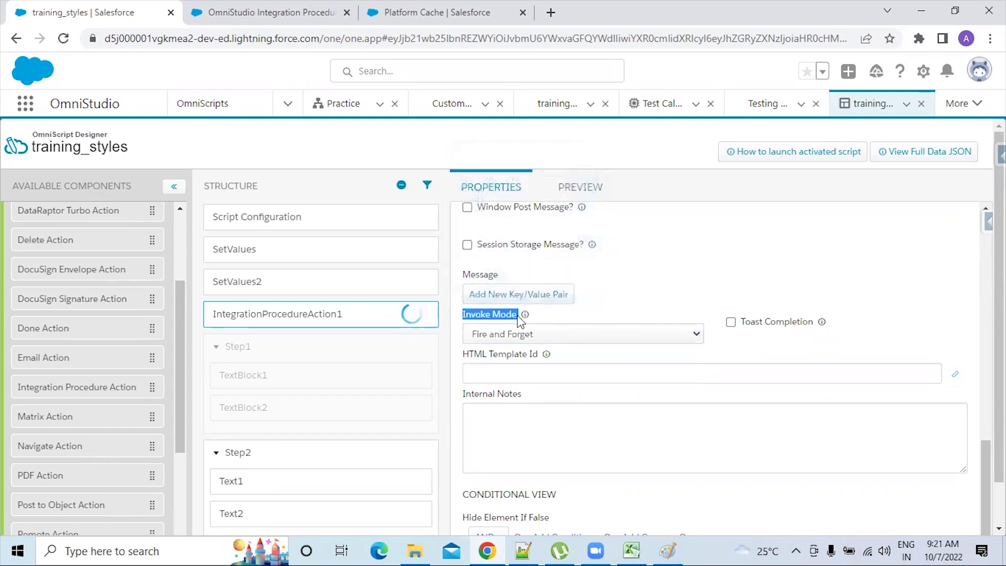
click(519, 321)
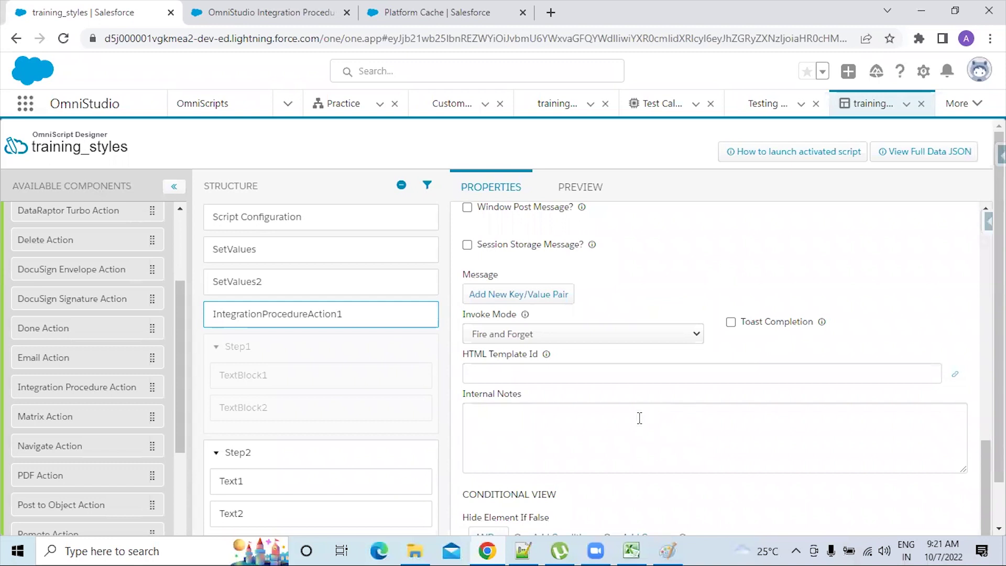
Look over the Integration Procedure Action's other properties and the list of available action components.
scroll(636, 415, down, 1)
scroll(674, 379, up, 2)
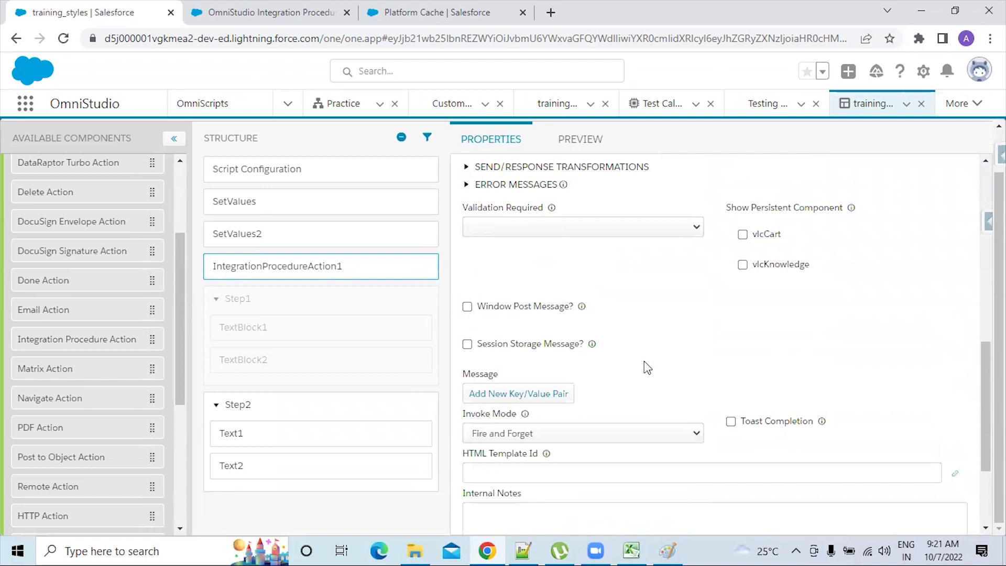
scroll(648, 368, up, 1)
scroll(647, 368, up, 1)
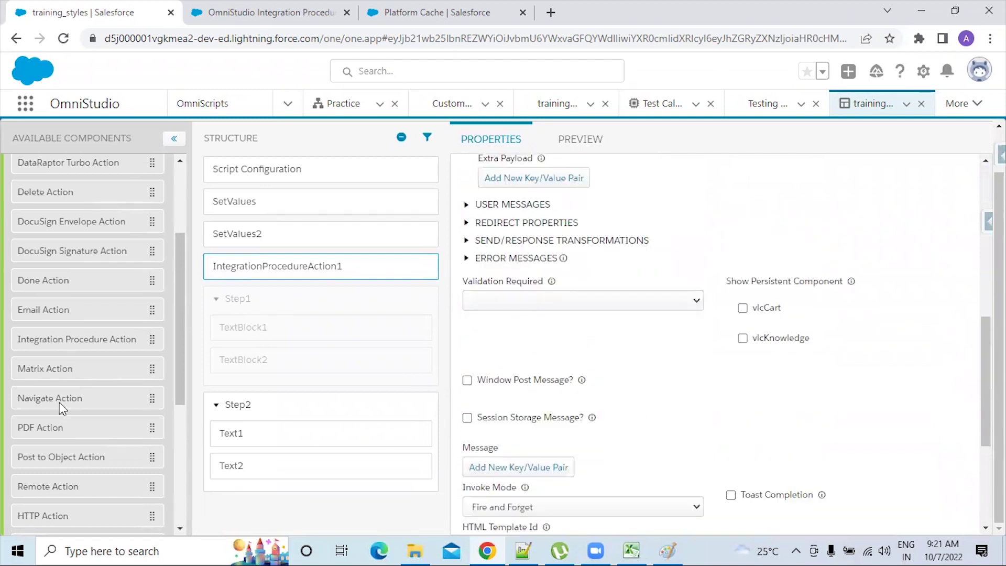
scroll(58, 401, up, 1)
scroll(61, 407, up, 3)
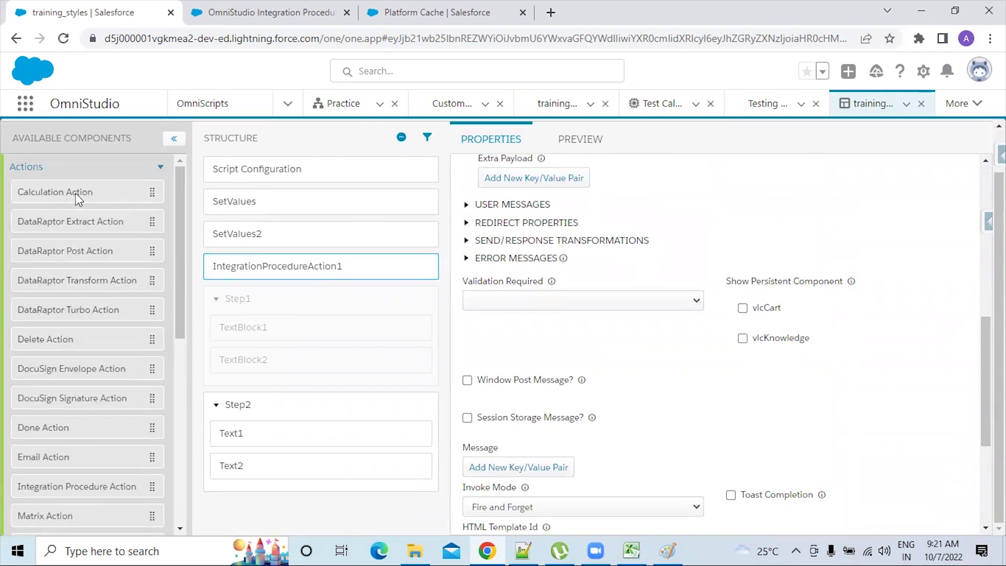
scroll(94, 315, up, 2)
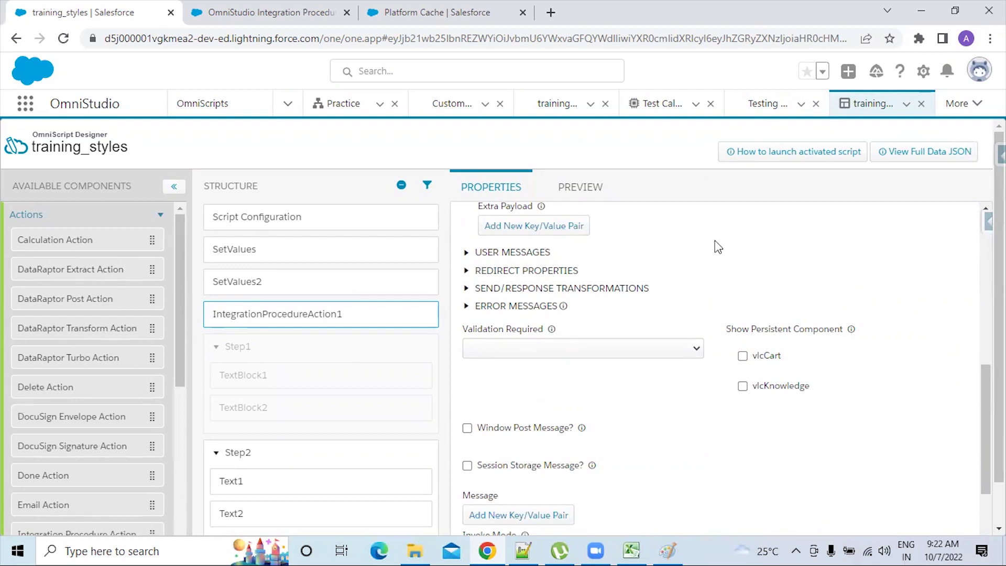
Return to Test Calc Proc and examine the properties of EmailAction1.
click(665, 107)
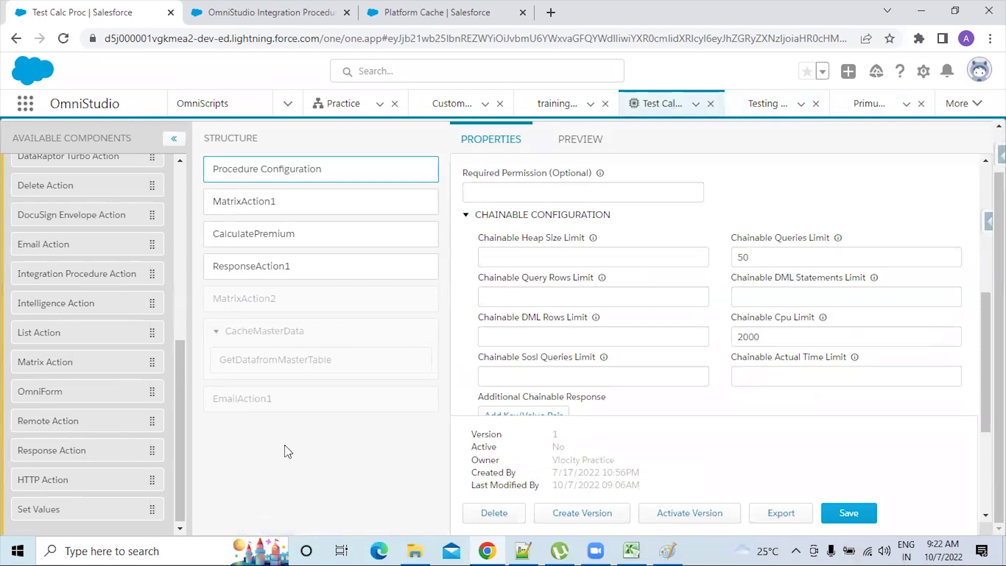
click(267, 412)
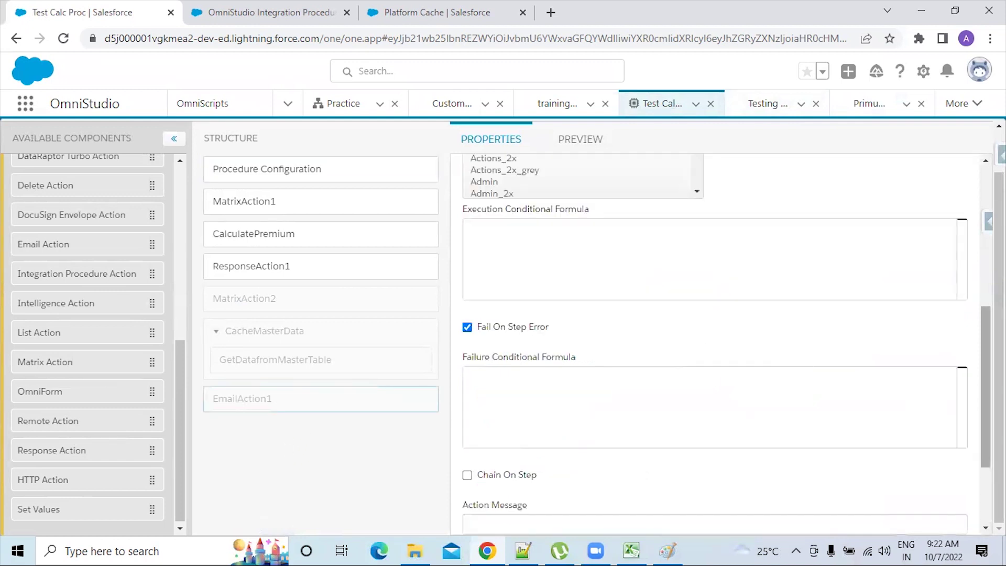
scroll(863, 178, up, 5)
scroll(864, 177, up, 2)
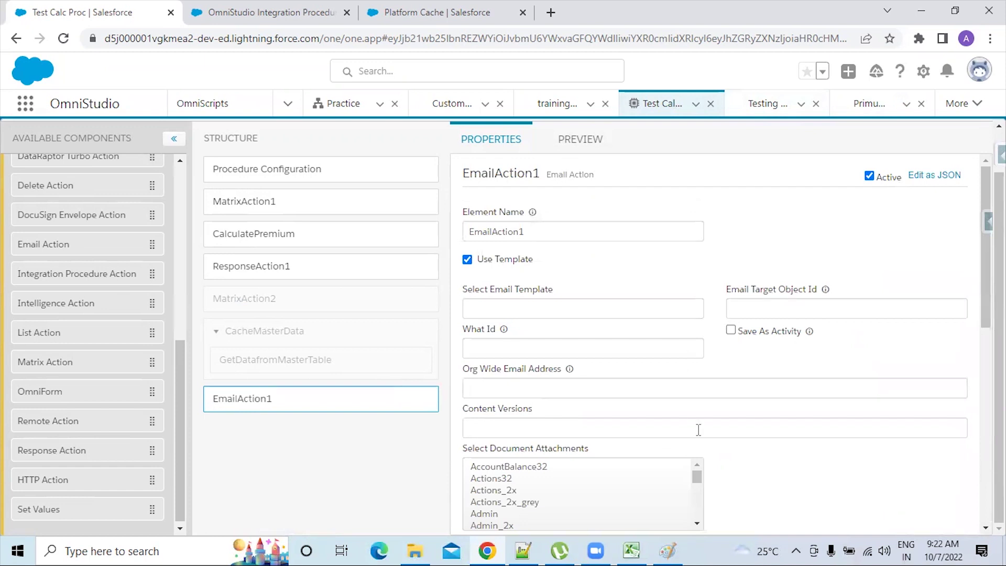
scroll(682, 391, down, 3)
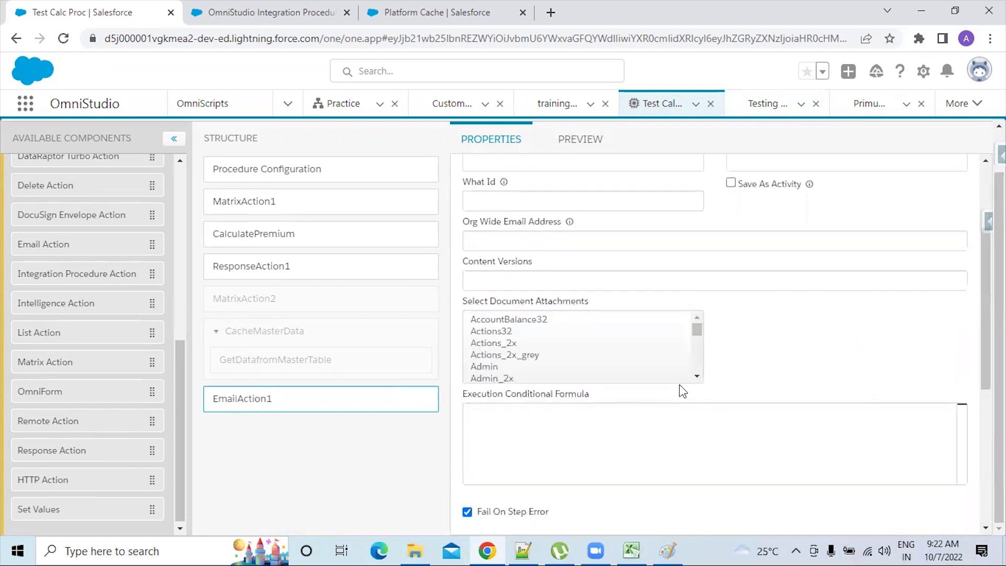
scroll(683, 391, down, 6)
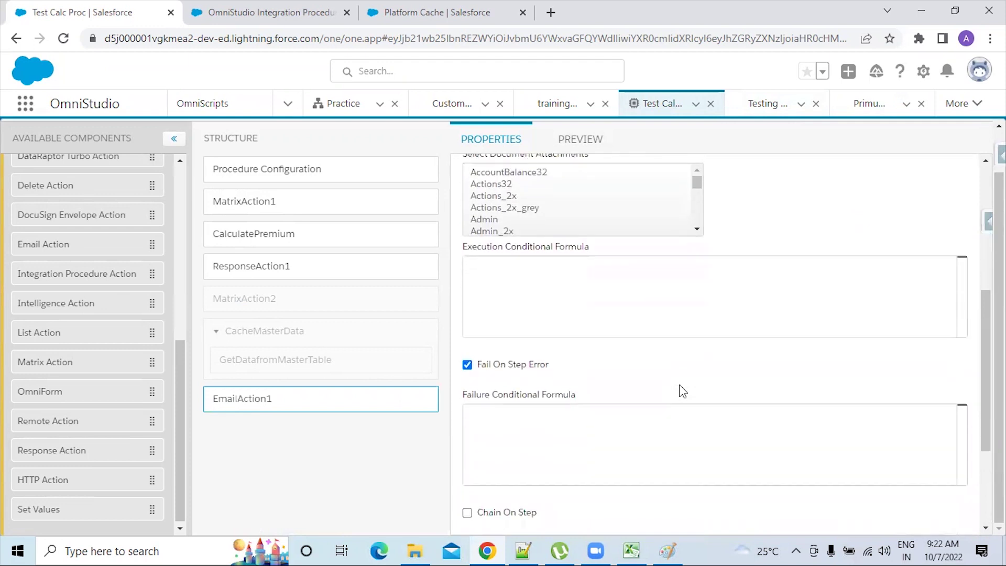
scroll(683, 391, up, 8)
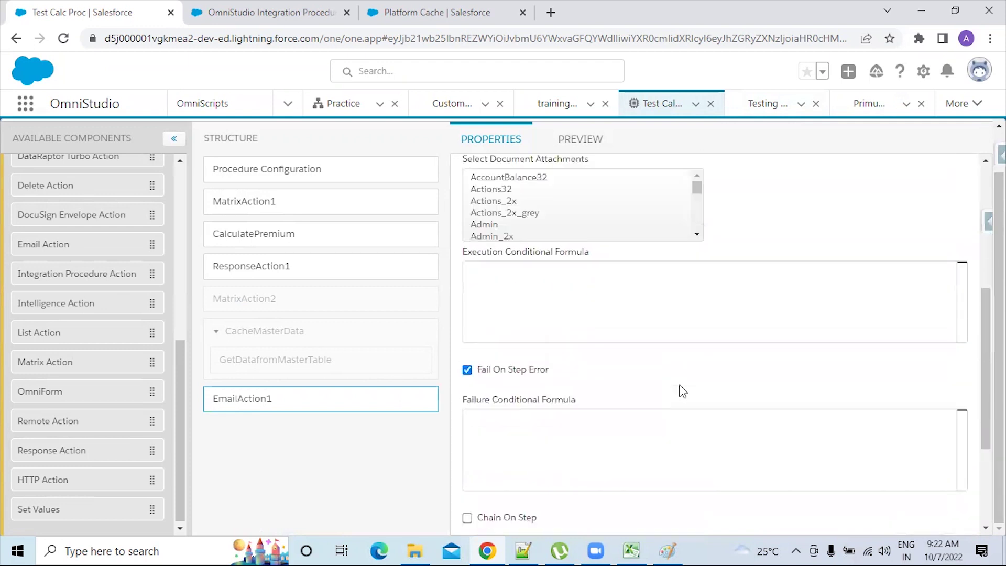
Look over EmailAction1's template, attachment and conditional formula properties and turn off Use Template.
scroll(683, 391, up, 1)
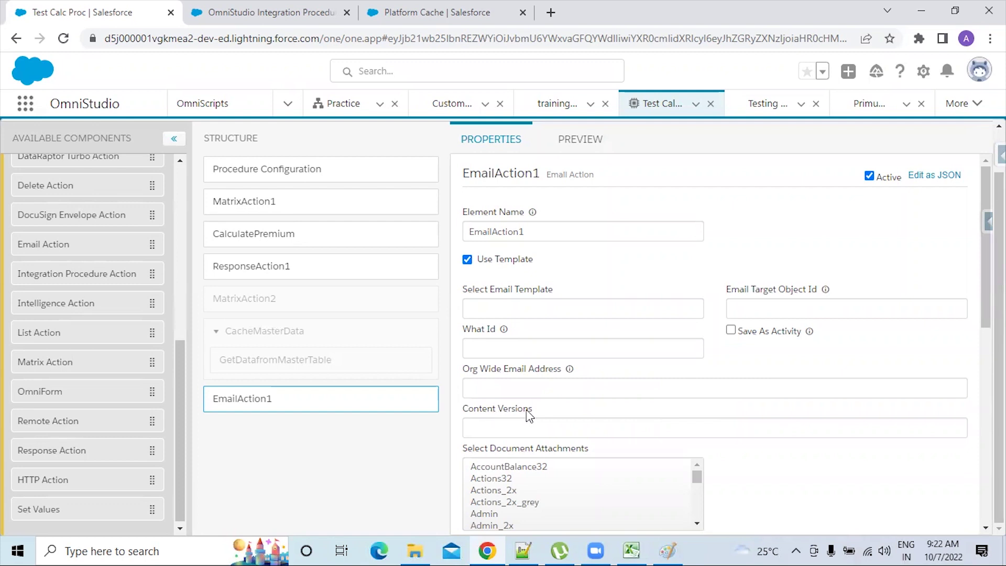
scroll(559, 406, down, 1)
scroll(576, 386, down, 5)
scroll(798, 392, down, 3)
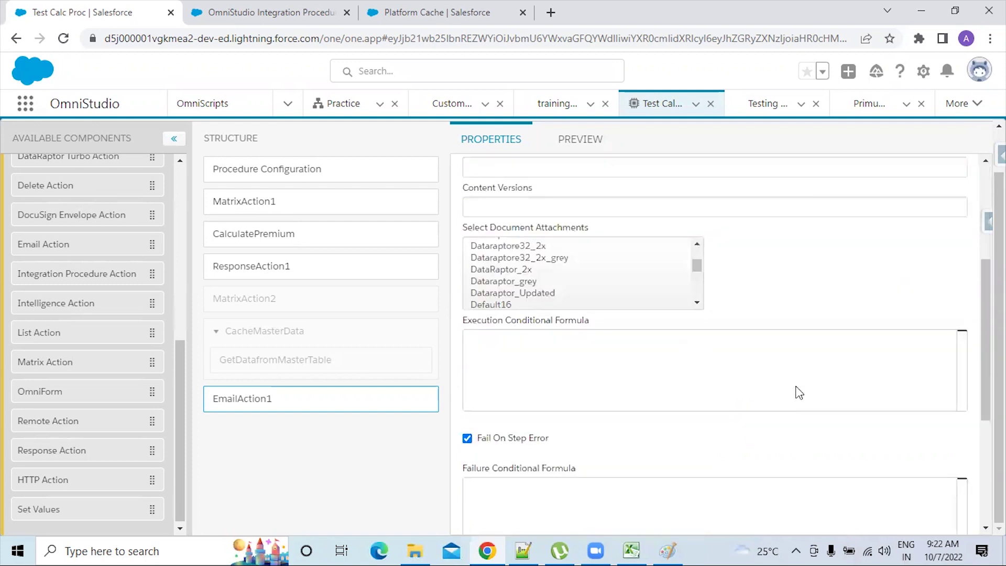
scroll(772, 430, up, 4)
scroll(772, 428, up, 1)
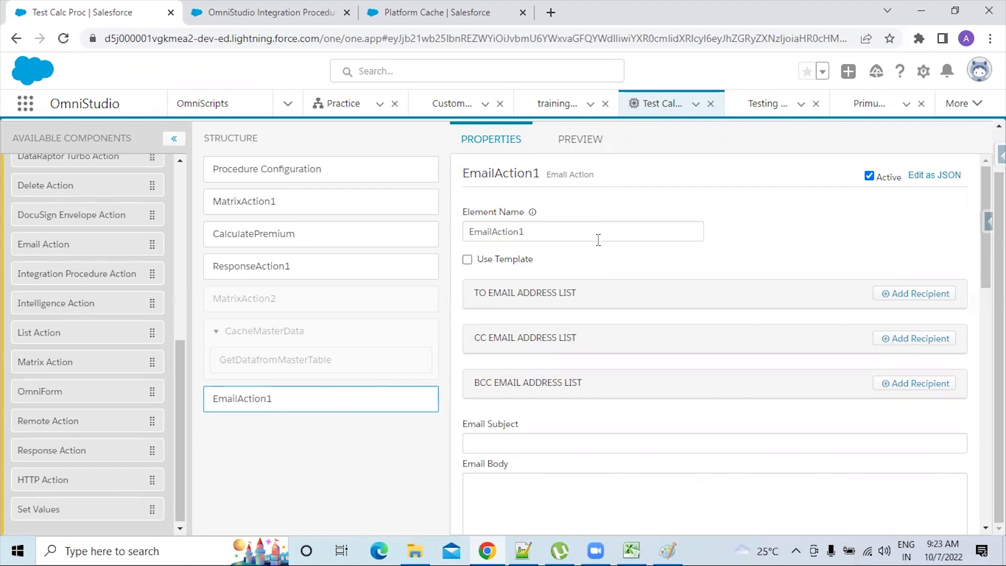
Add two blank recipient rows to EmailAction1's To Email Address List.
drag(474, 293, 588, 300)
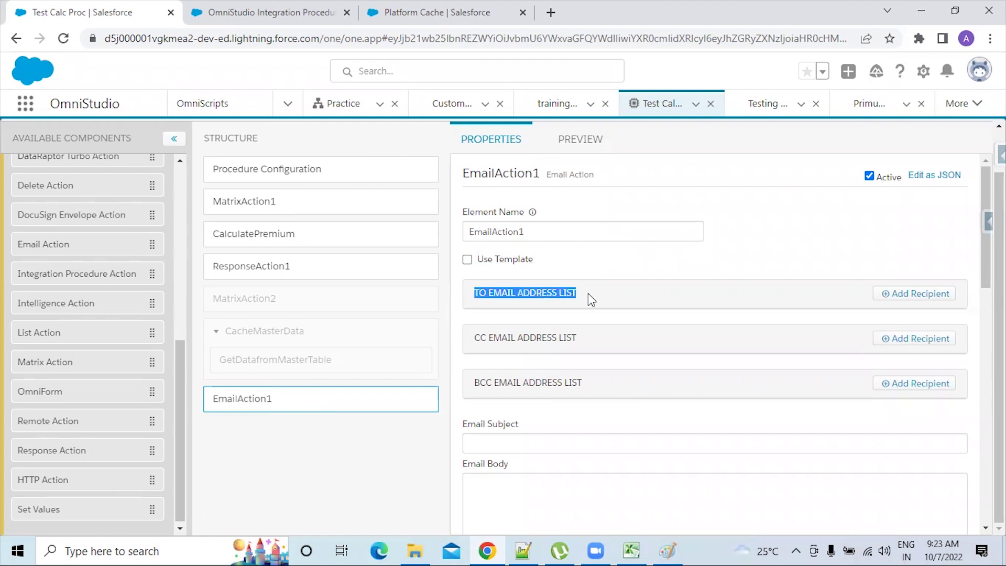
click(588, 294)
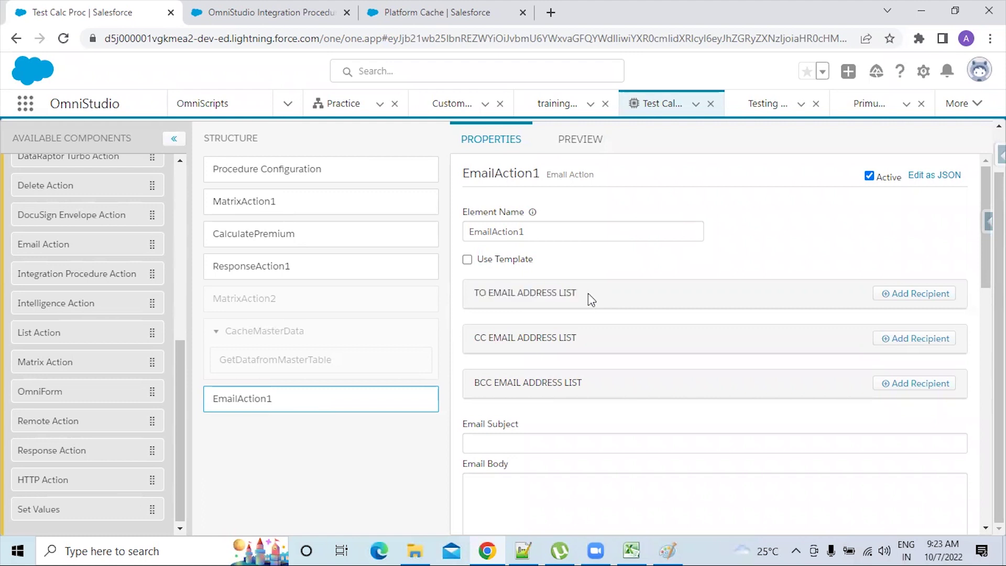
click(916, 295)
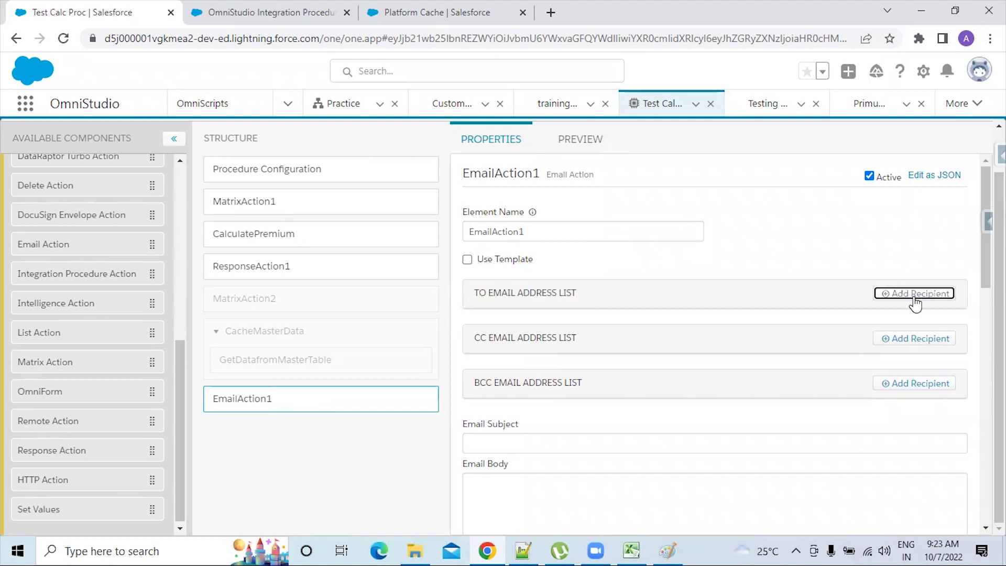
click(540, 323)
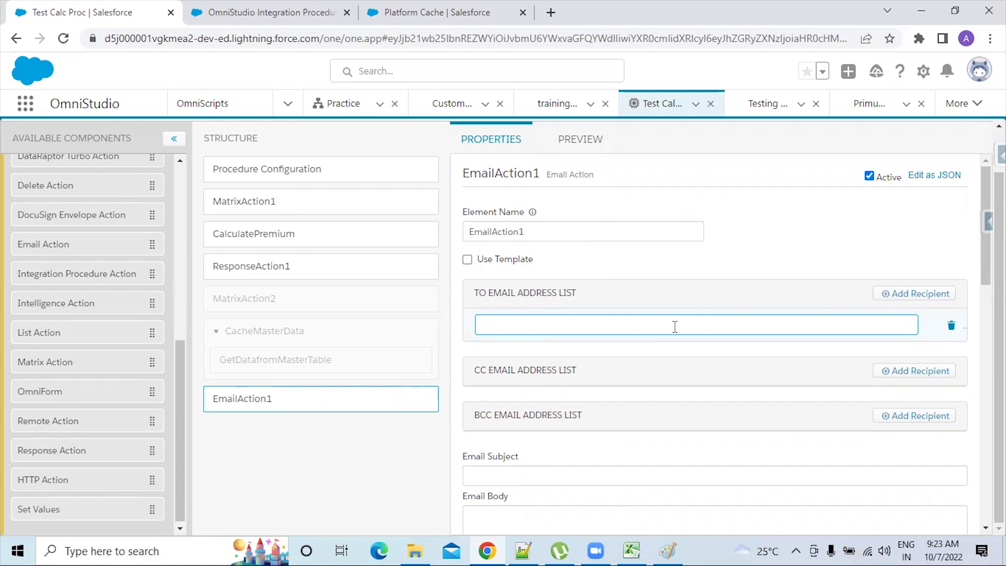
click(920, 297)
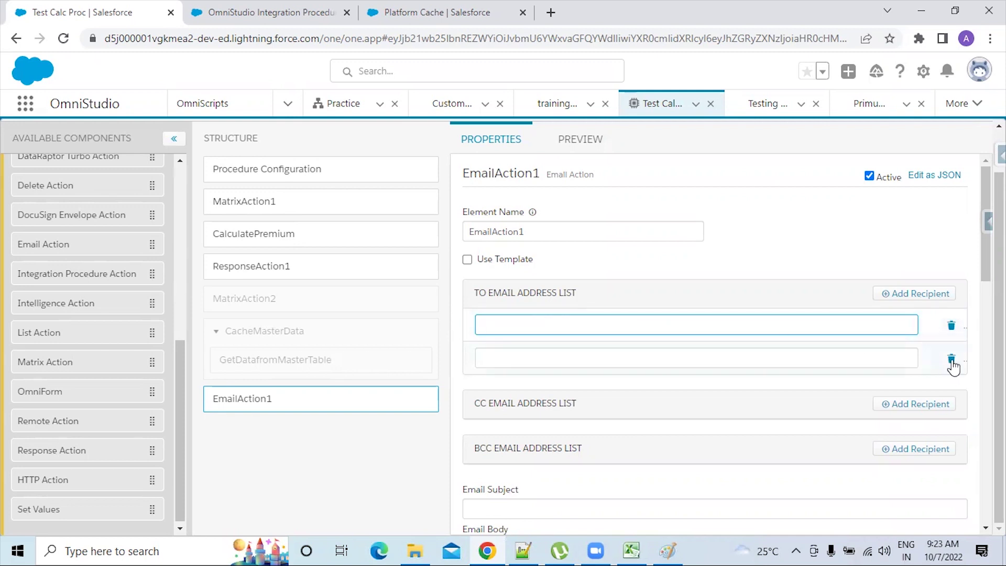
drag(530, 292, 464, 299)
click(658, 298)
Set EmailAction1's Email Subject to "Testing".
scroll(579, 332, down, 2)
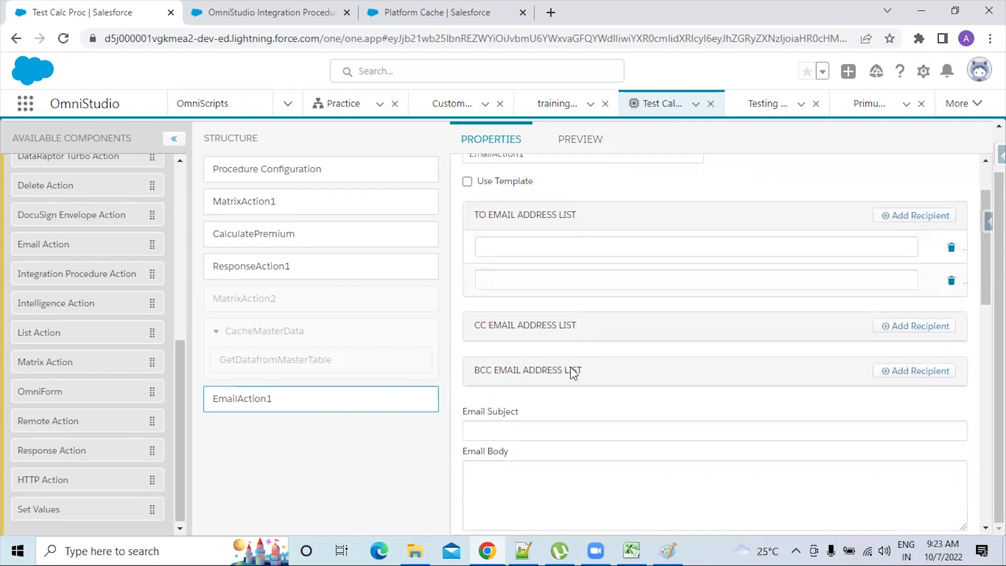
scroll(582, 367, down, 2)
click(533, 360)
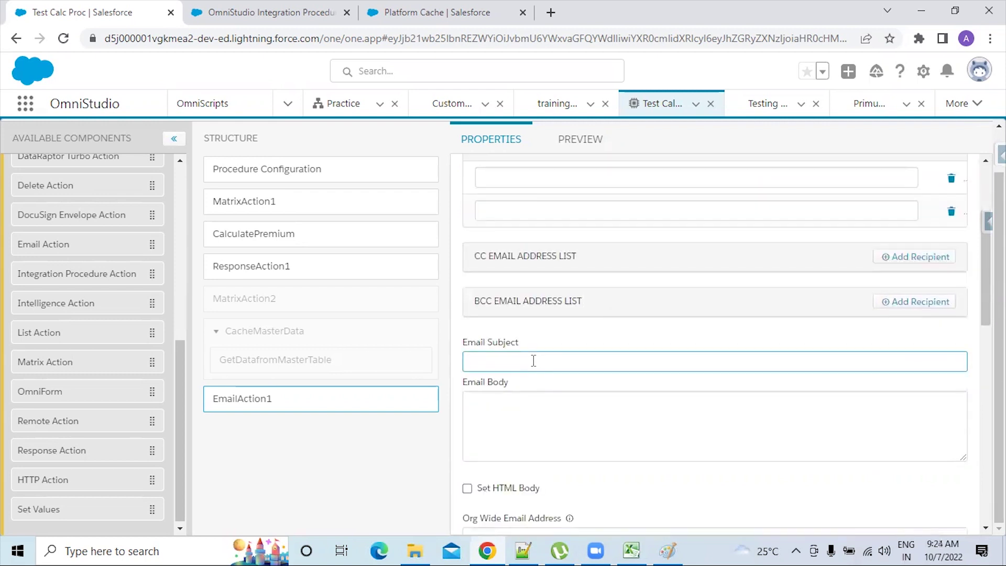
scroll(533, 361, down, 4)
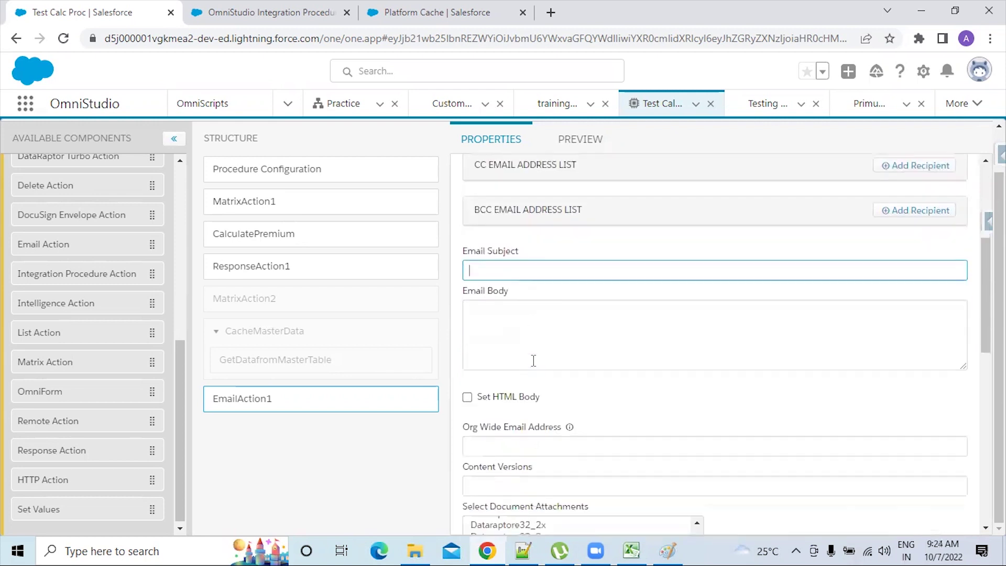
scroll(532, 358, up, 4)
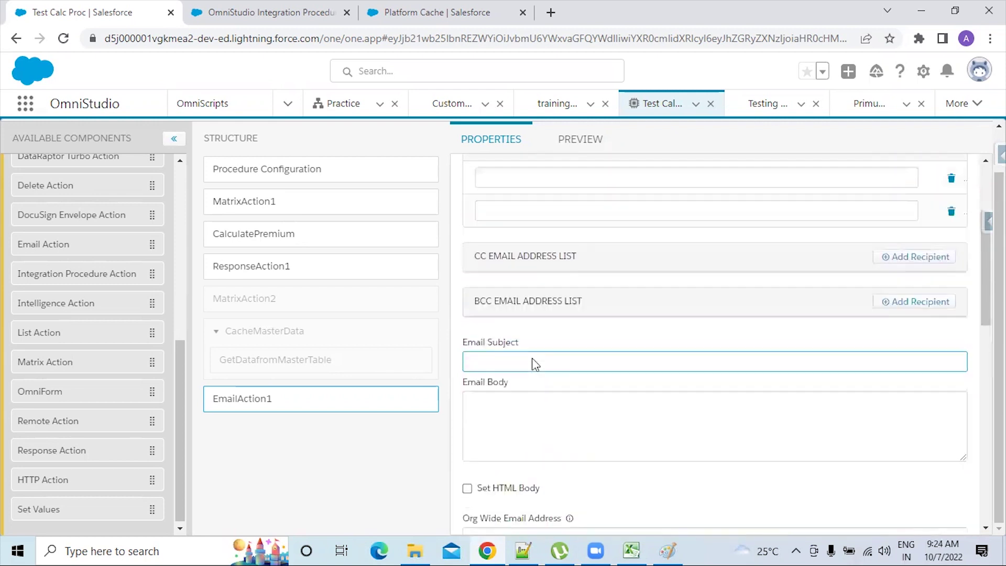
text(Testing)
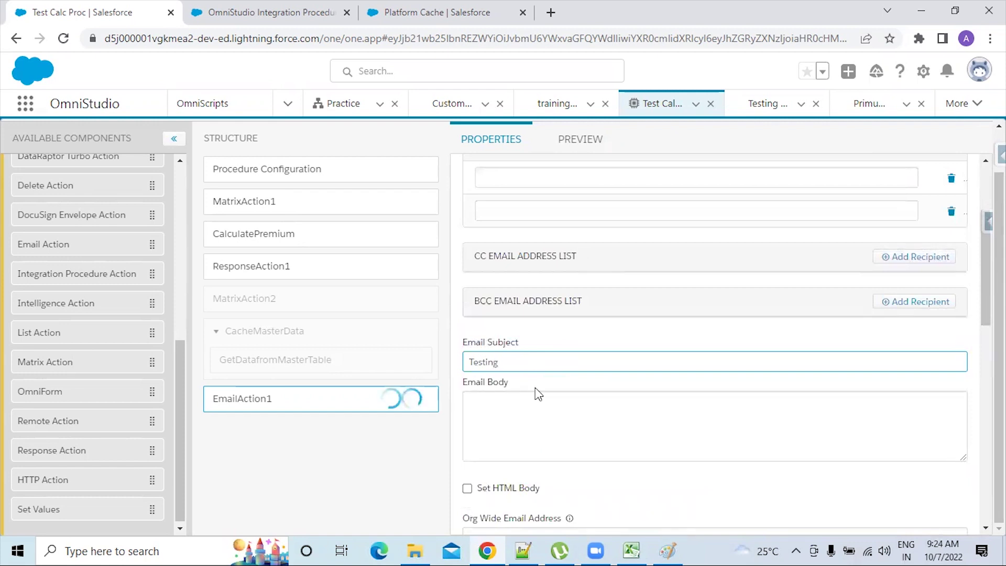
Switch to Notepad++ to look at the notes in new 3 and cred.java, and return to EmailAction1's Email Body.
click(532, 413)
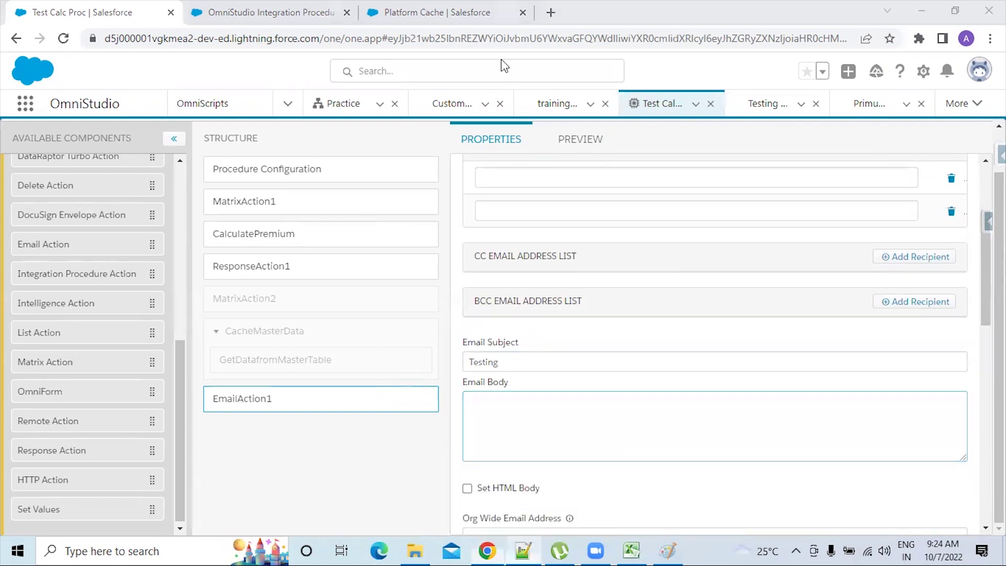
key(alt+Tab)
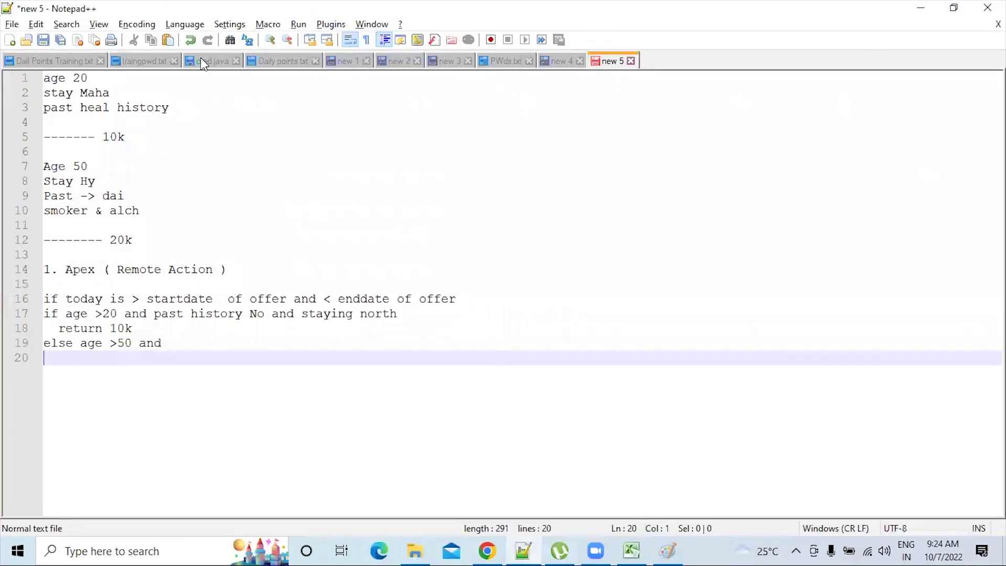
scroll(203, 63, up, 2)
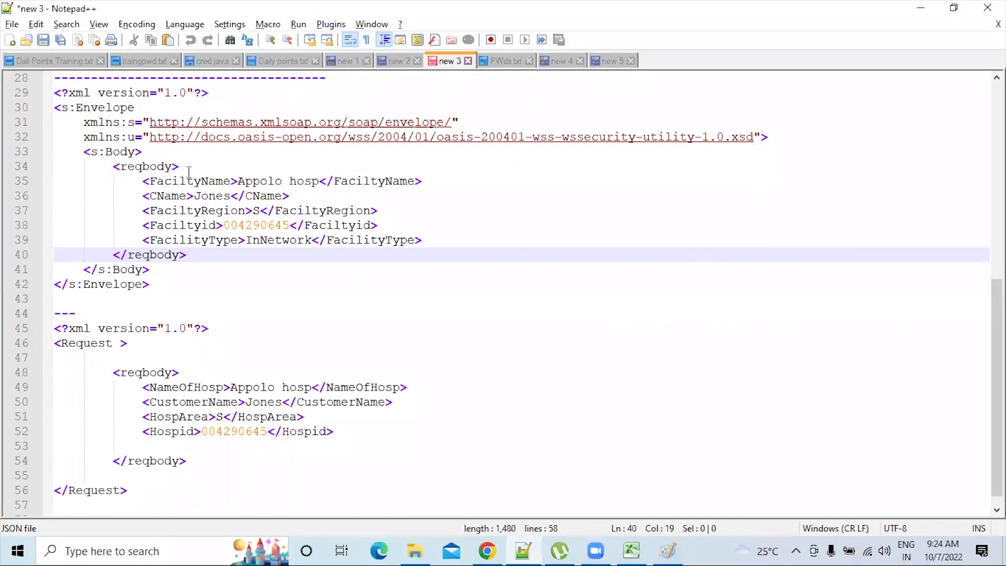
key(alt)
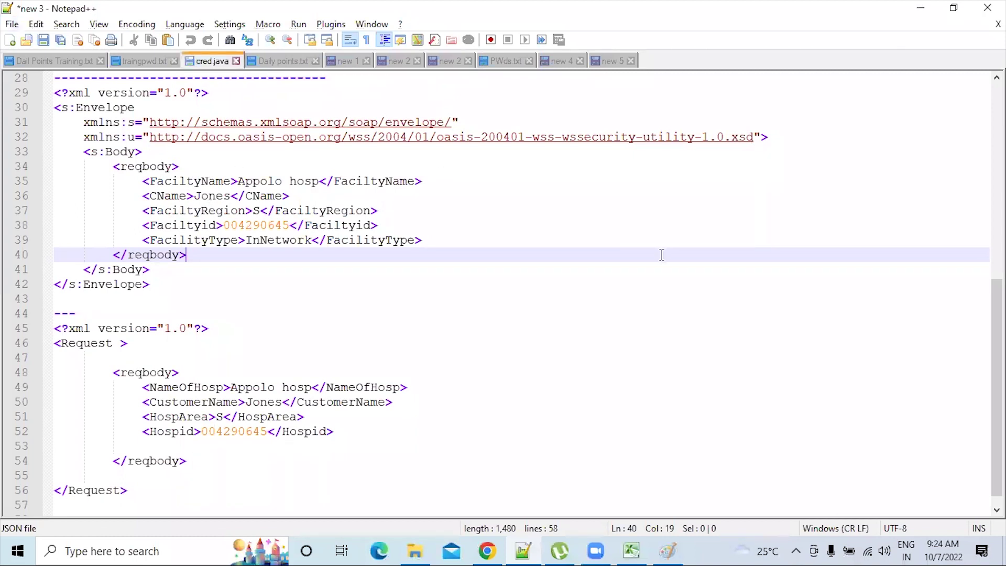
click(210, 61)
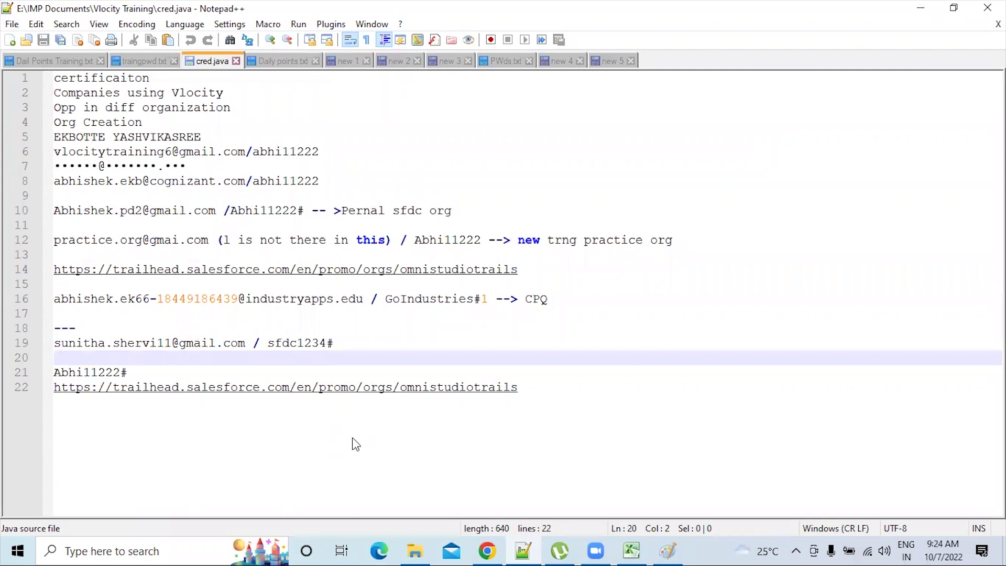
key(alt+Tab)
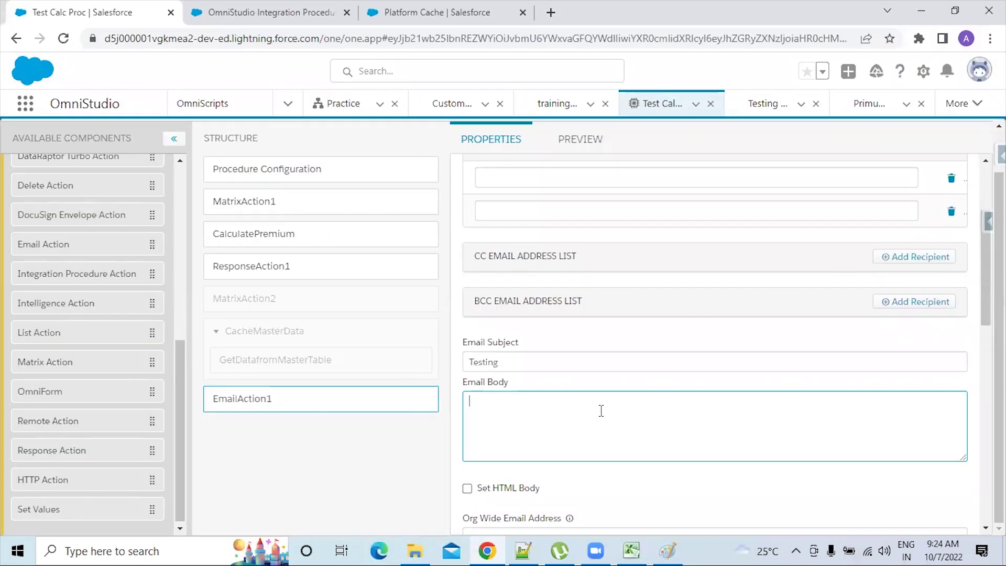
Enter "Testing email body" as EmailAction1's Email Body.
text(Testing email b)
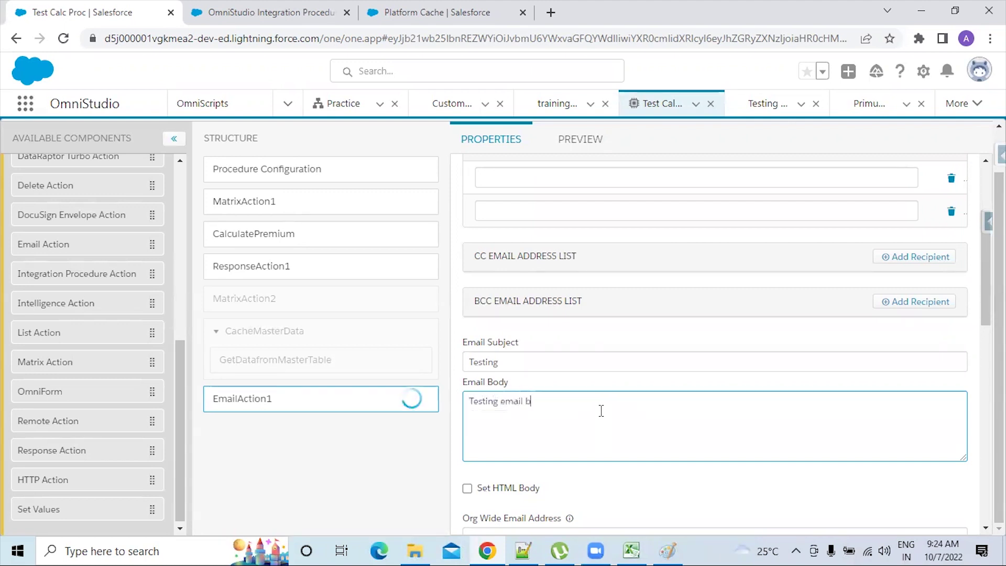
text(ody)
scroll(610, 398, down, 4)
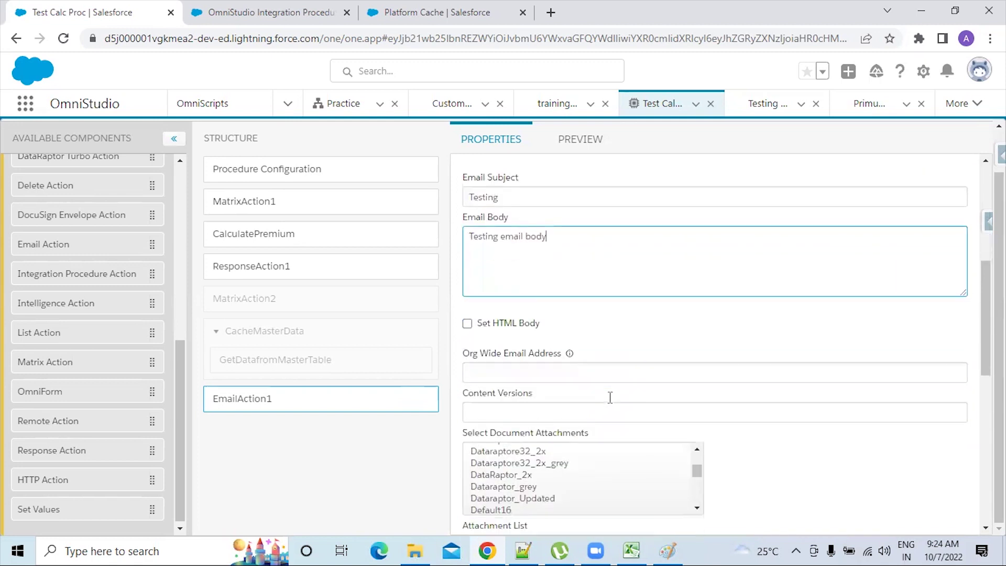
click(883, 436)
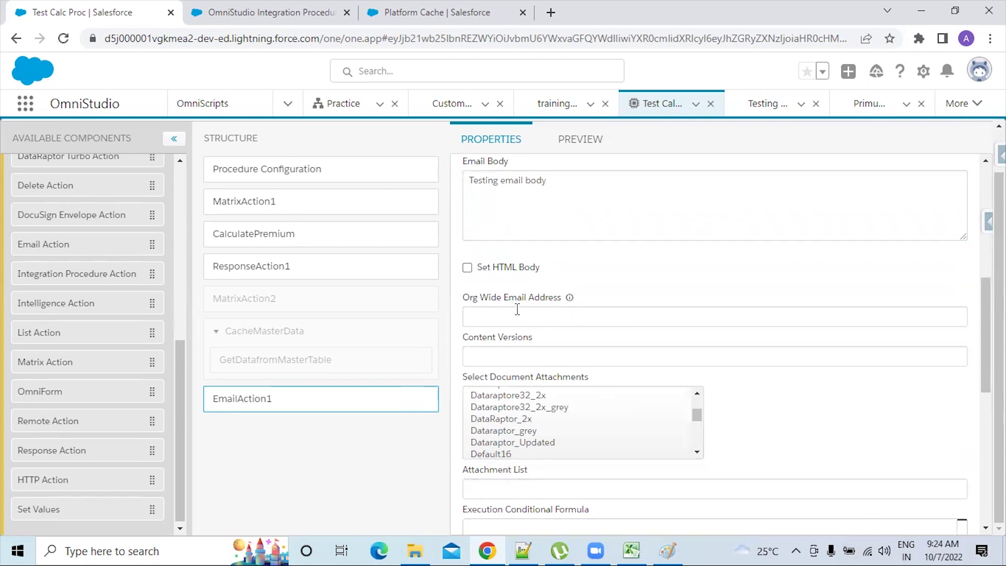
Examine EmailAction1's Org Wide Email Address property with its help text, and the Content Versions field.
drag(559, 299, 461, 300)
click(673, 295)
mouse_move(571, 300)
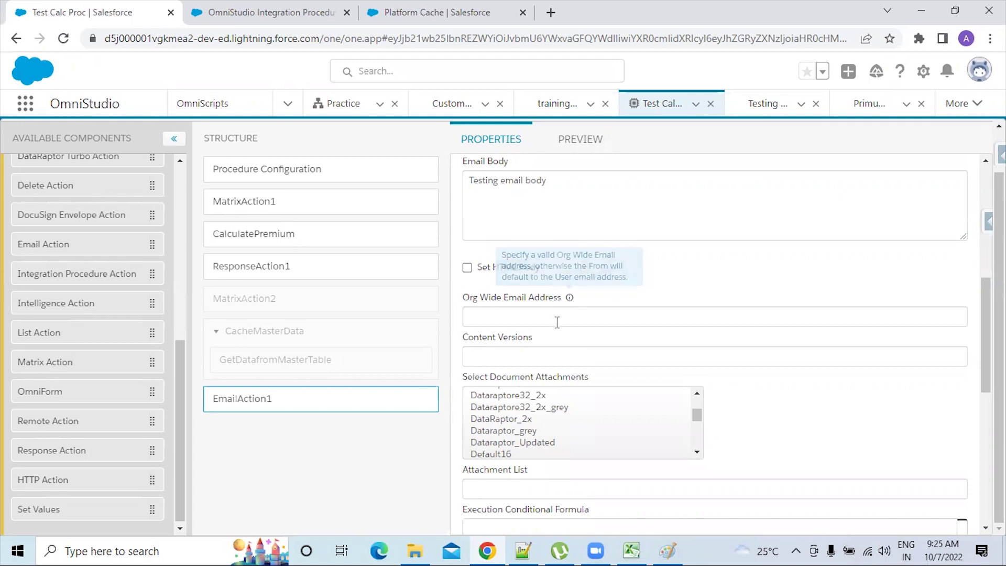
click(557, 321)
click(555, 357)
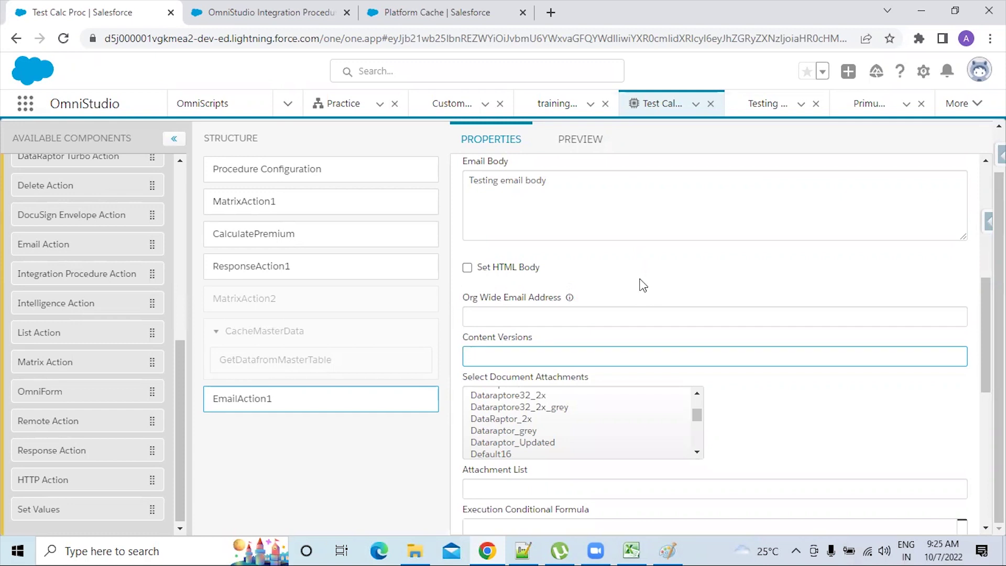
click(585, 316)
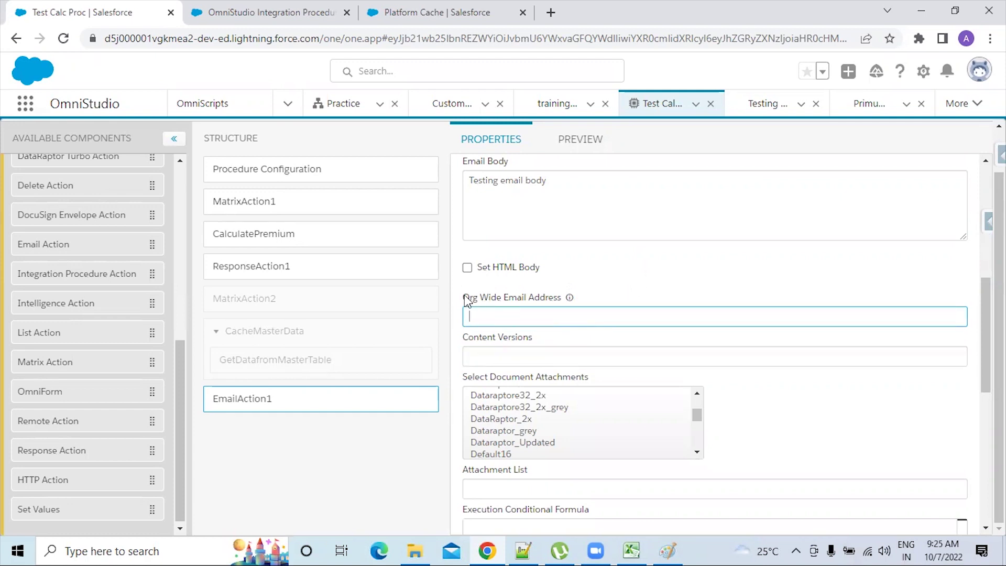
drag(463, 298, 541, 301)
click(539, 293)
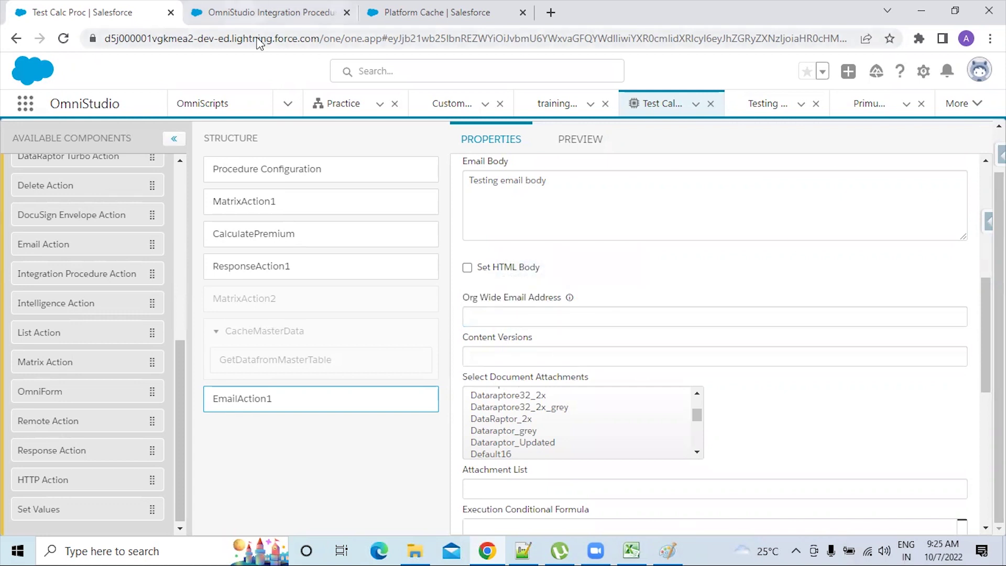
Open Salesforce Setup, find settings matching "org" and open the Organization-Wide Addresses page.
key(ctrl+Tab)
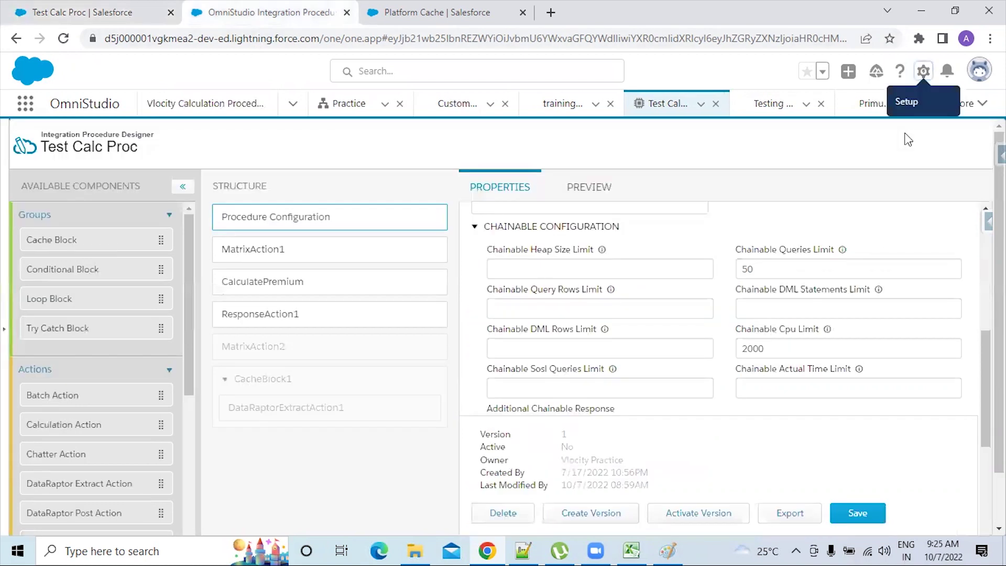
click(923, 70)
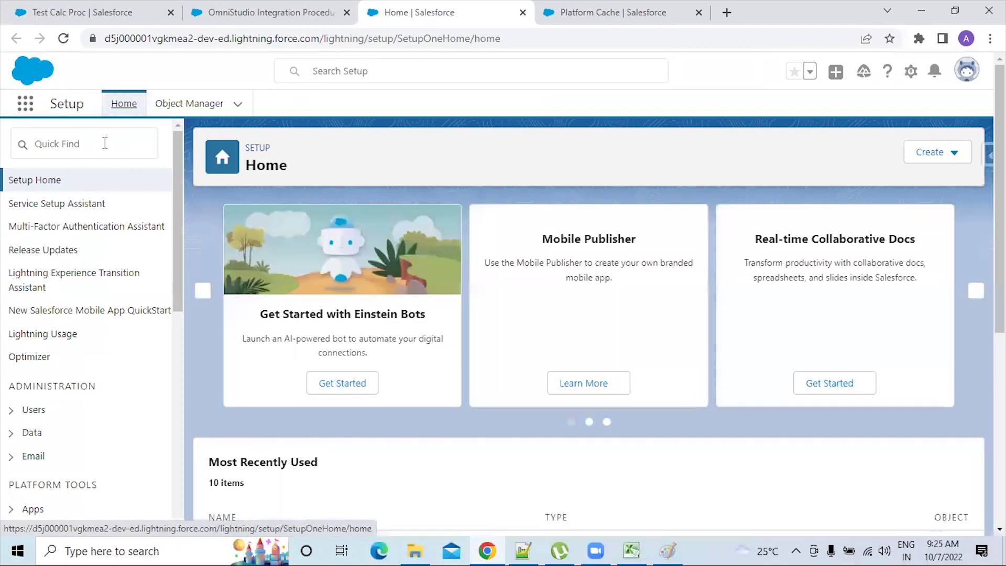
text(or)
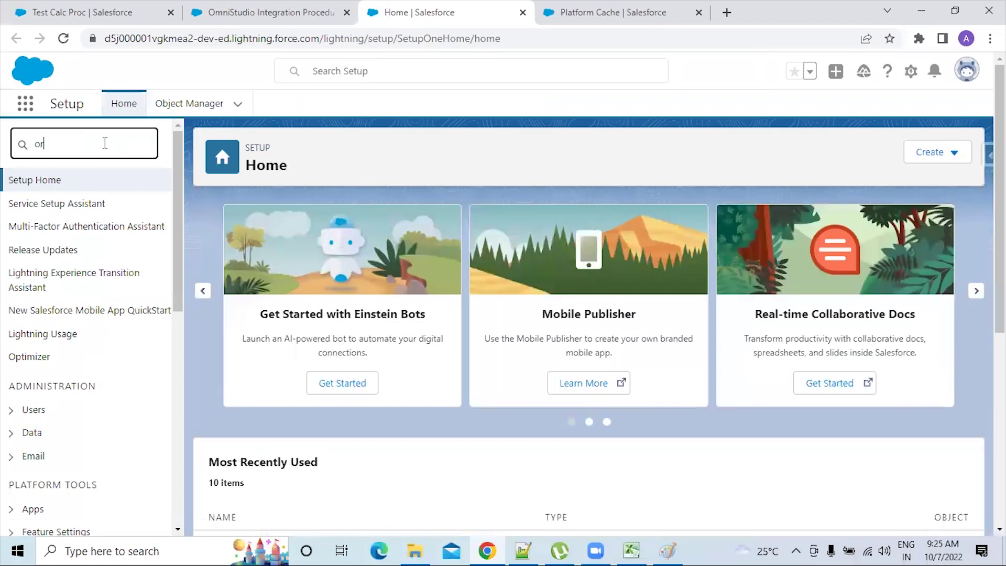
text(g)
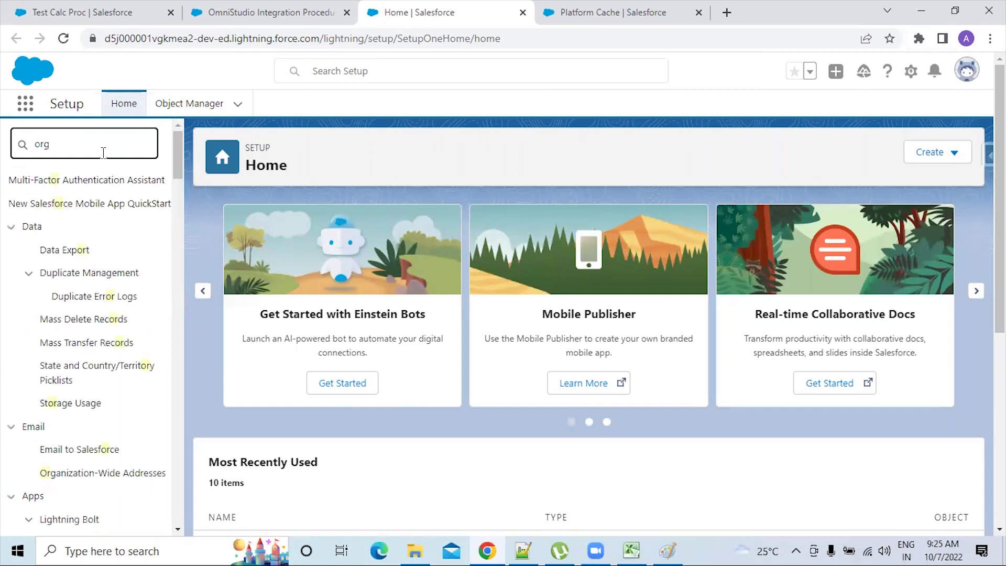
click(125, 208)
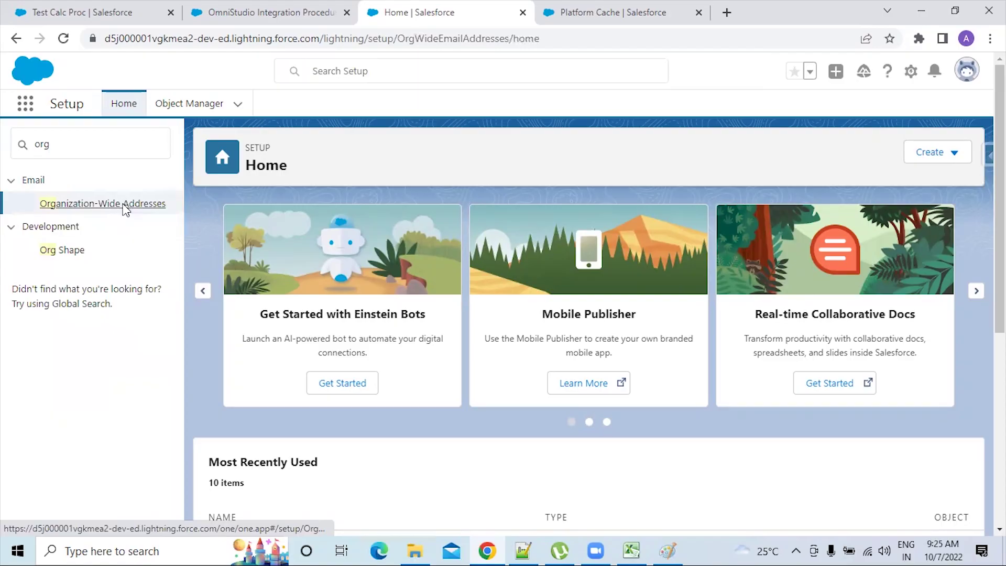